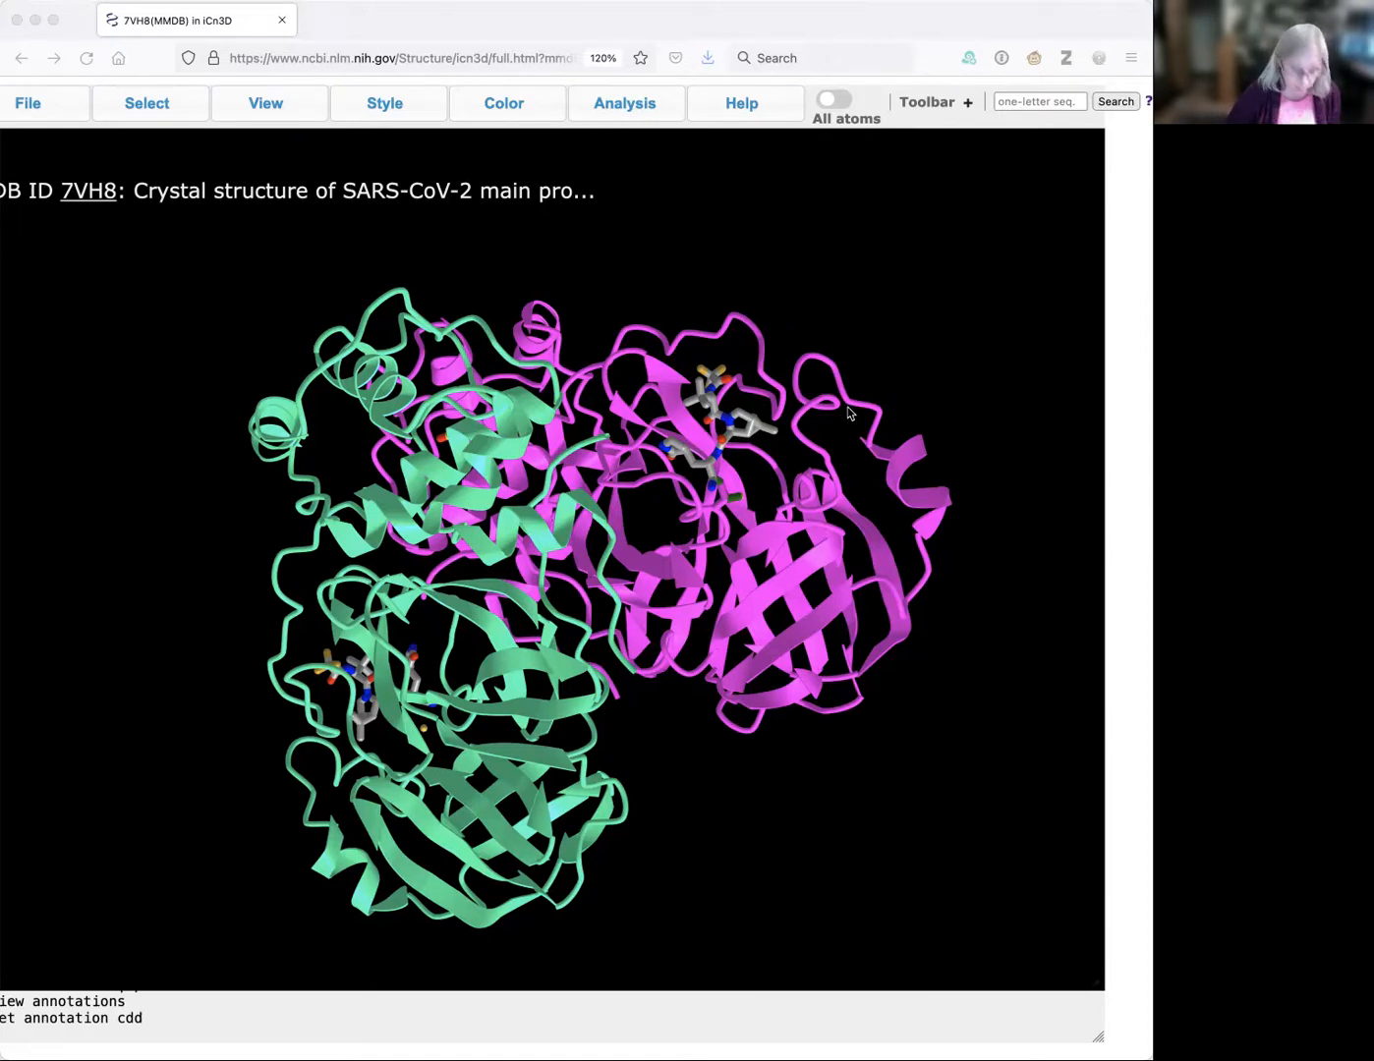
Select the 7DI ligand bound to the magenta chain and save the selection as a set named inhibitor.
left_click(698, 401, "alt")
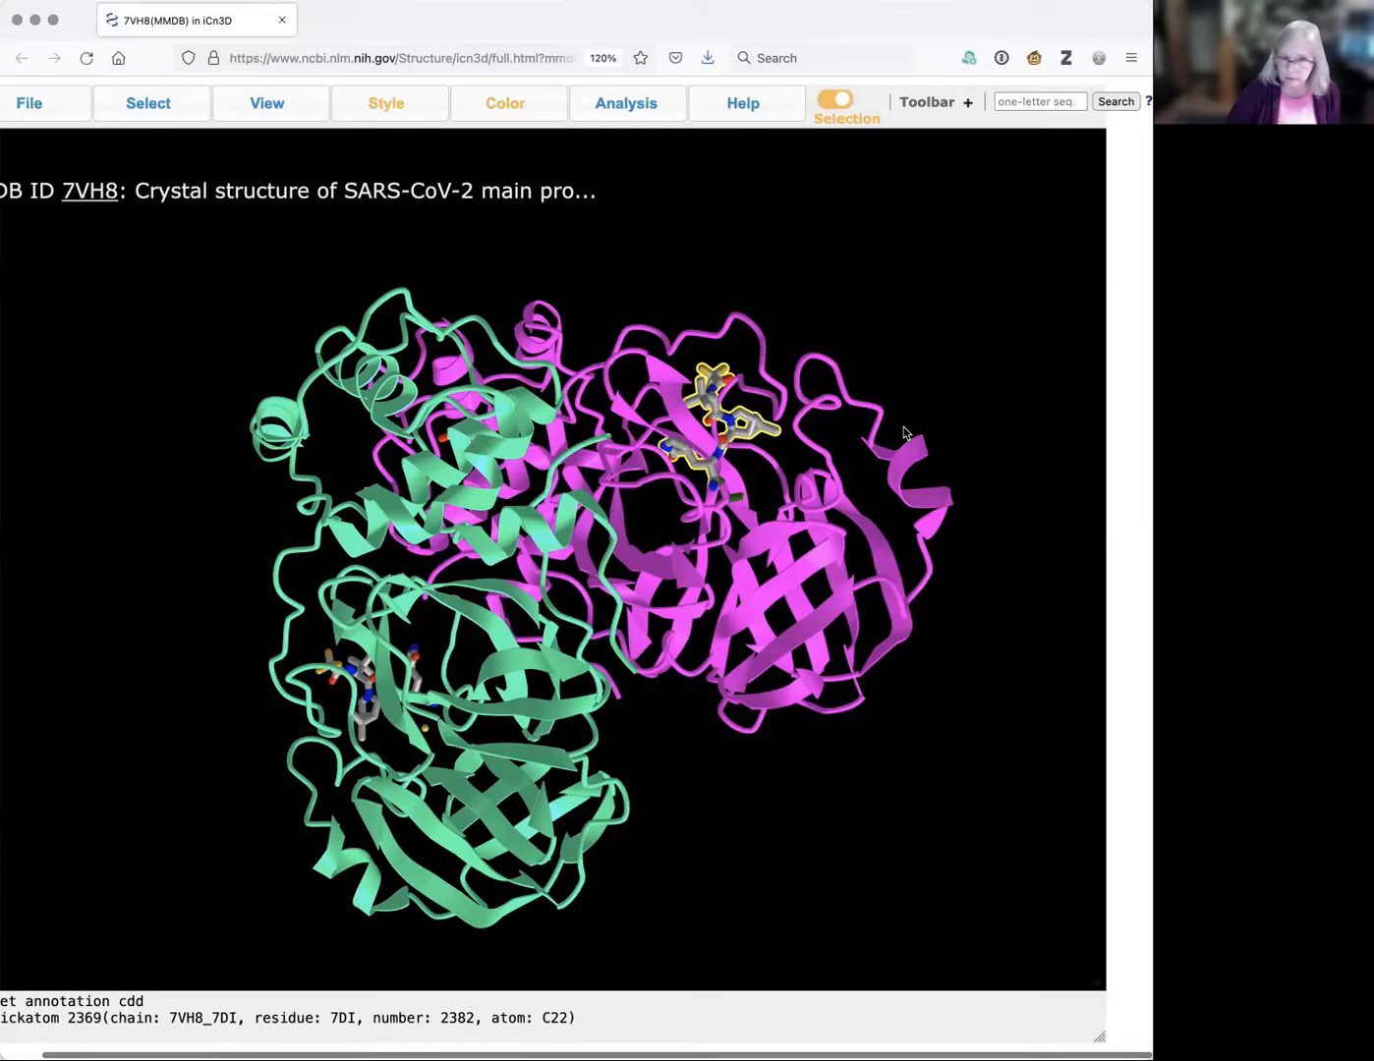
left_click(169, 105)
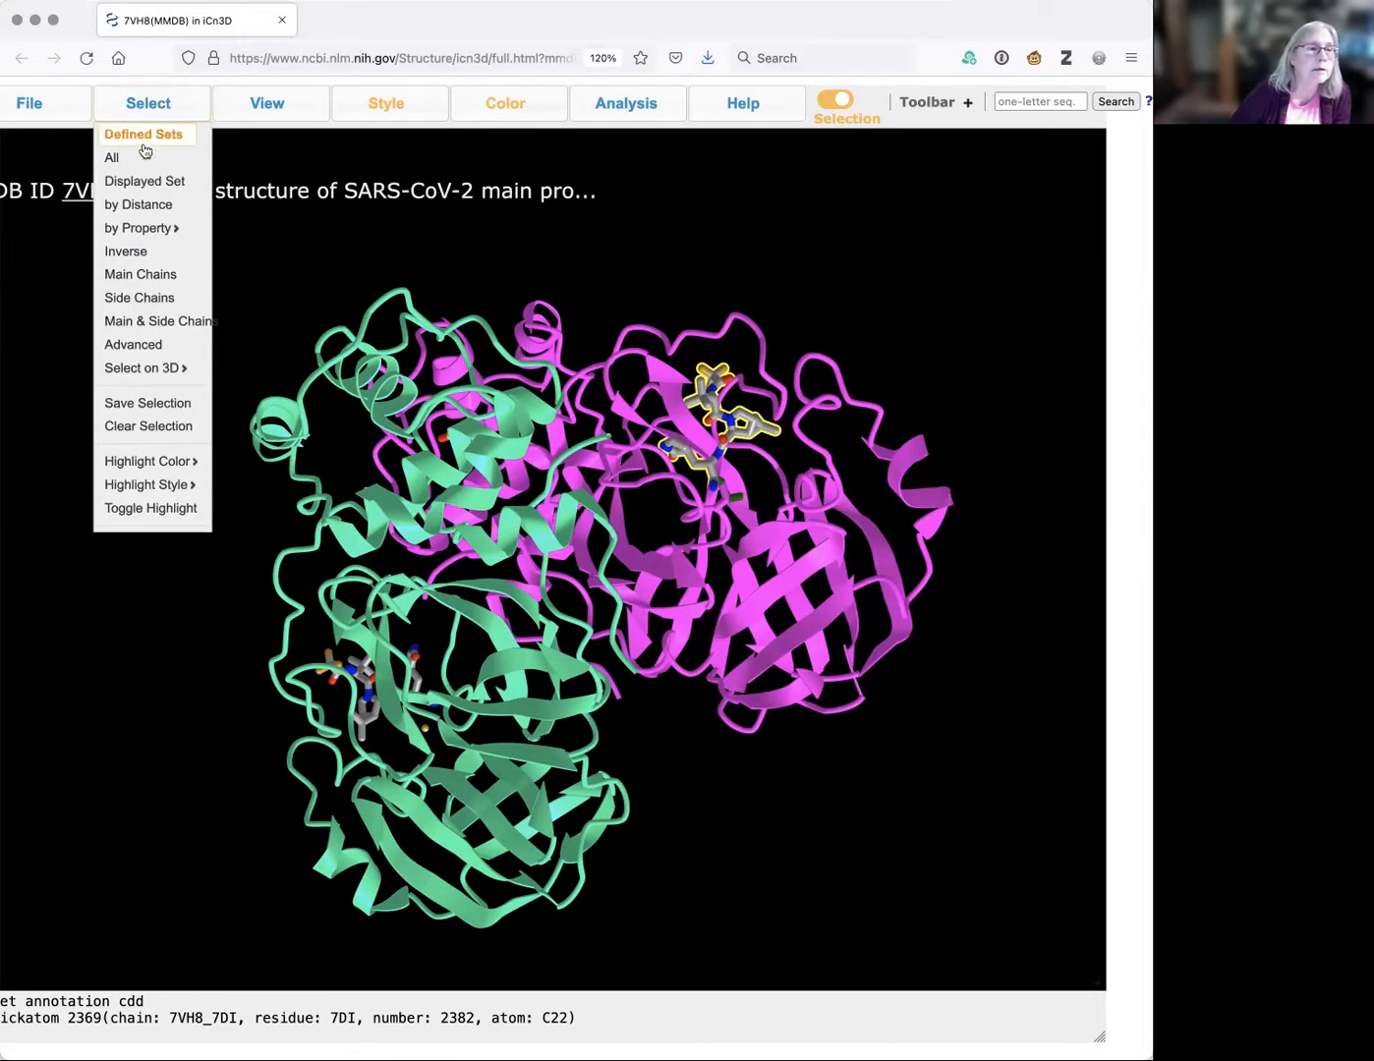
left_click(144, 404)
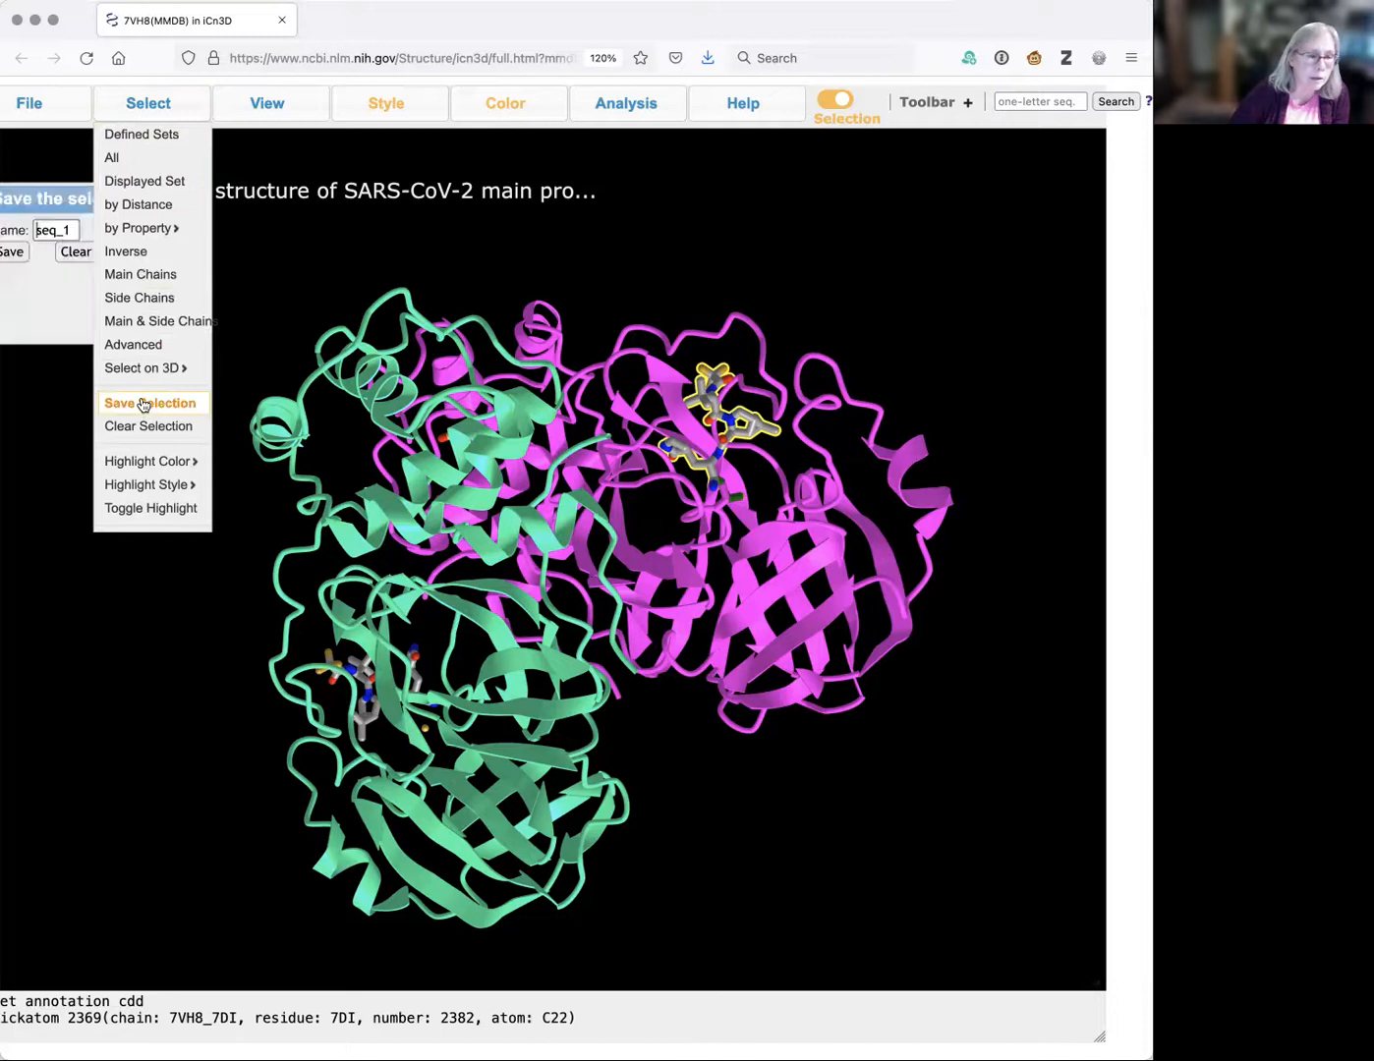
left_click_drag(70, 198, 259, 202)
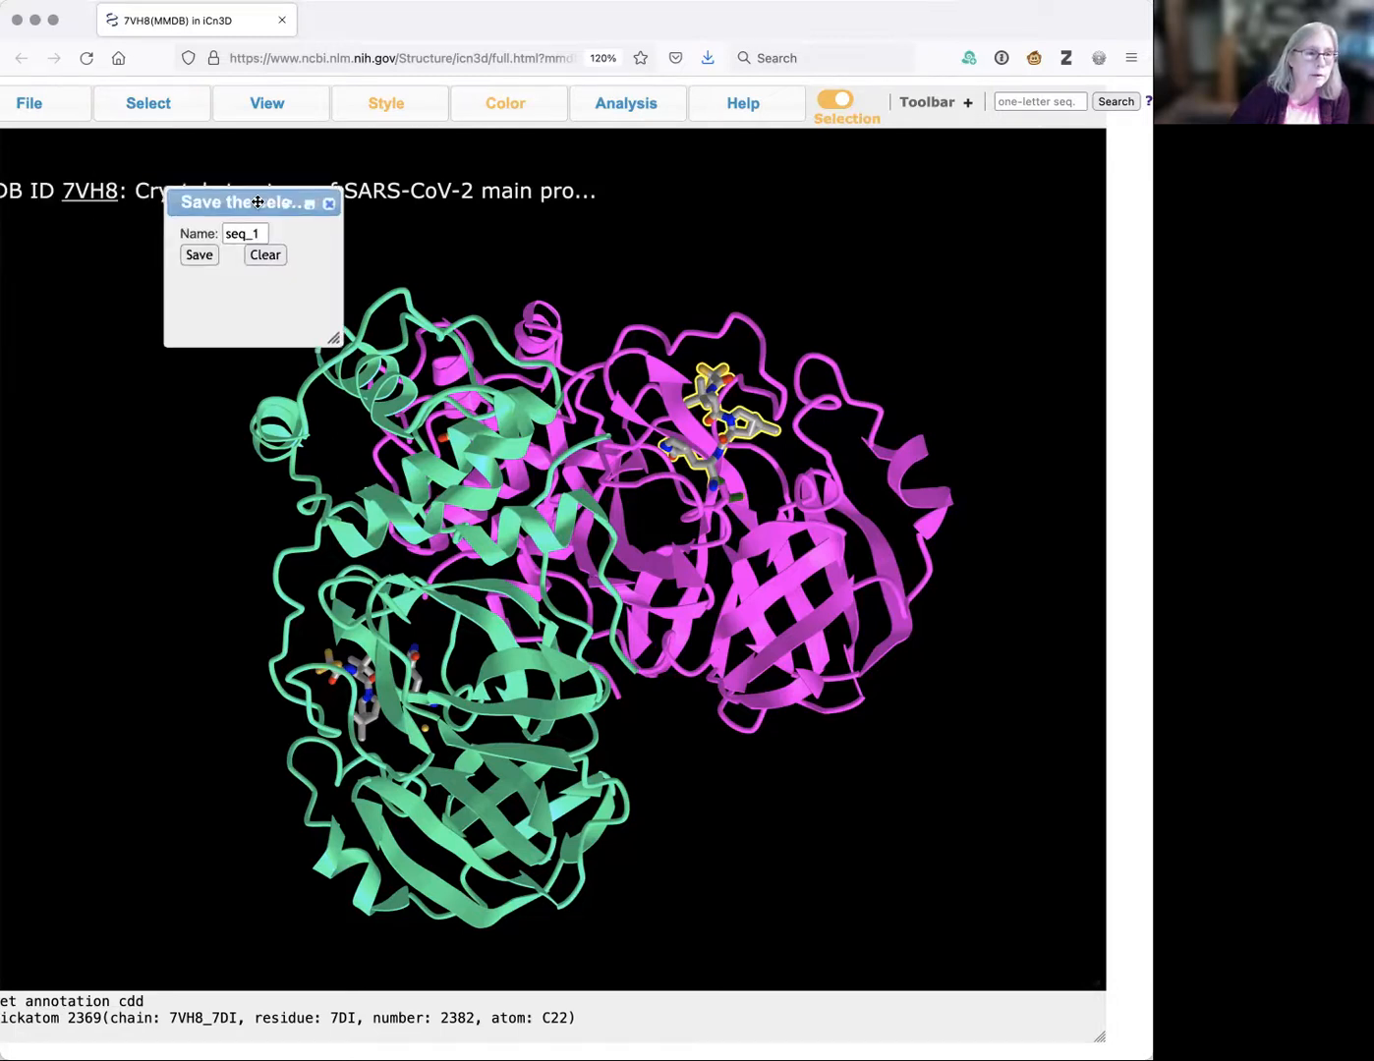
double_click(239, 234)
type("i")
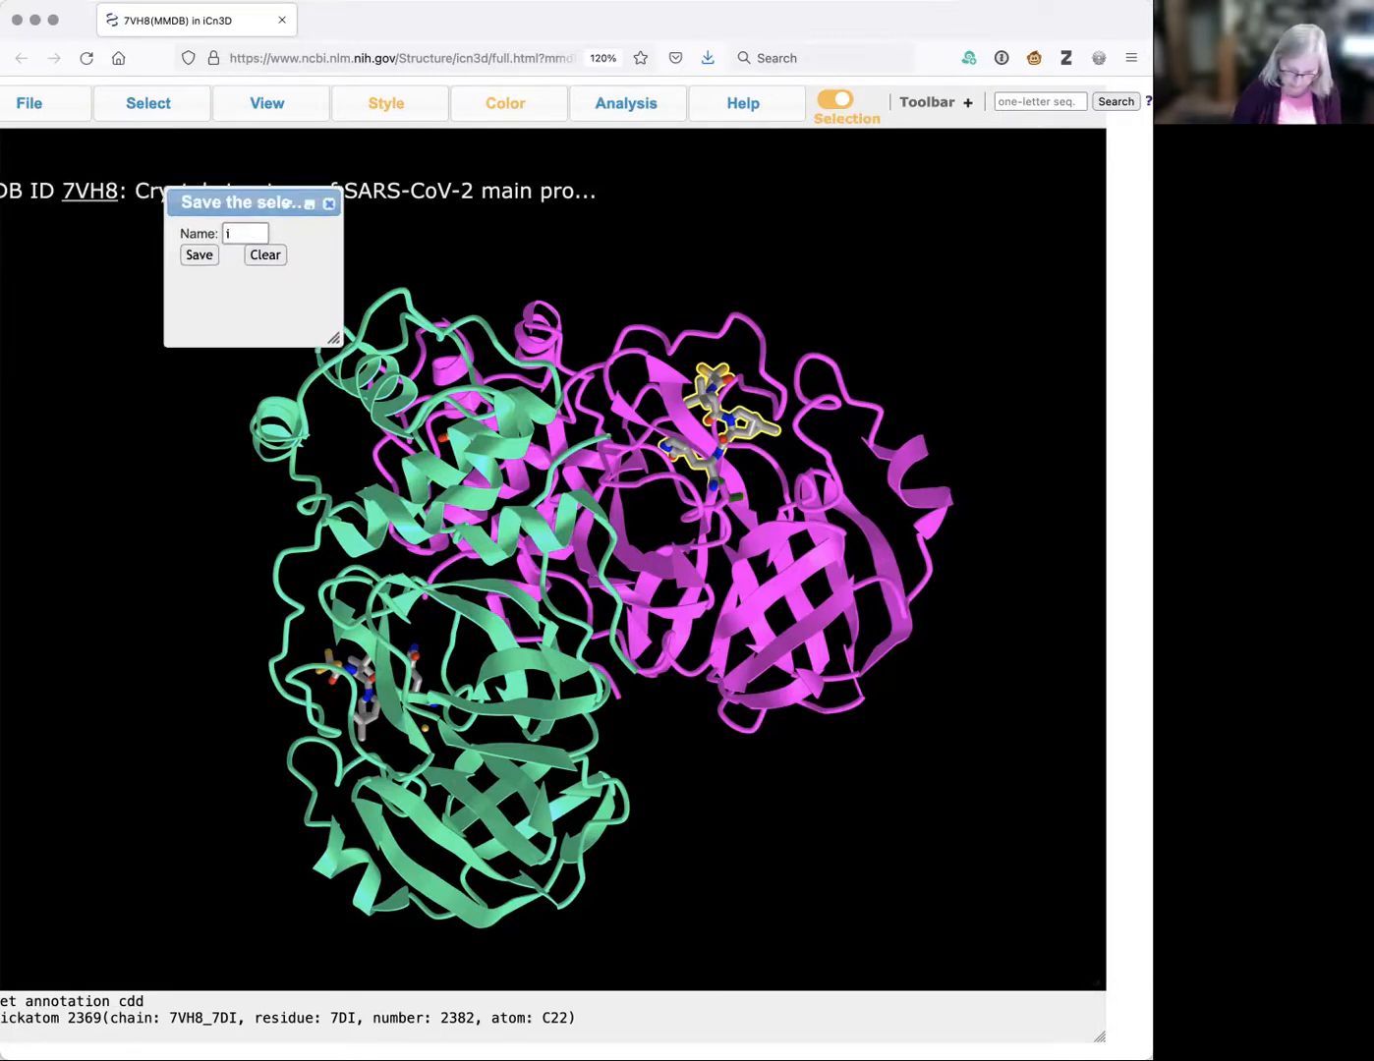
type("nhibitor")
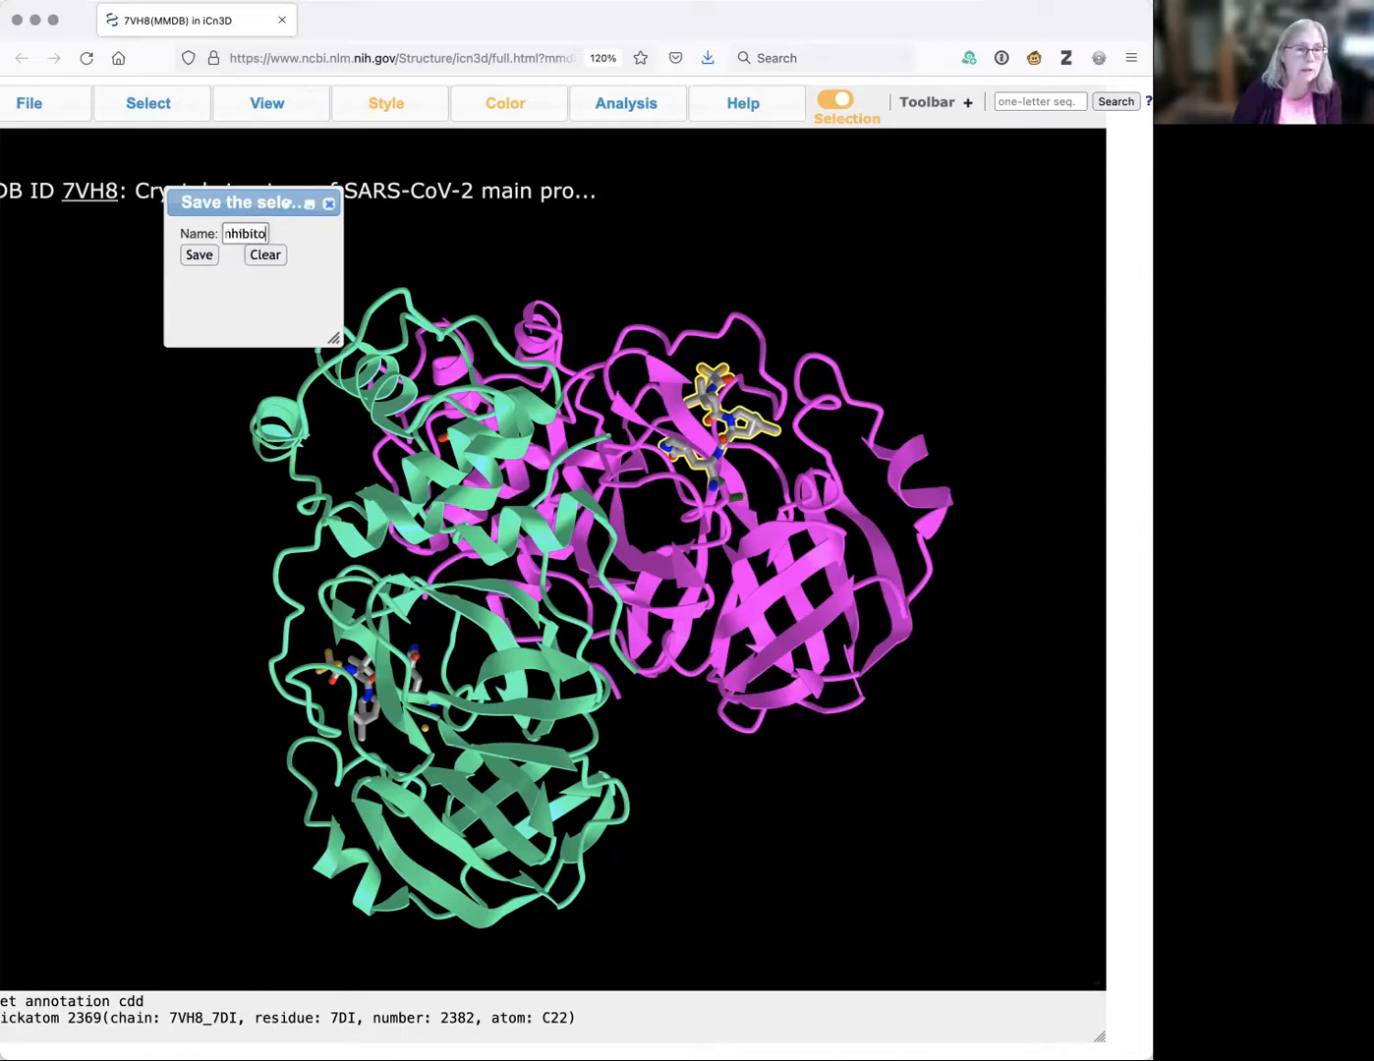
left_click(200, 258)
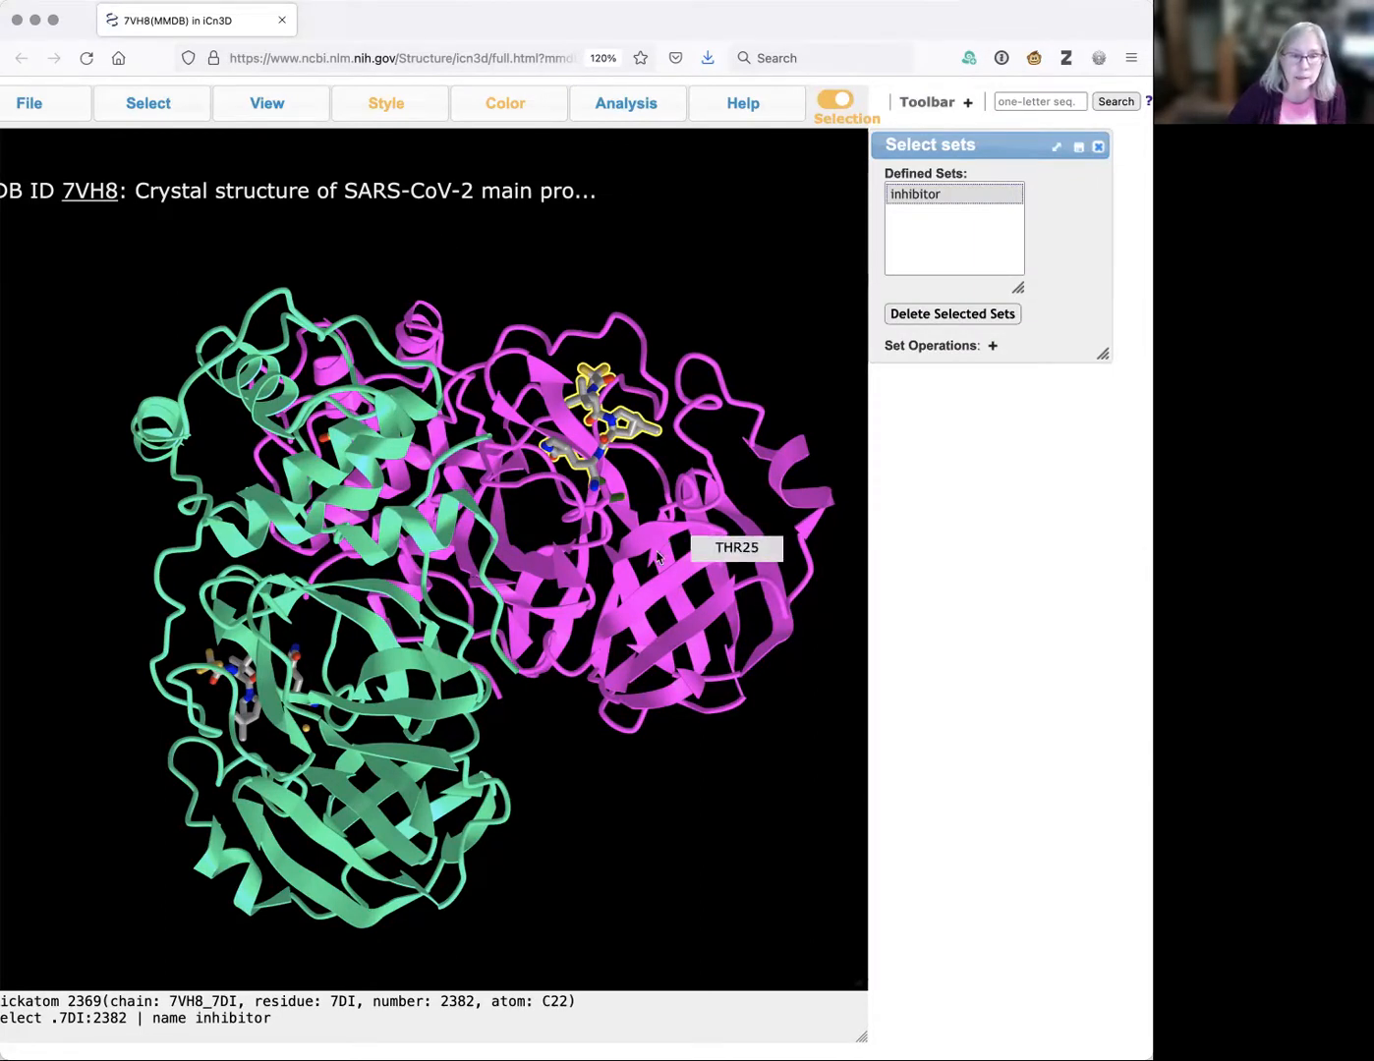
Start a selection by distance with the inhibitor set as the first set of the sphere.
left_click_drag(652, 554, 600, 551)
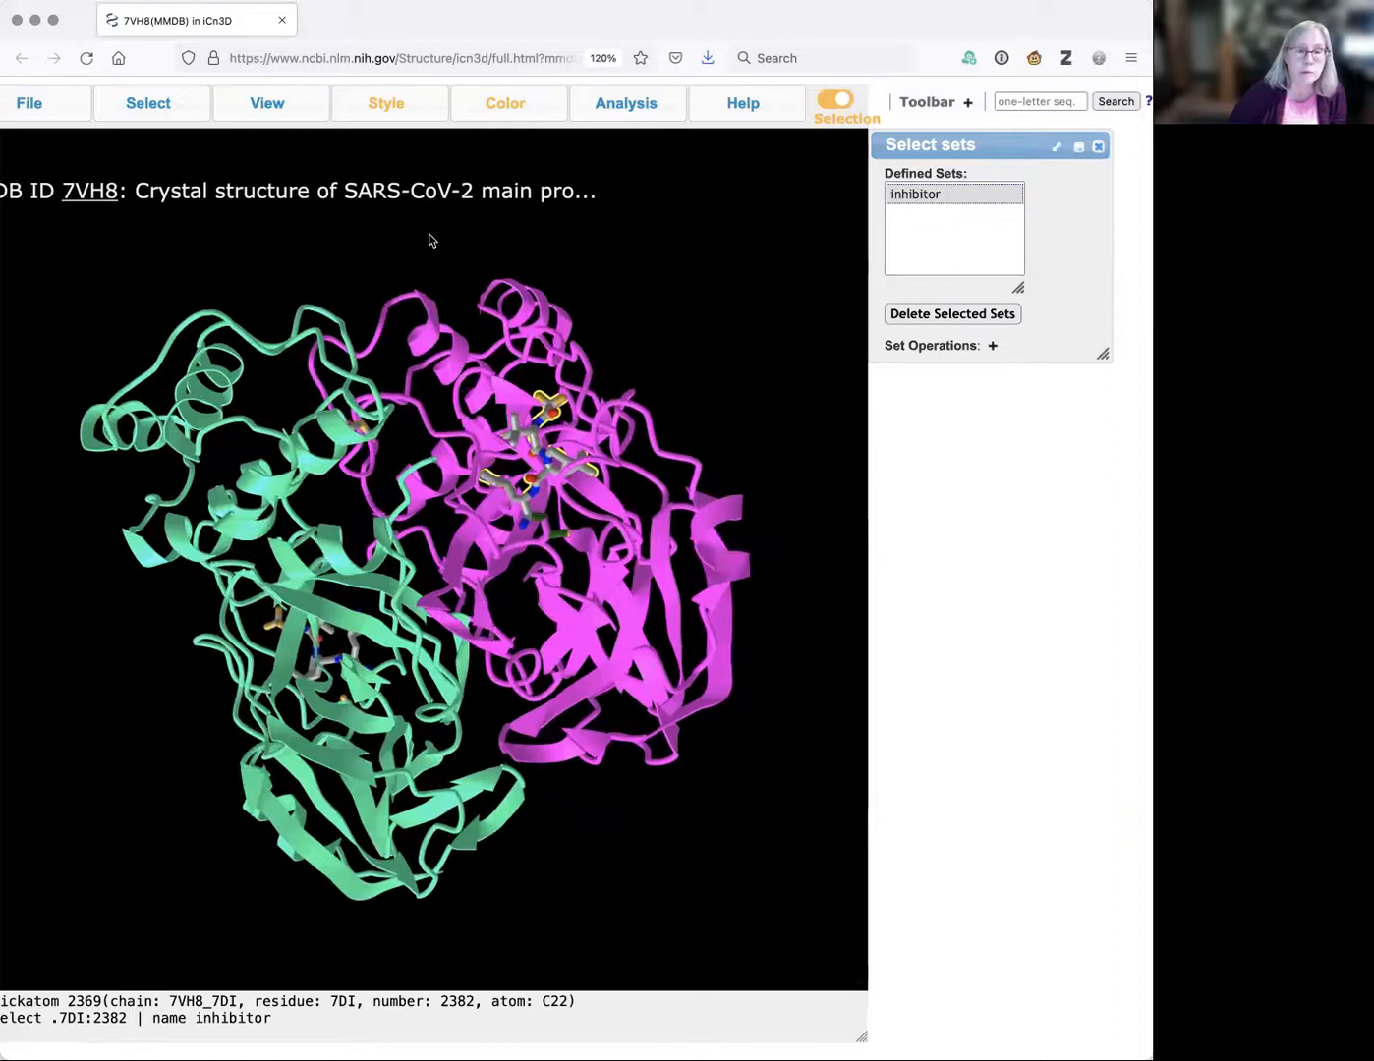
left_click(150, 103)
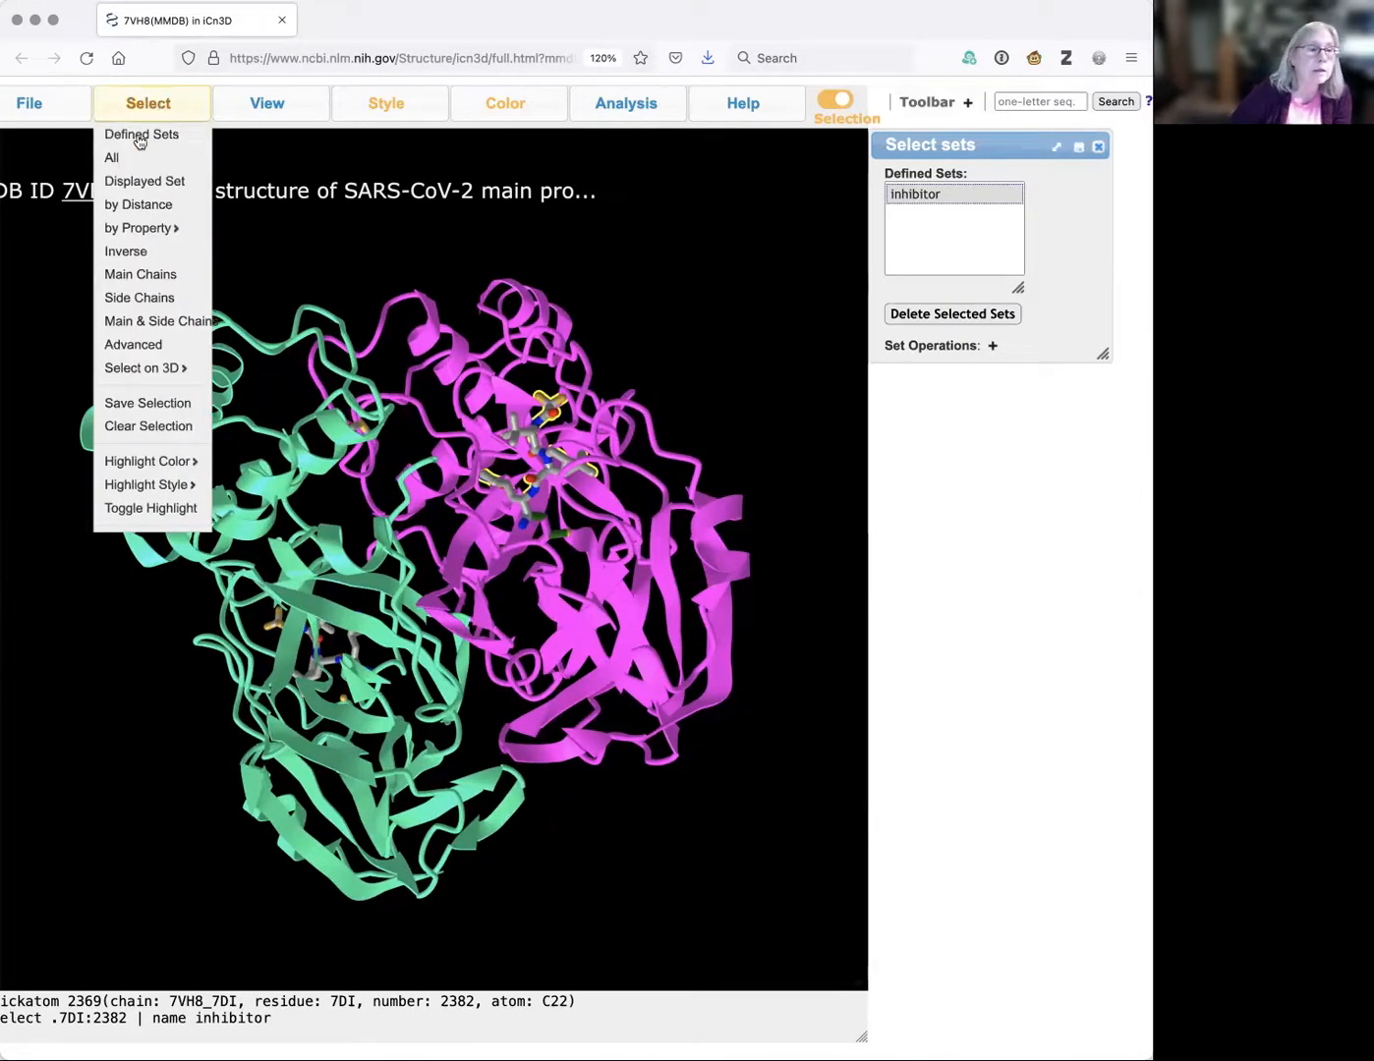
left_click(131, 206)
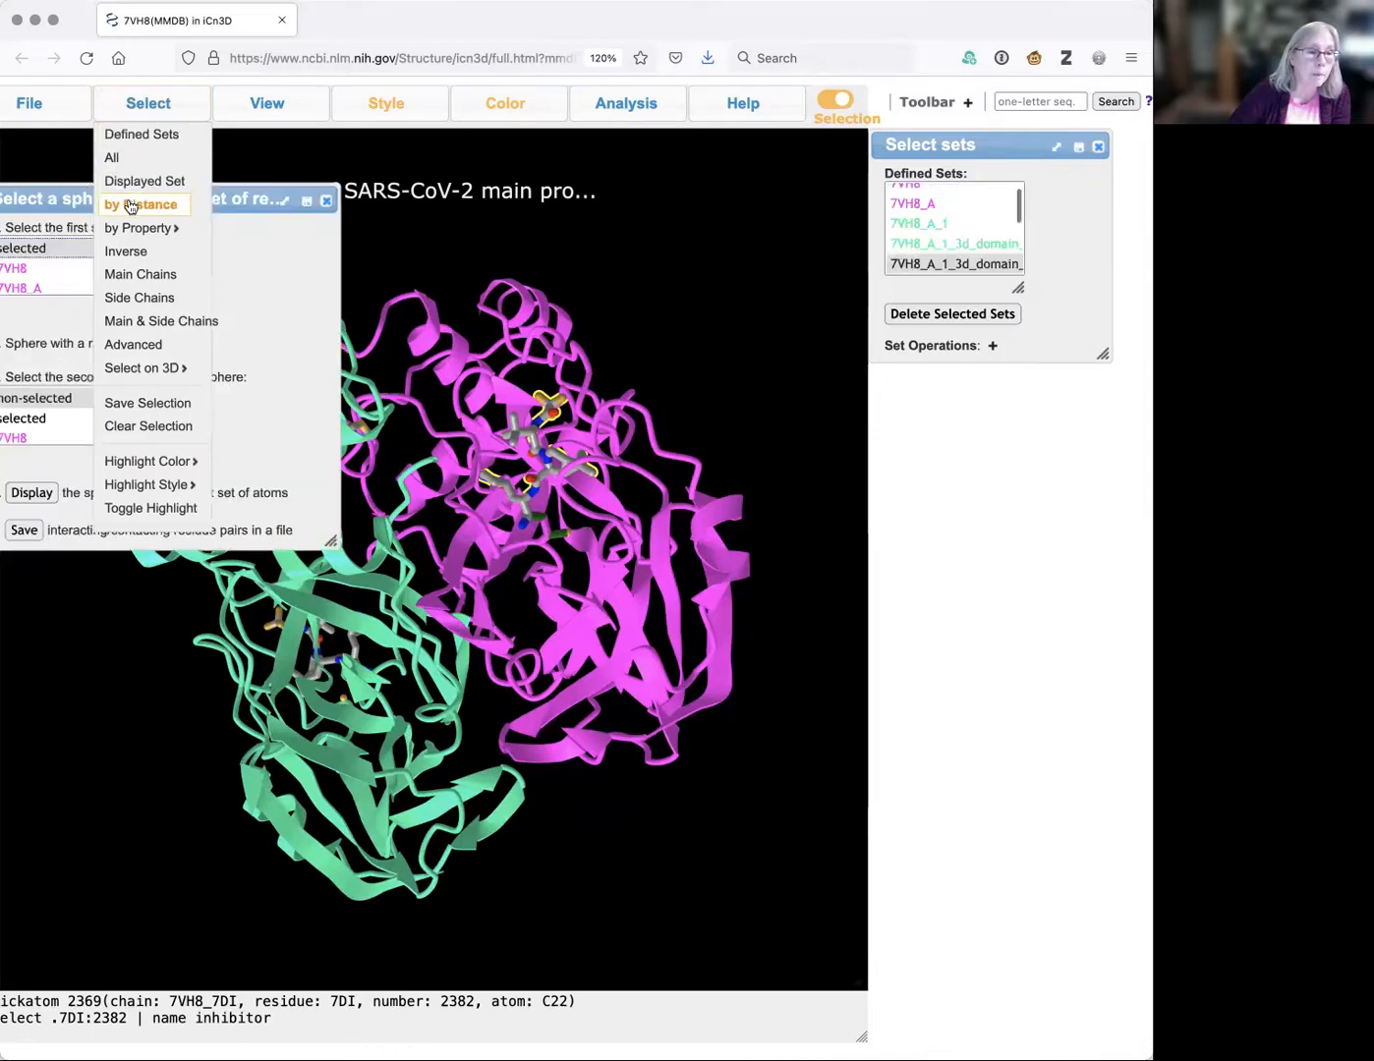
left_click_drag(195, 199, 303, 191)
left_click_drag(437, 531, 469, 802)
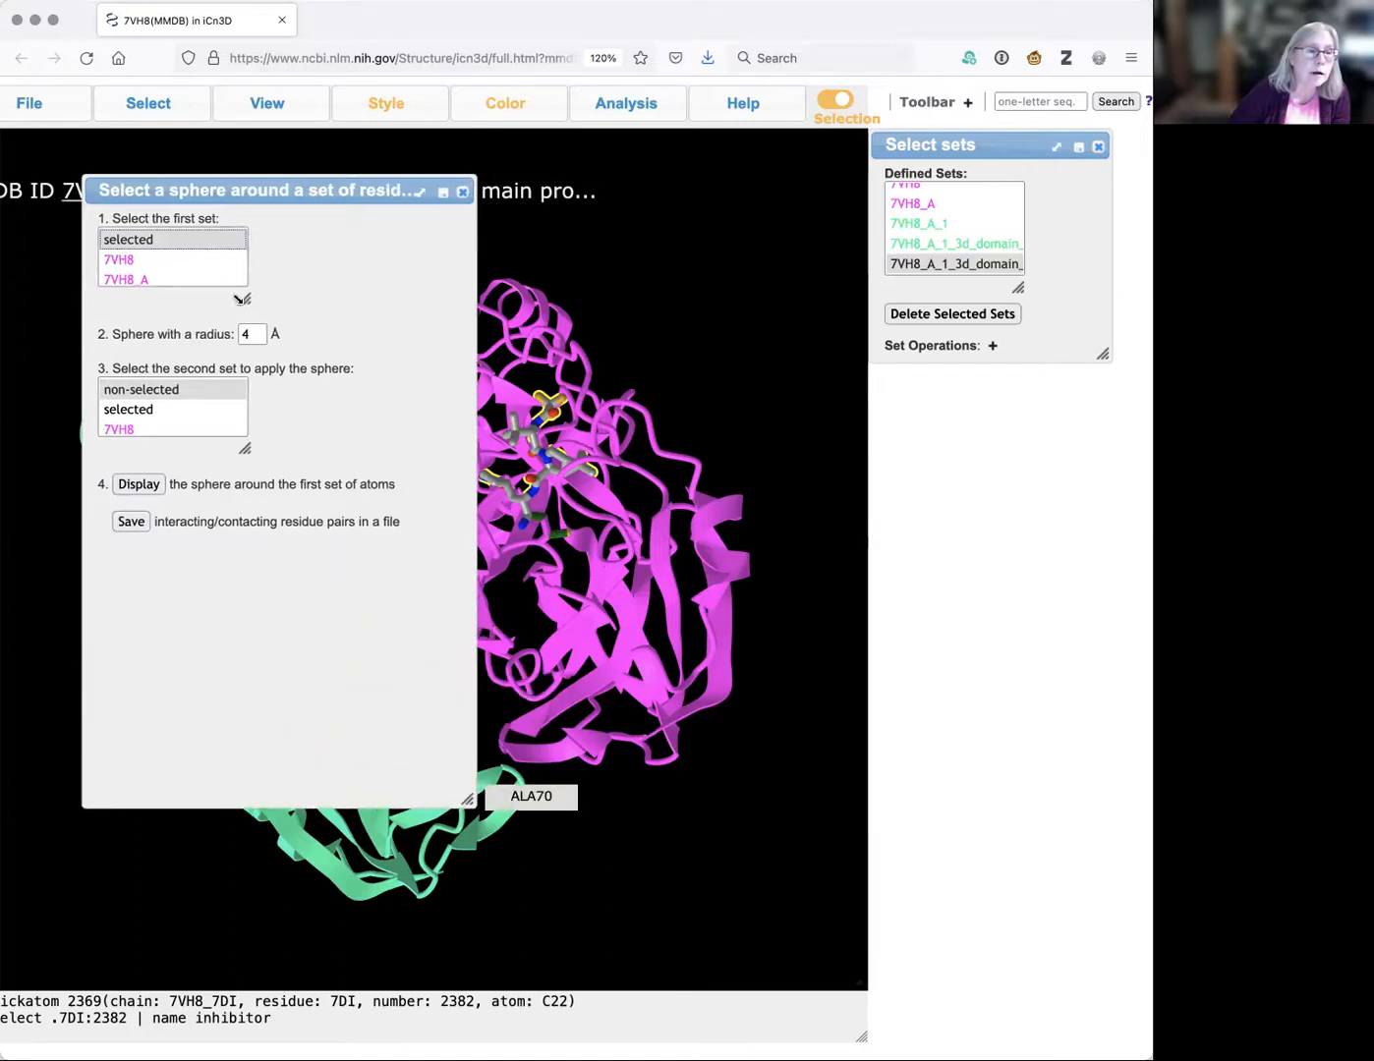
left_click_drag(243, 301, 260, 483)
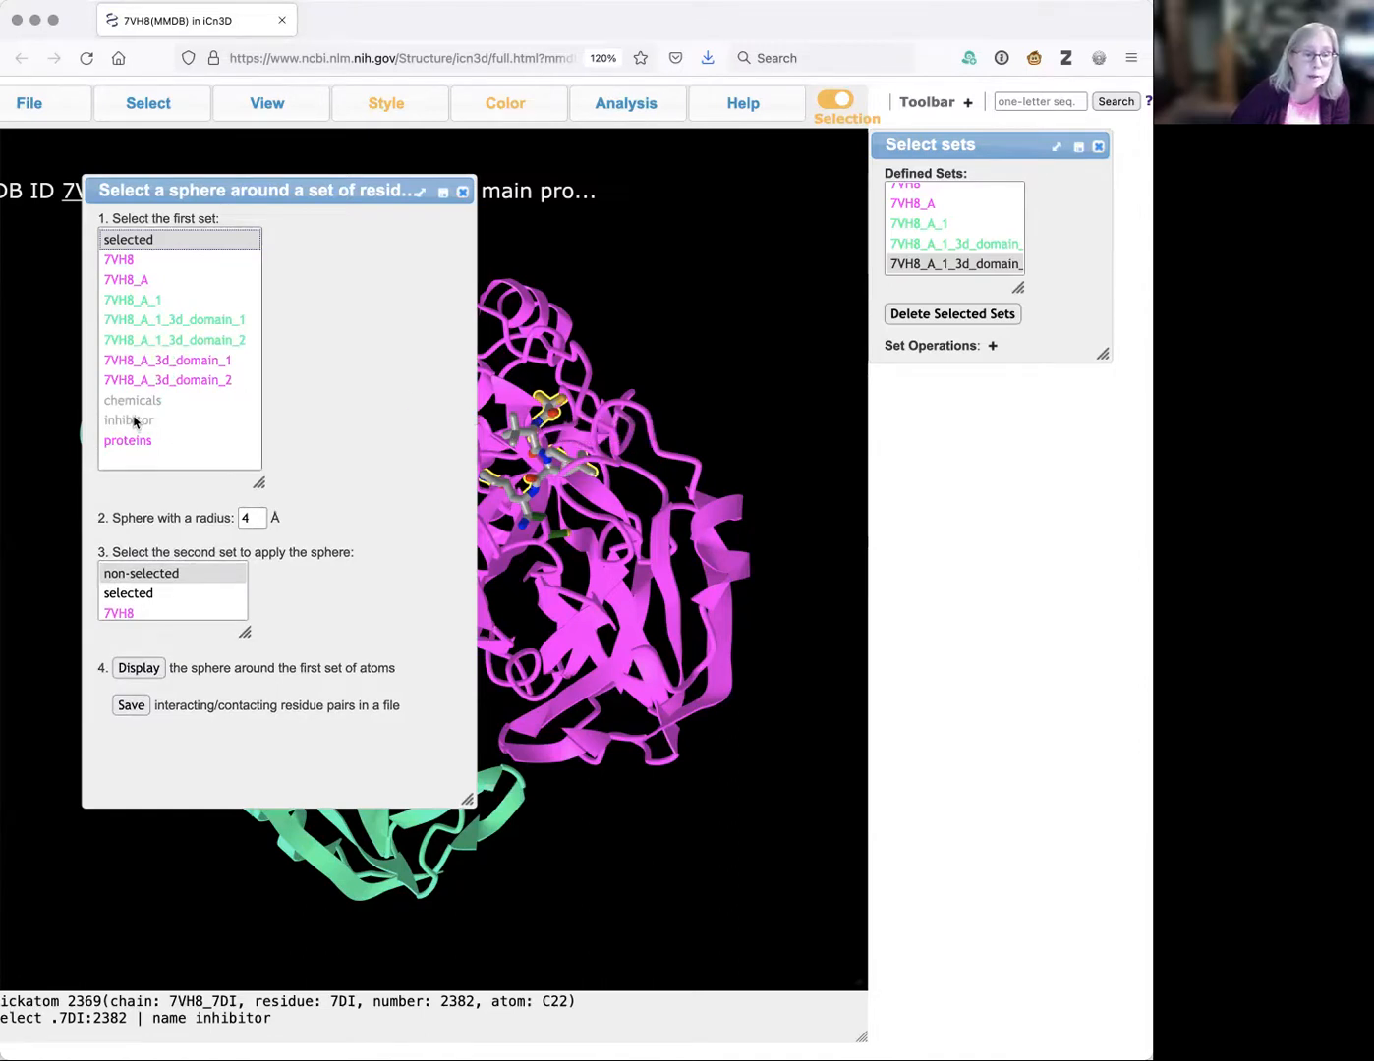
left_click(112, 421)
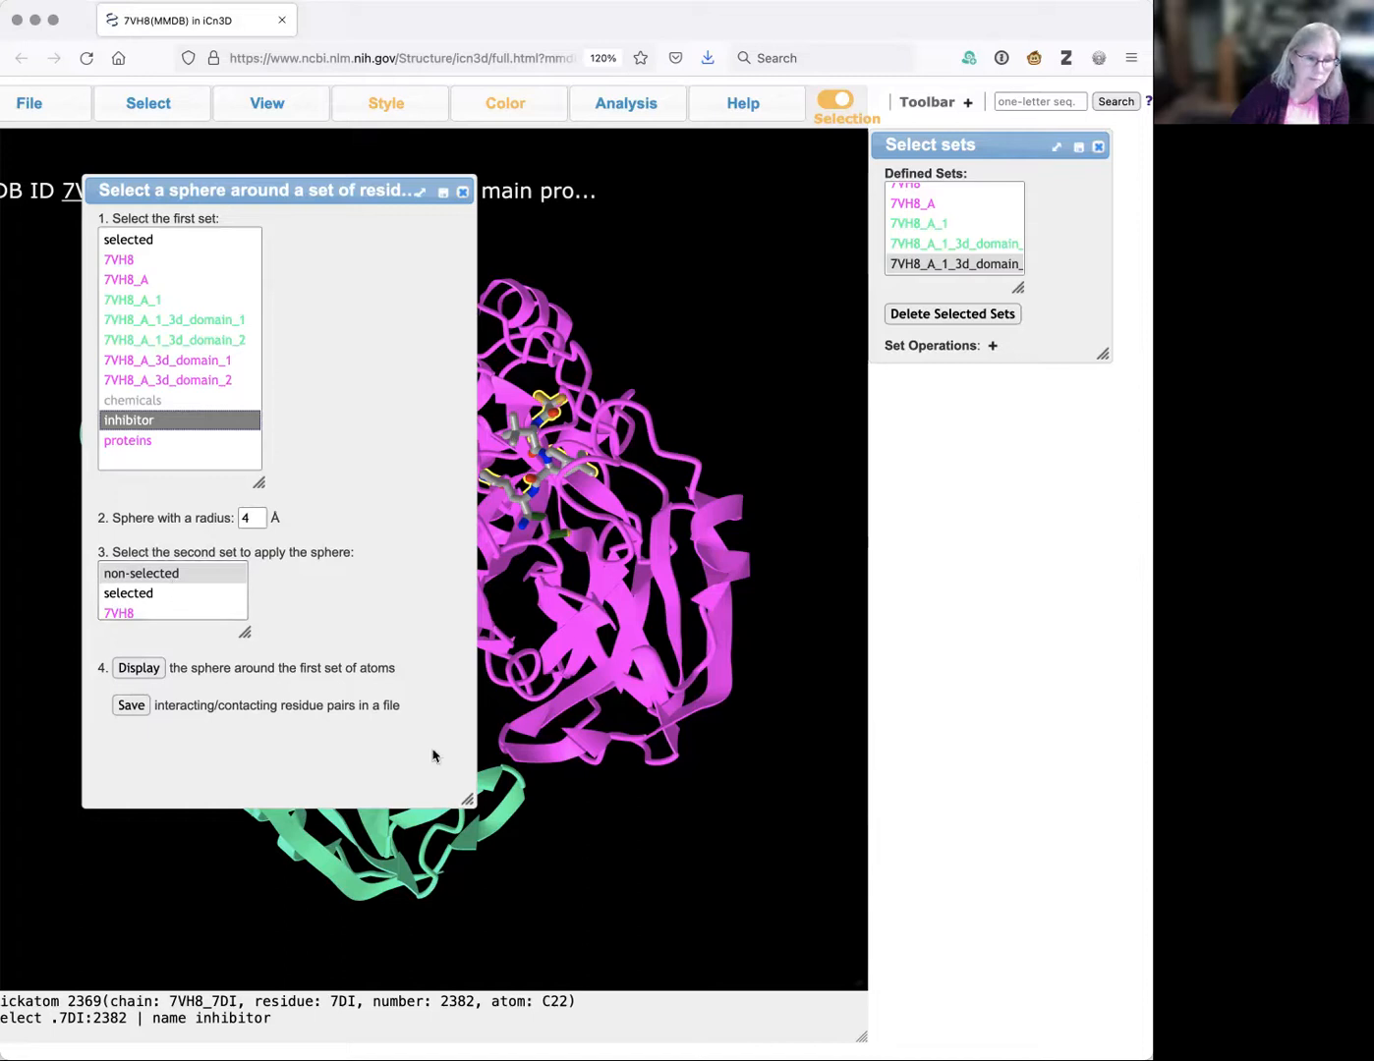
Apply the 4 Å sphere to chain 7VH8_A as the second set and display the nearby residues.
left_click_drag(244, 629, 263, 732)
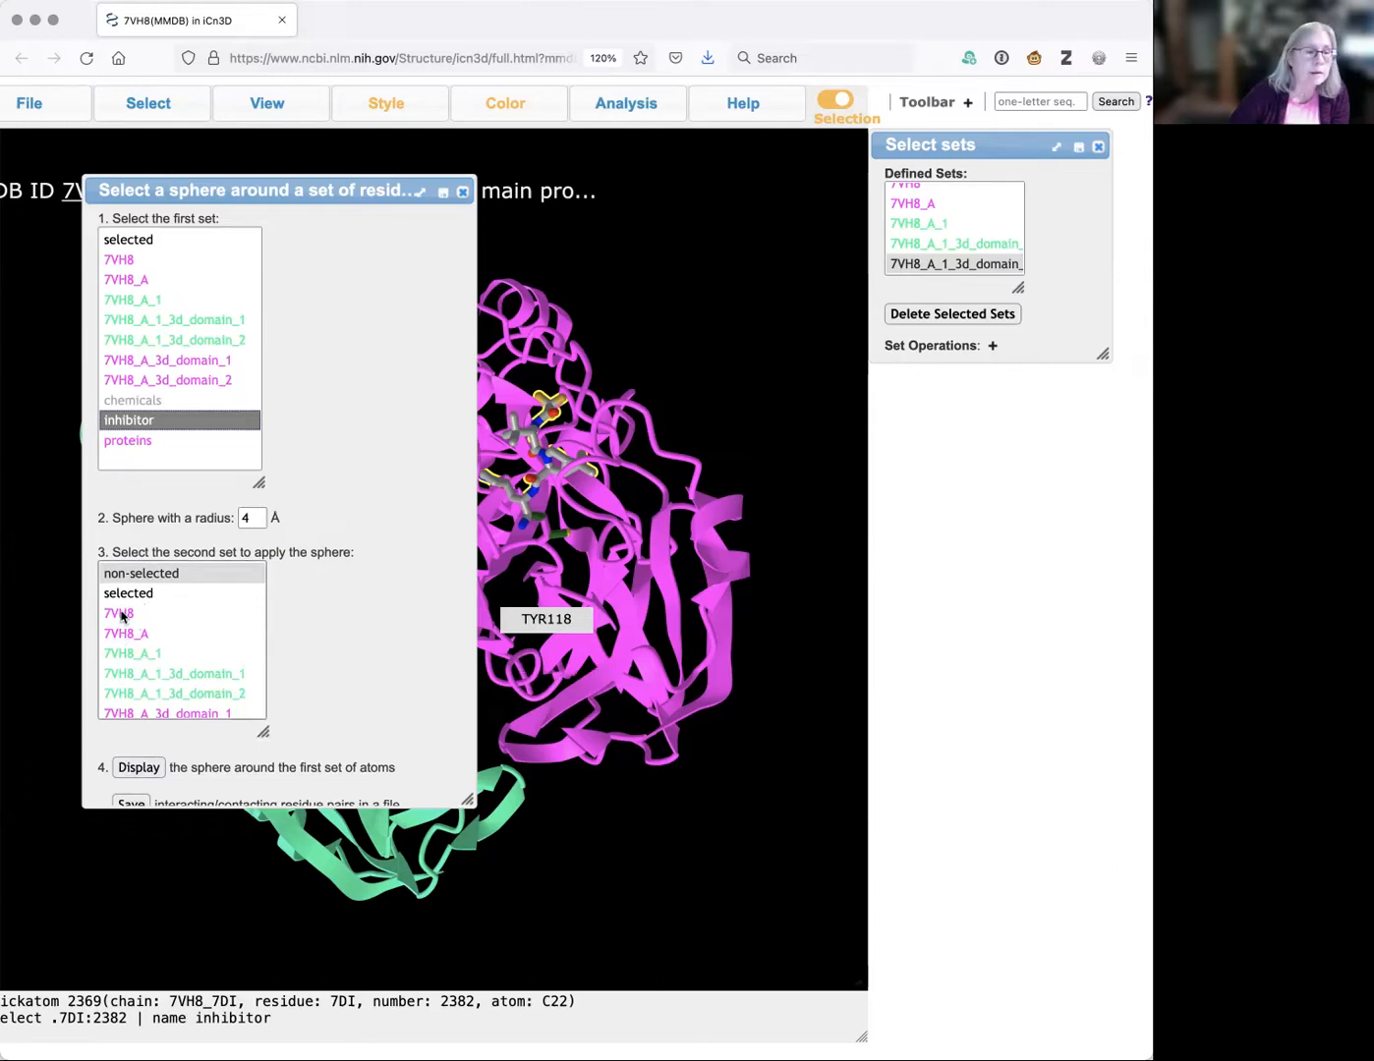
left_click(122, 616)
left_click(116, 635)
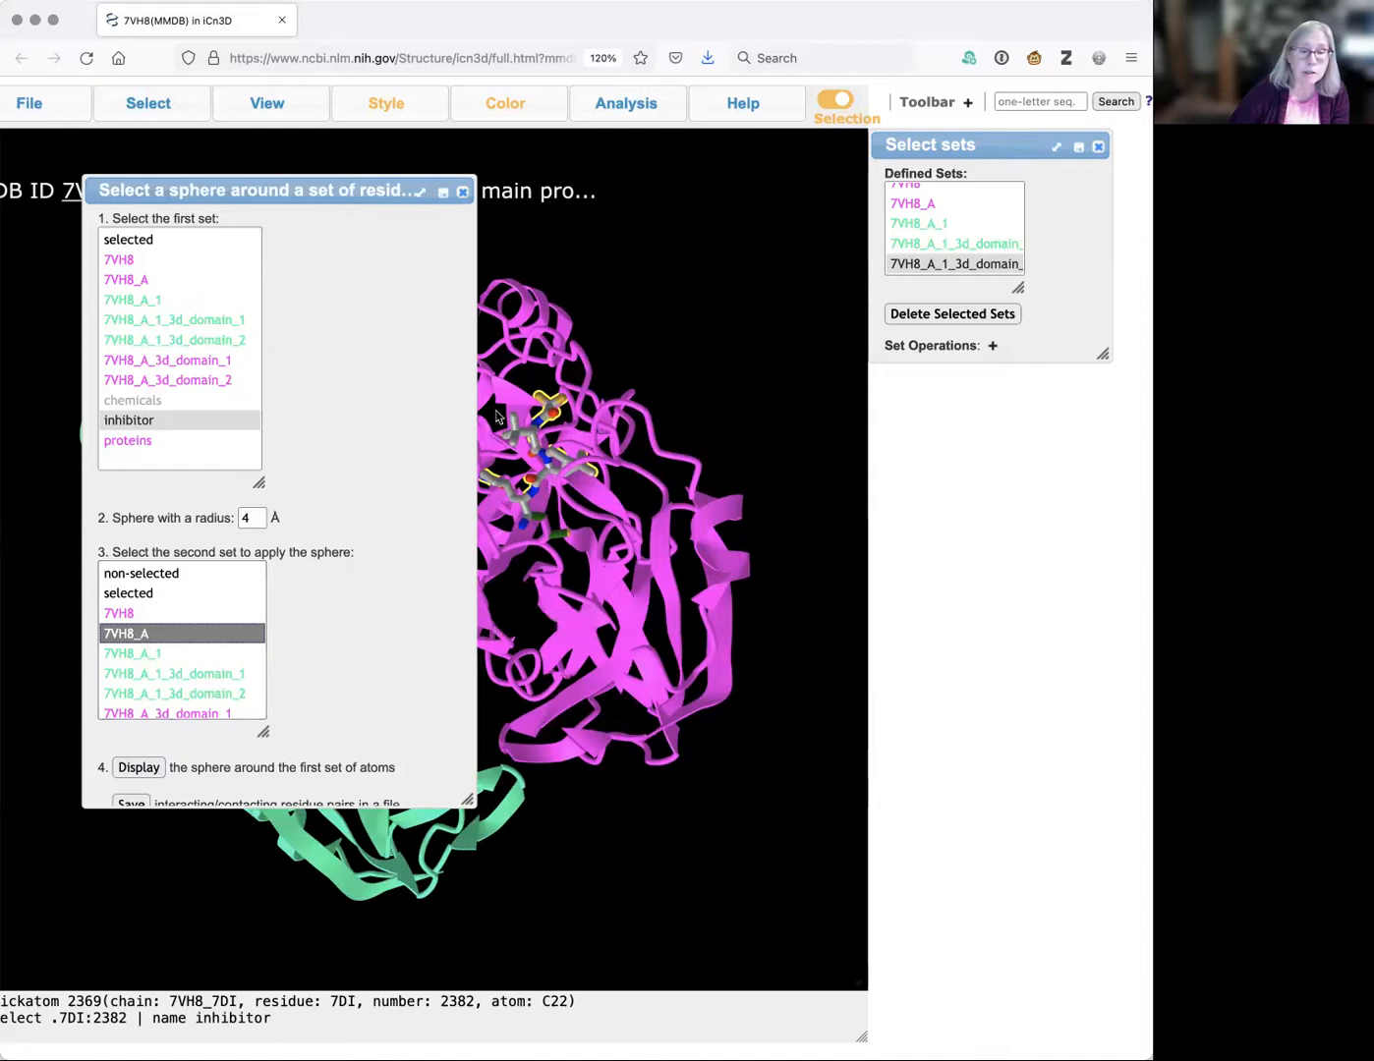
left_click(138, 769)
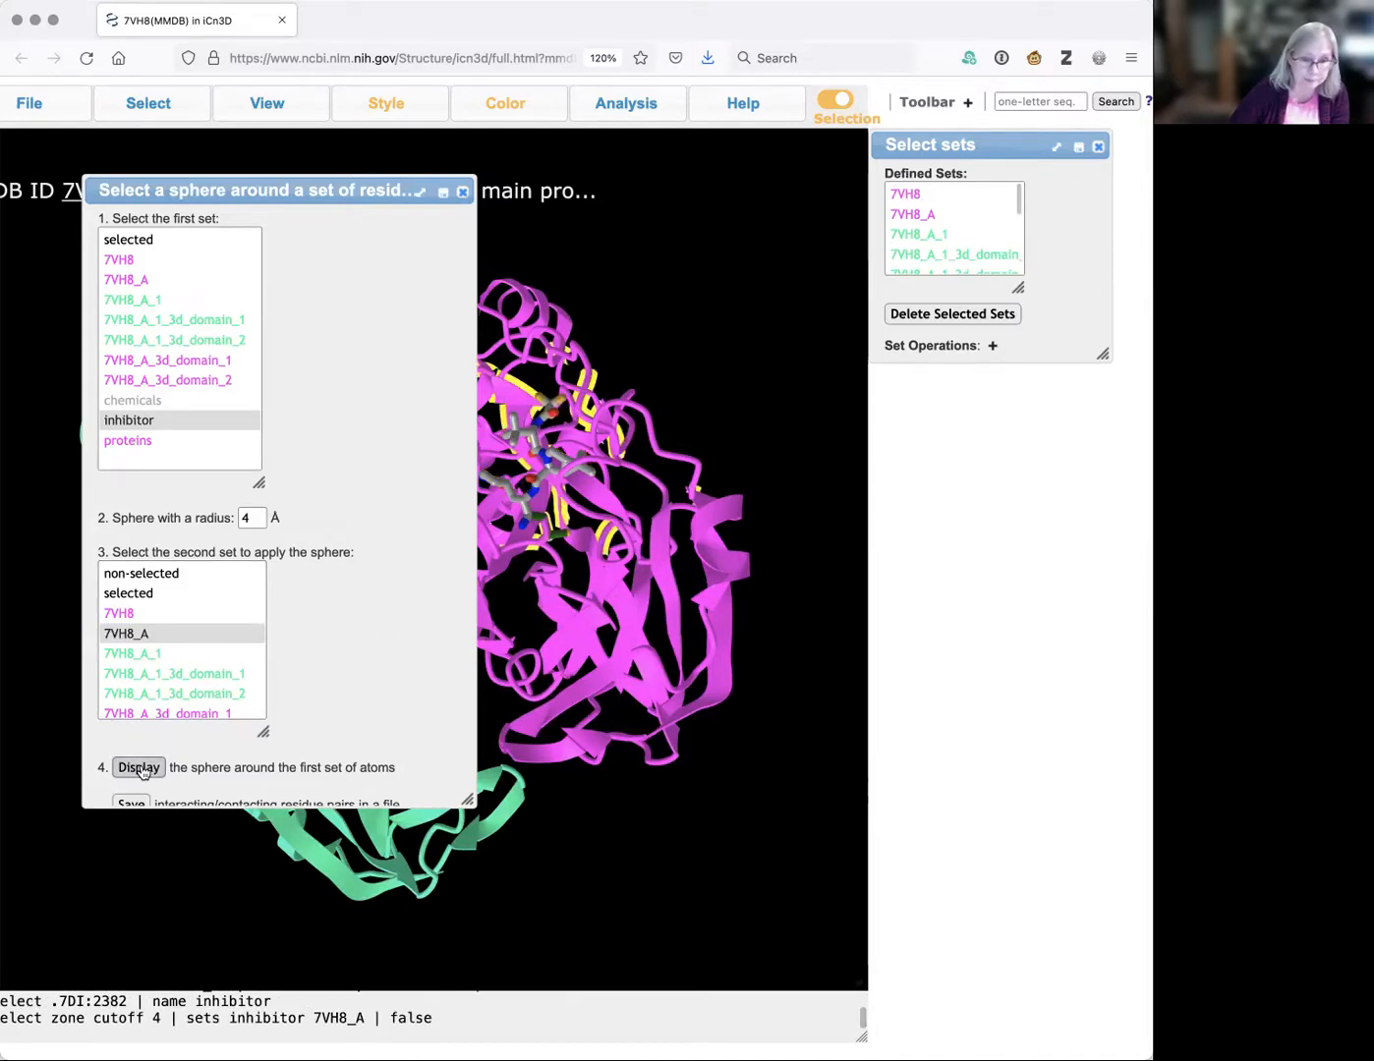
left_click(463, 193)
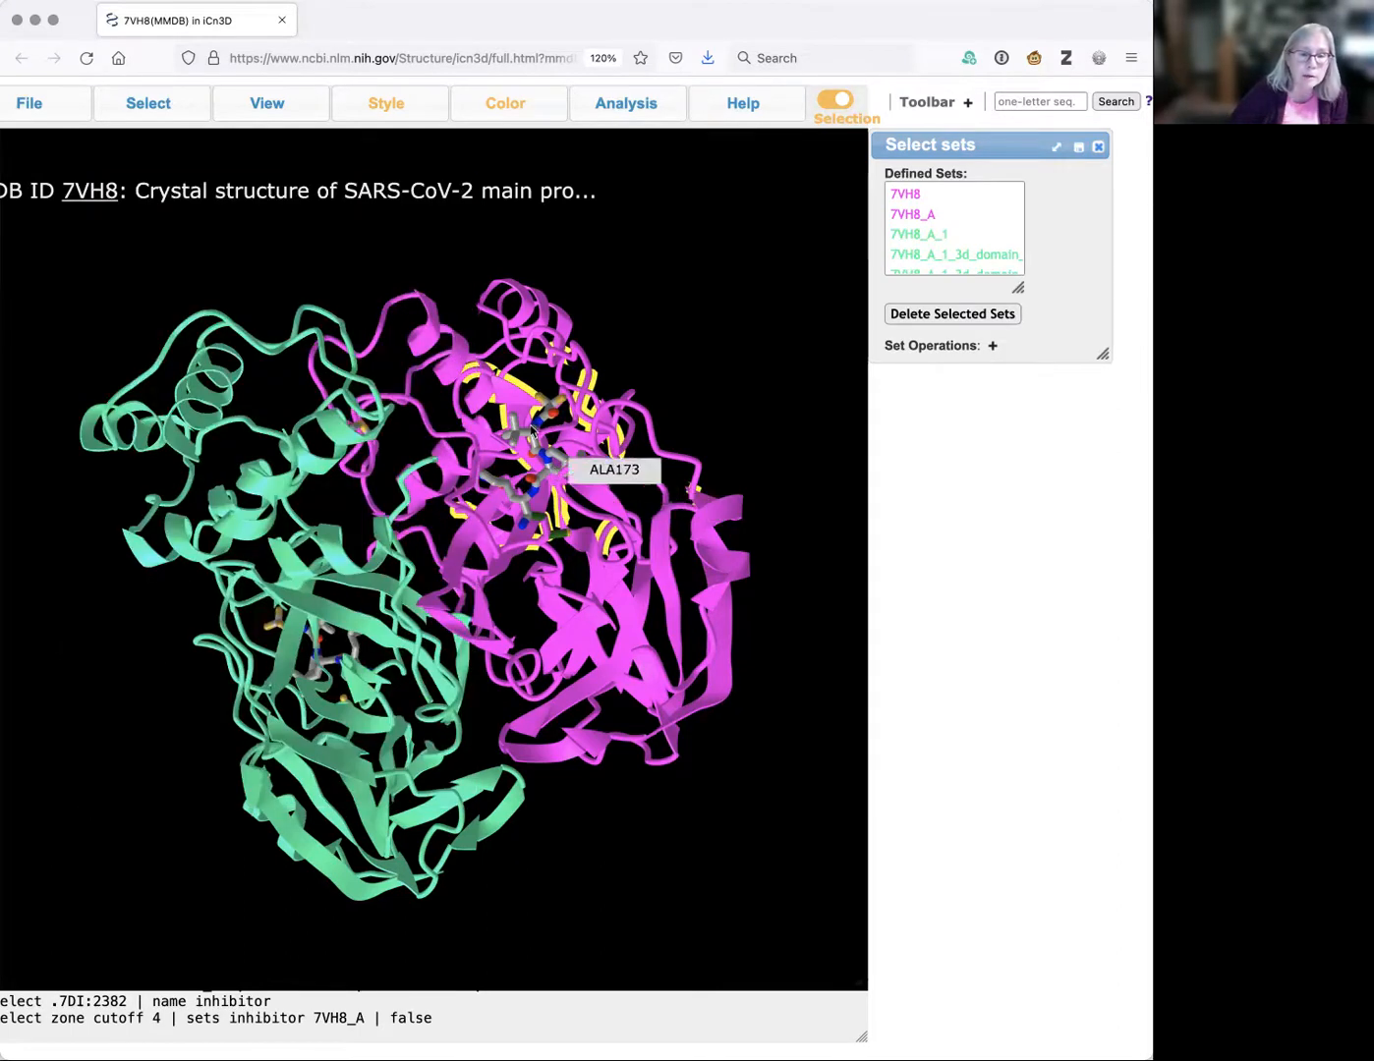
Save the selected residues around the inhibitor as a set named binding site.
left_click_drag(636, 490, 735, 523)
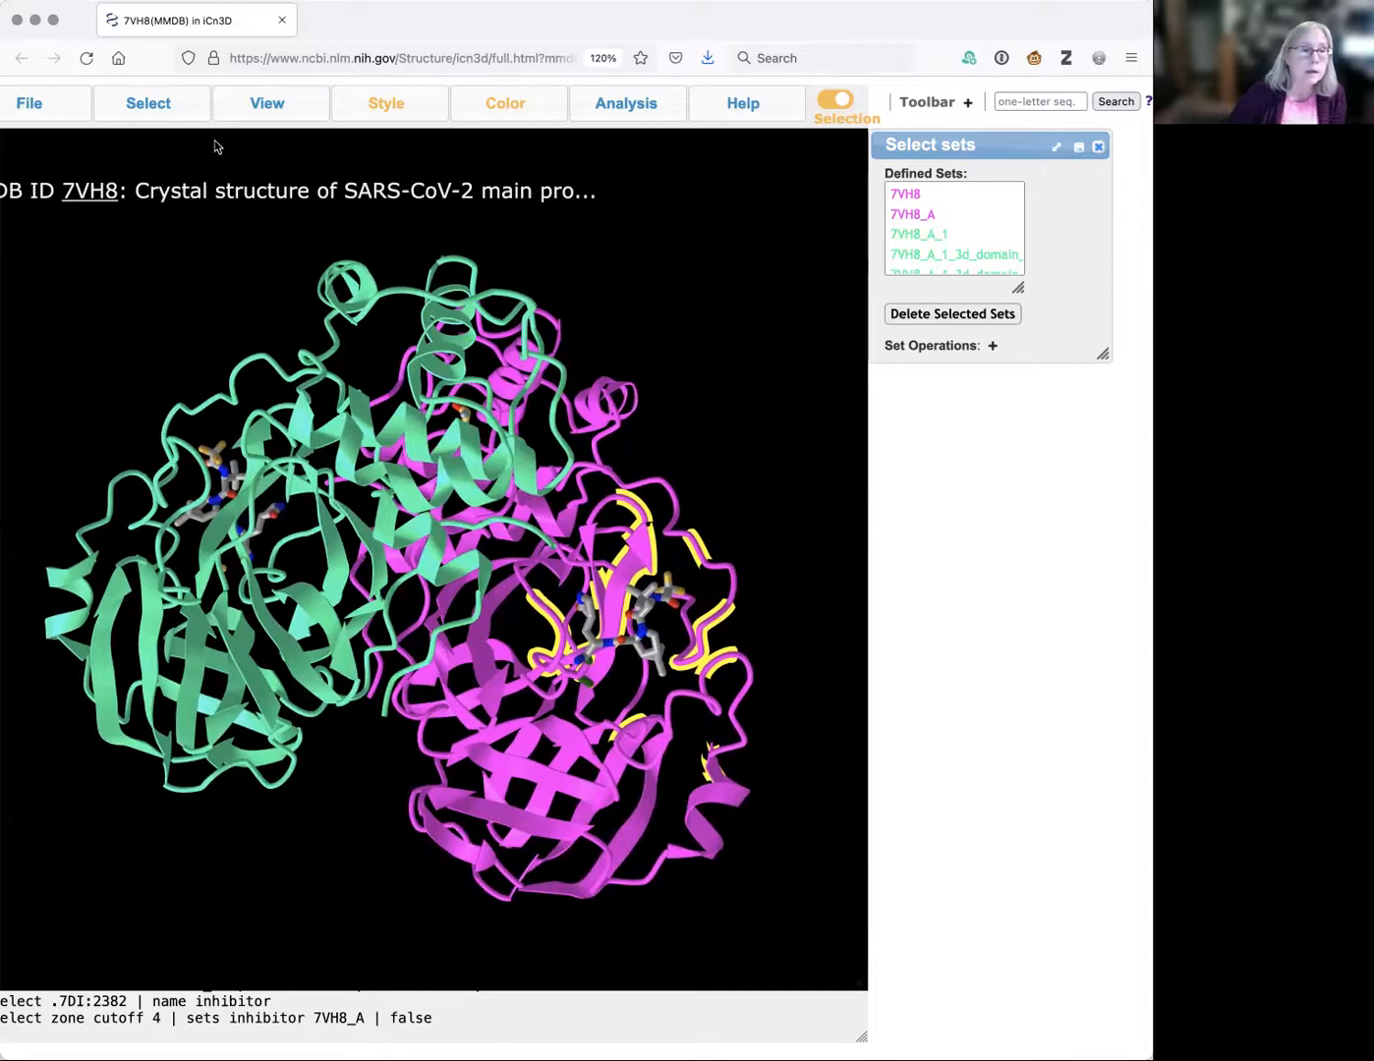
left_click(166, 104)
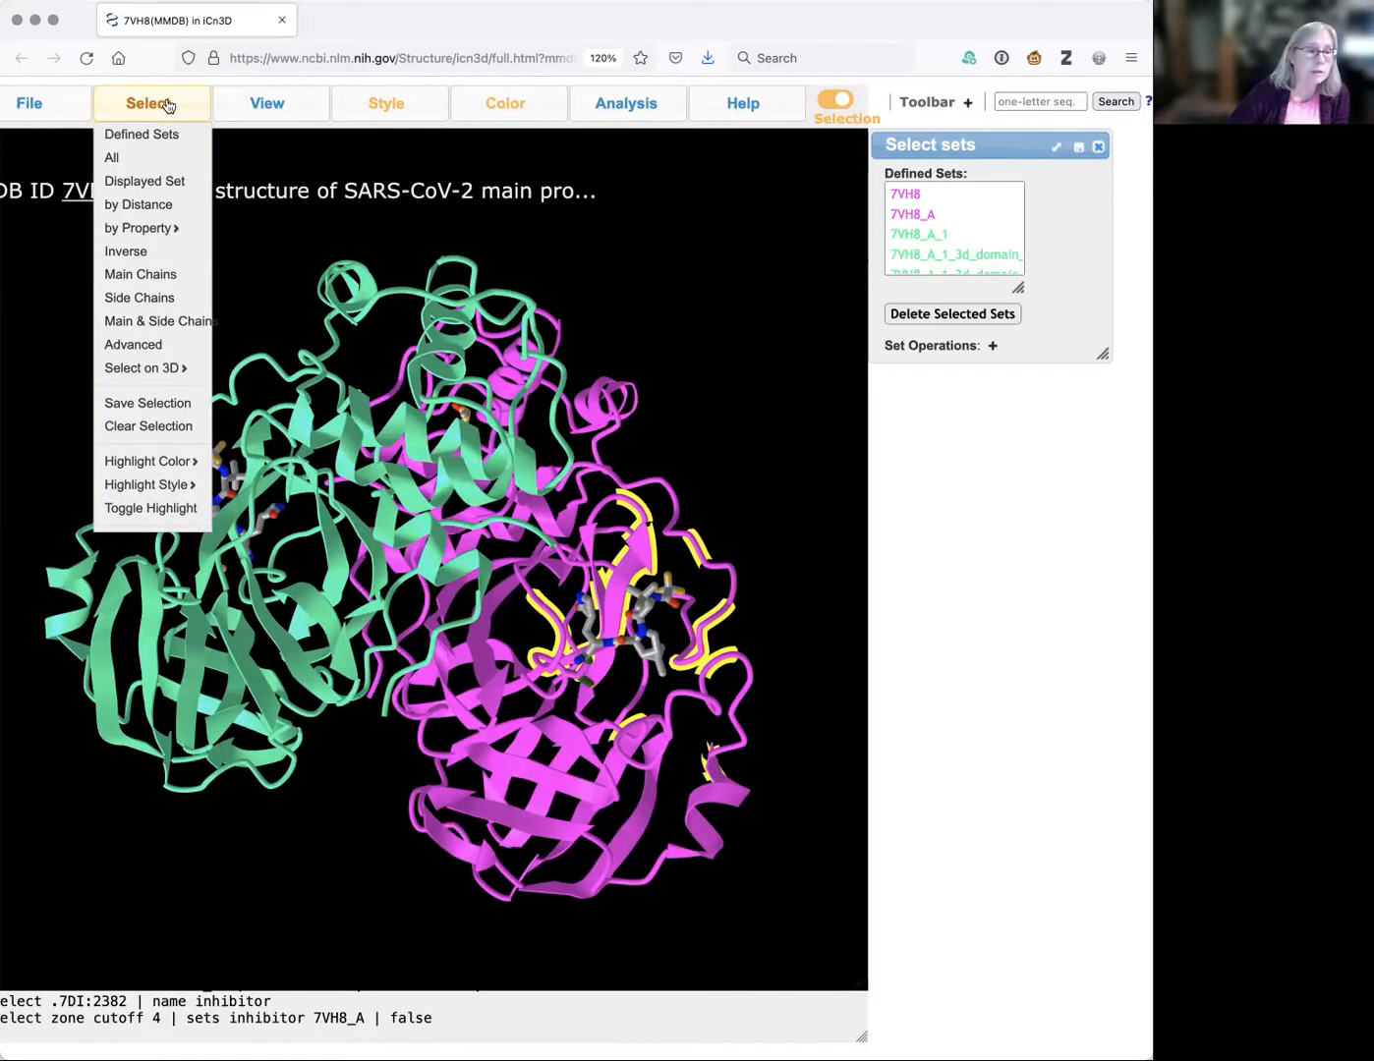
left_click(148, 406)
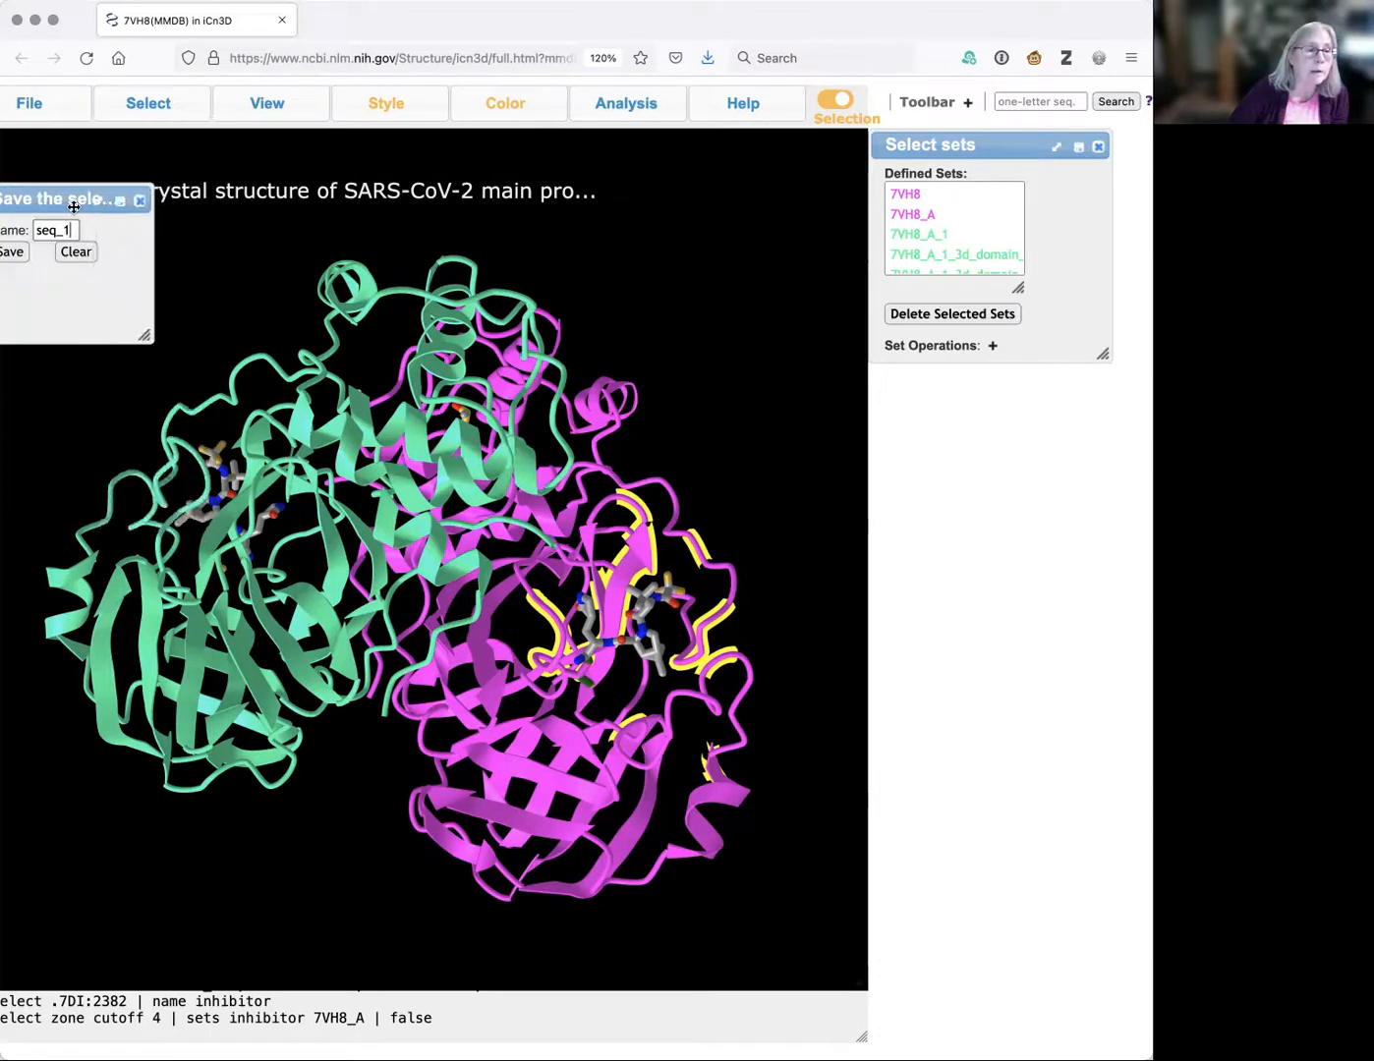
left_click_drag(76, 200, 169, 199)
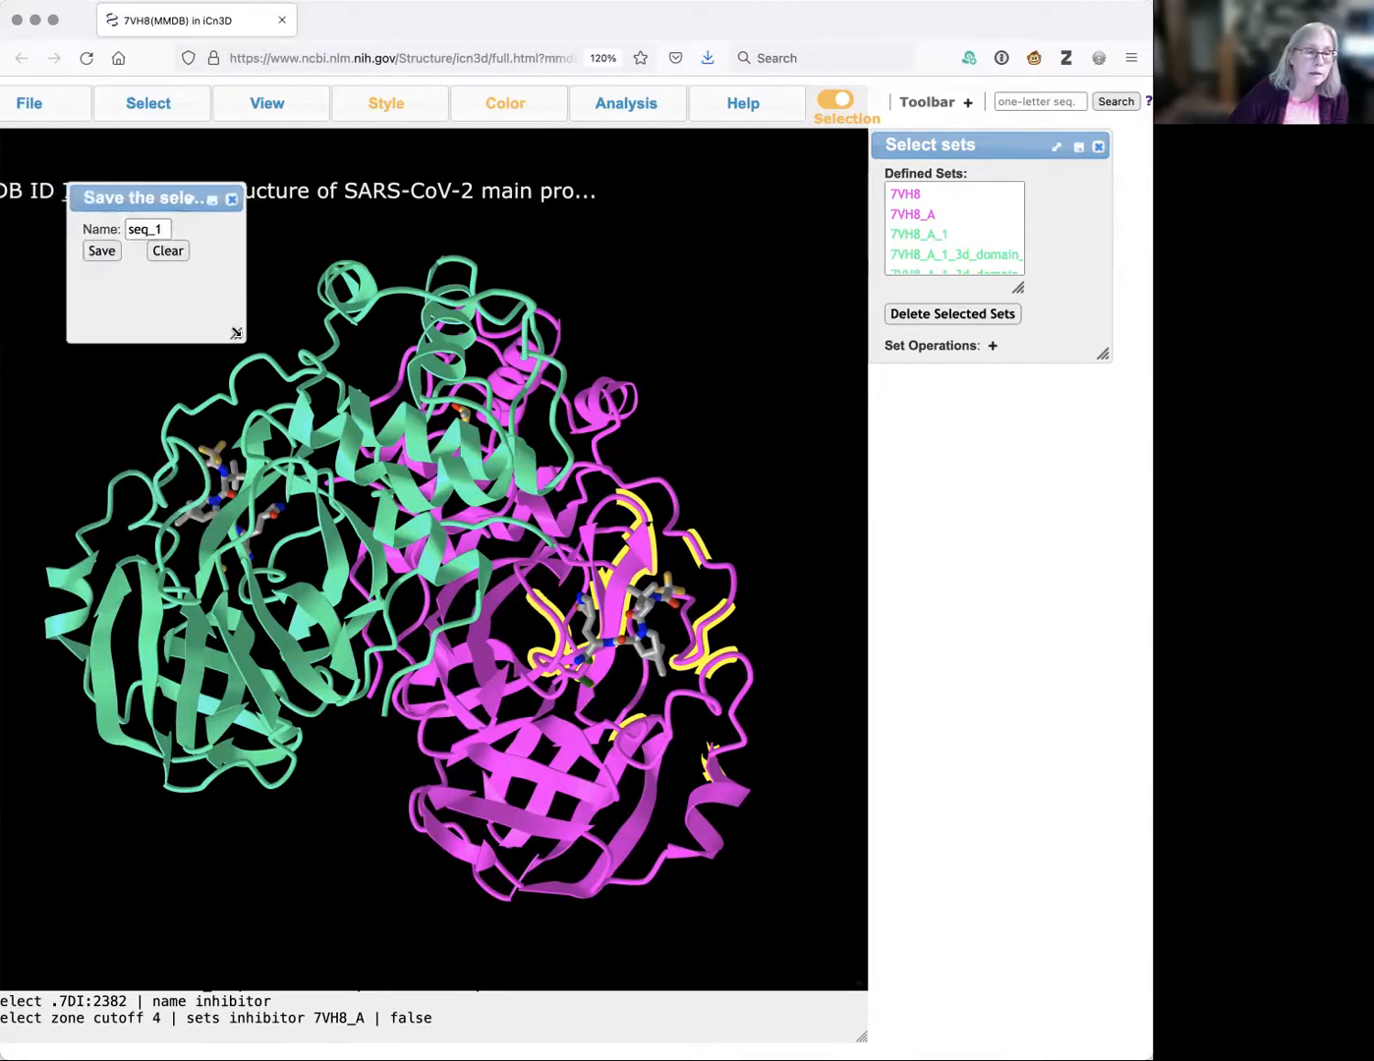
left_click_drag(239, 332, 312, 437)
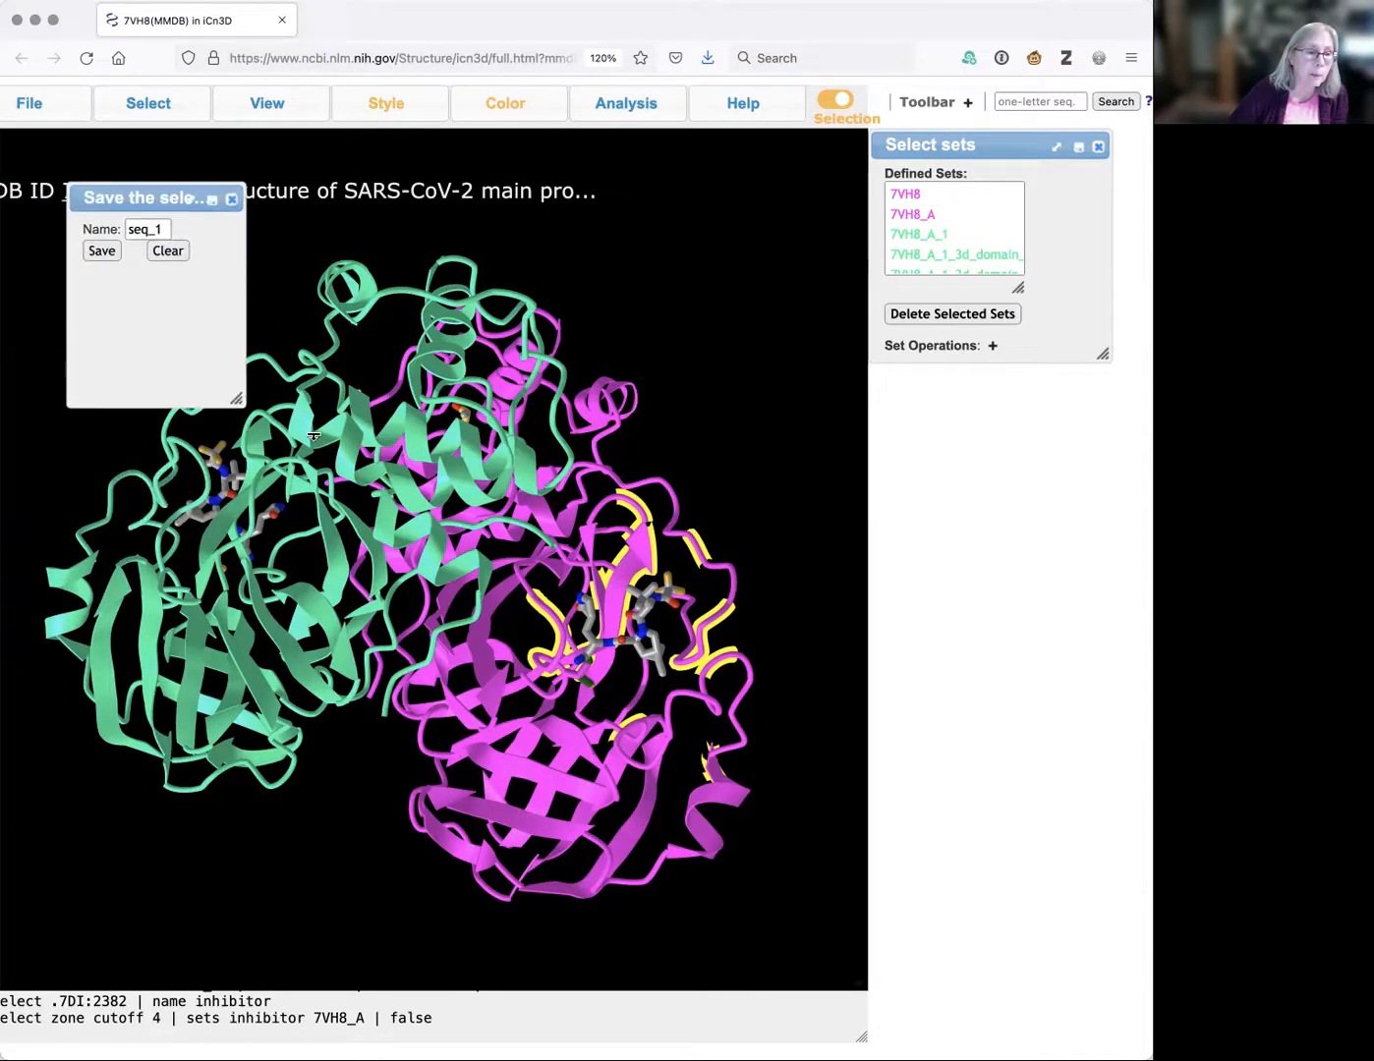
double_click(147, 227)
type("binding site")
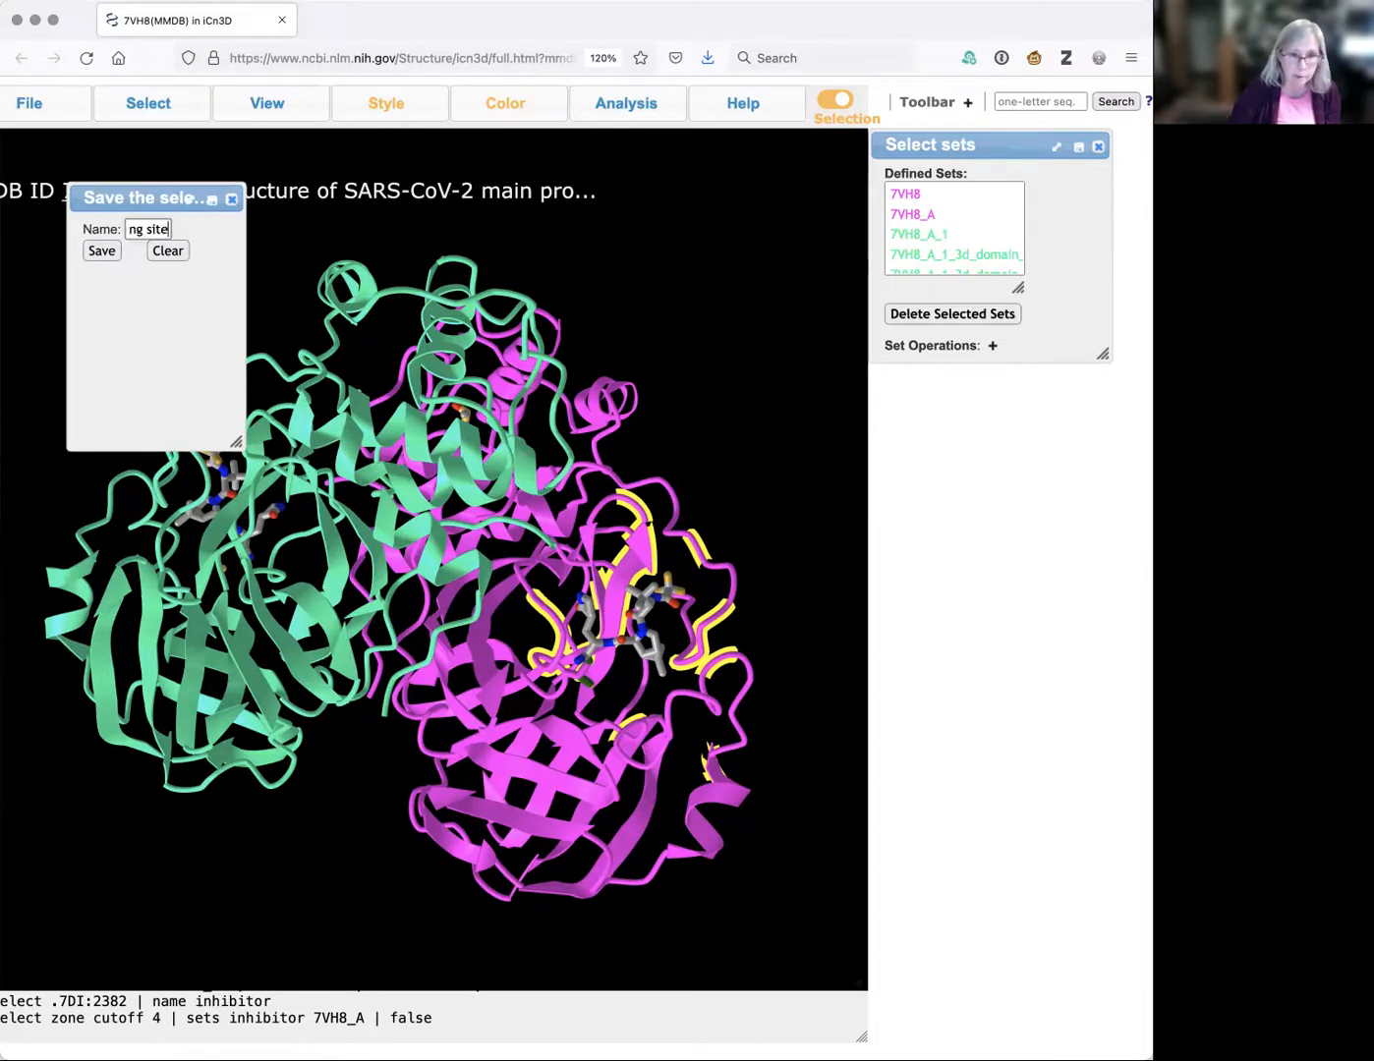
left_click(98, 252)
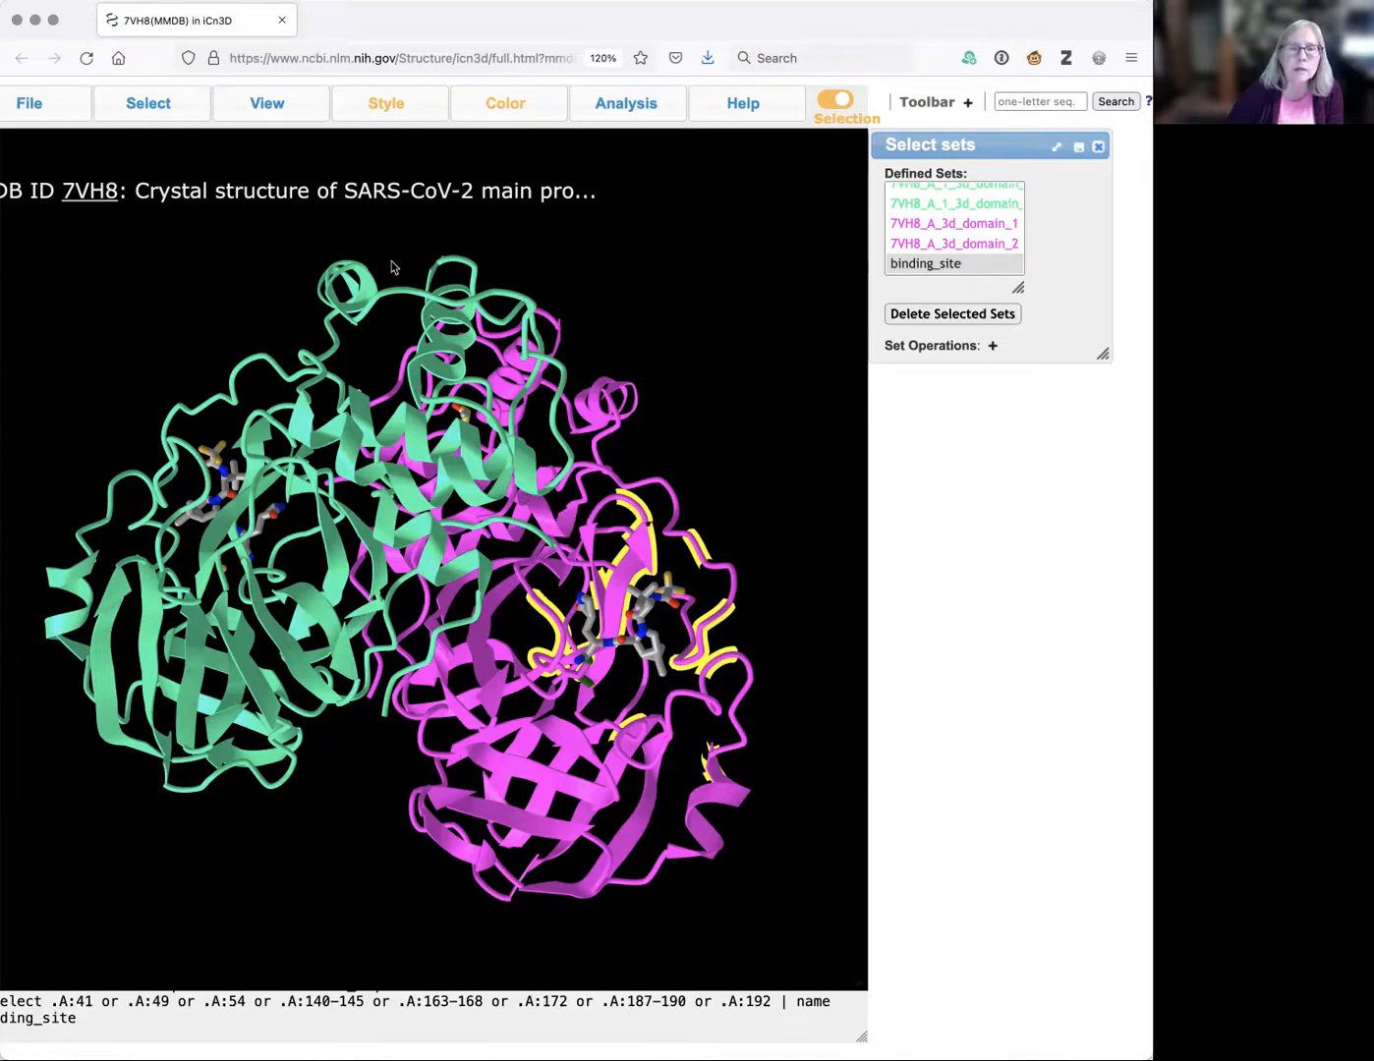
Show the sequences and annotations in an enlarged window with the detailed view, and close the list of defined sets.
left_click(601, 105)
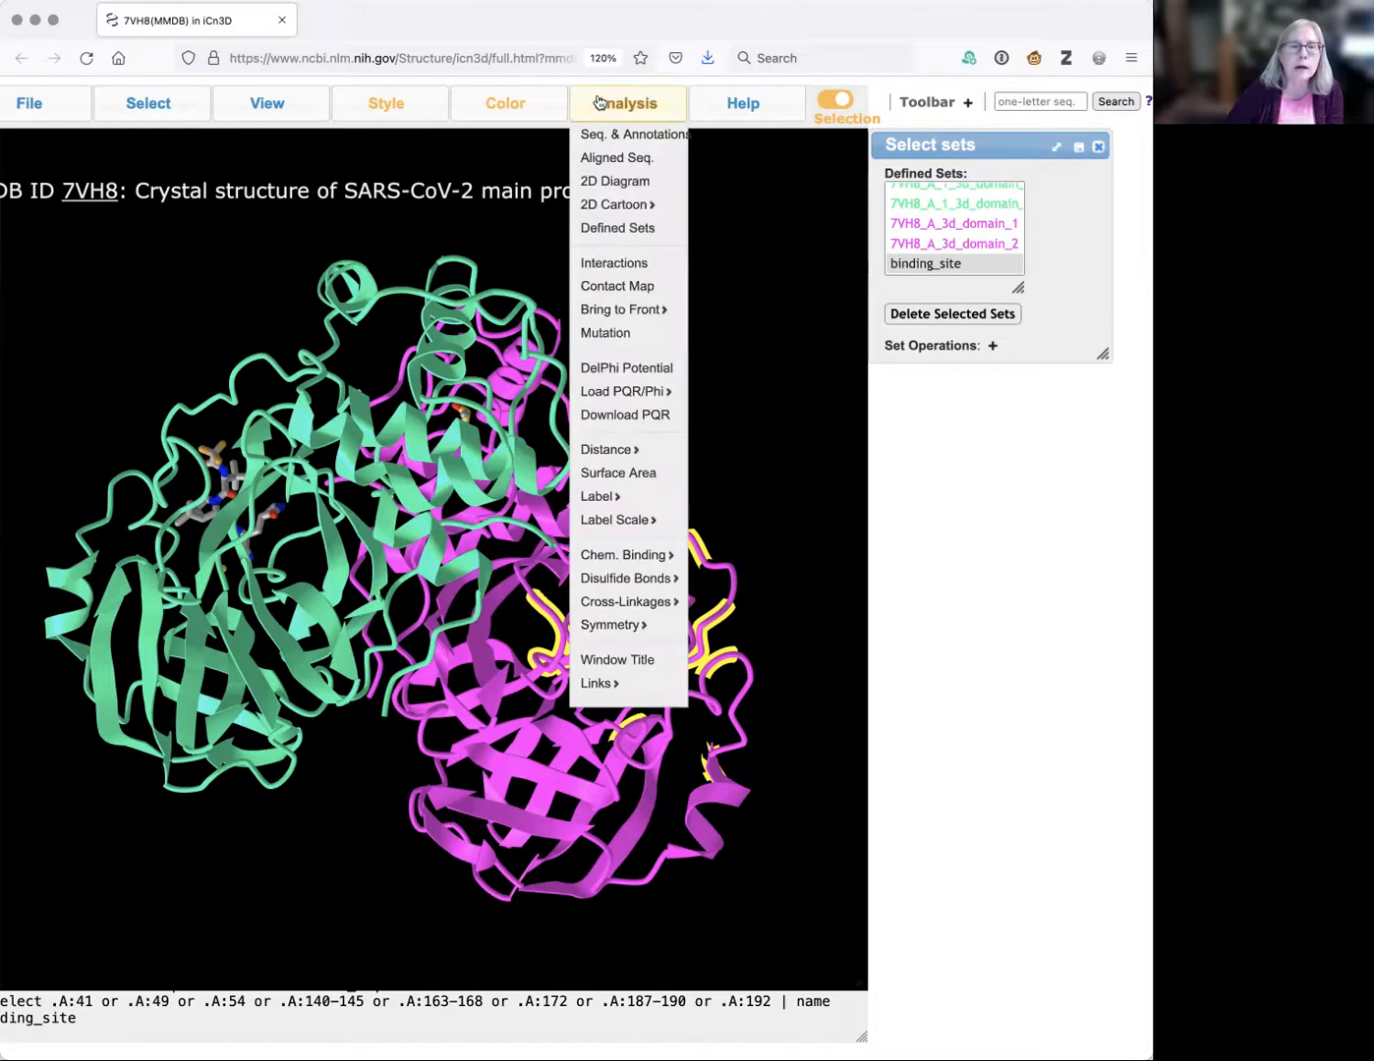
left_click(640, 136)
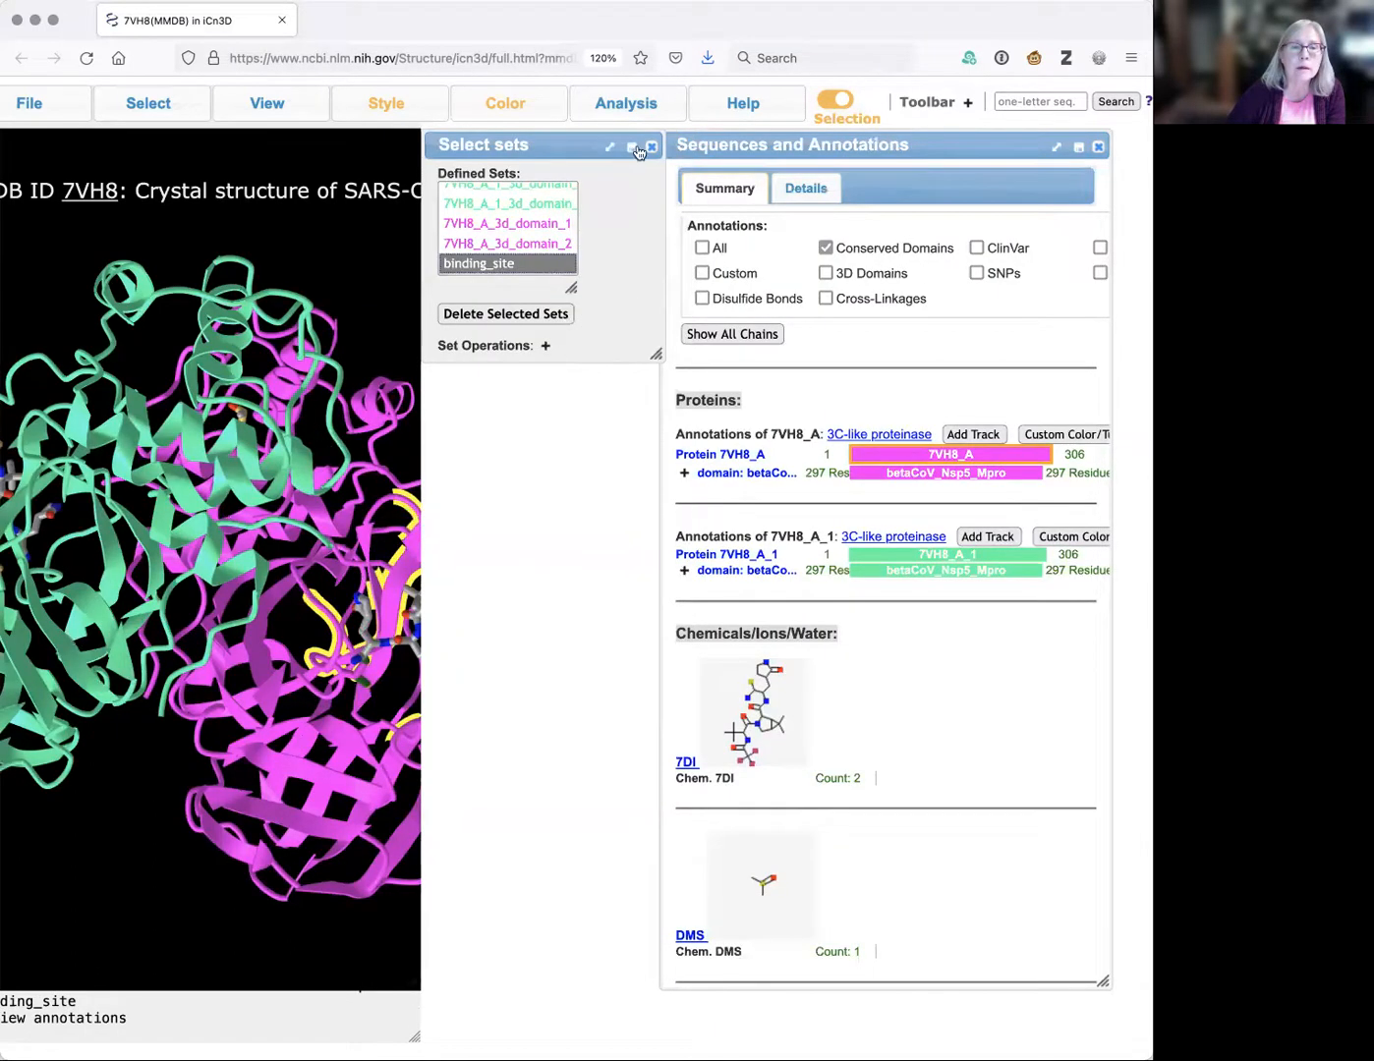
left_click(653, 148)
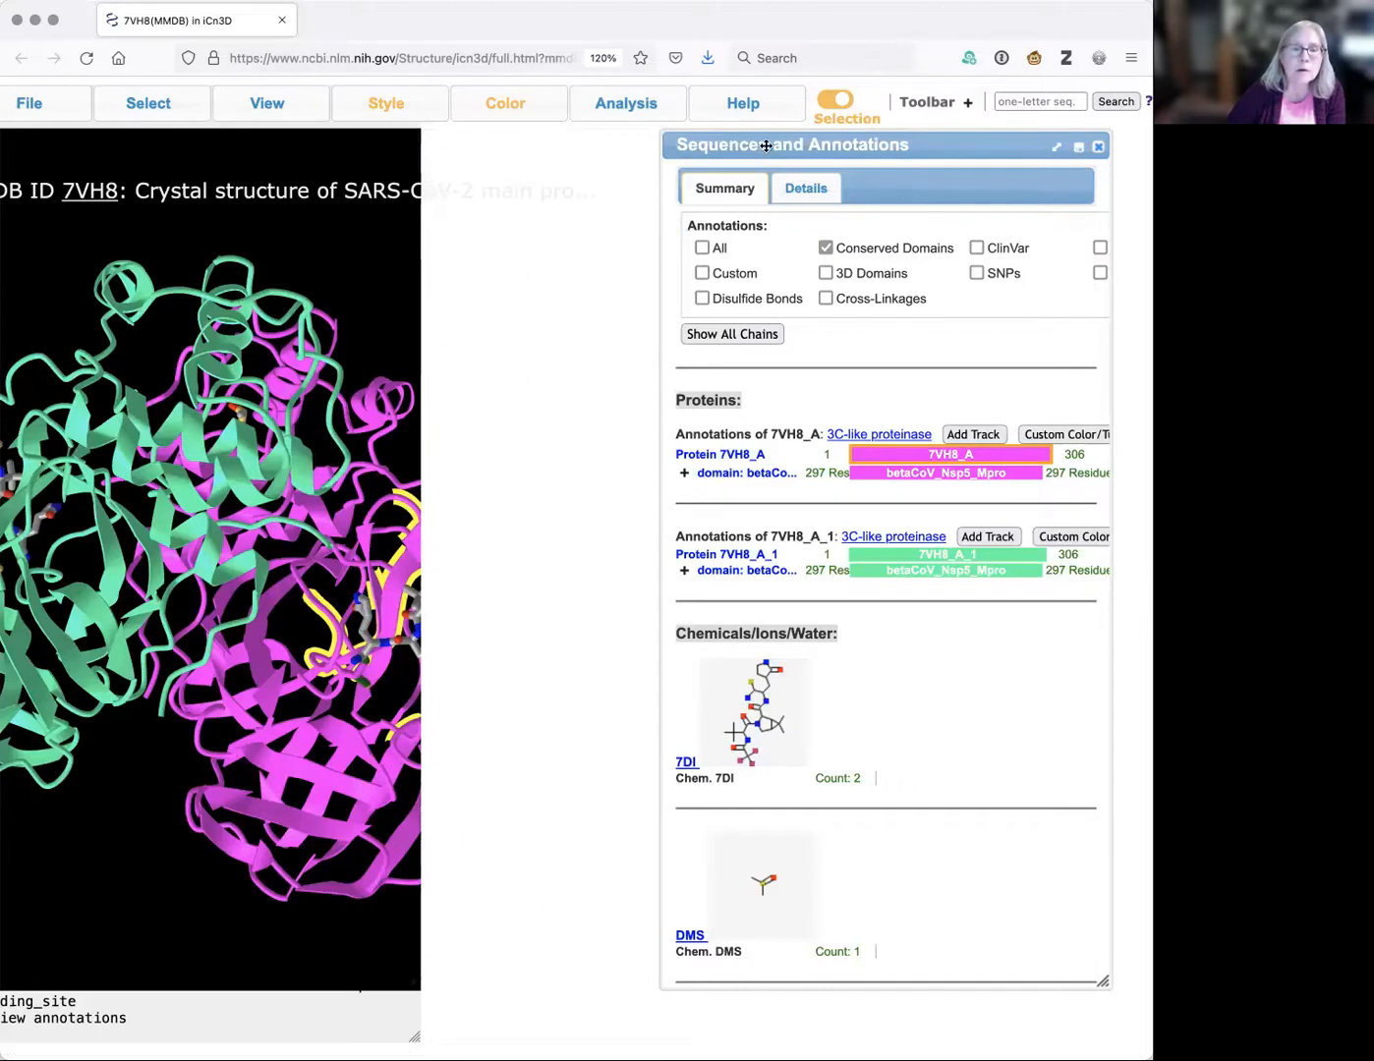
left_click_drag(704, 149, 222, 148)
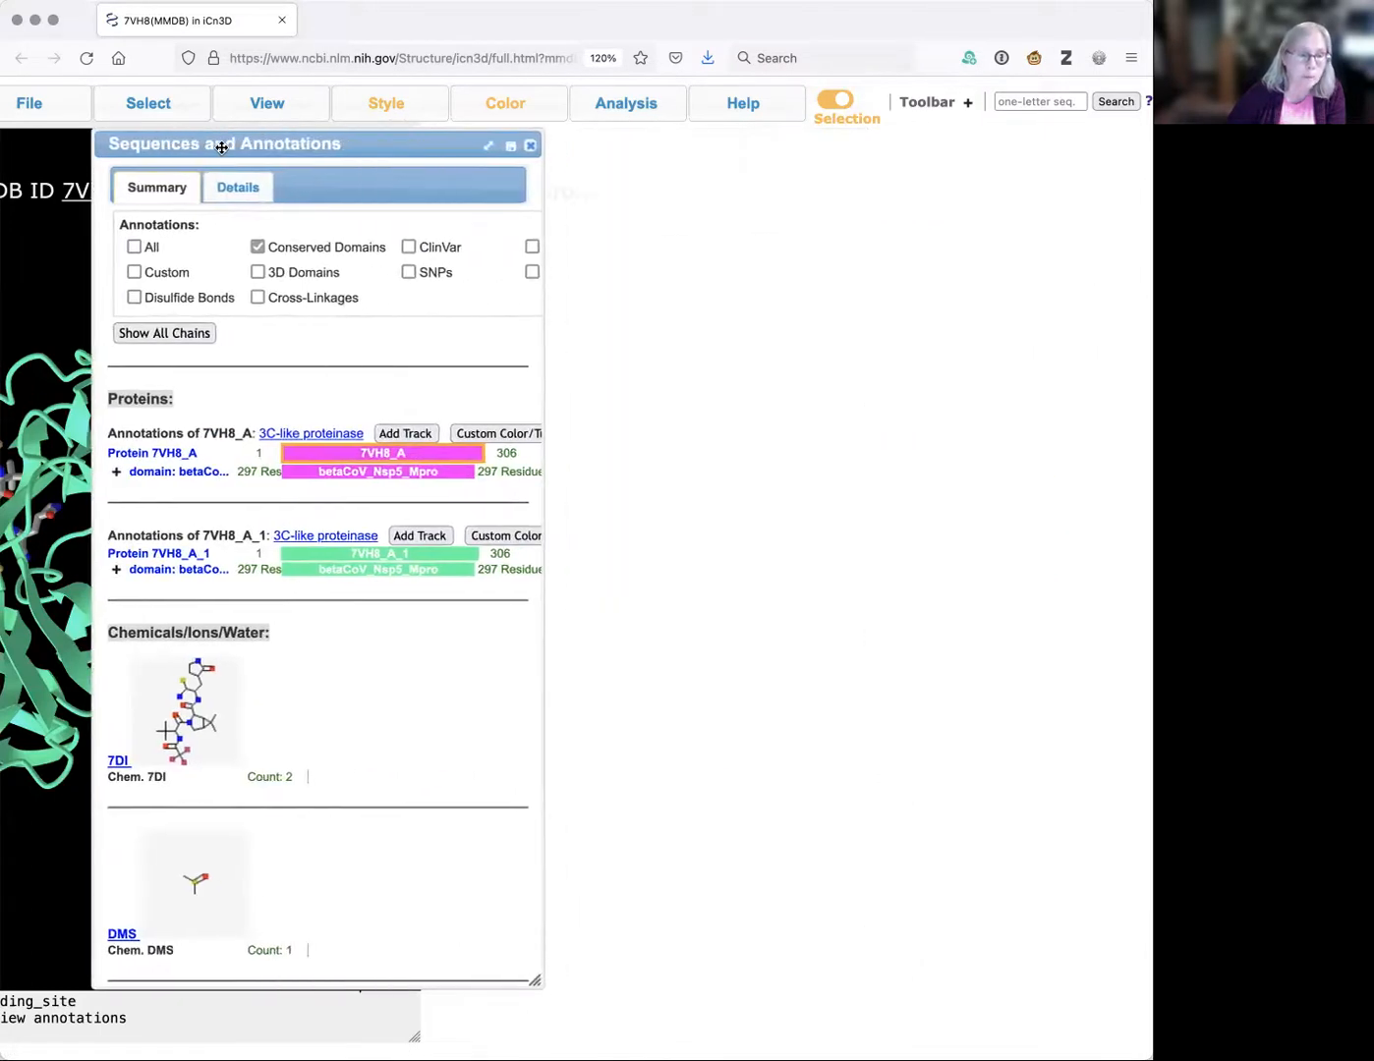
left_click_drag(537, 981, 1111, 1008)
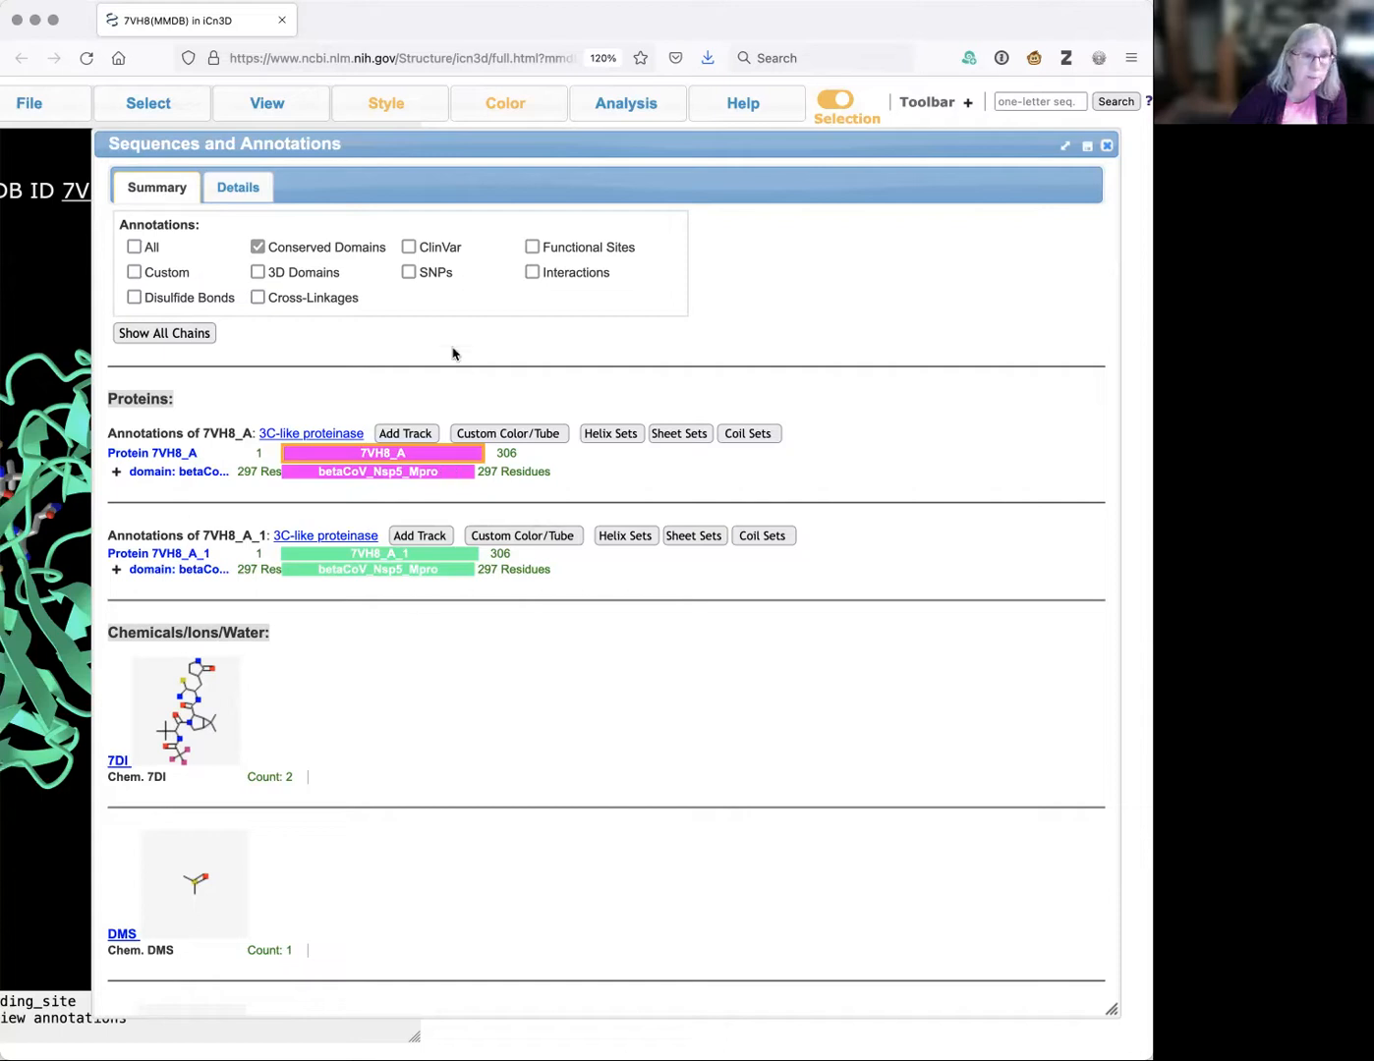
left_click(240, 191)
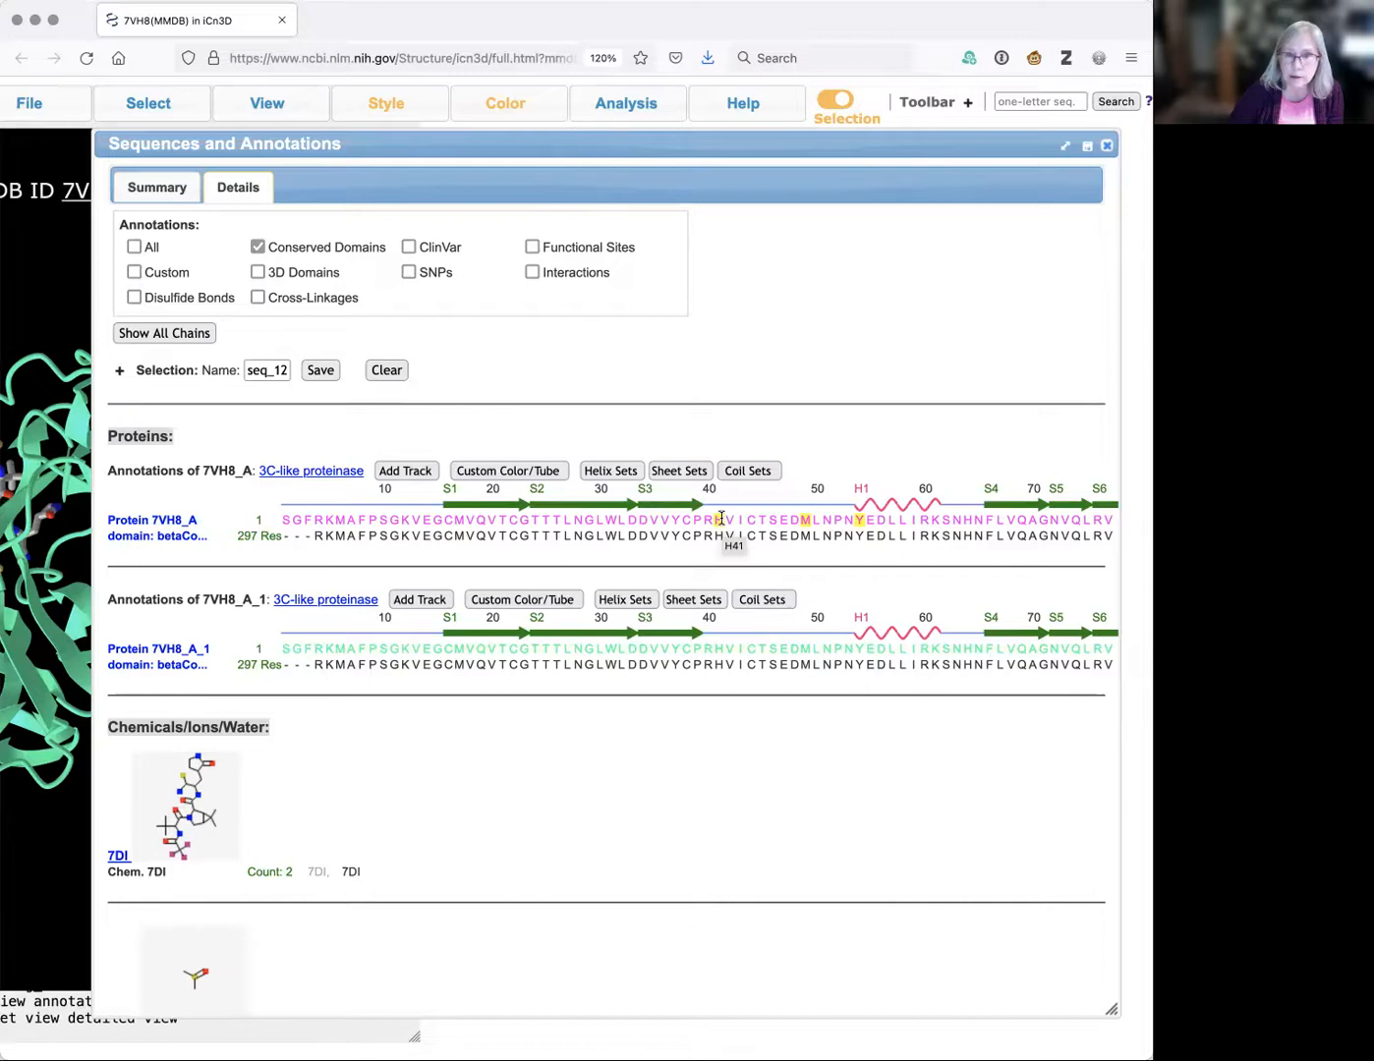
Examine the highlighted binding-site residues along the 7VH8_A protein sequence.
left_click(720, 518)
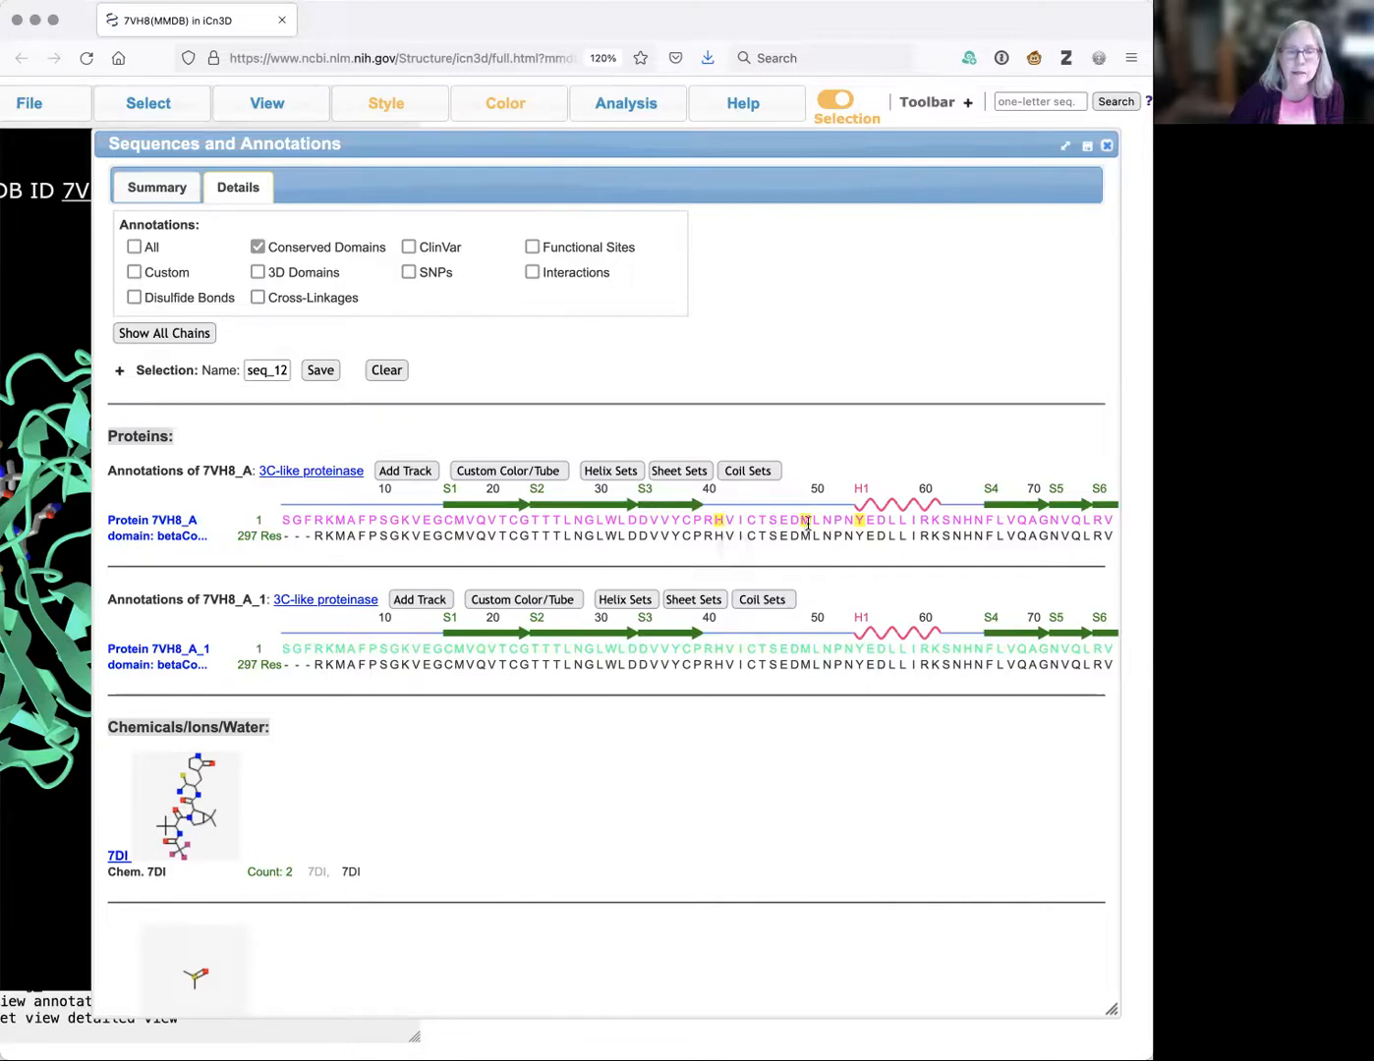
left_click(806, 520)
left_click(860, 521)
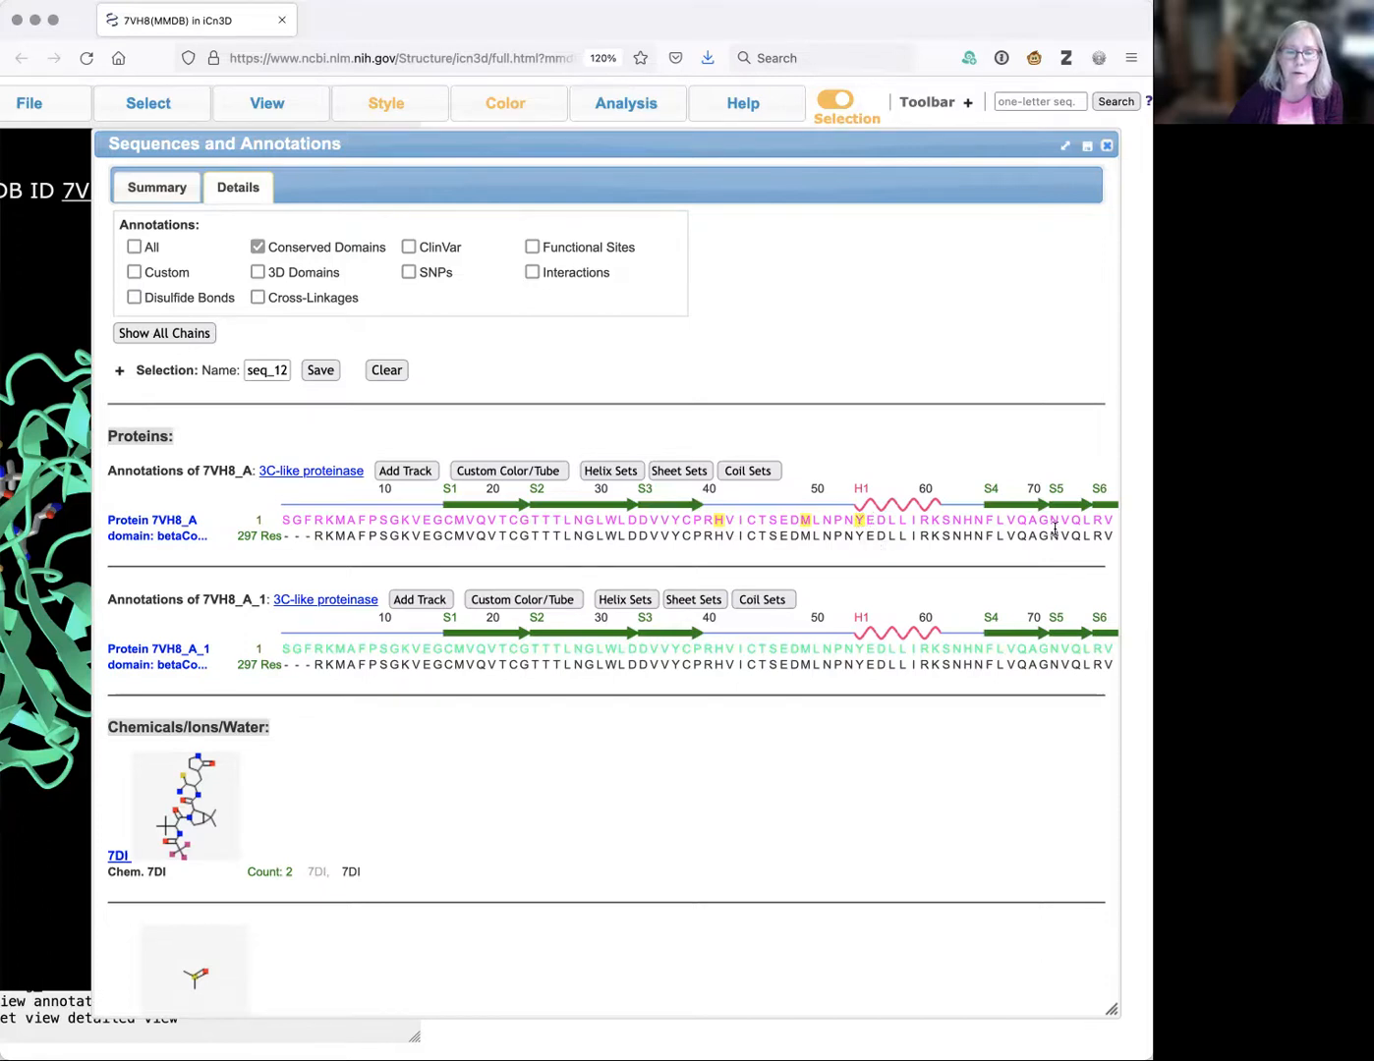
scroll(1012, 528, "right", 10)
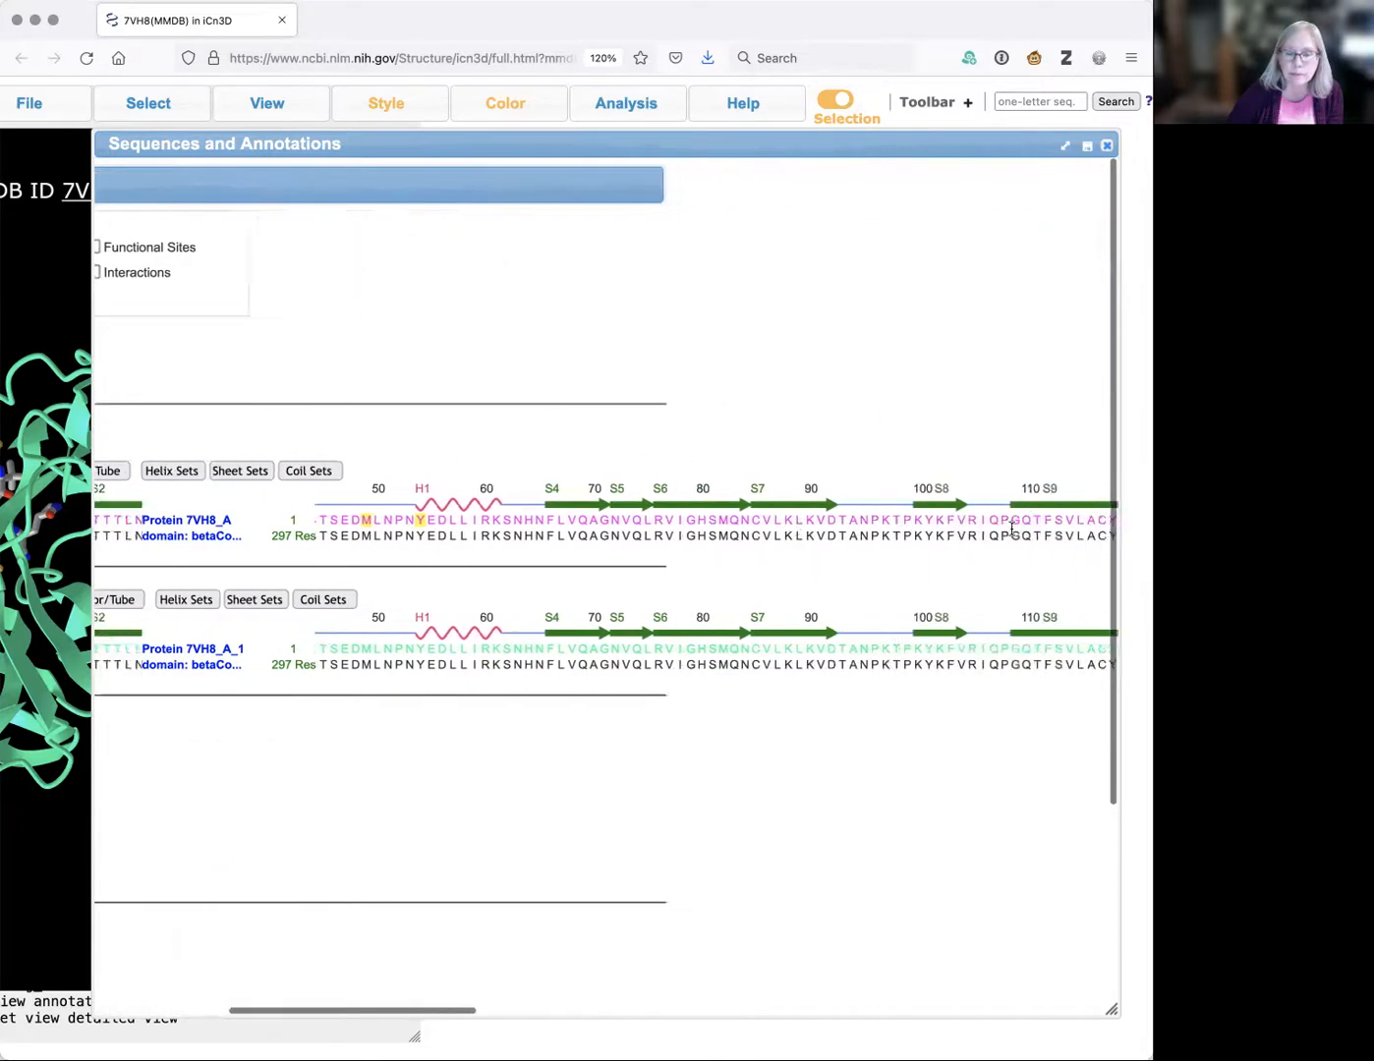
scroll(1013, 528, "right", 10)
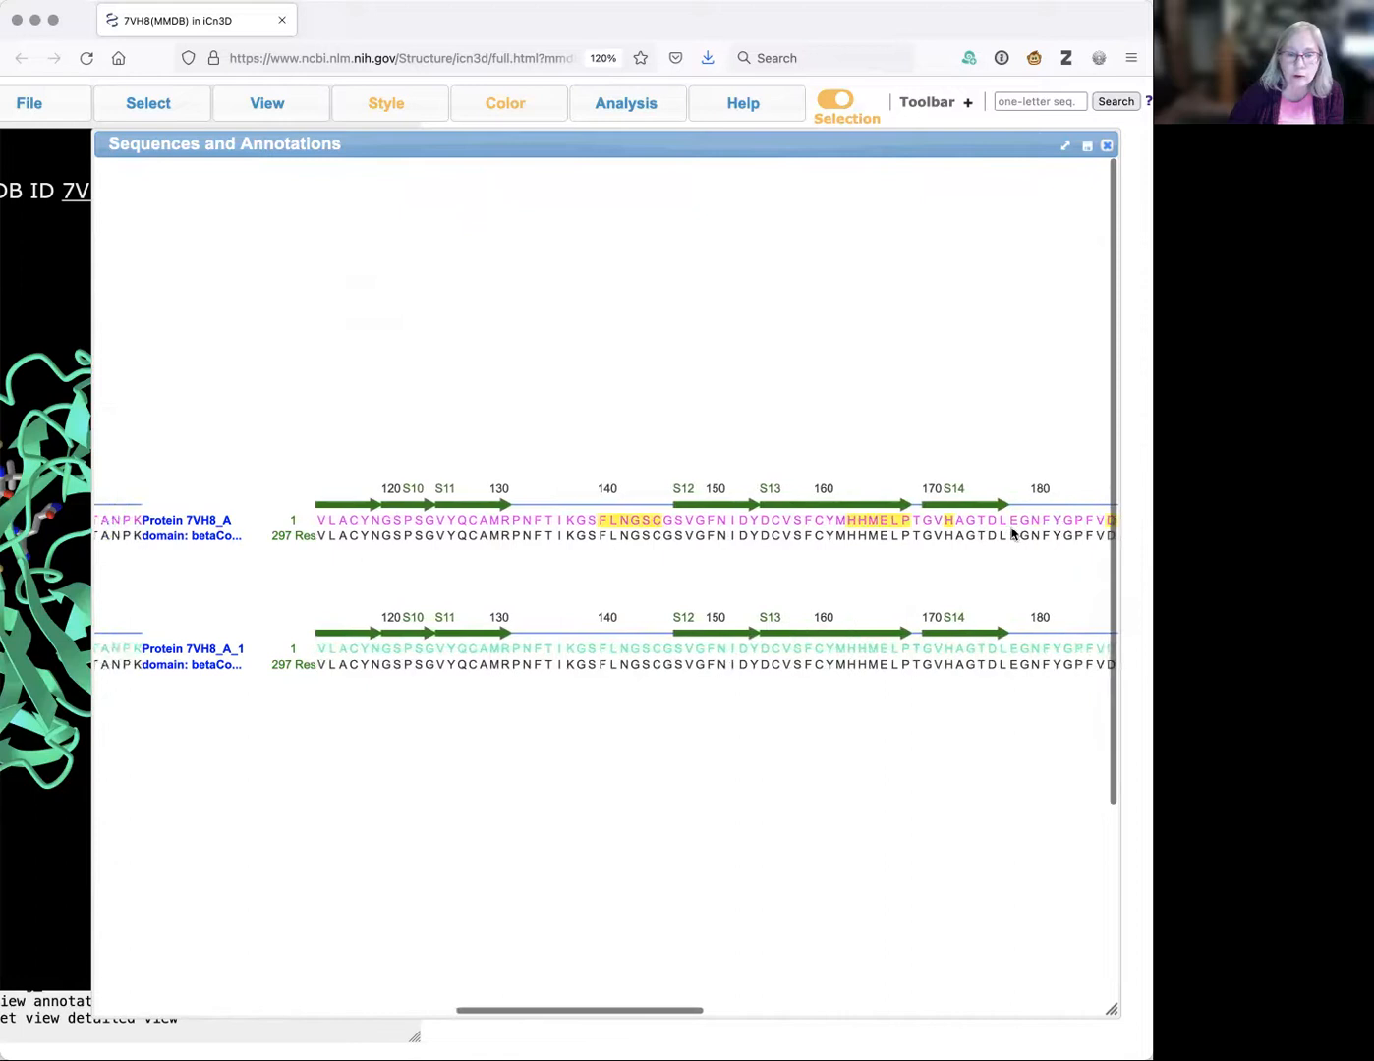
scroll(1013, 532, "right", 5)
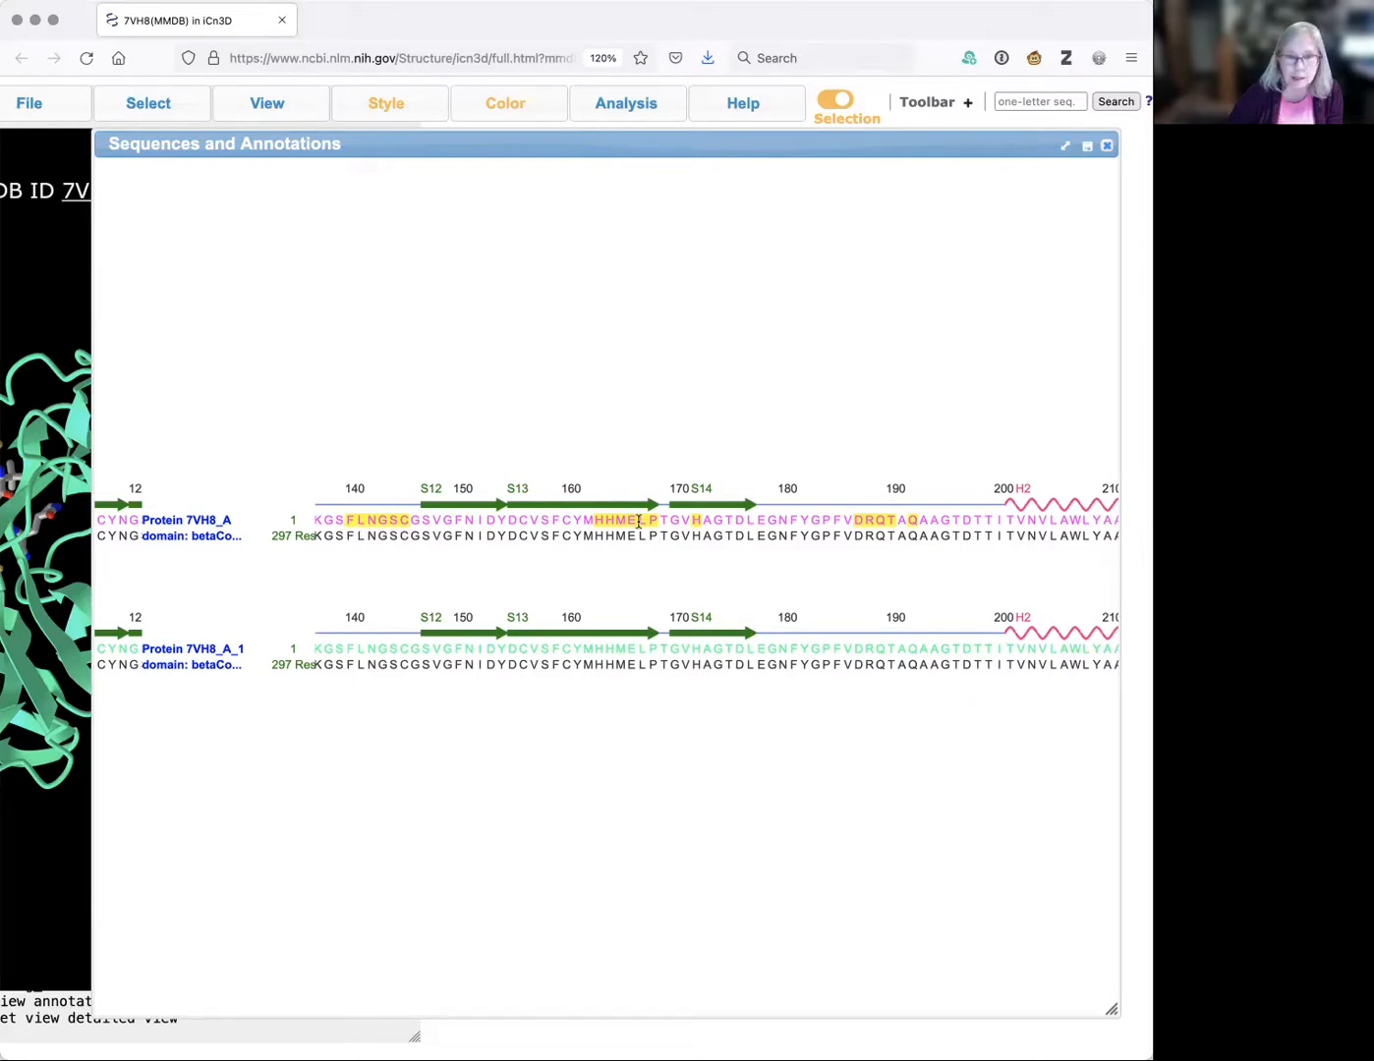
Check the remaining highlighted binding-site residues of chain 7VH8_A between about positions 140 and 192.
scroll(785, 571, "right", 10)
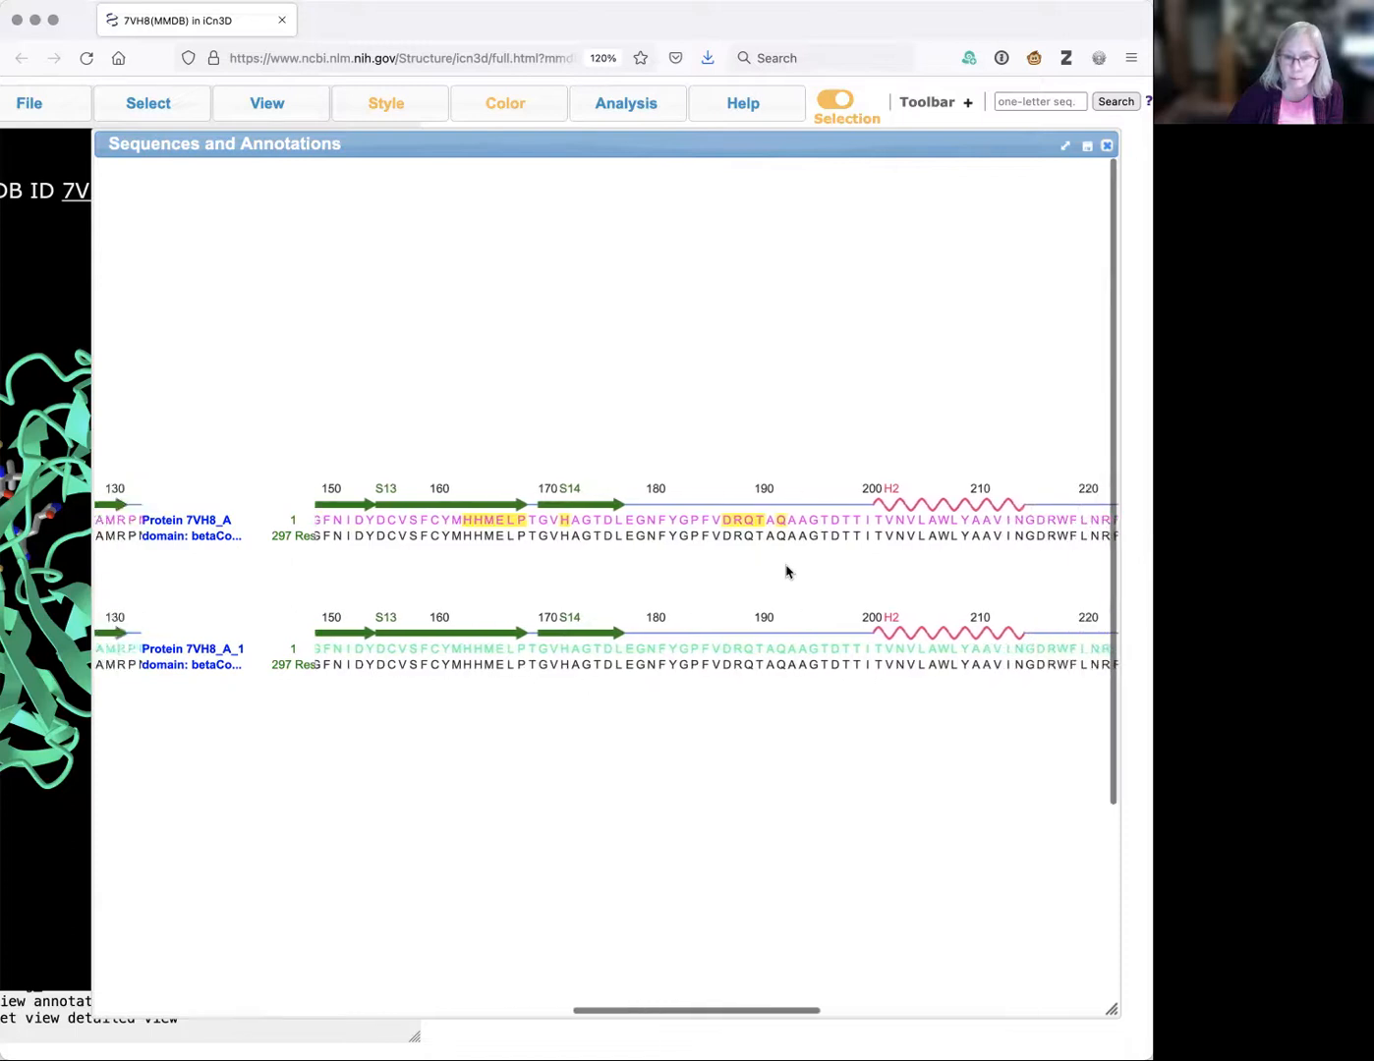
scroll(785, 571, "left", 10)
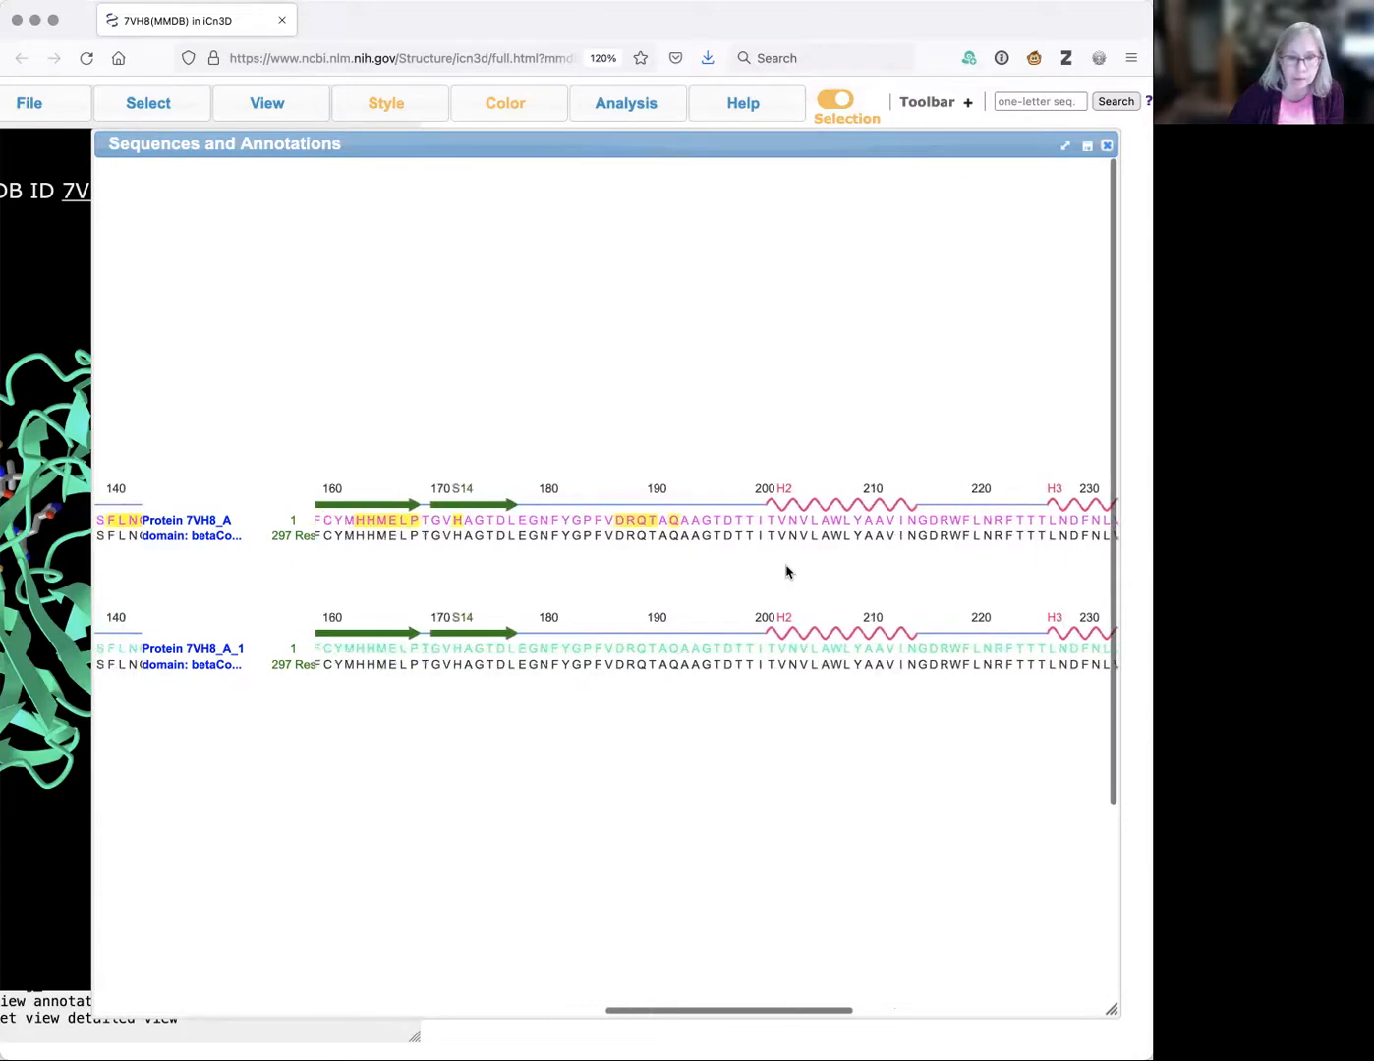
scroll(785, 571, "left", 10)
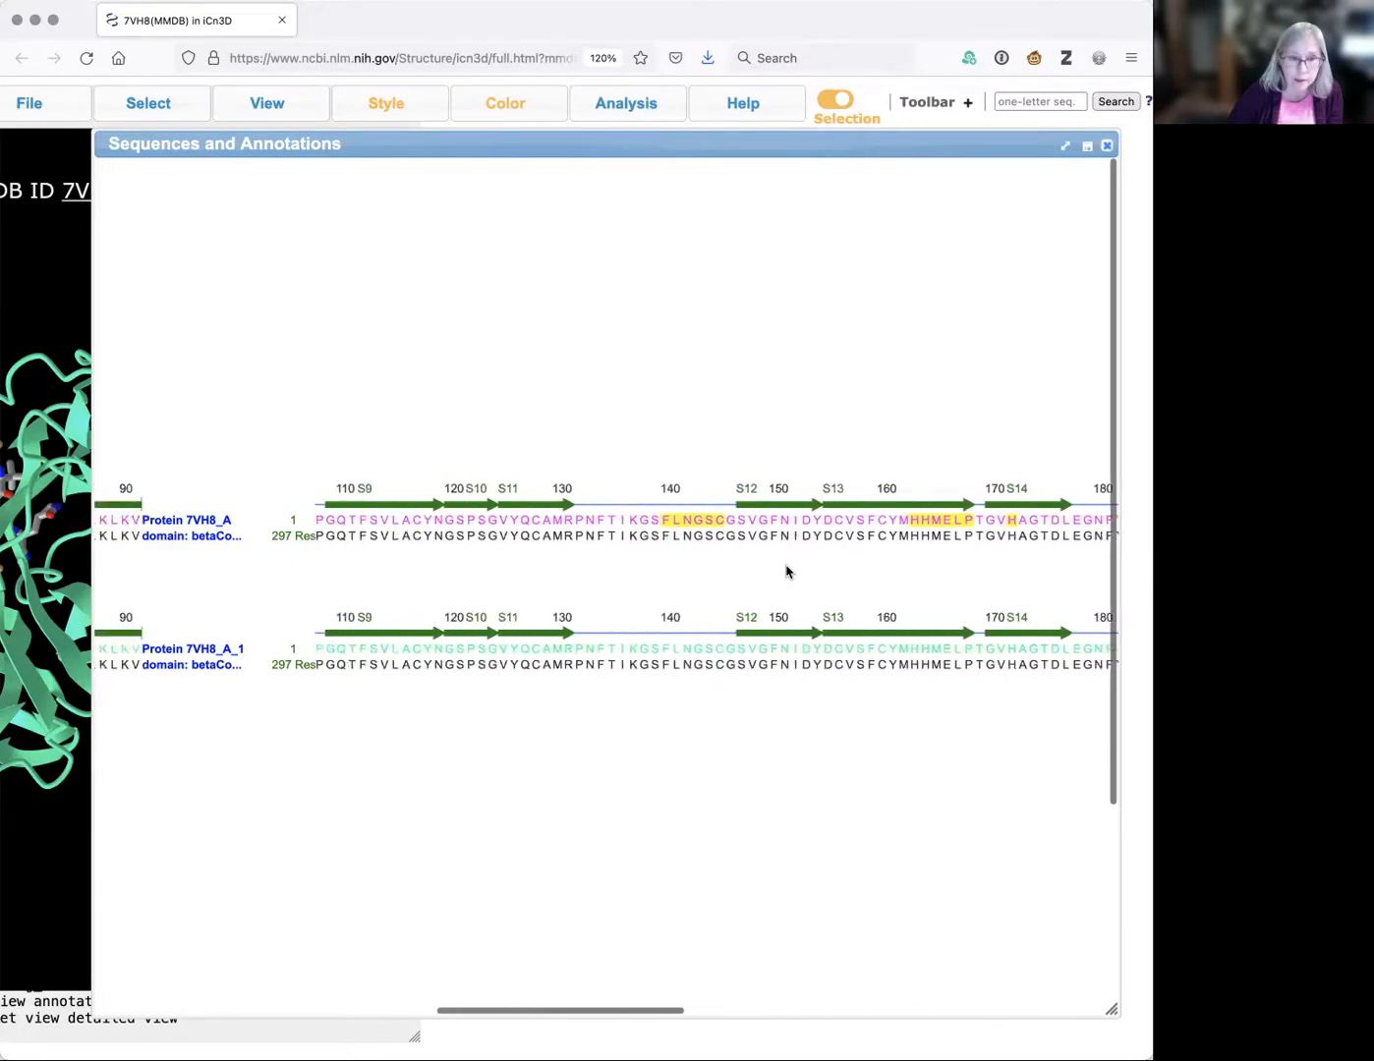
scroll(593, 571, "left", 10)
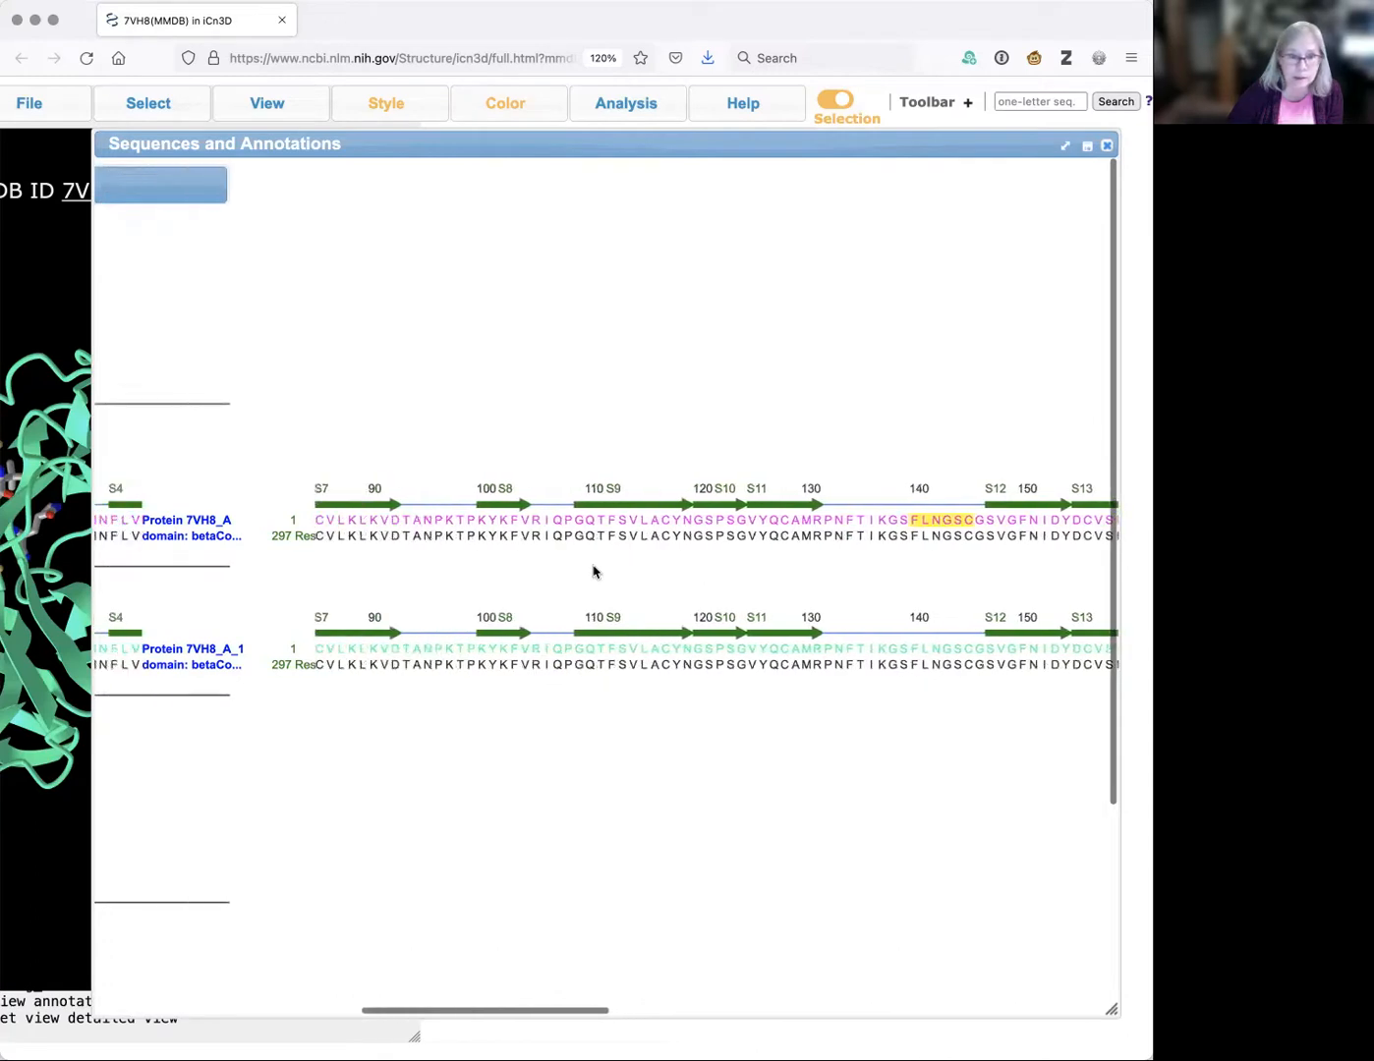
scroll(647, 499, "left", 3)
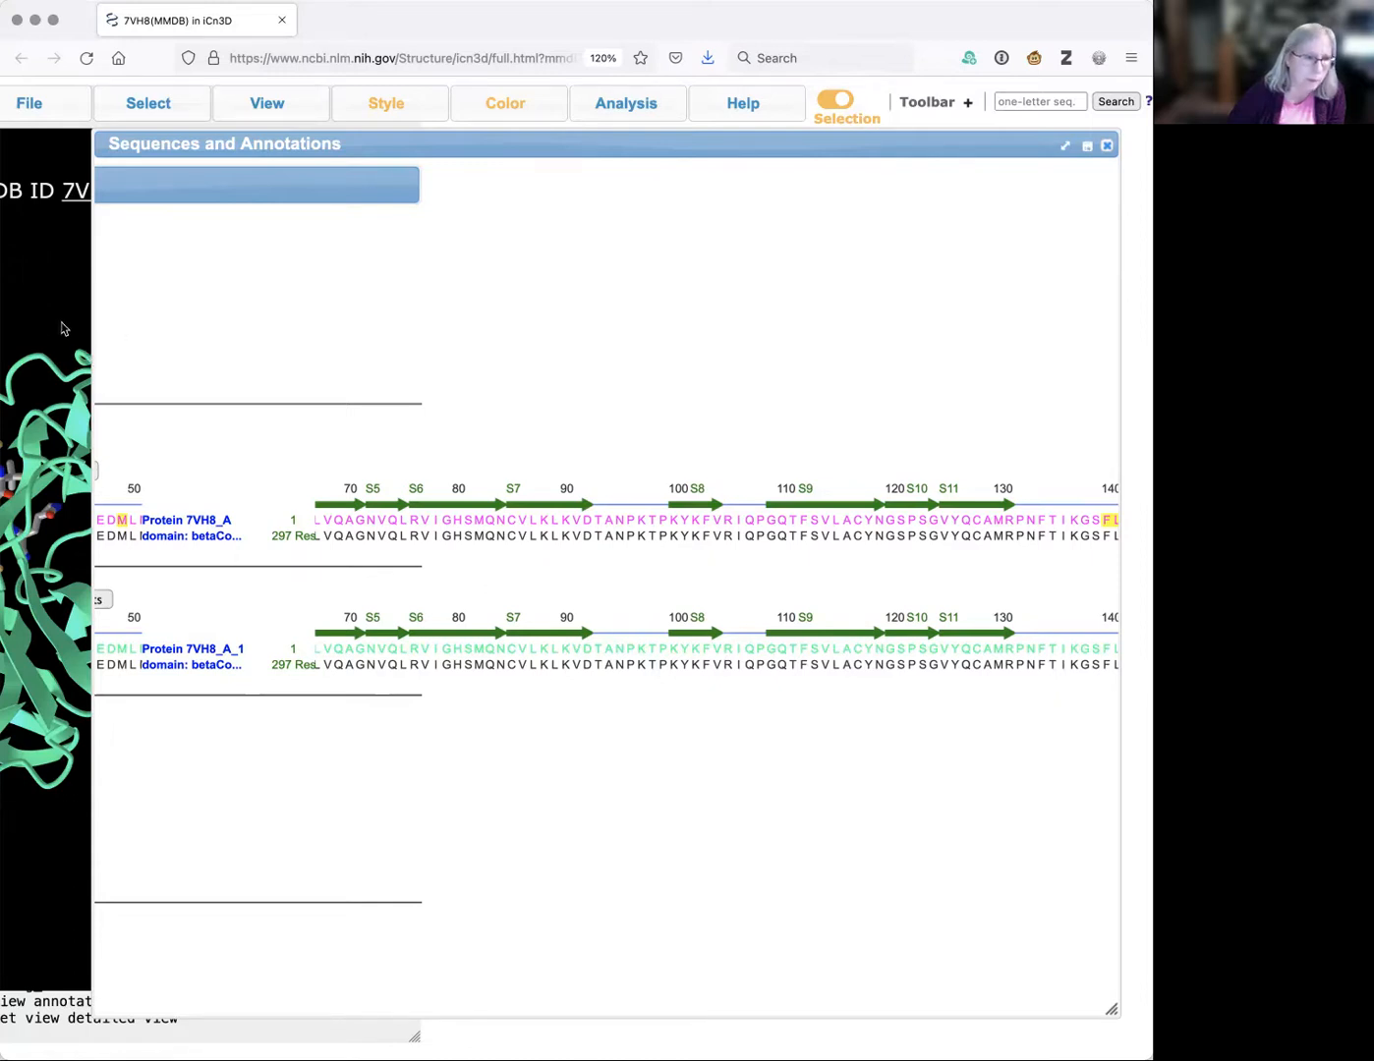
Narrow the sequences and annotations window, widen the 3D viewer, and turn the structure to expose the binding site.
mouse_move(88, 314)
left_mouse_down()
mouse_move(420, 316)
mouse_move(836, 344)
left_mouse_up()
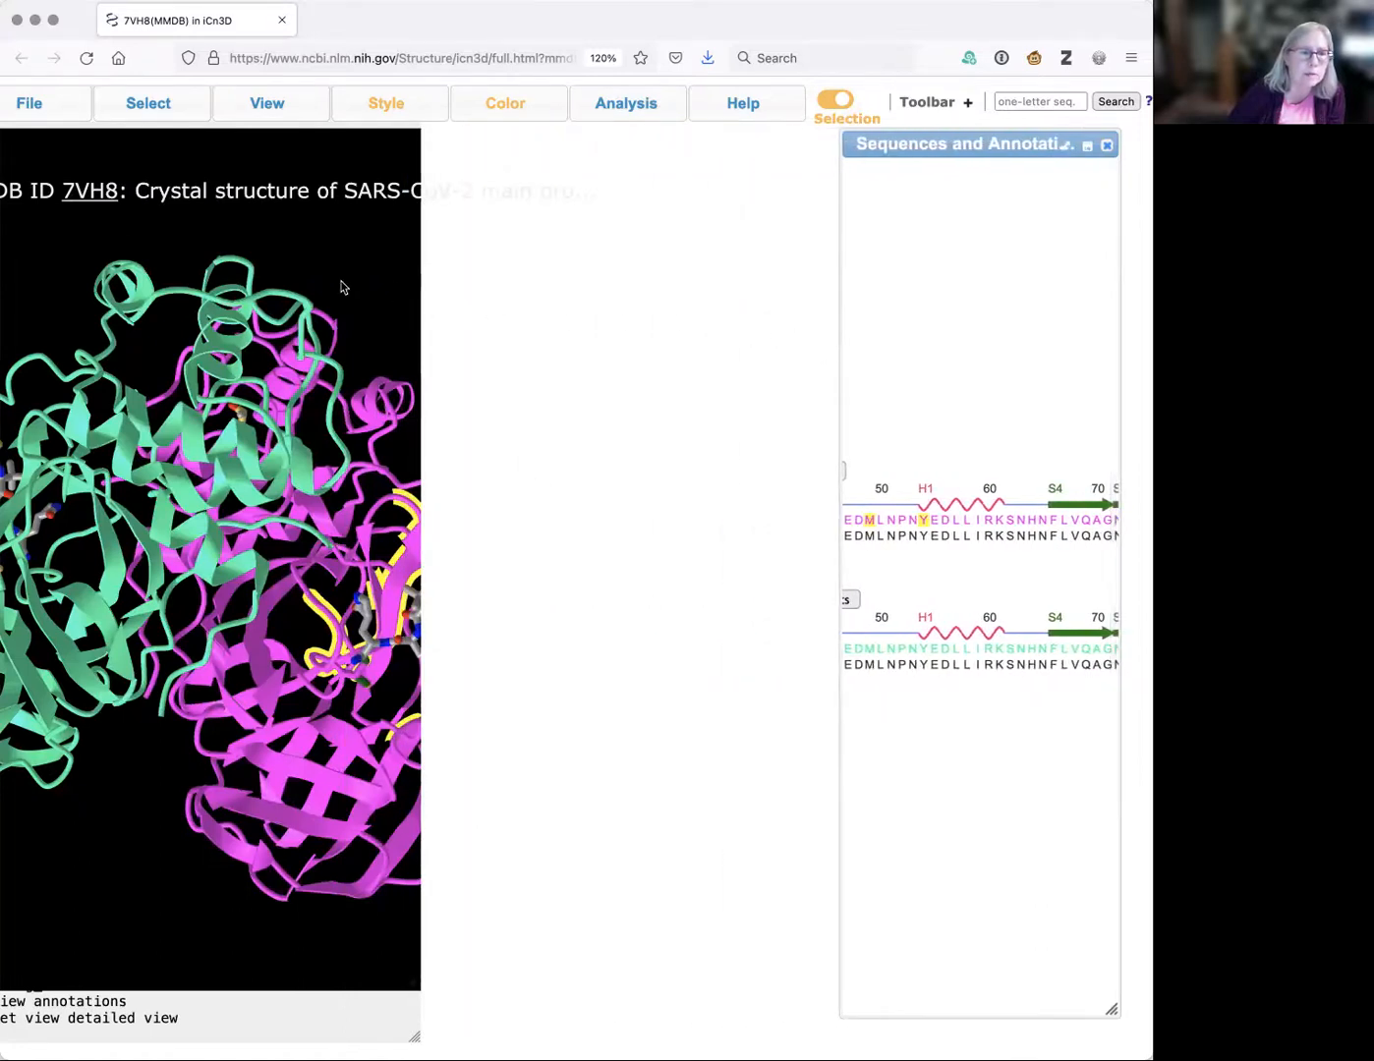
left_click_drag(420, 285, 849, 319)
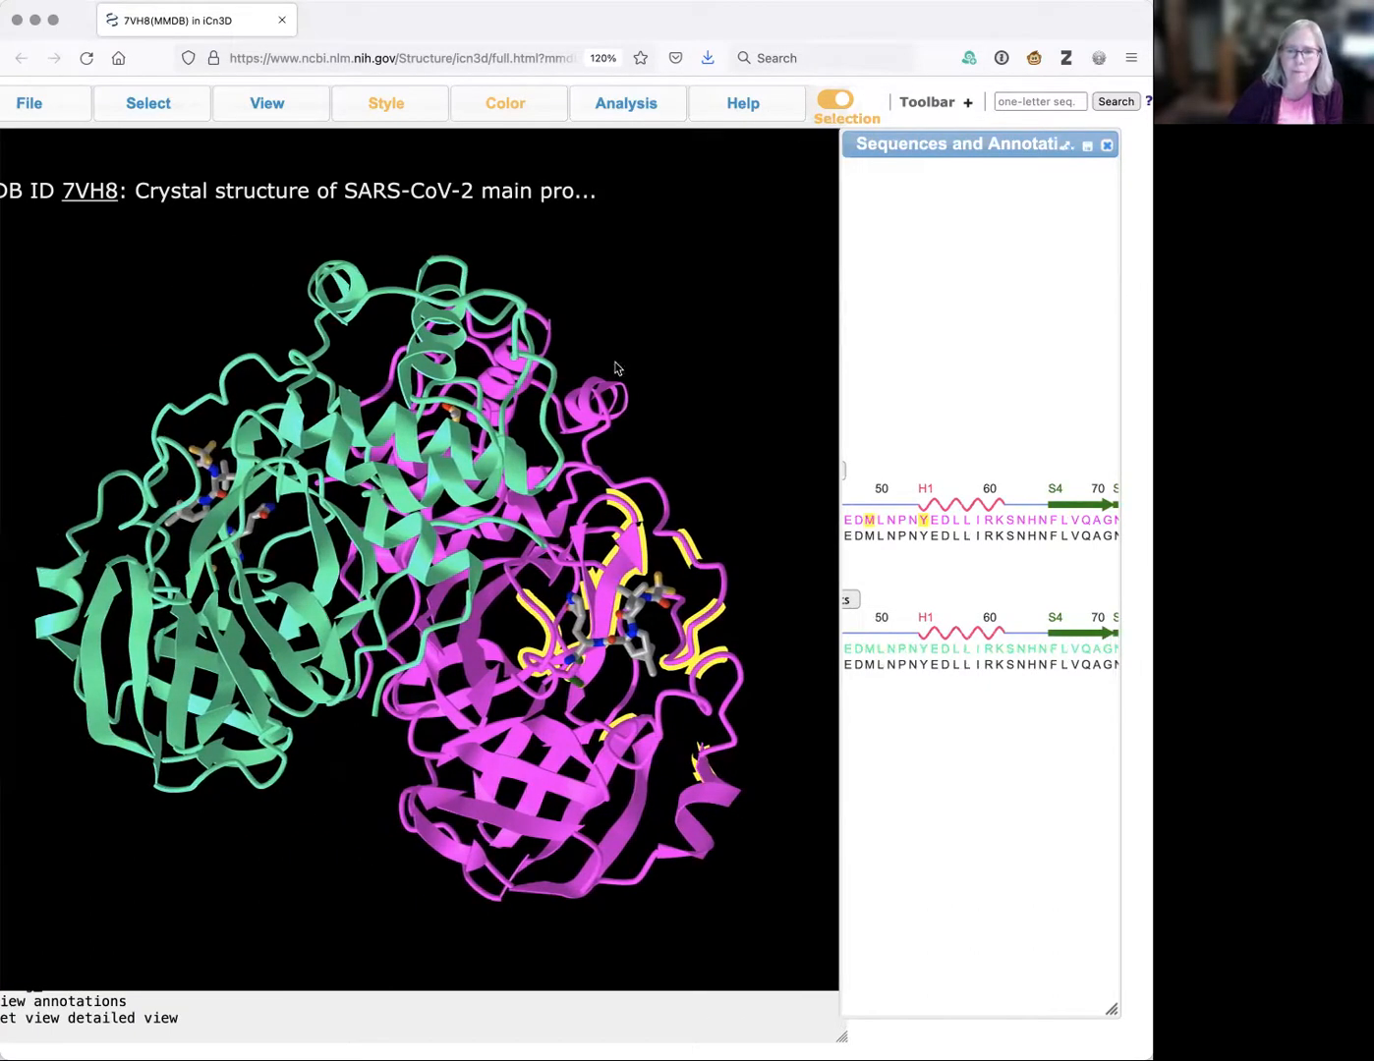
left_click_drag(500, 561, 251, 841)
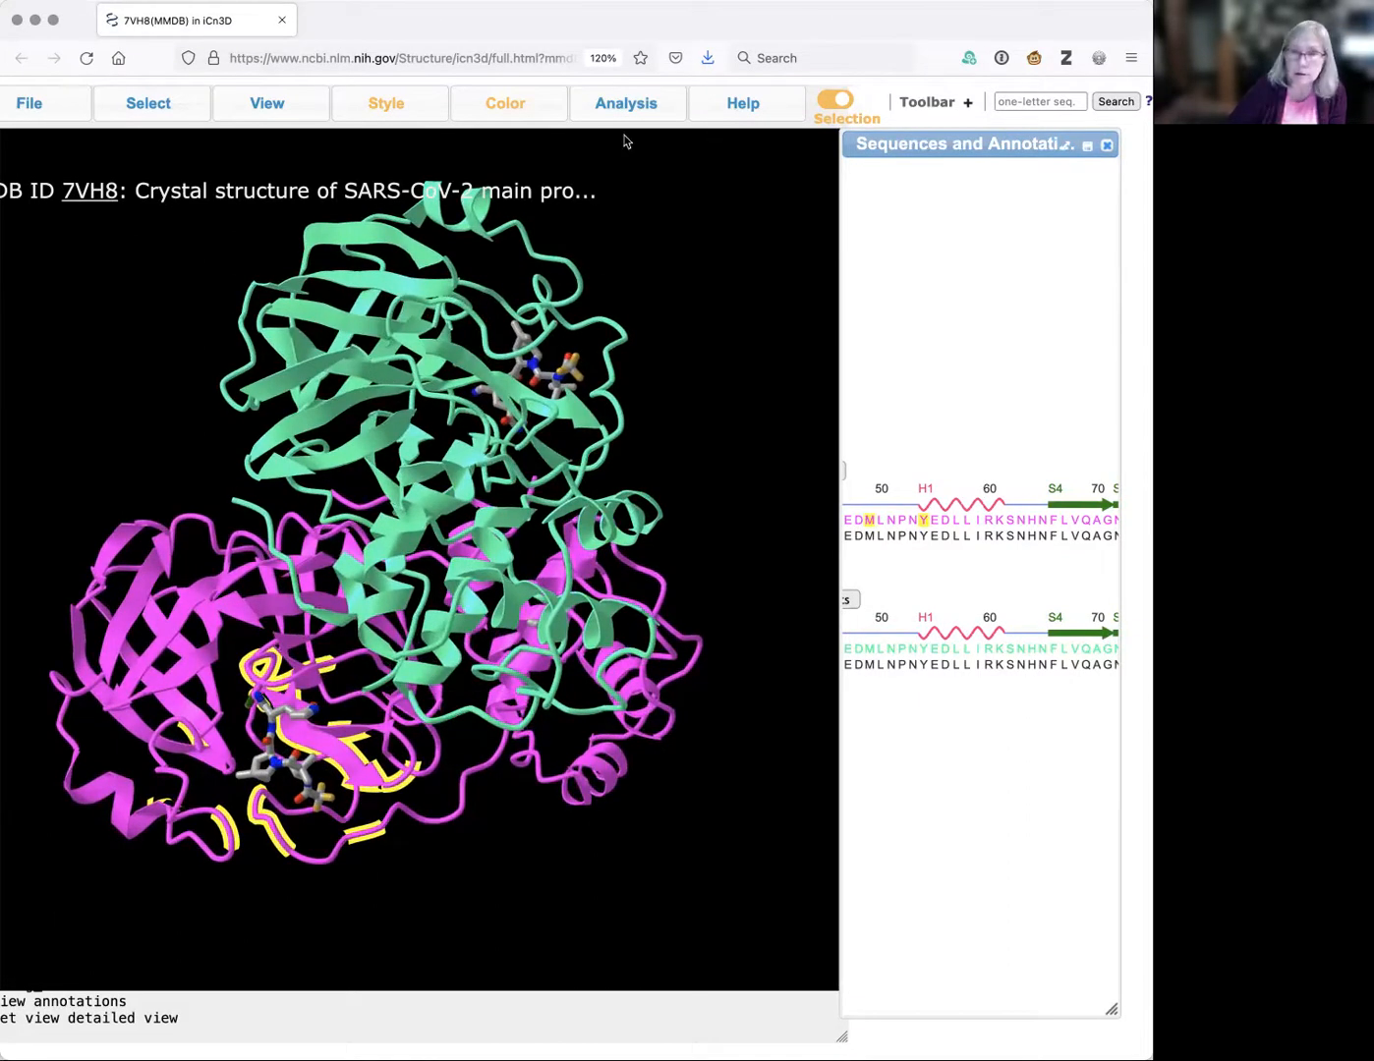
Display the selected binding-site residues as spheres and color them Rebecca Purple.
left_click(387, 103)
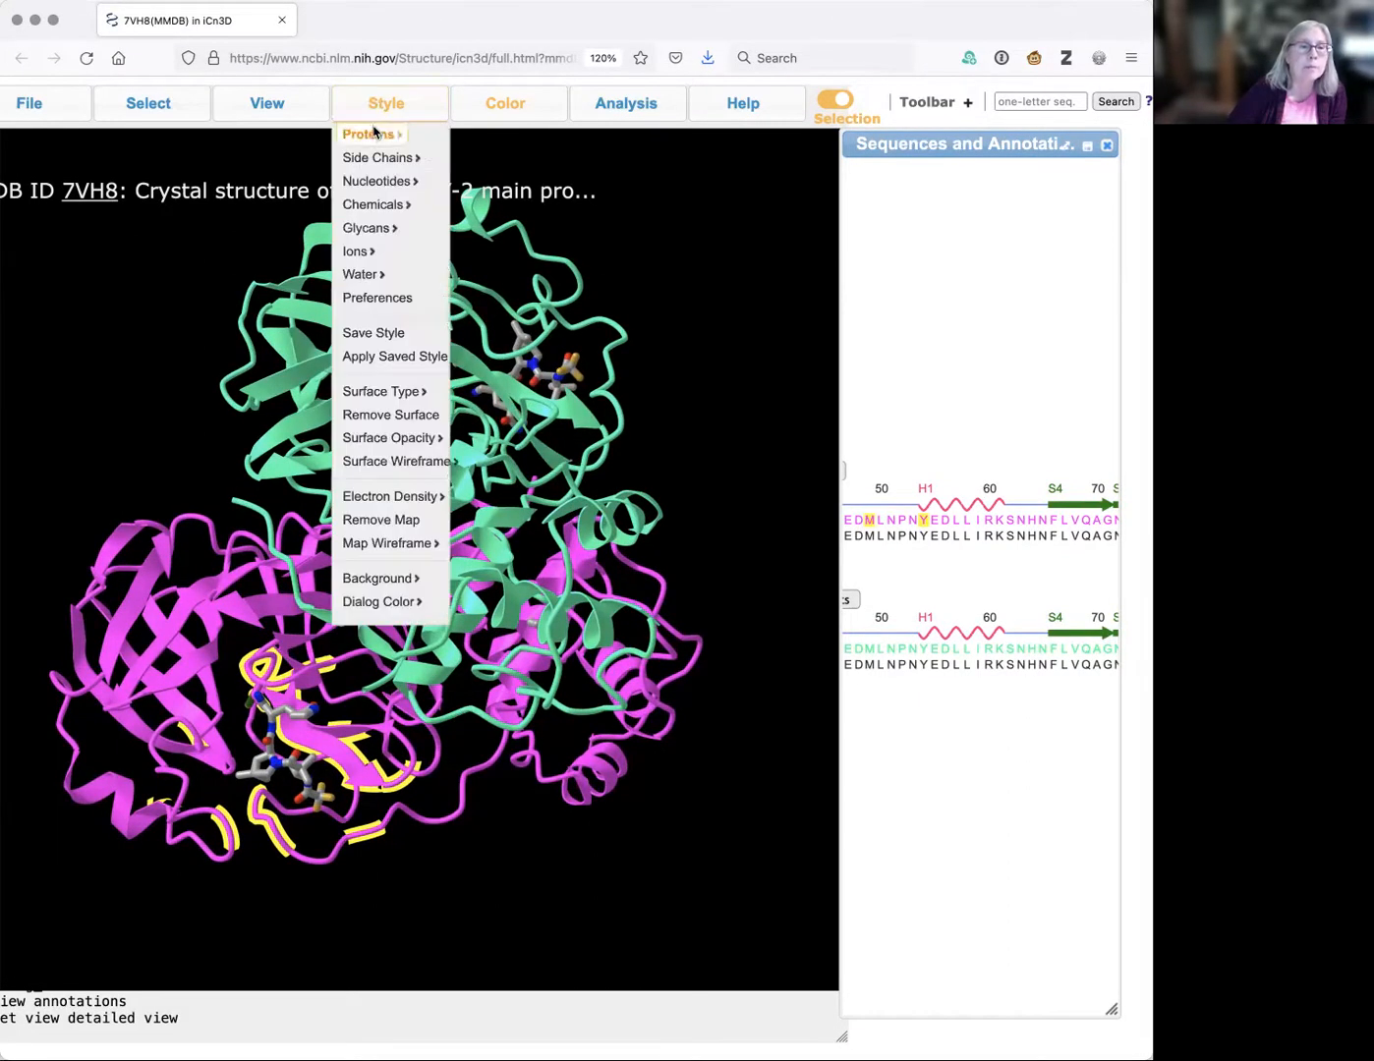
mouse_move(373, 133)
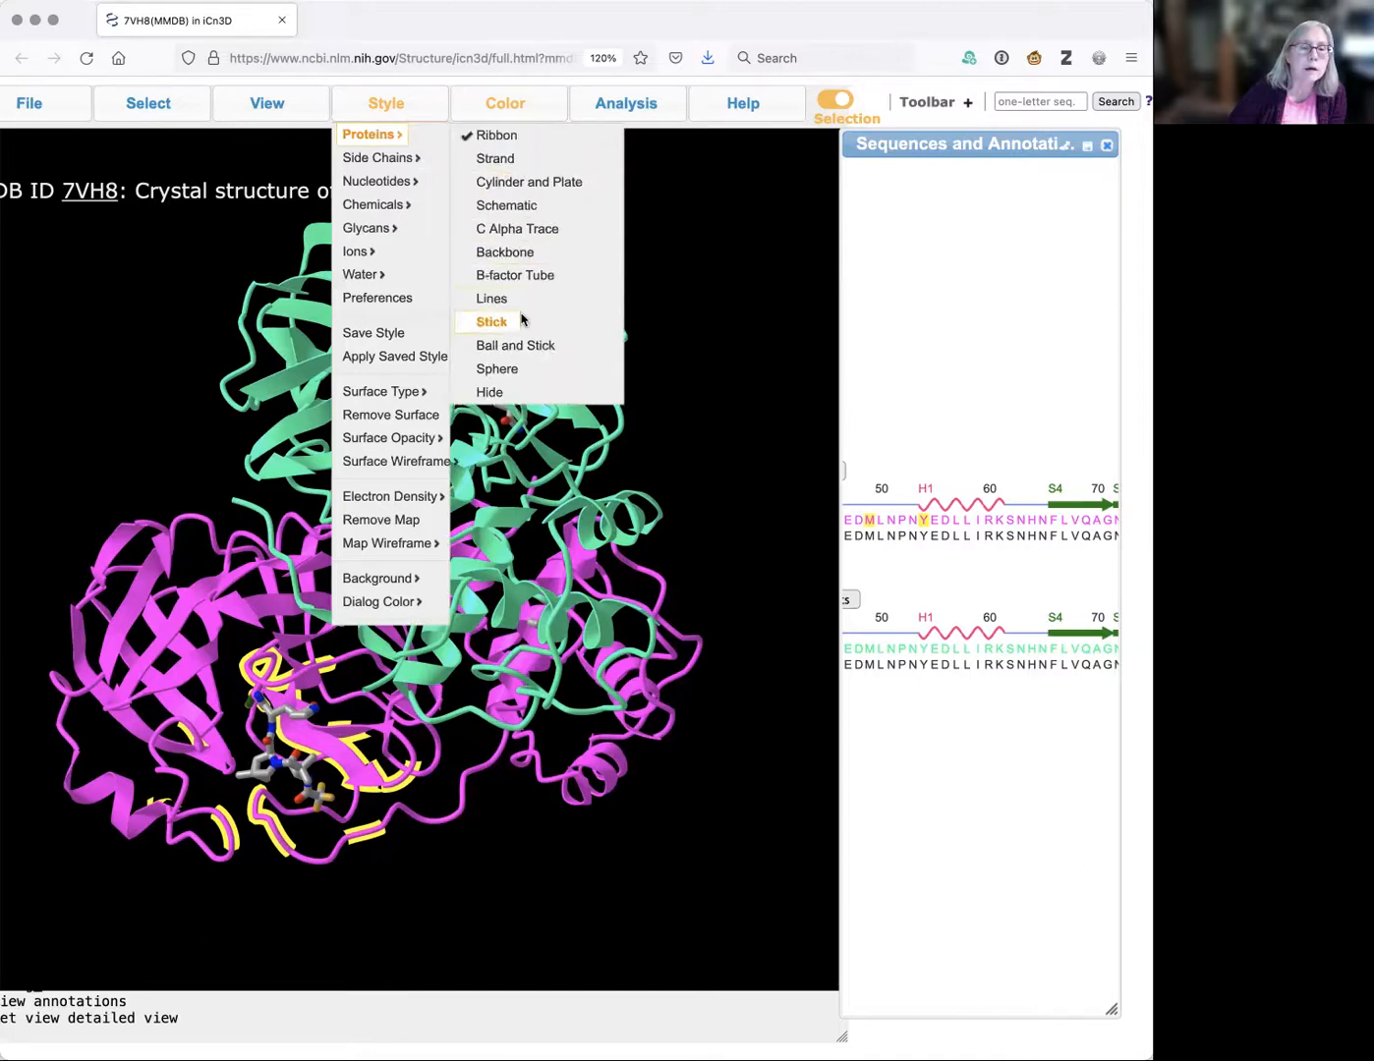
left_click(497, 369)
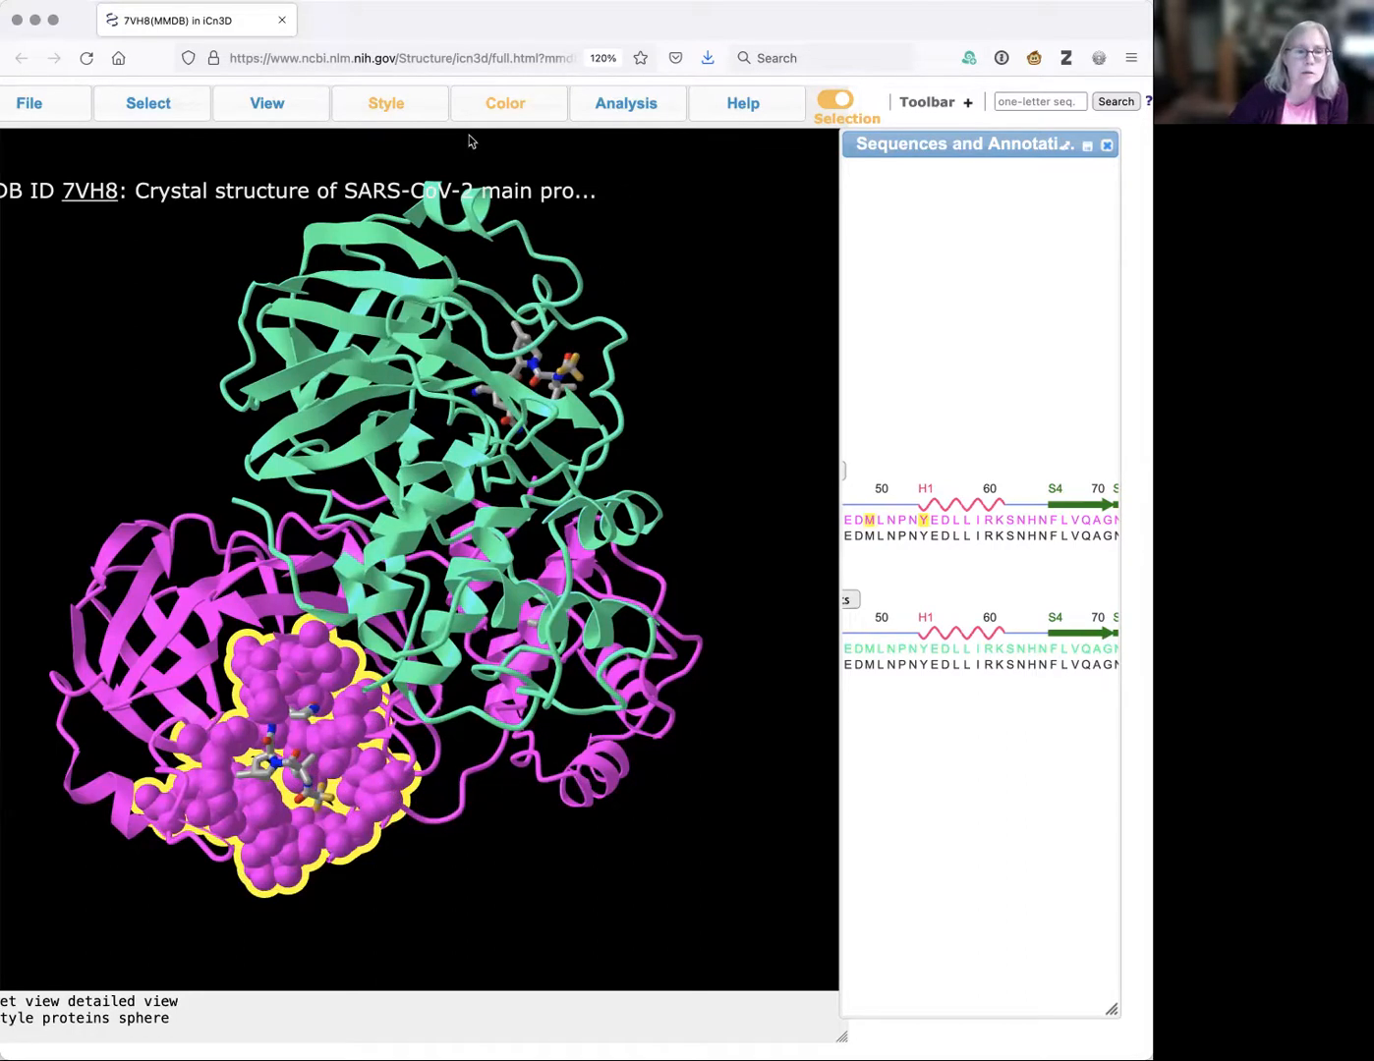
mouse_move(541, 107)
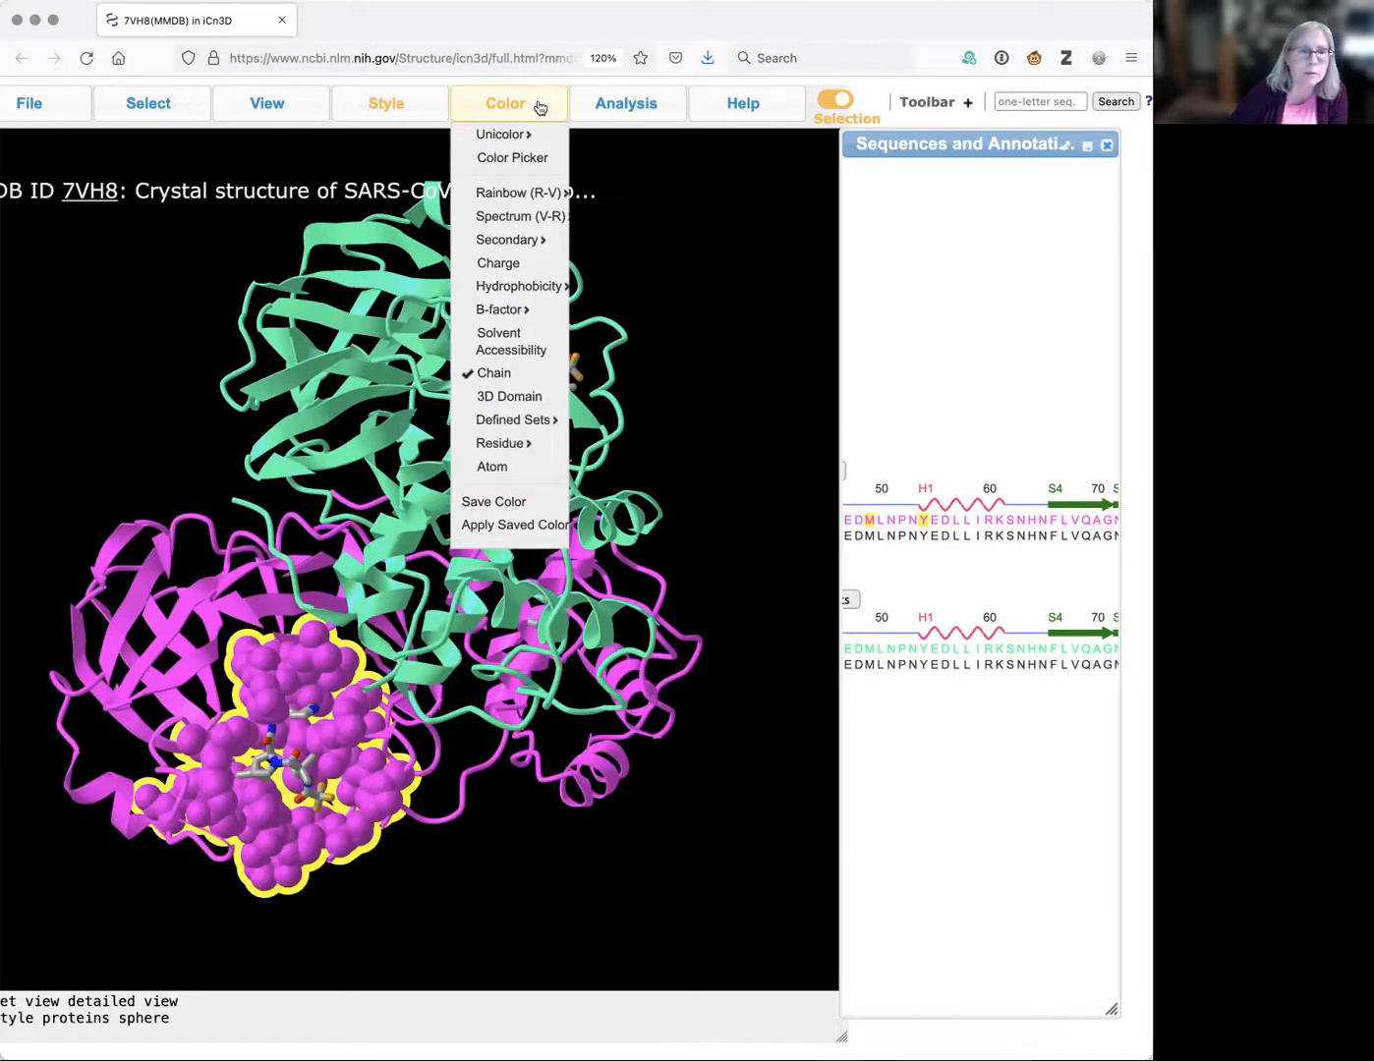
mouse_move(513, 136)
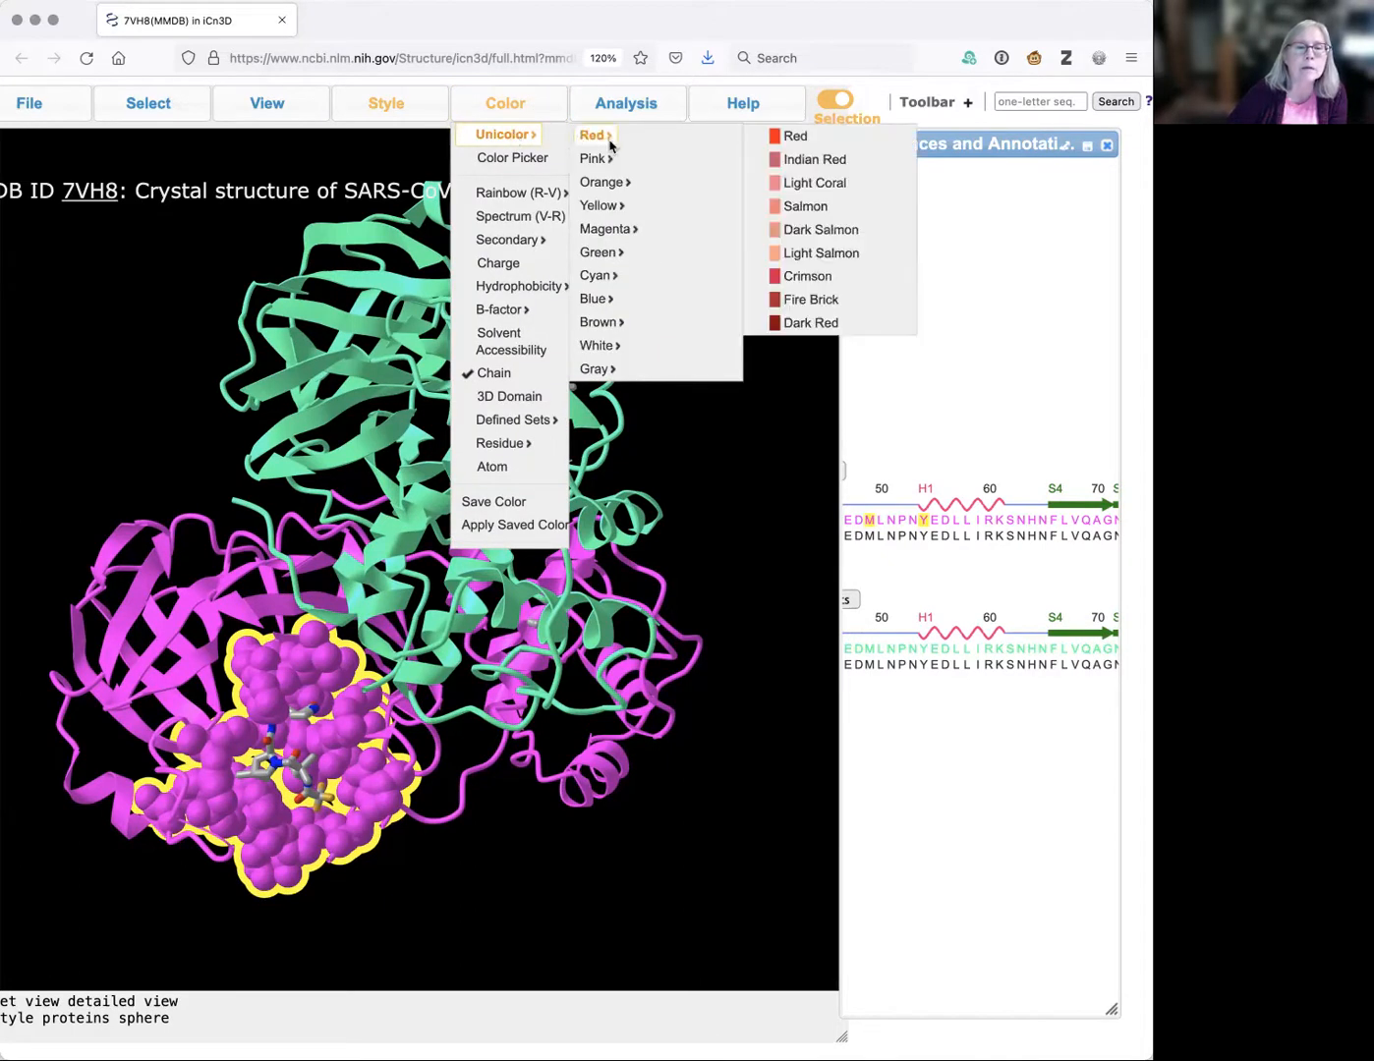
mouse_move(610, 228)
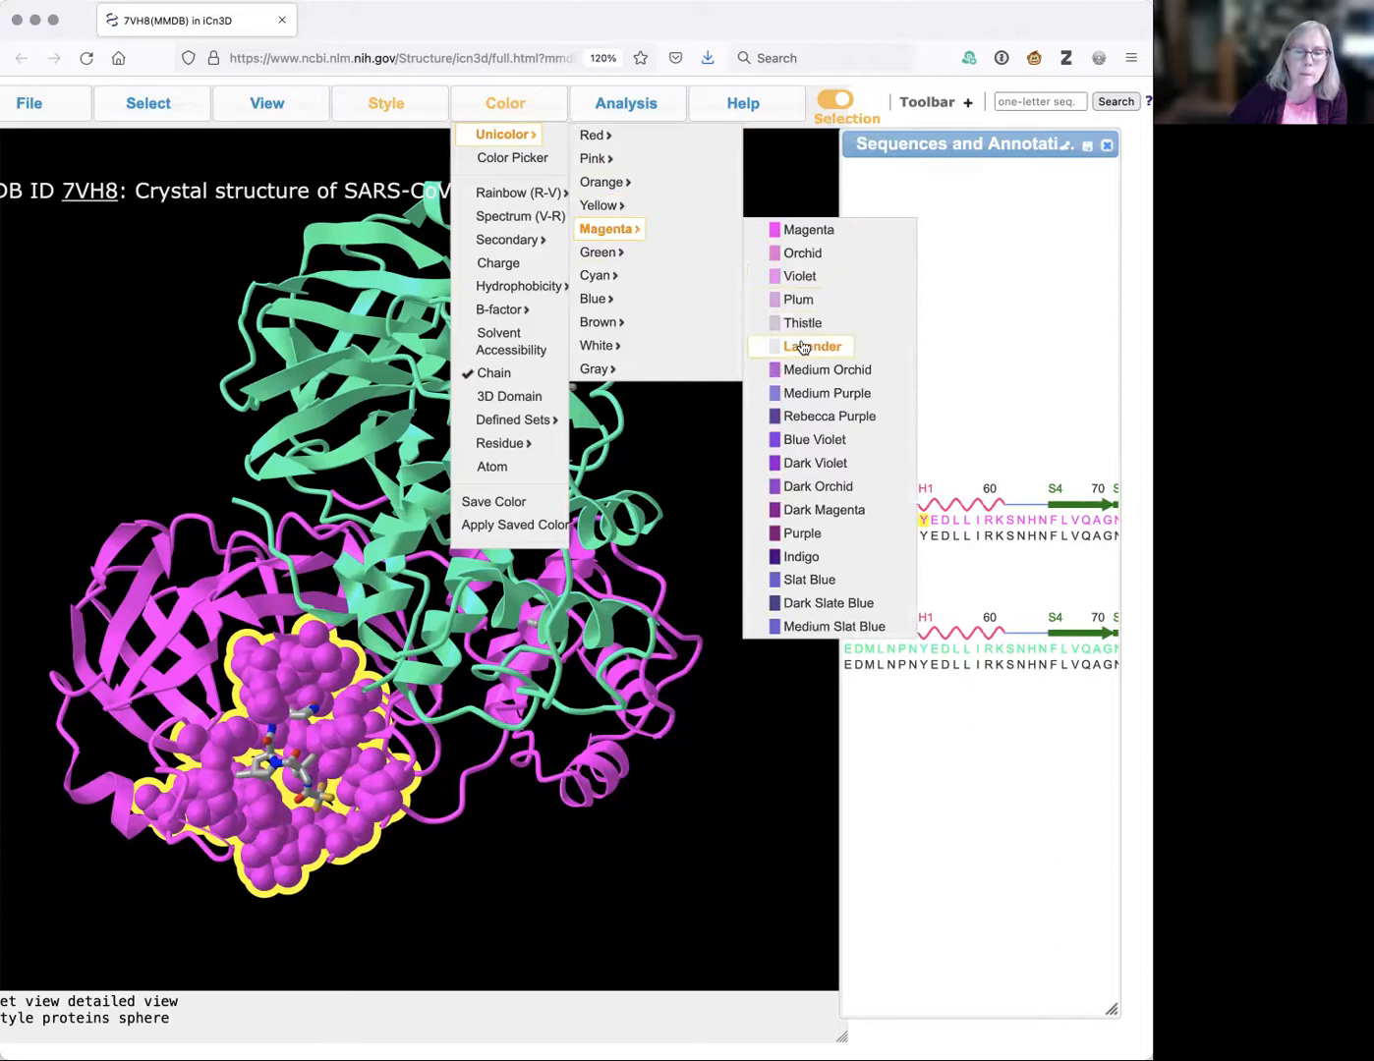
left_click(803, 417)
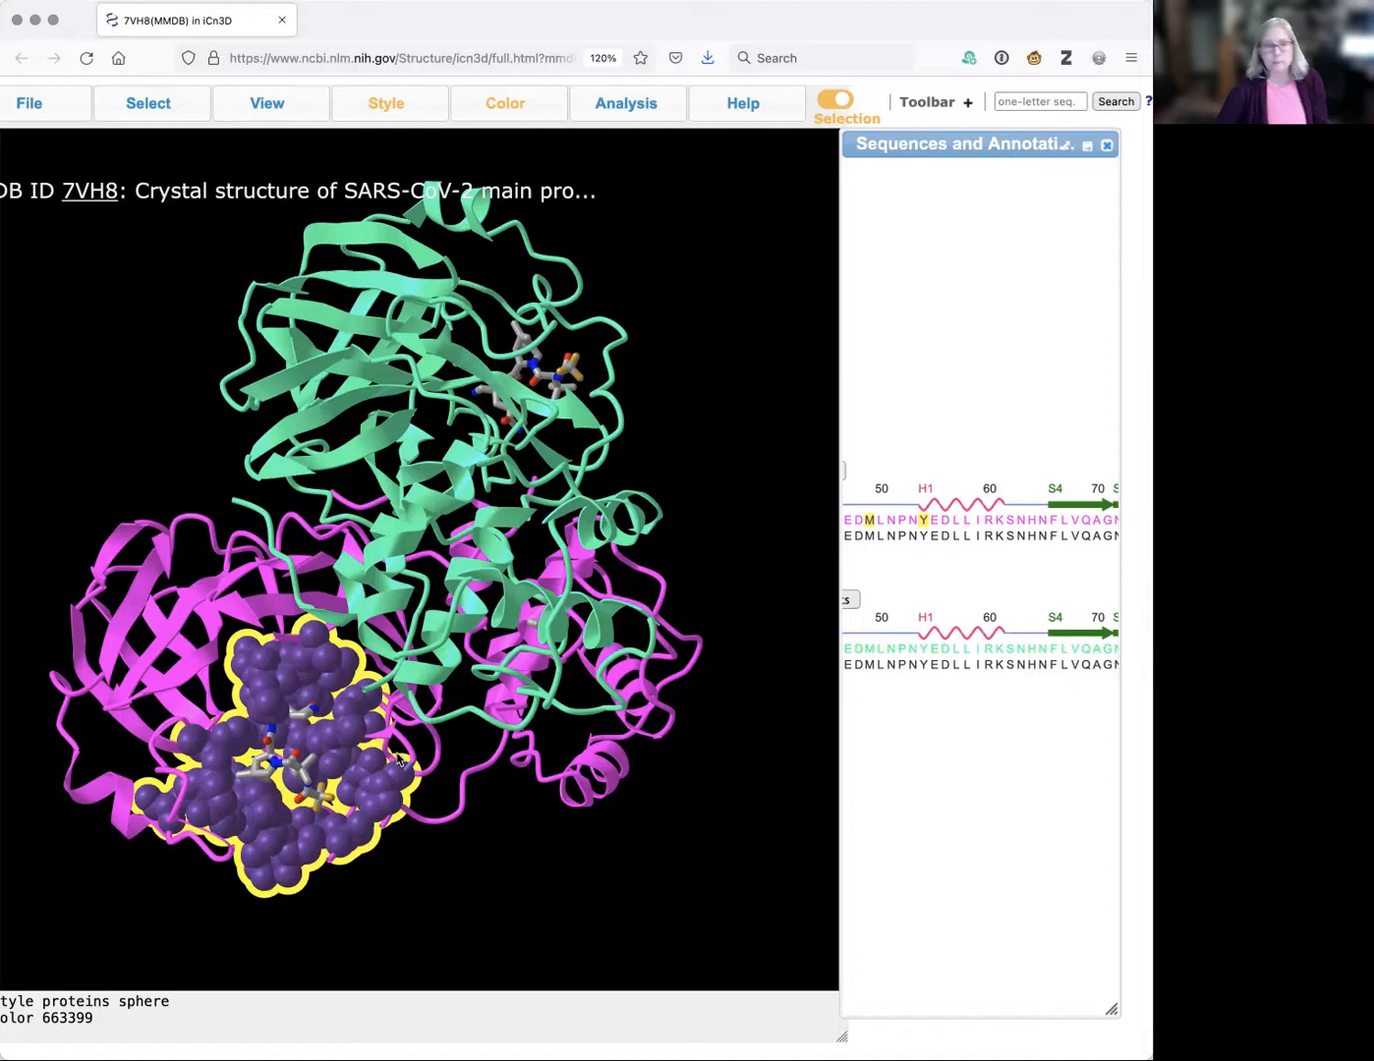
Clear the current selection so the purple binding site has no highlight.
left_click(259, 111)
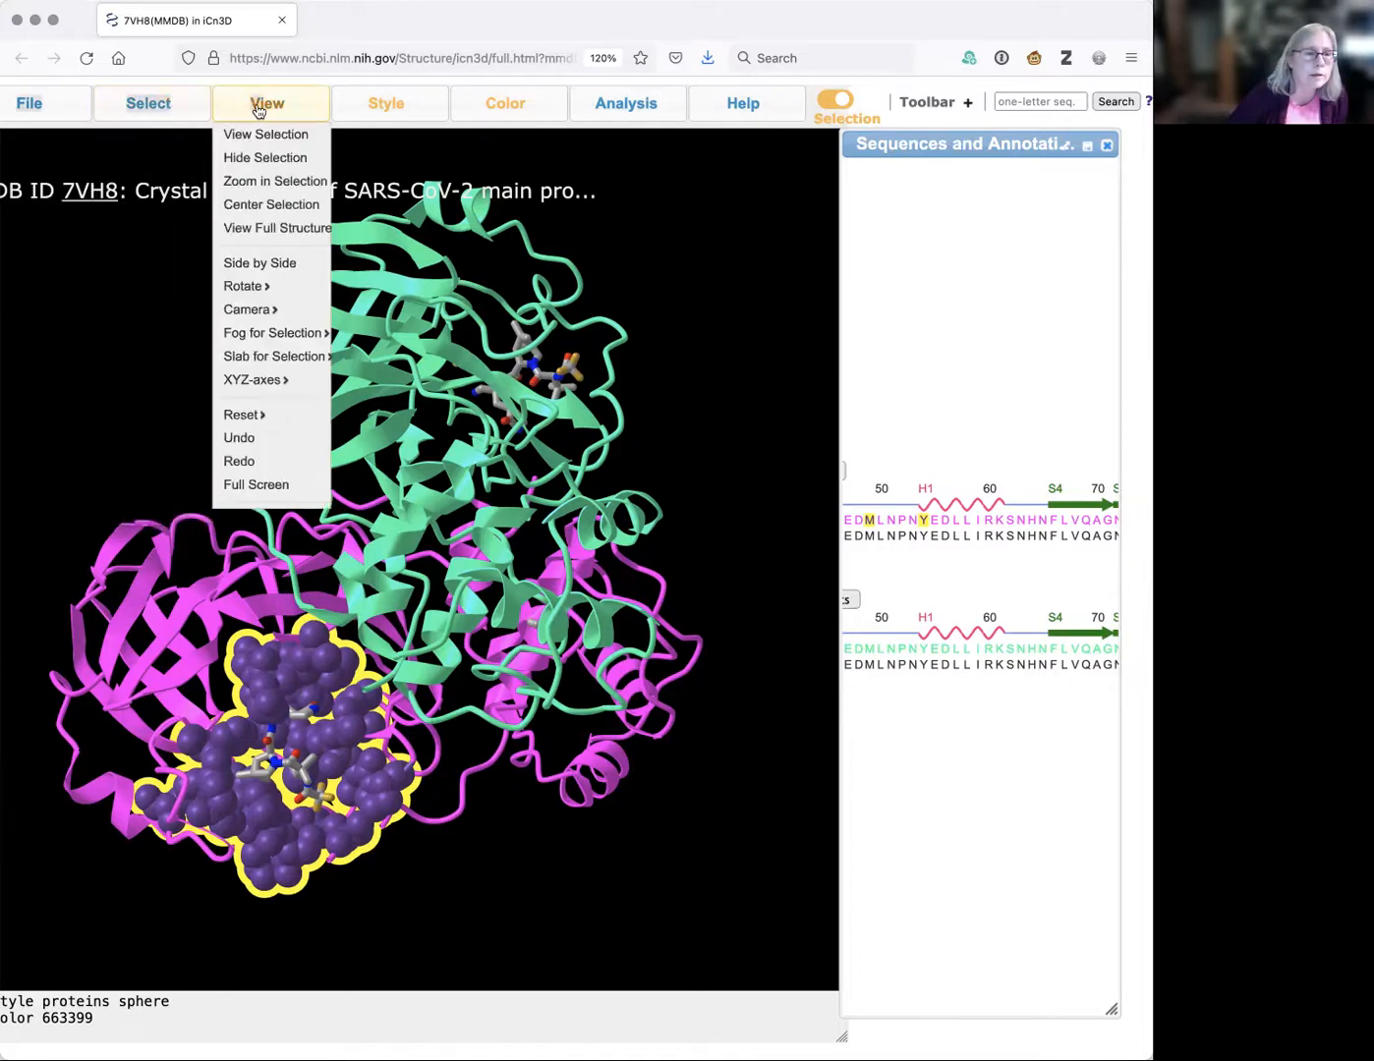
left_click(175, 106)
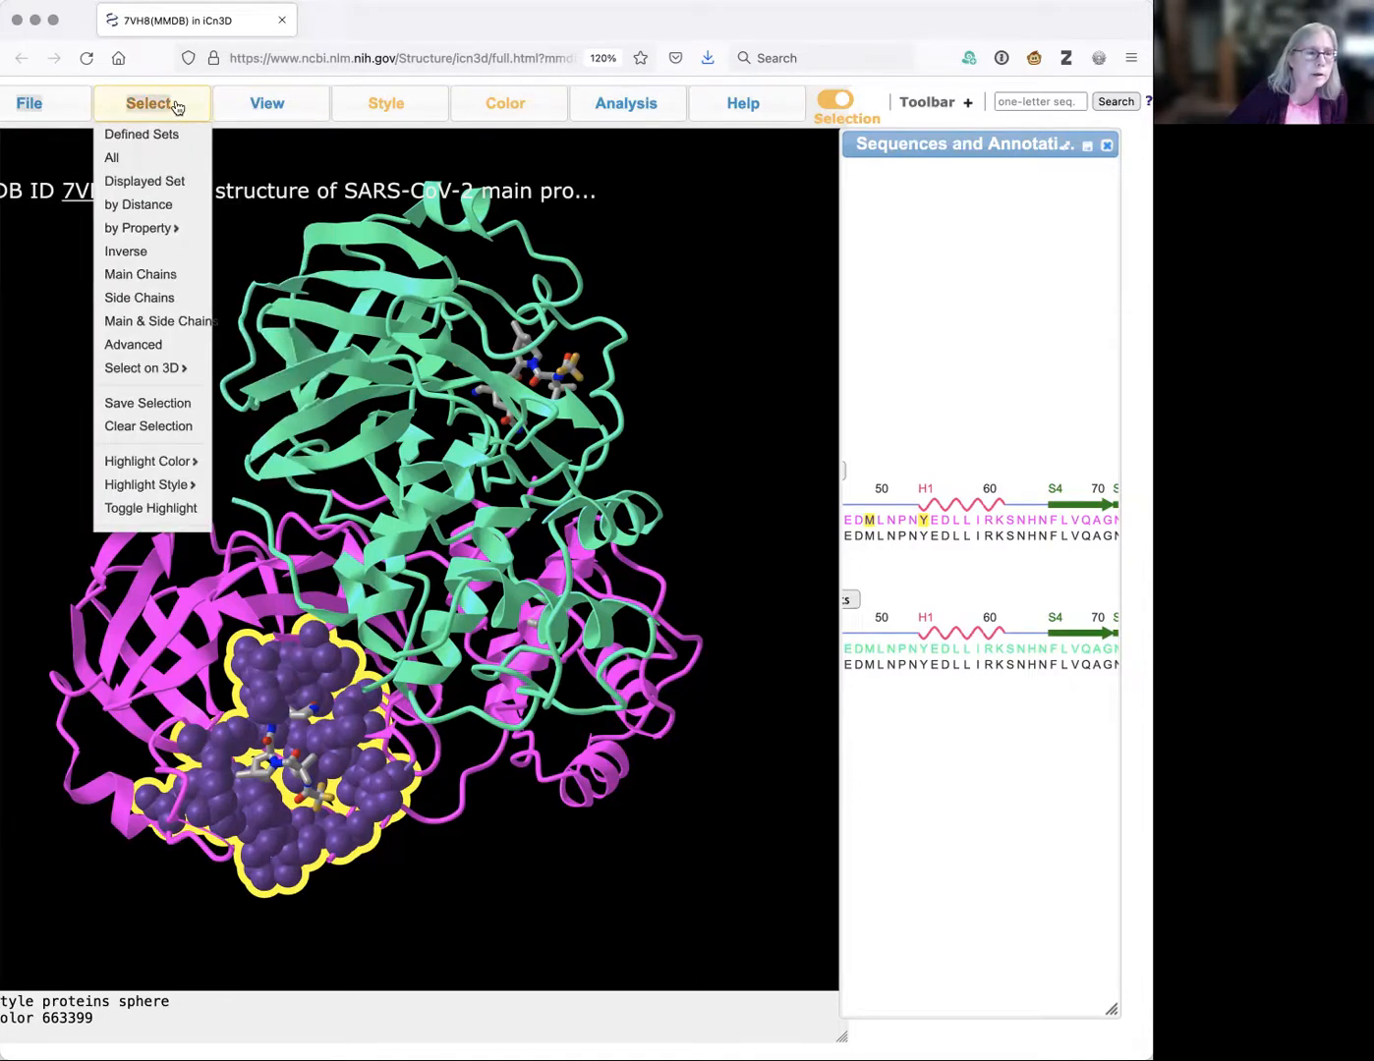
left_click(155, 432)
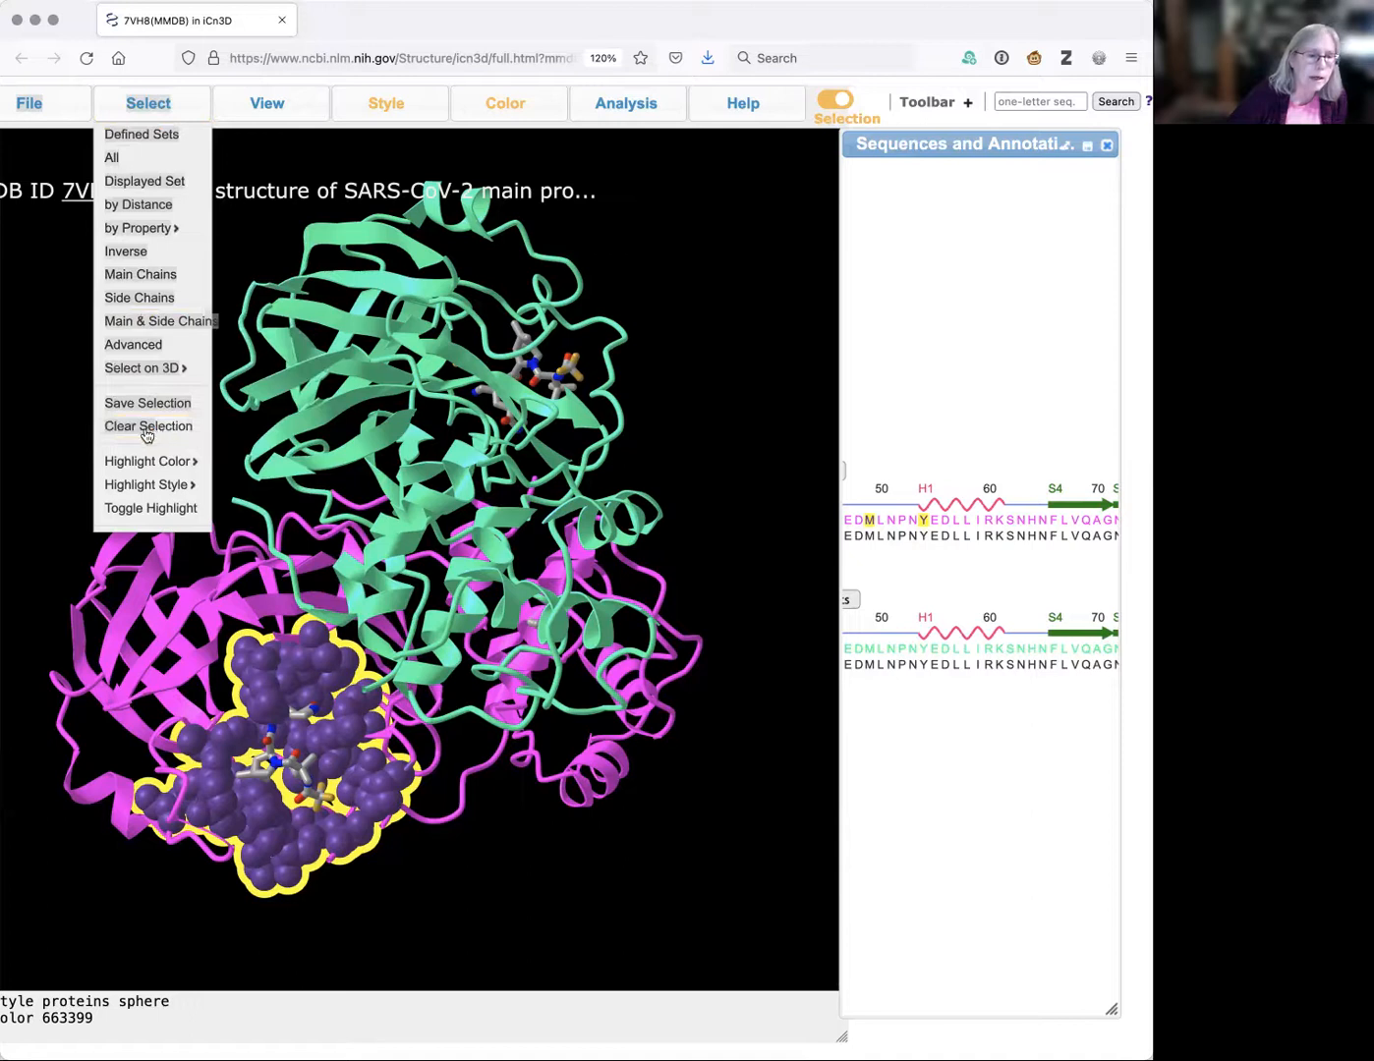
left_click(172, 428)
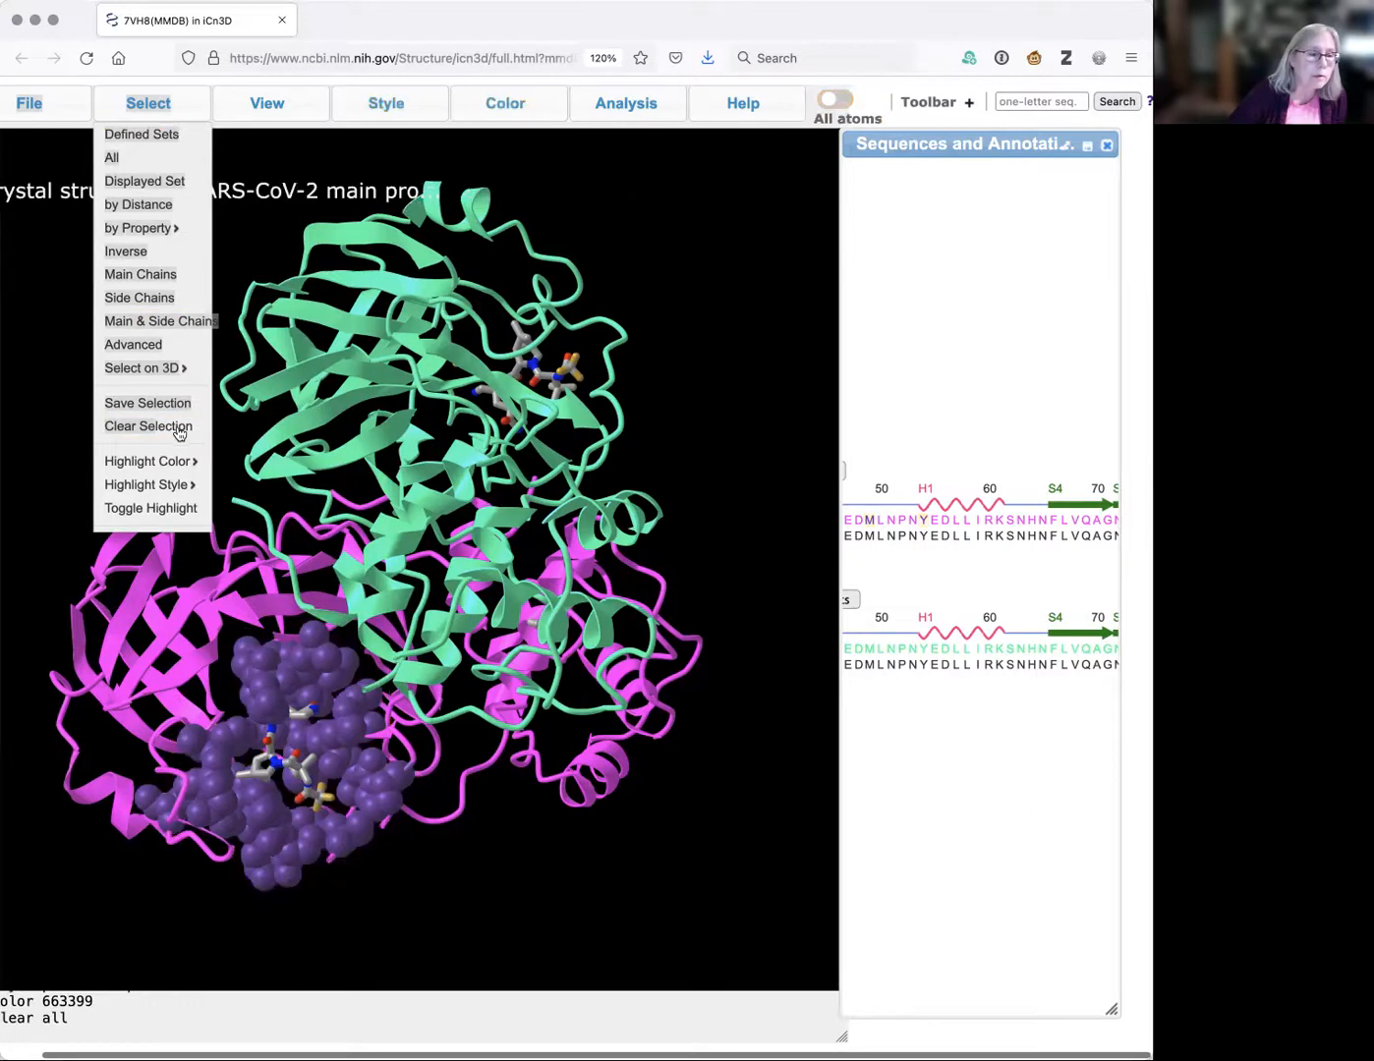
left_click_drag(332, 786, 140, 603)
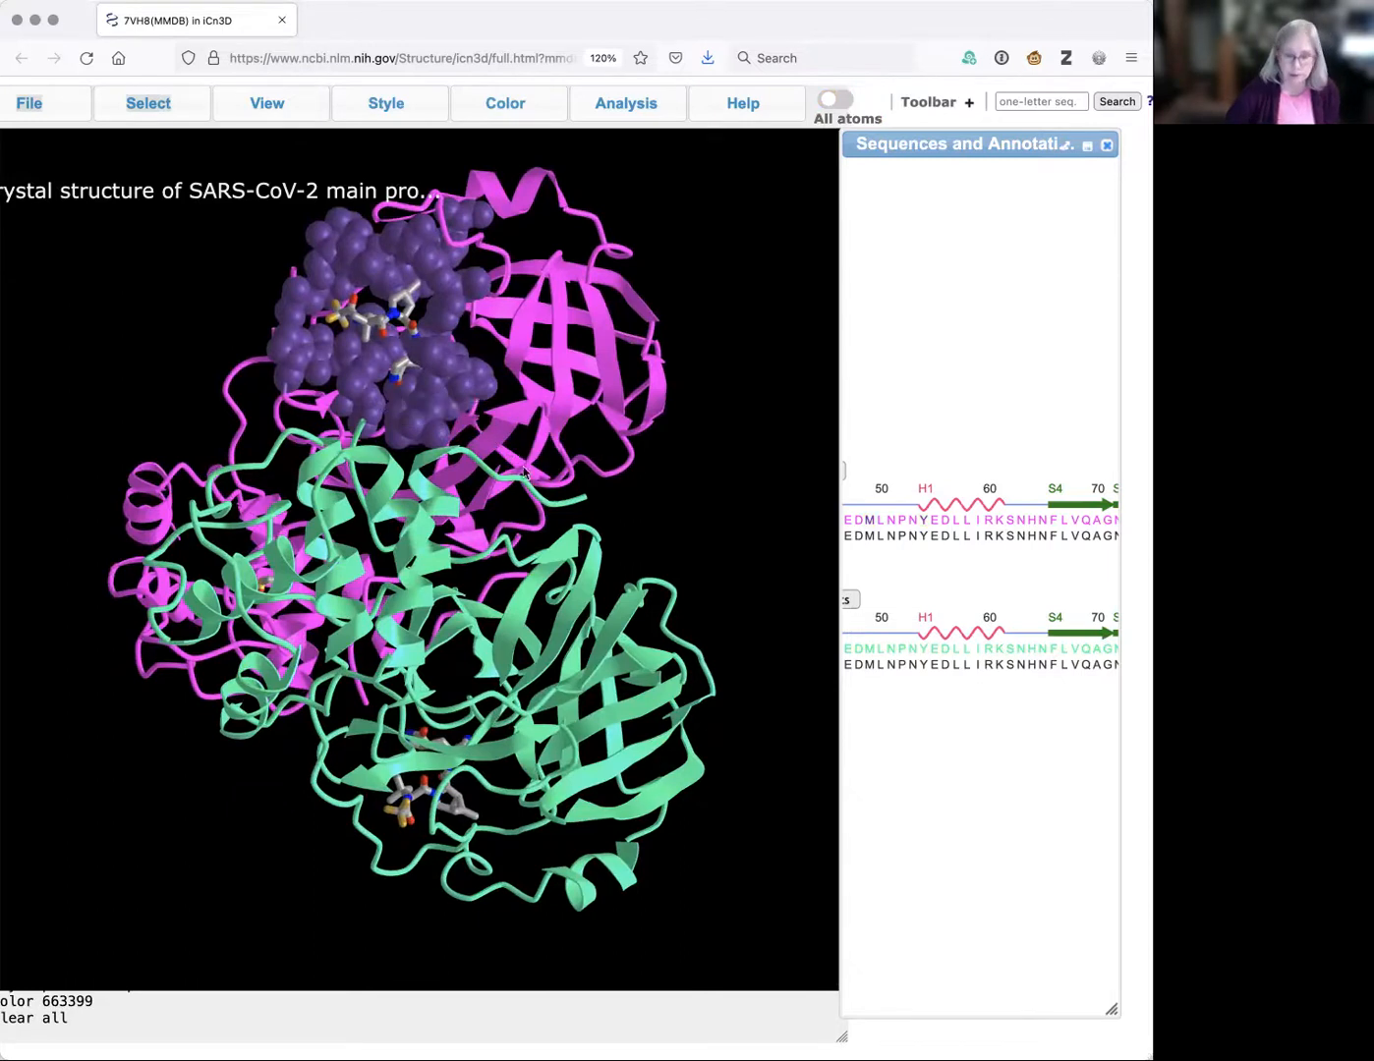
Move the sequences and annotations window over part of the 3D view and widen it.
left_click(841, 322)
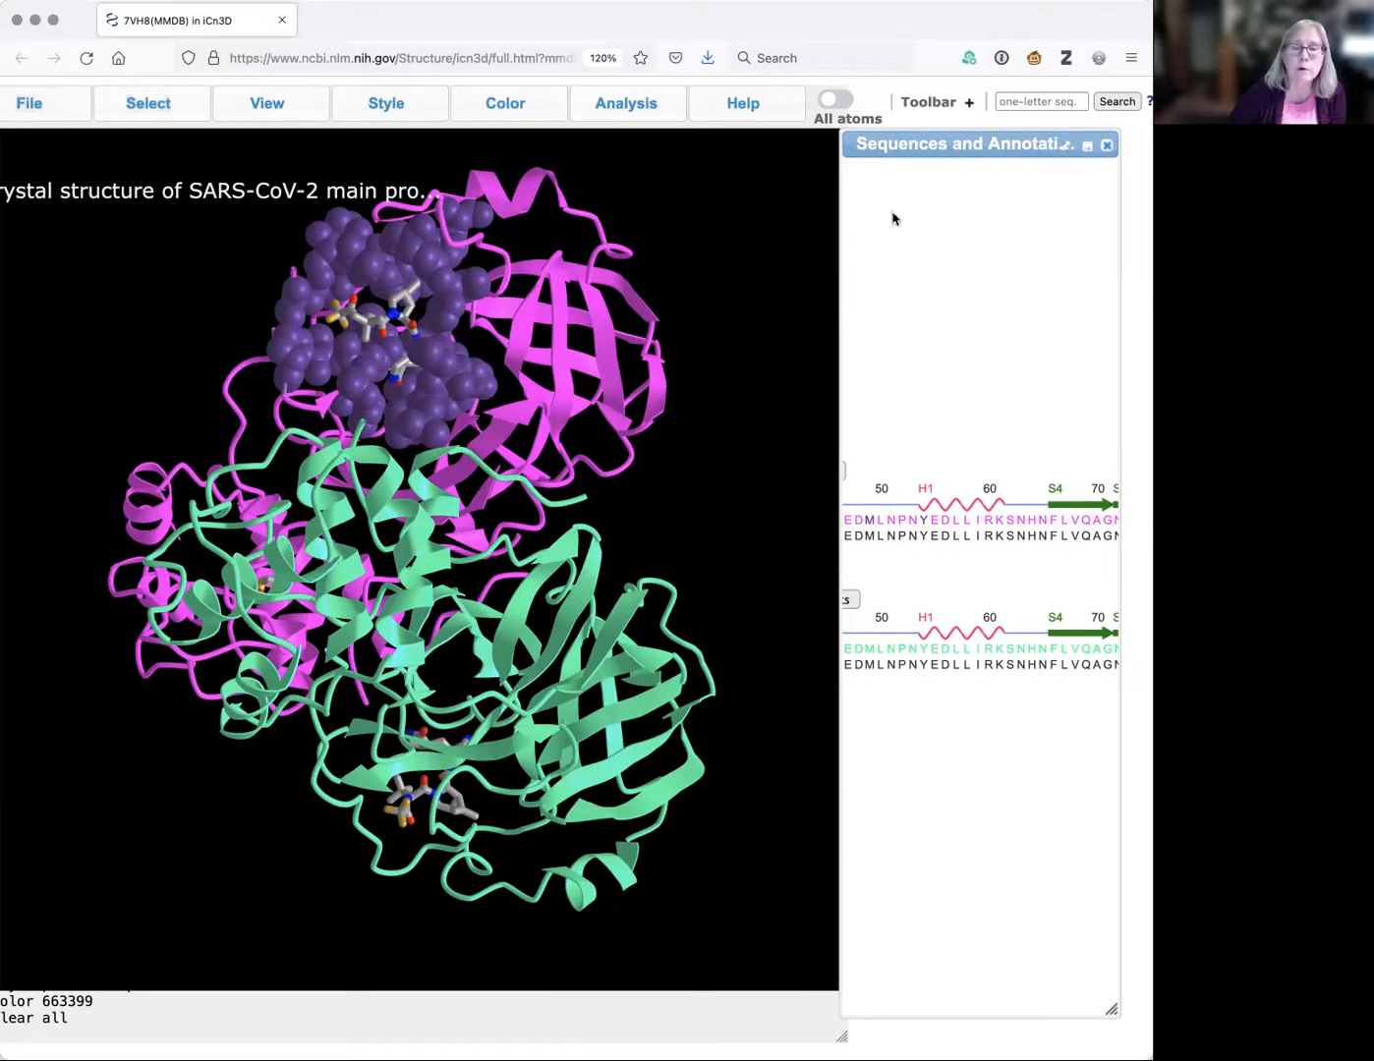
left_click_drag(972, 148, 706, 157)
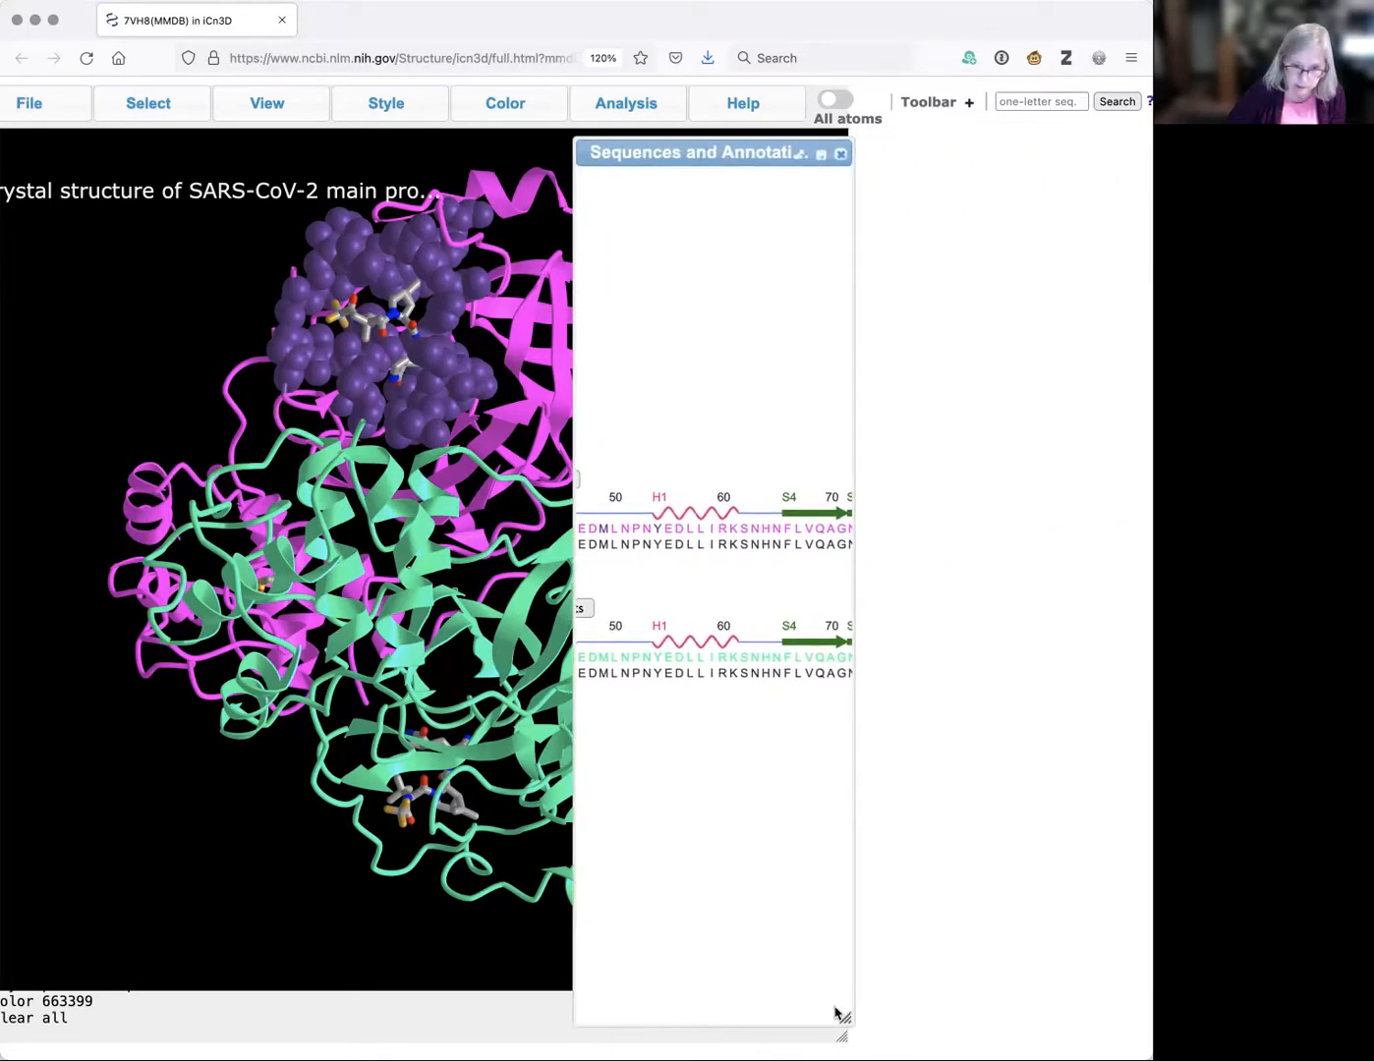
mouse_move(845, 1019)
left_mouse_down()
mouse_move(1138, 1013)
mouse_move(1125, 1009)
left_mouse_up()
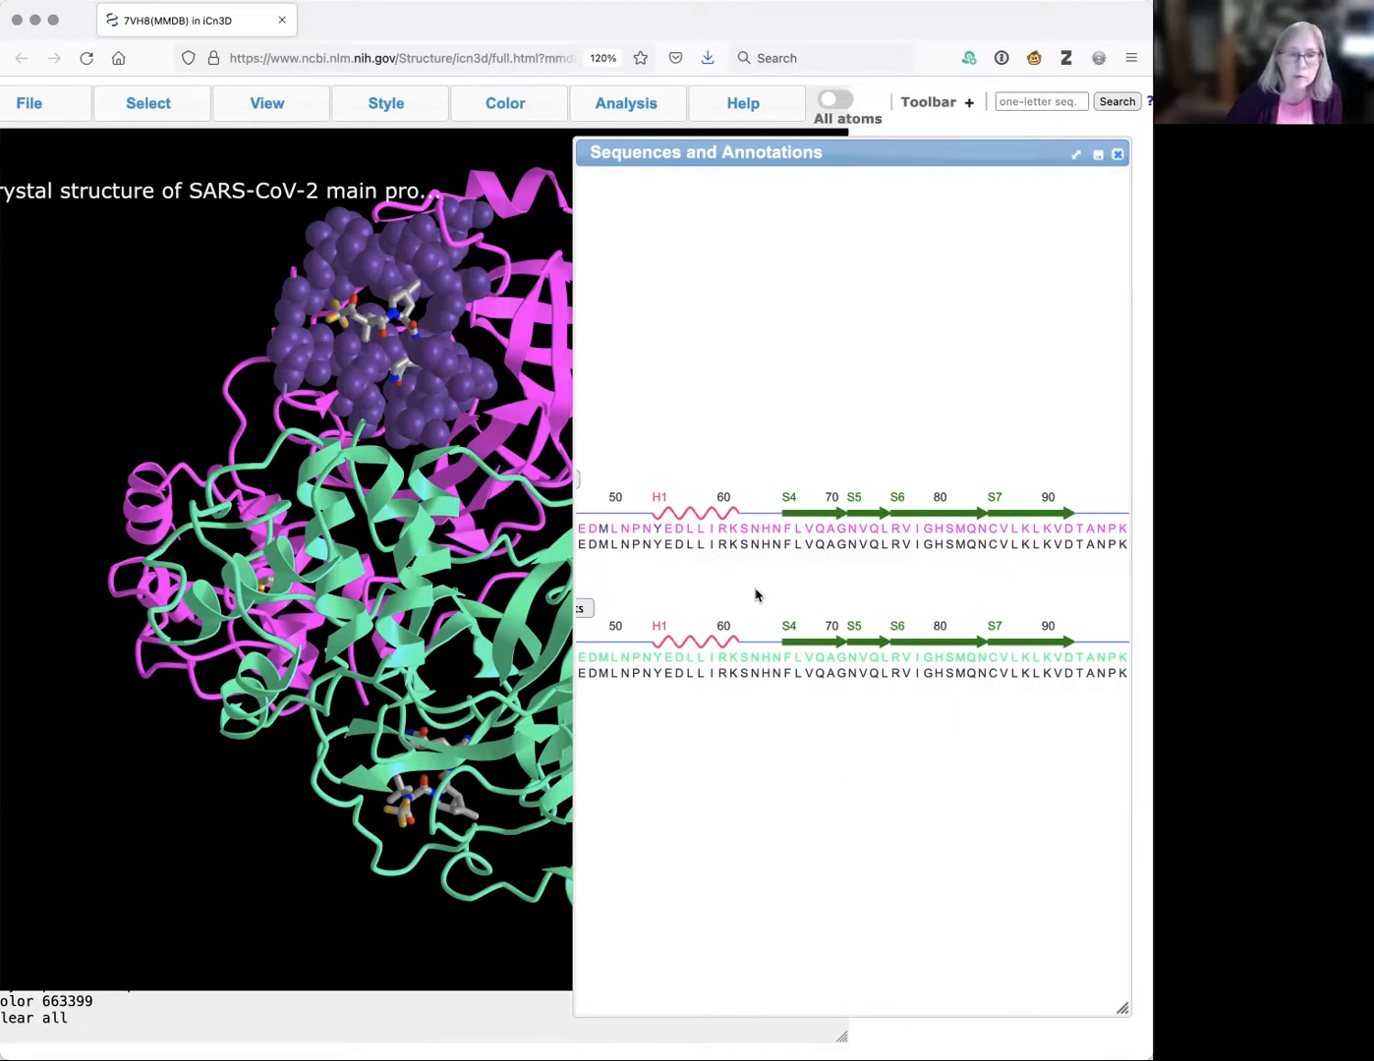
Select histidine H41 and cysteine C145 together in the Protein 7VH8_A sequence.
scroll(756, 594, "left", 10)
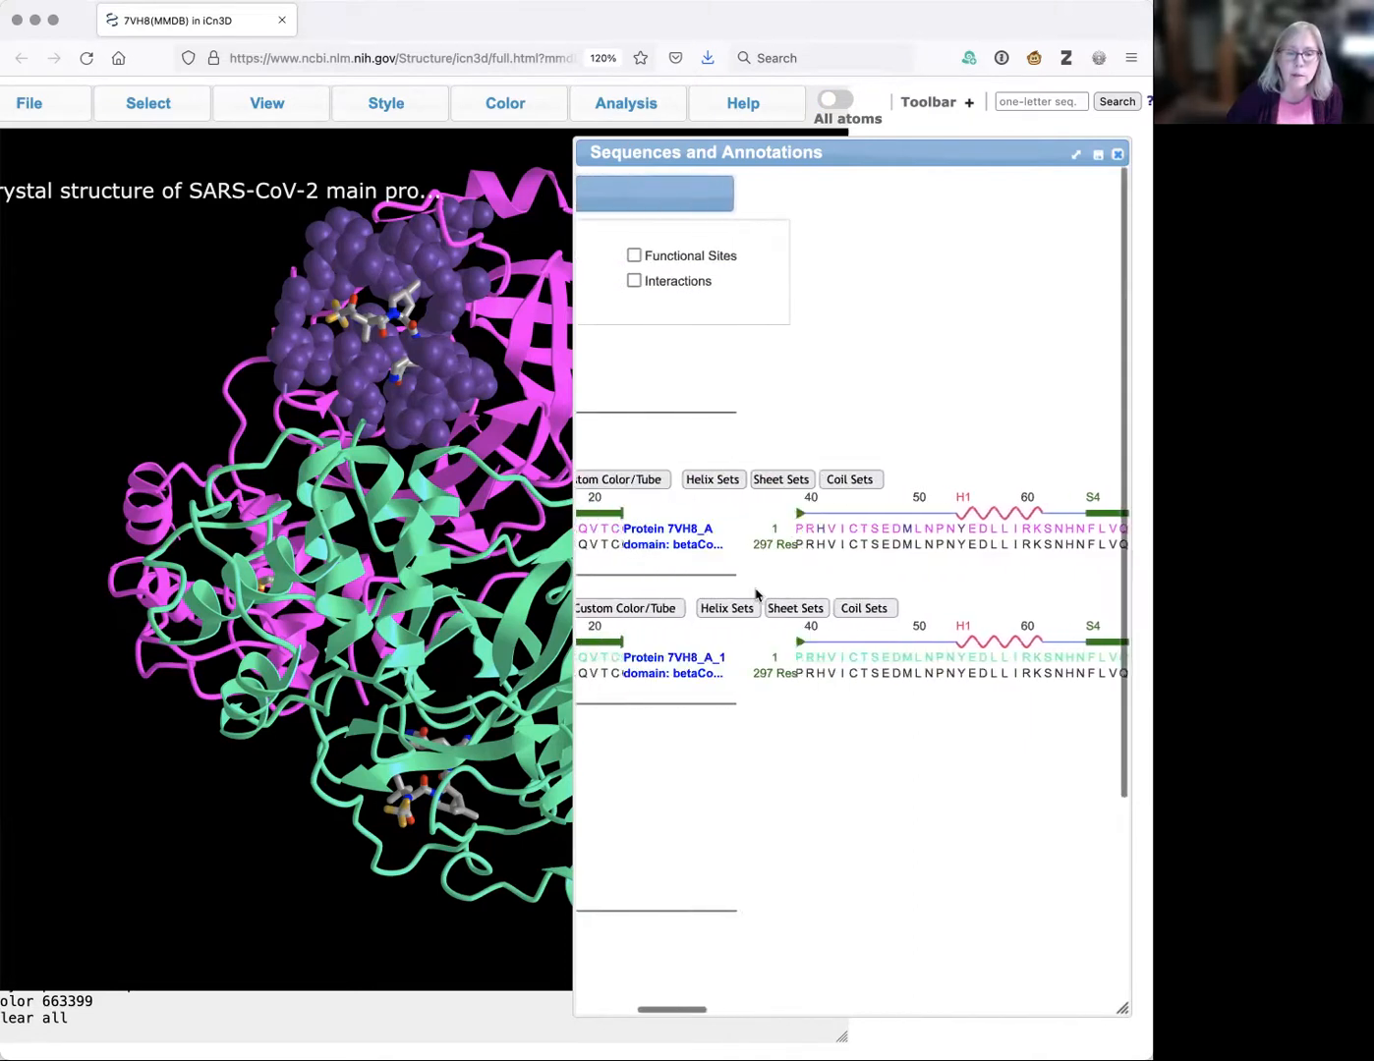
scroll(755, 595, "left", 5)
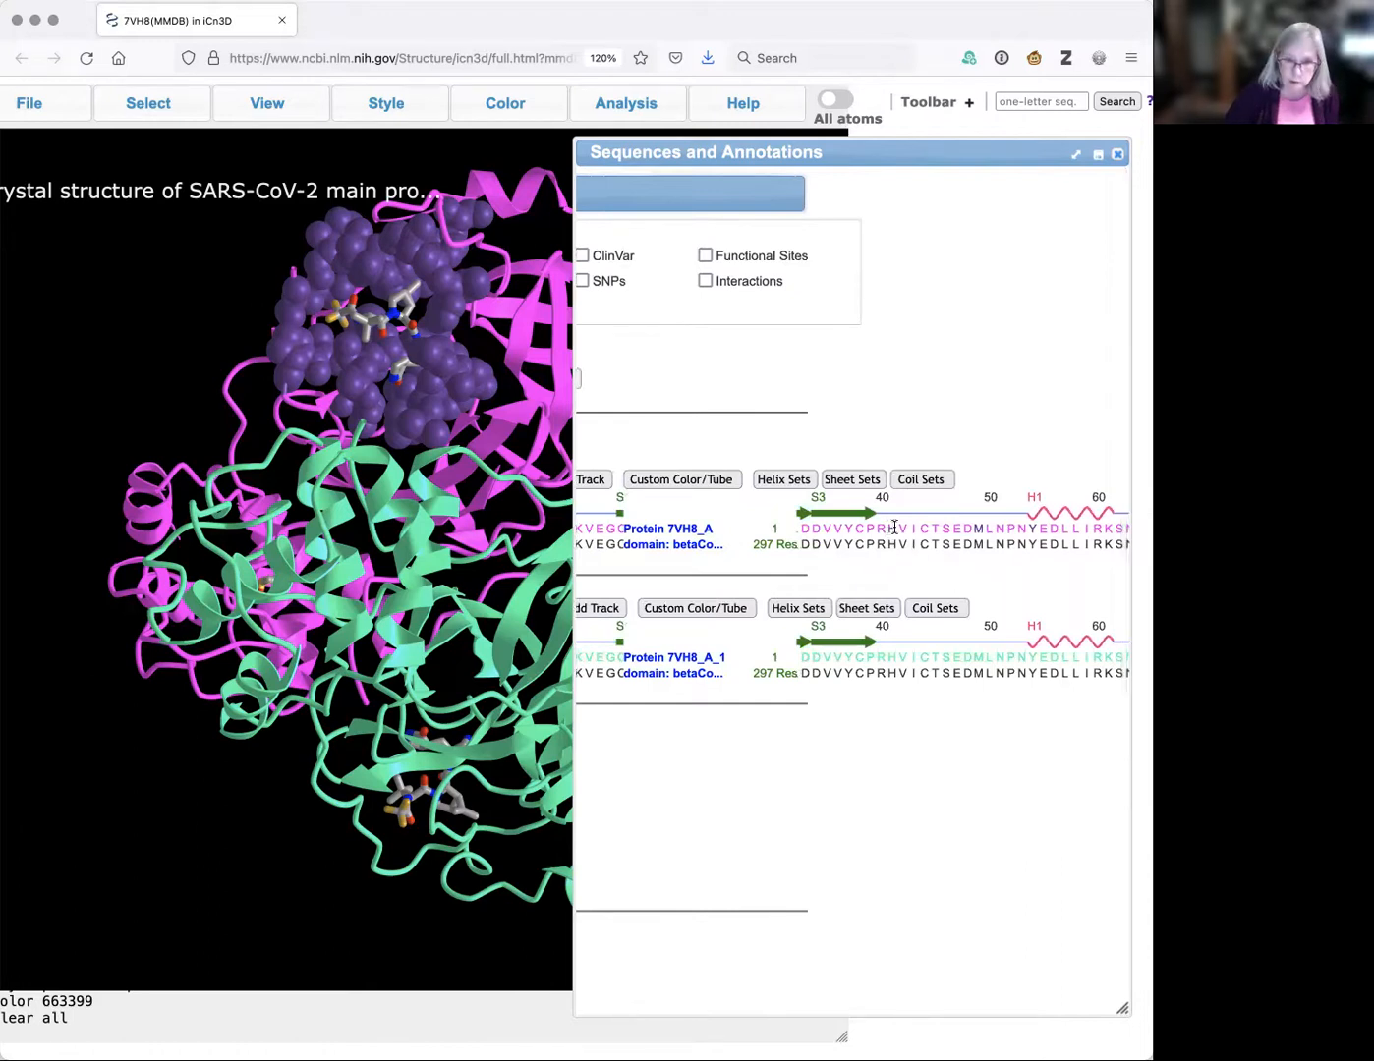
left_click(892, 530)
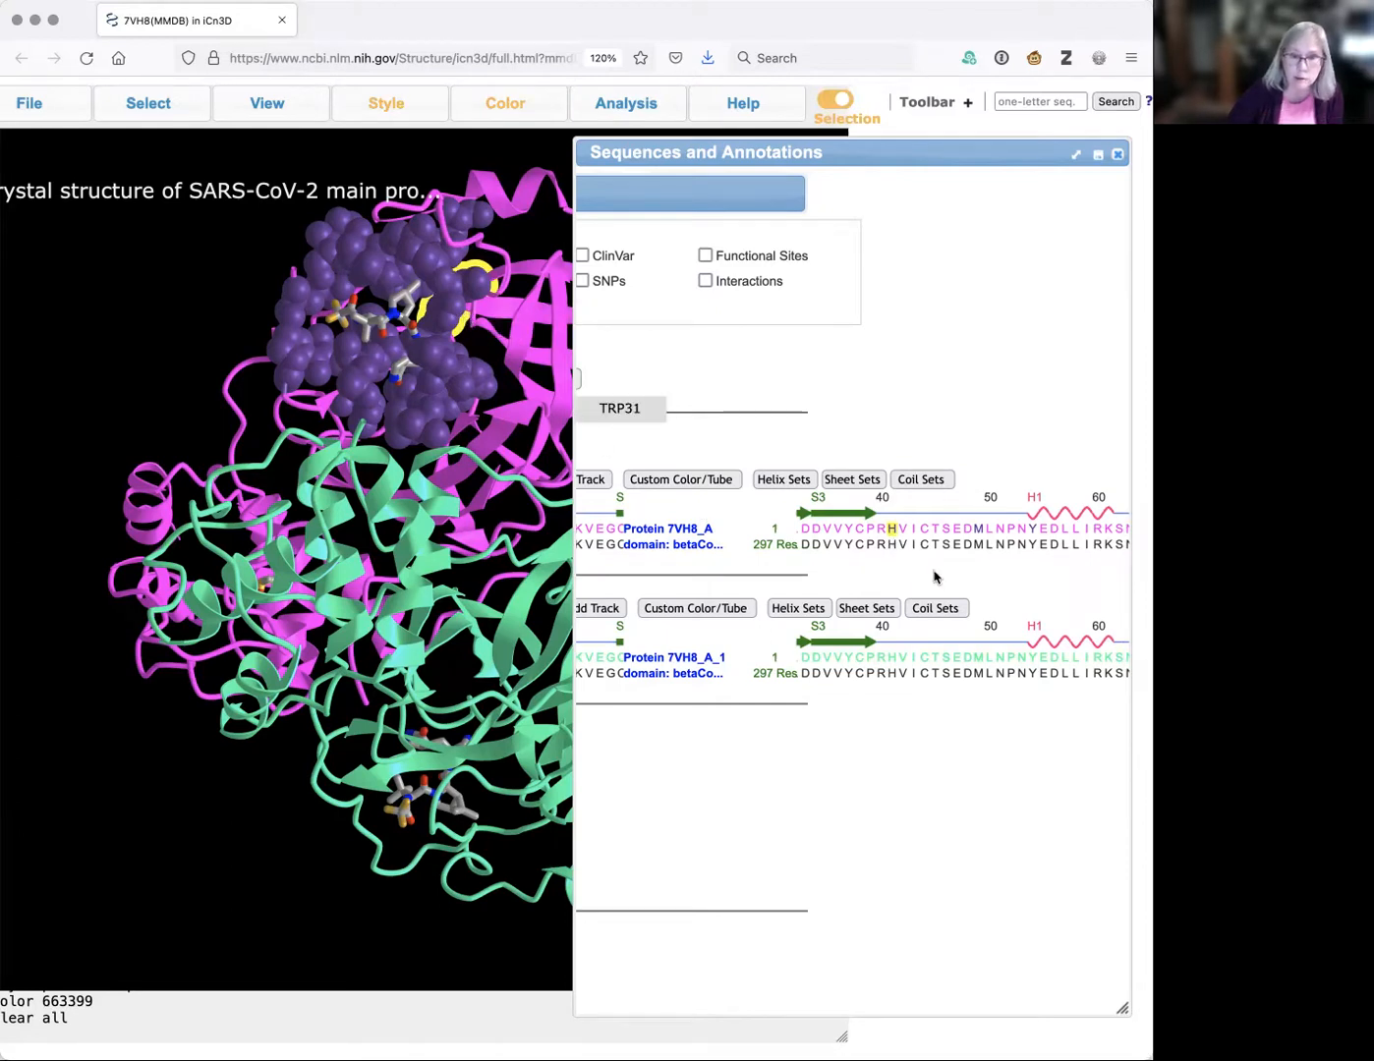
scroll(1048, 551, "right", 10)
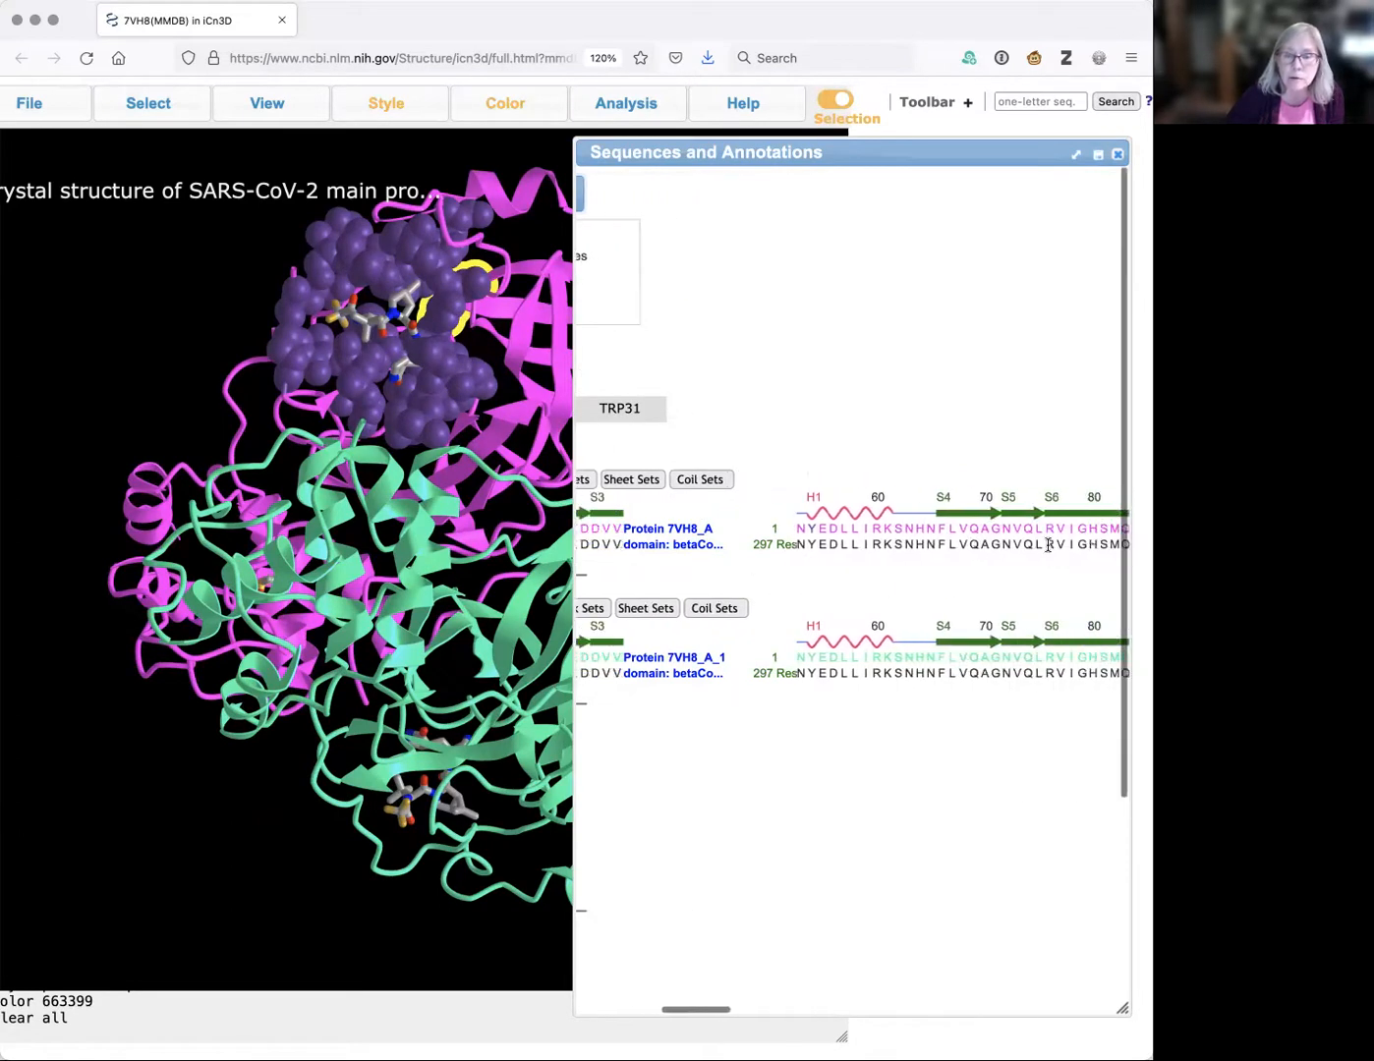
scroll(1047, 546, "right", 15)
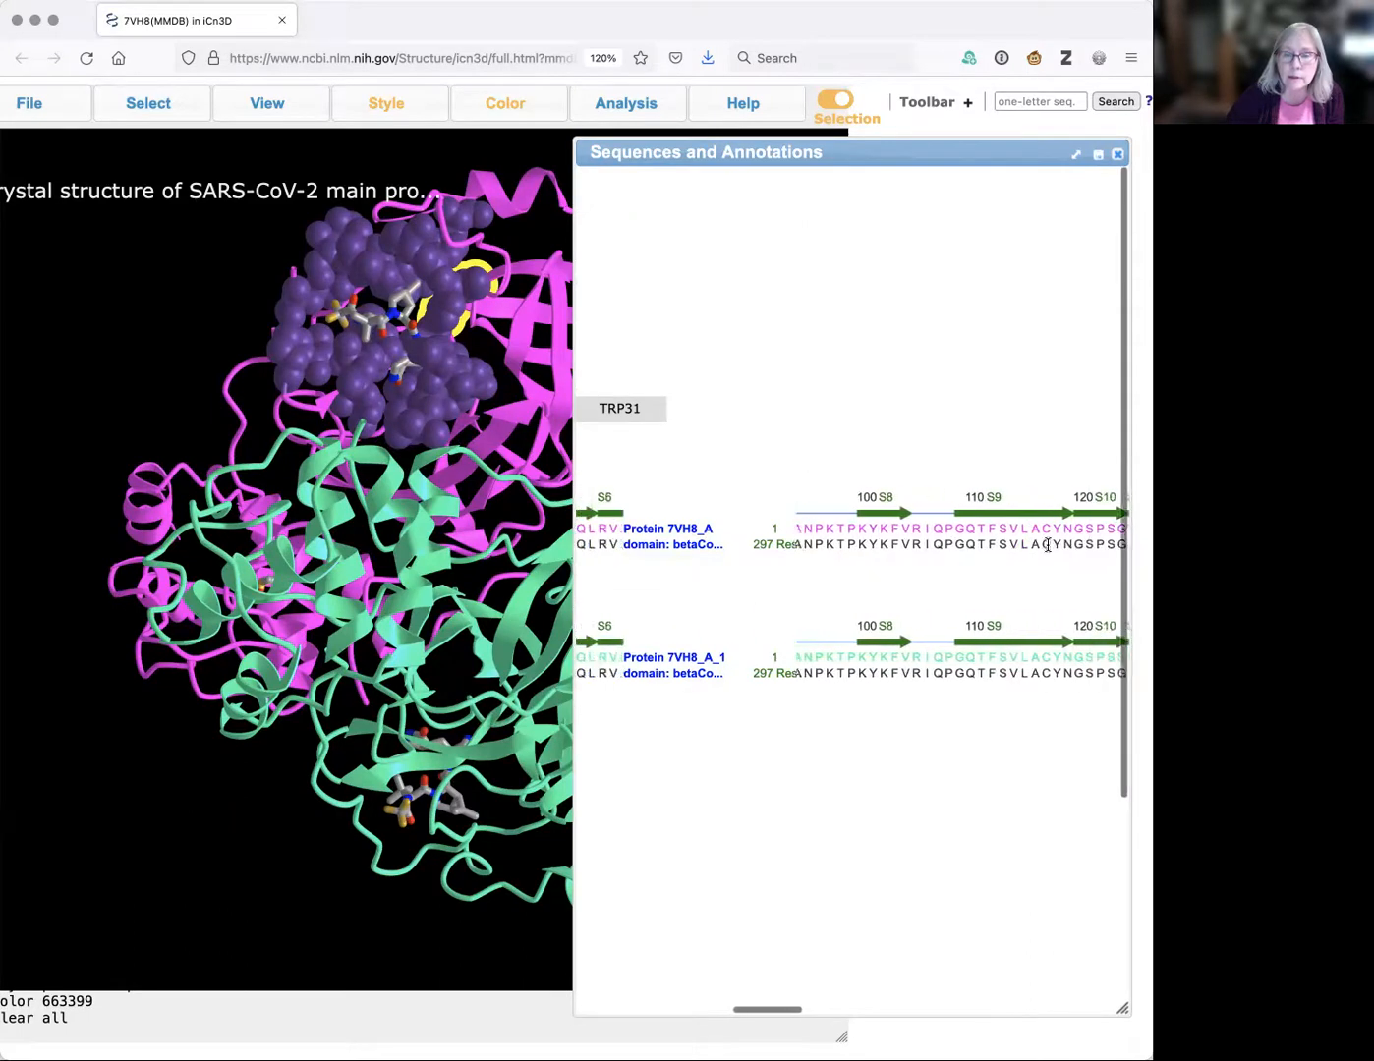
scroll(1047, 546, "right", 10)
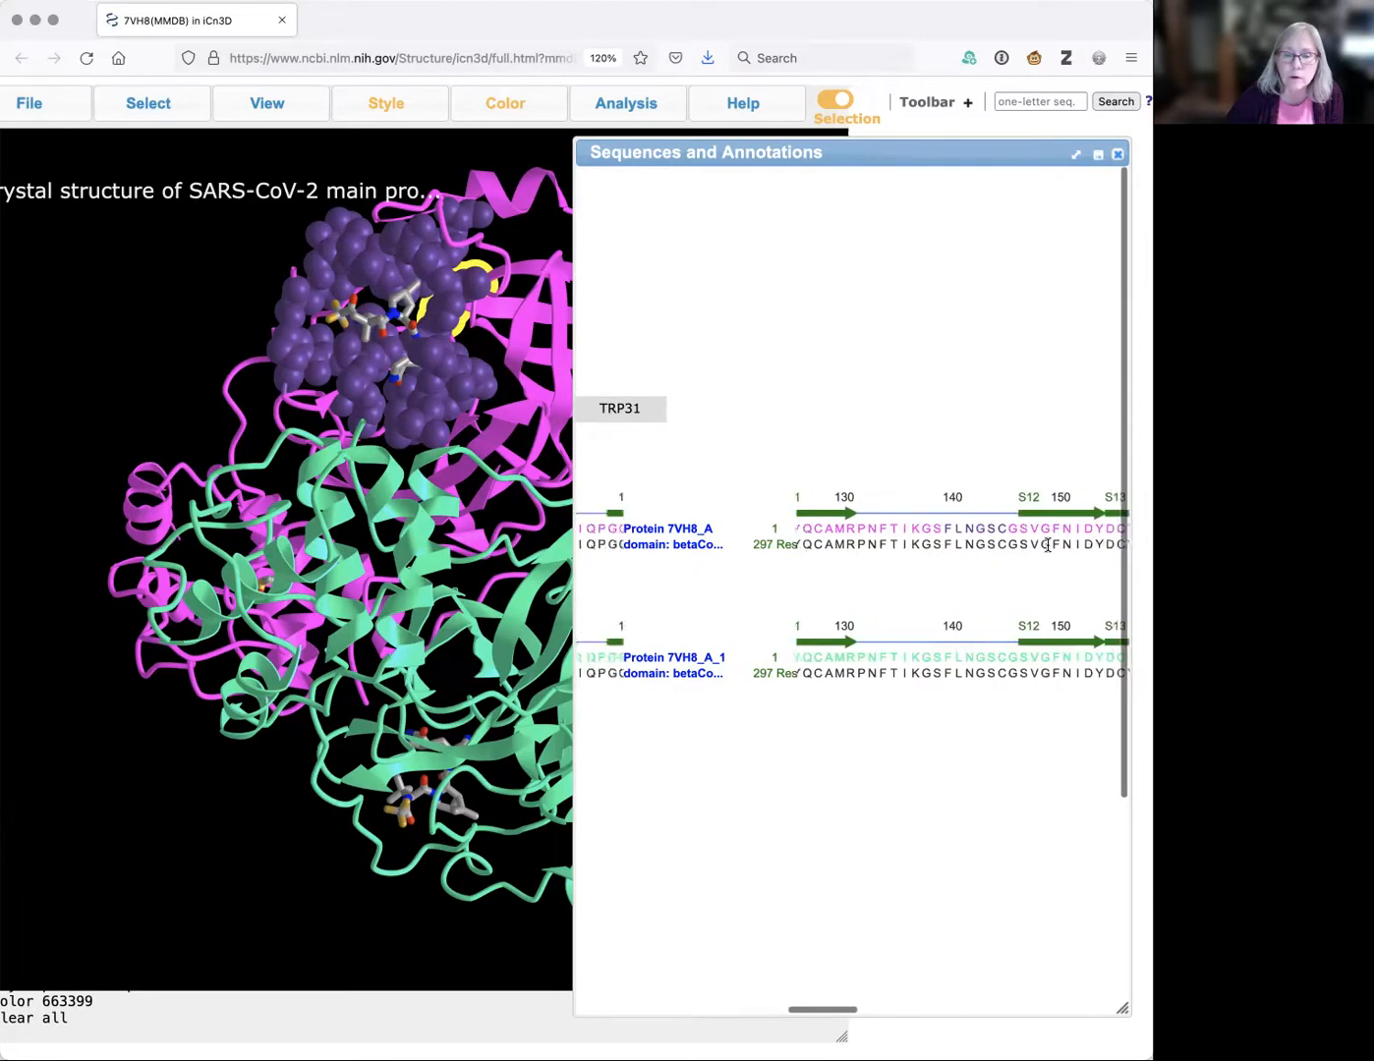
left_click(963, 529)
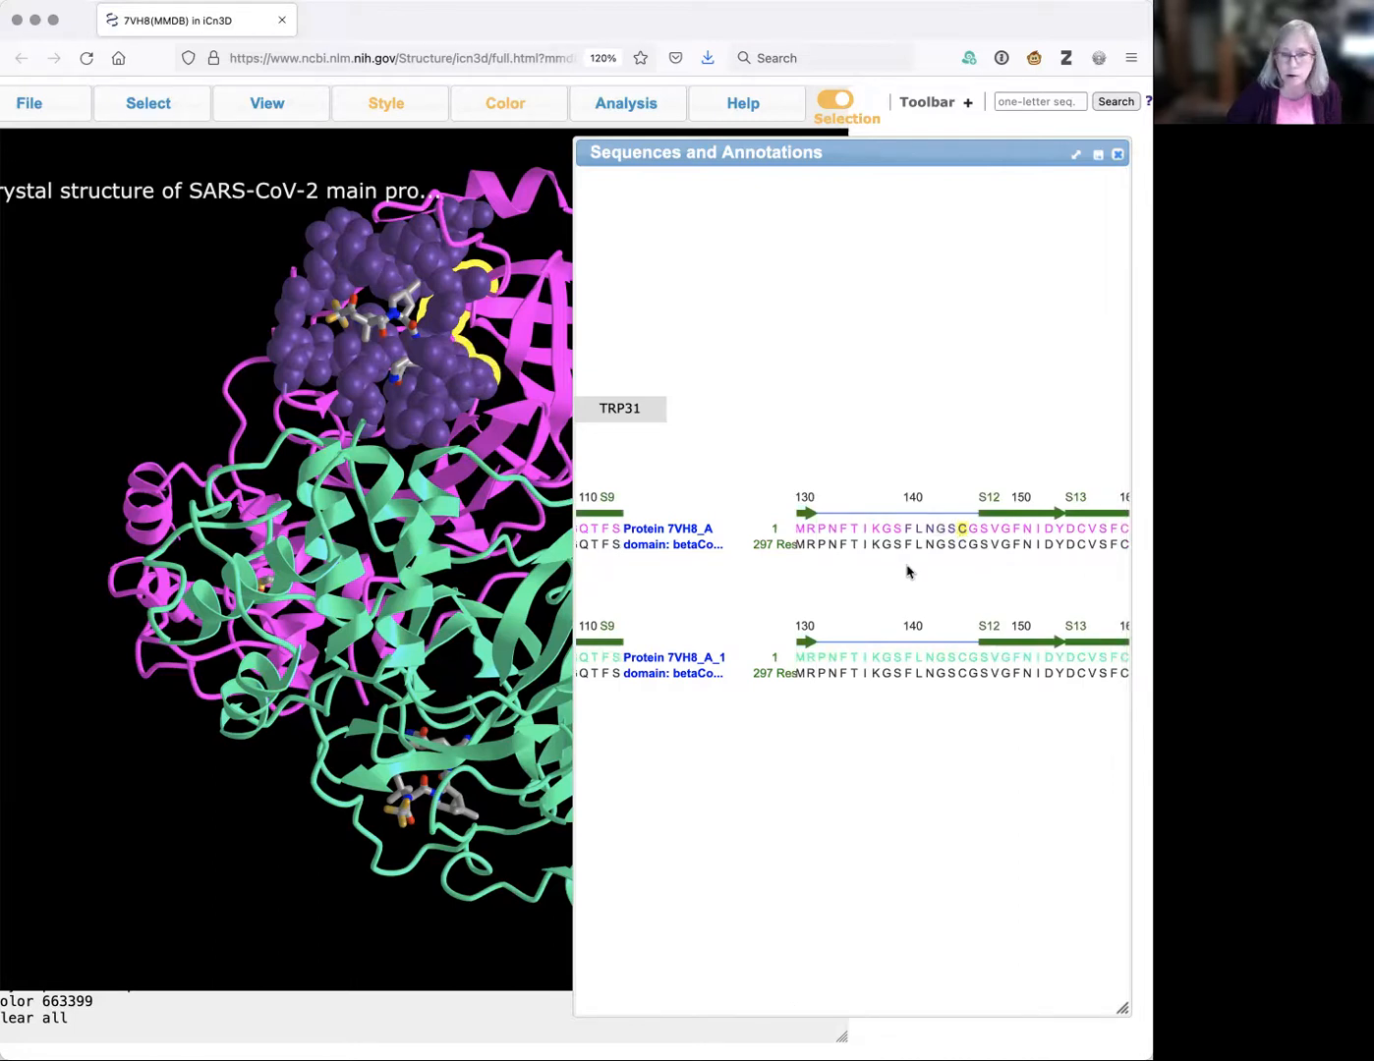
scroll(910, 565, "left", 10)
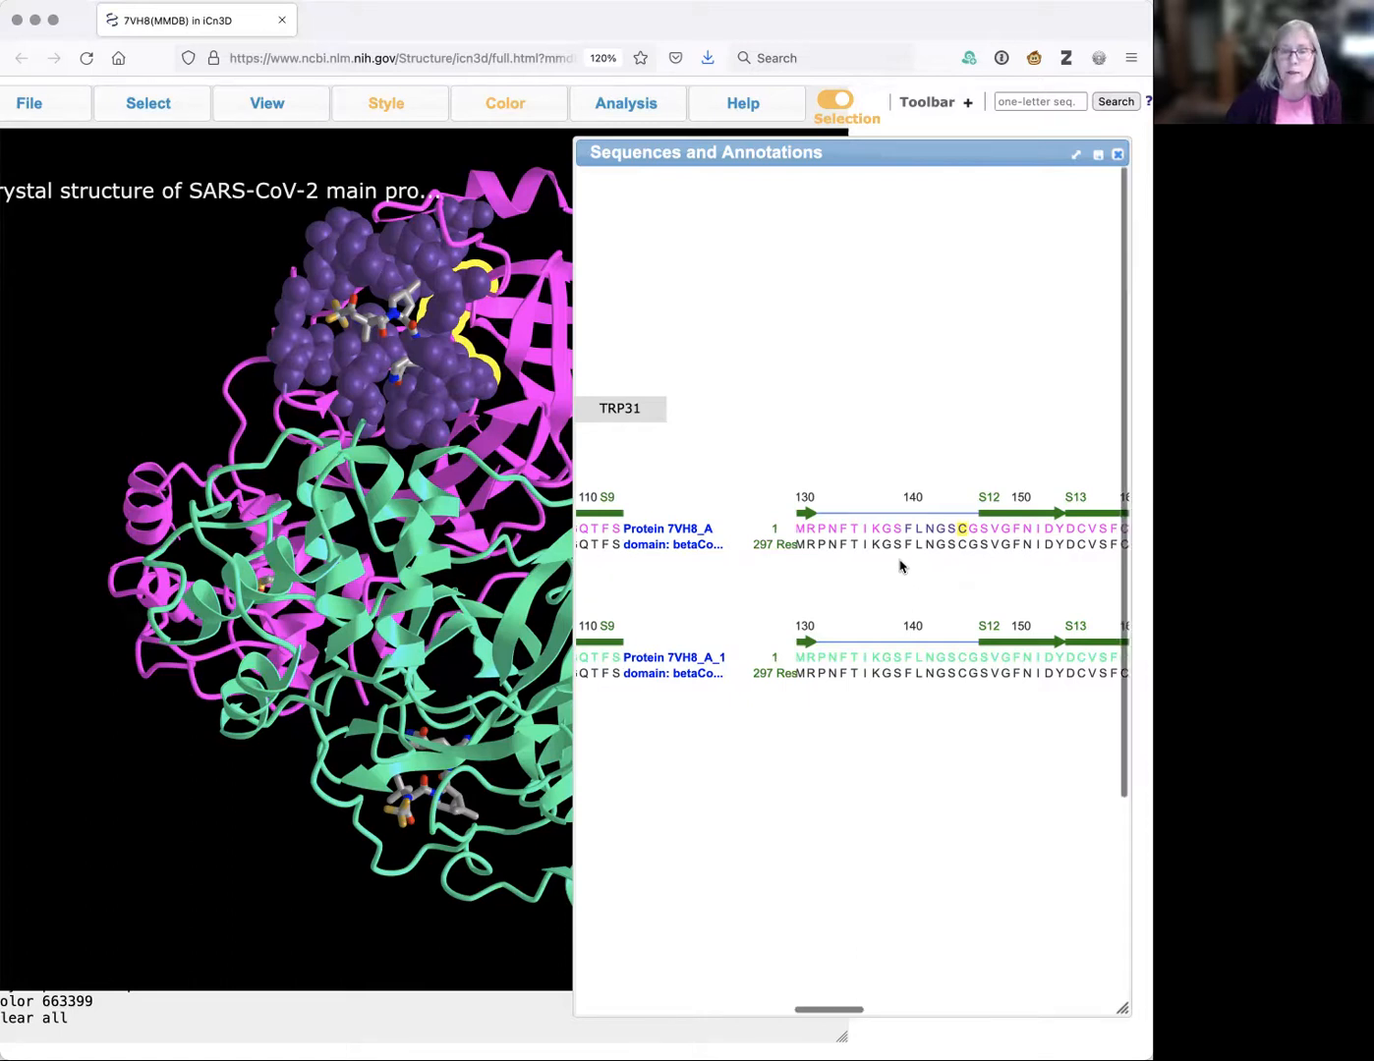
scroll(900, 566, "left", 15)
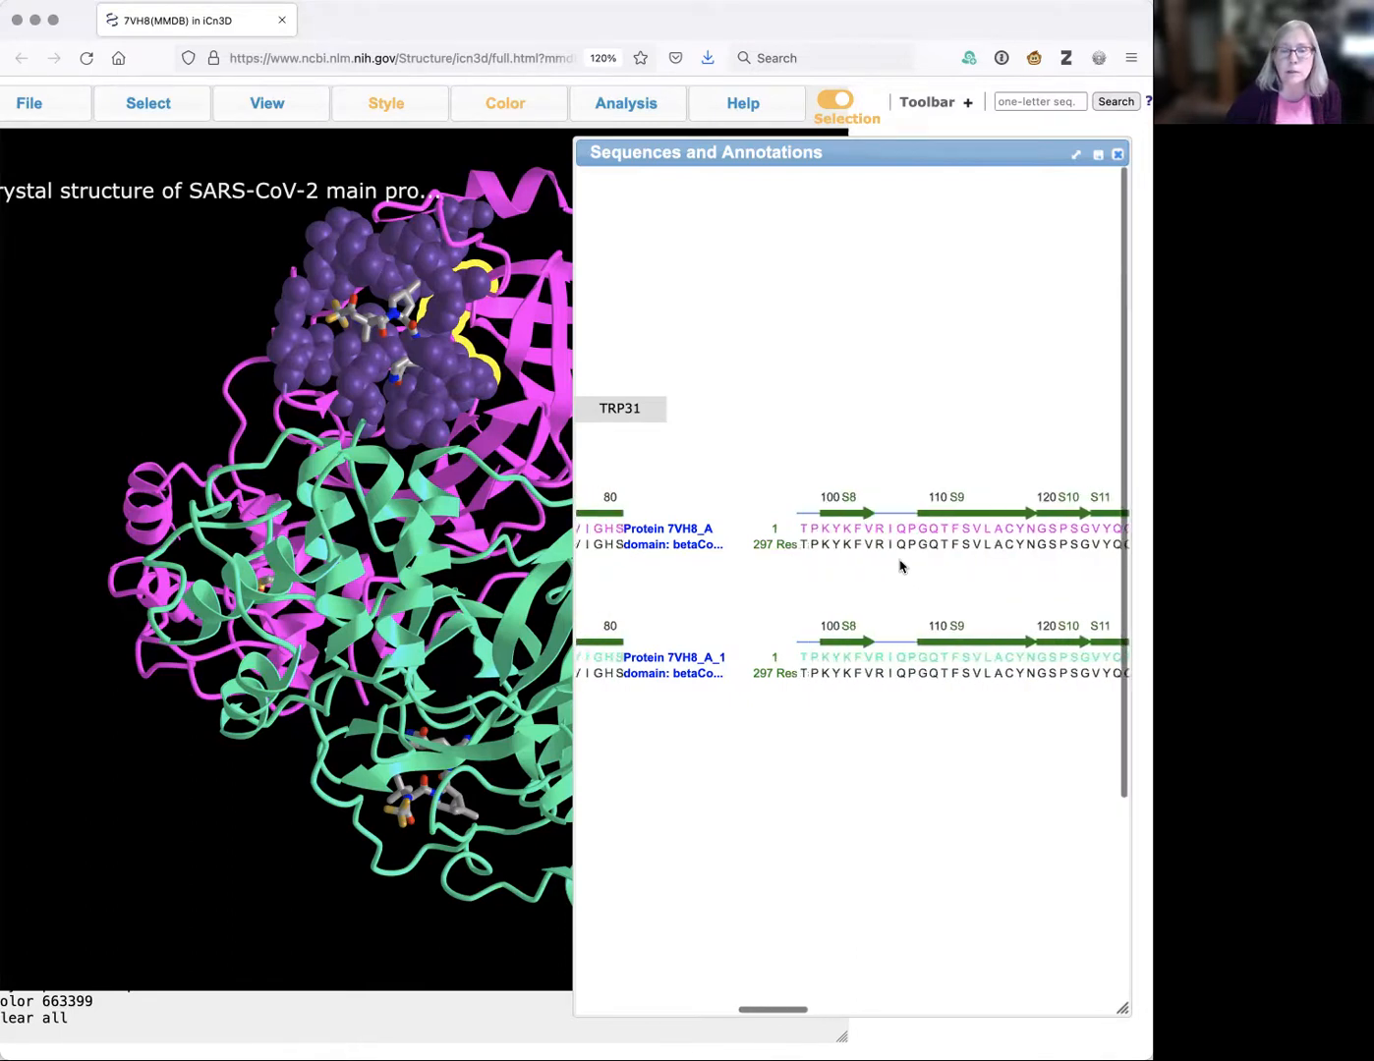
scroll(900, 565, "left", 15)
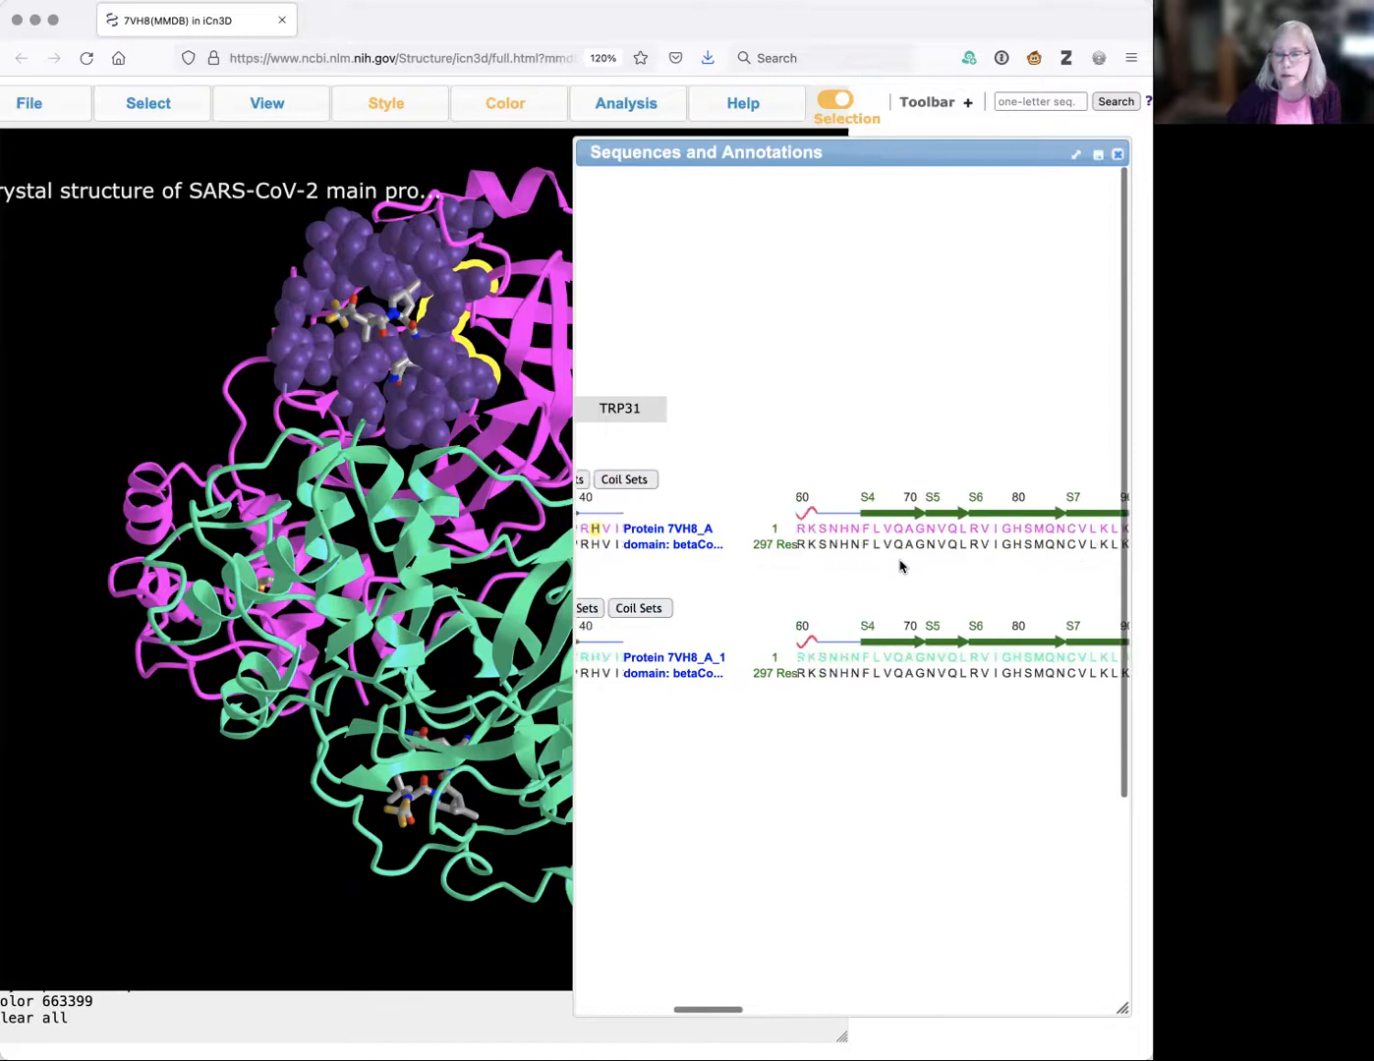
scroll(900, 566, "left", 3)
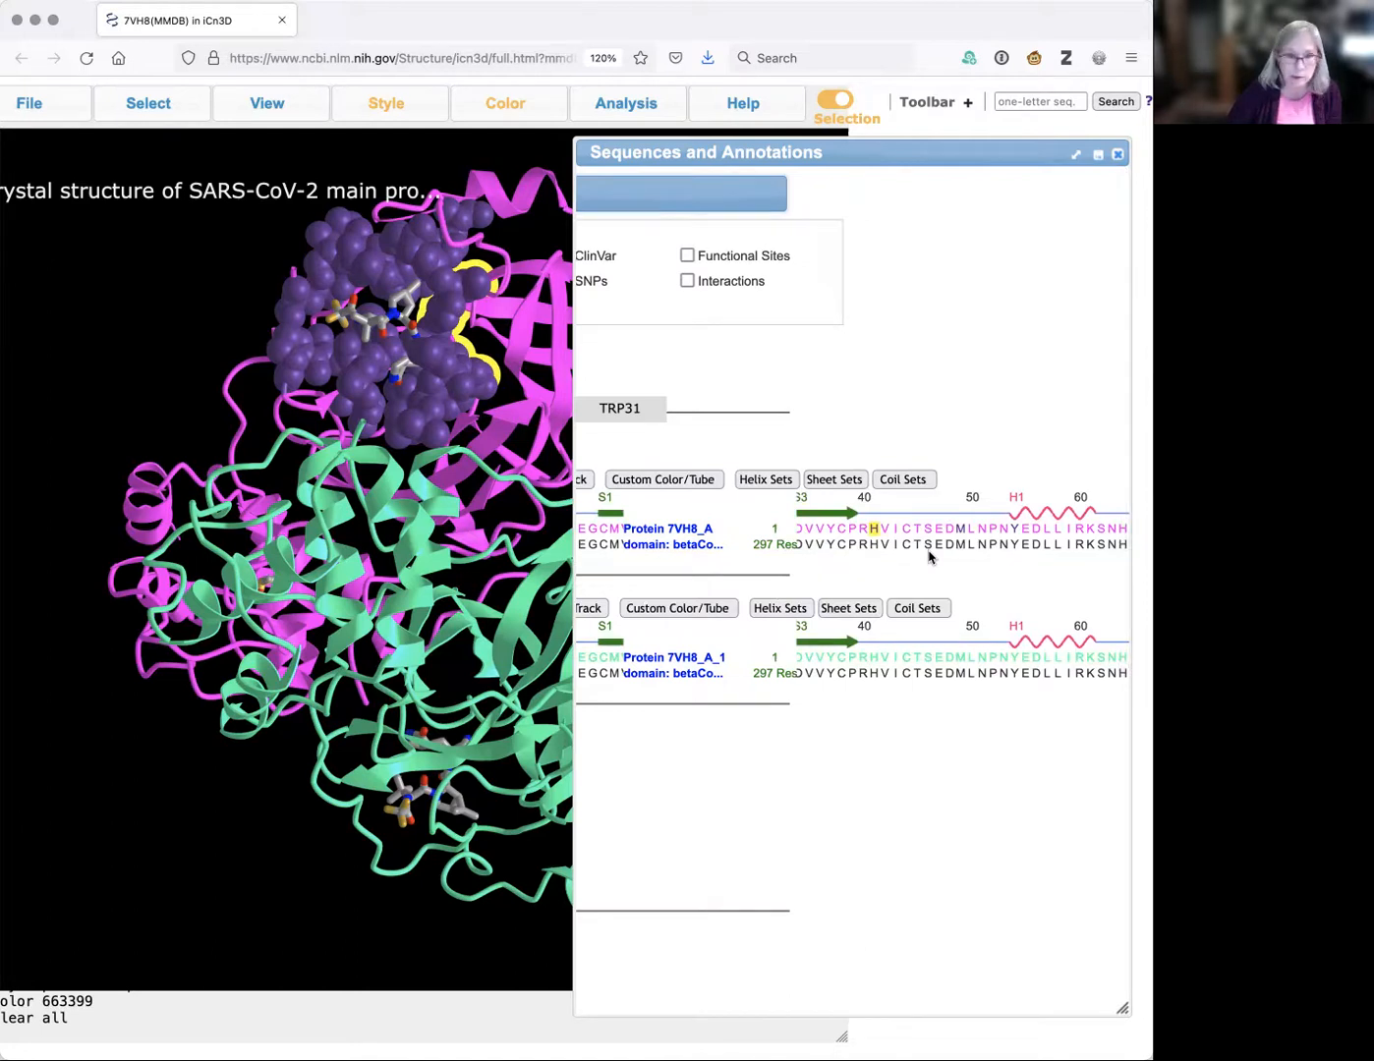
Color the selected residues H41 and C145 by atom and display them in ball and stick style.
left_click_drag(509, 391, 425, 366)
left_click(531, 106)
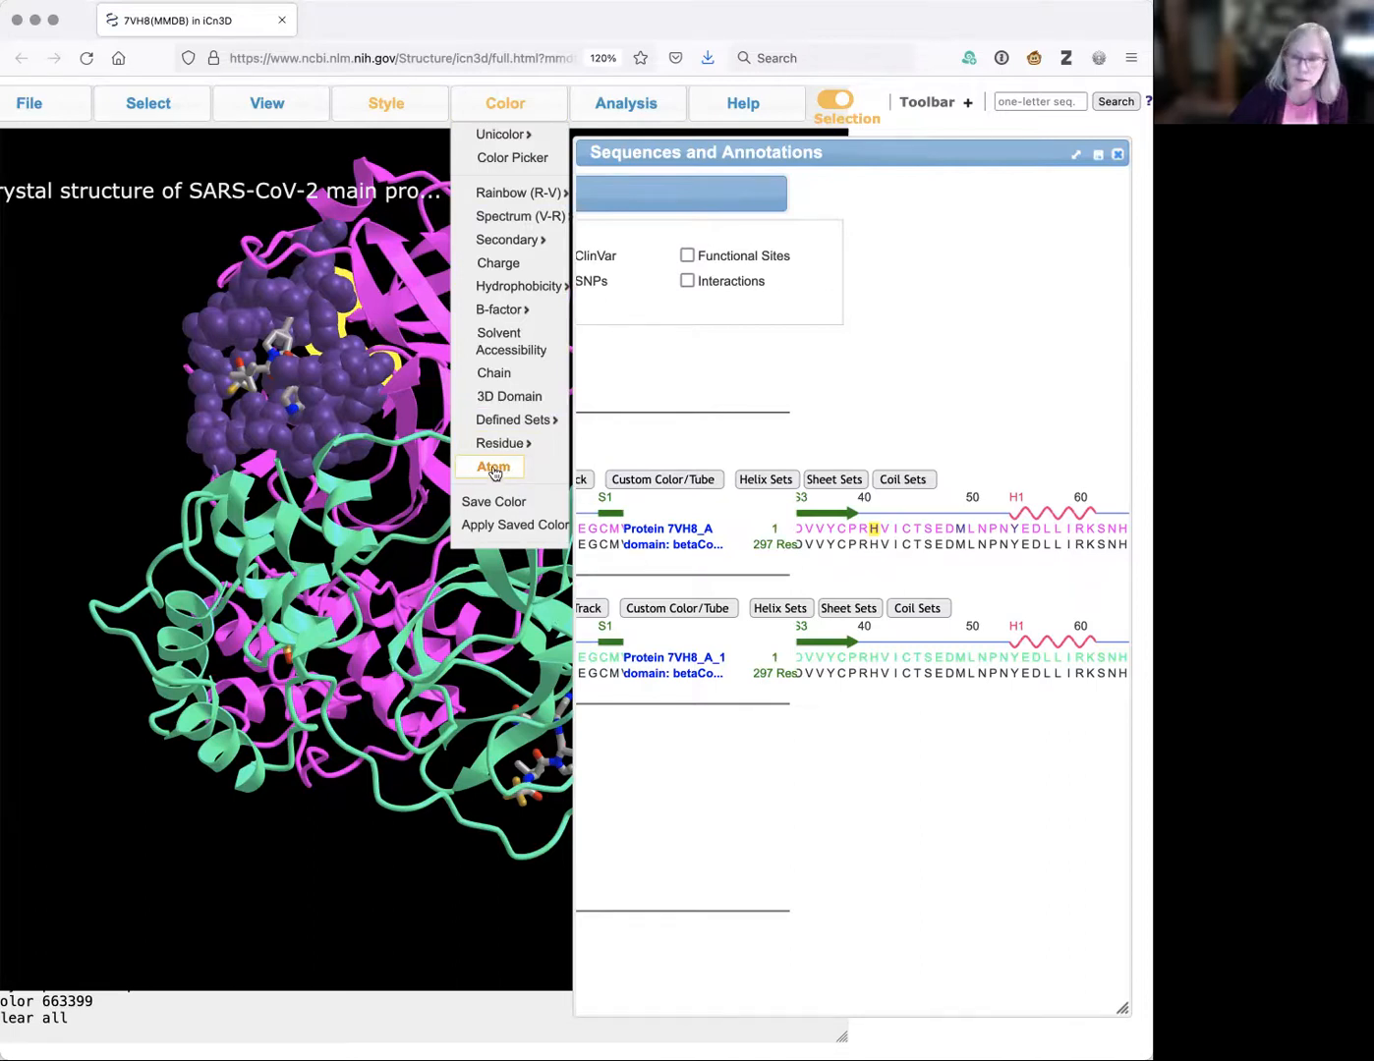
left_click(495, 470)
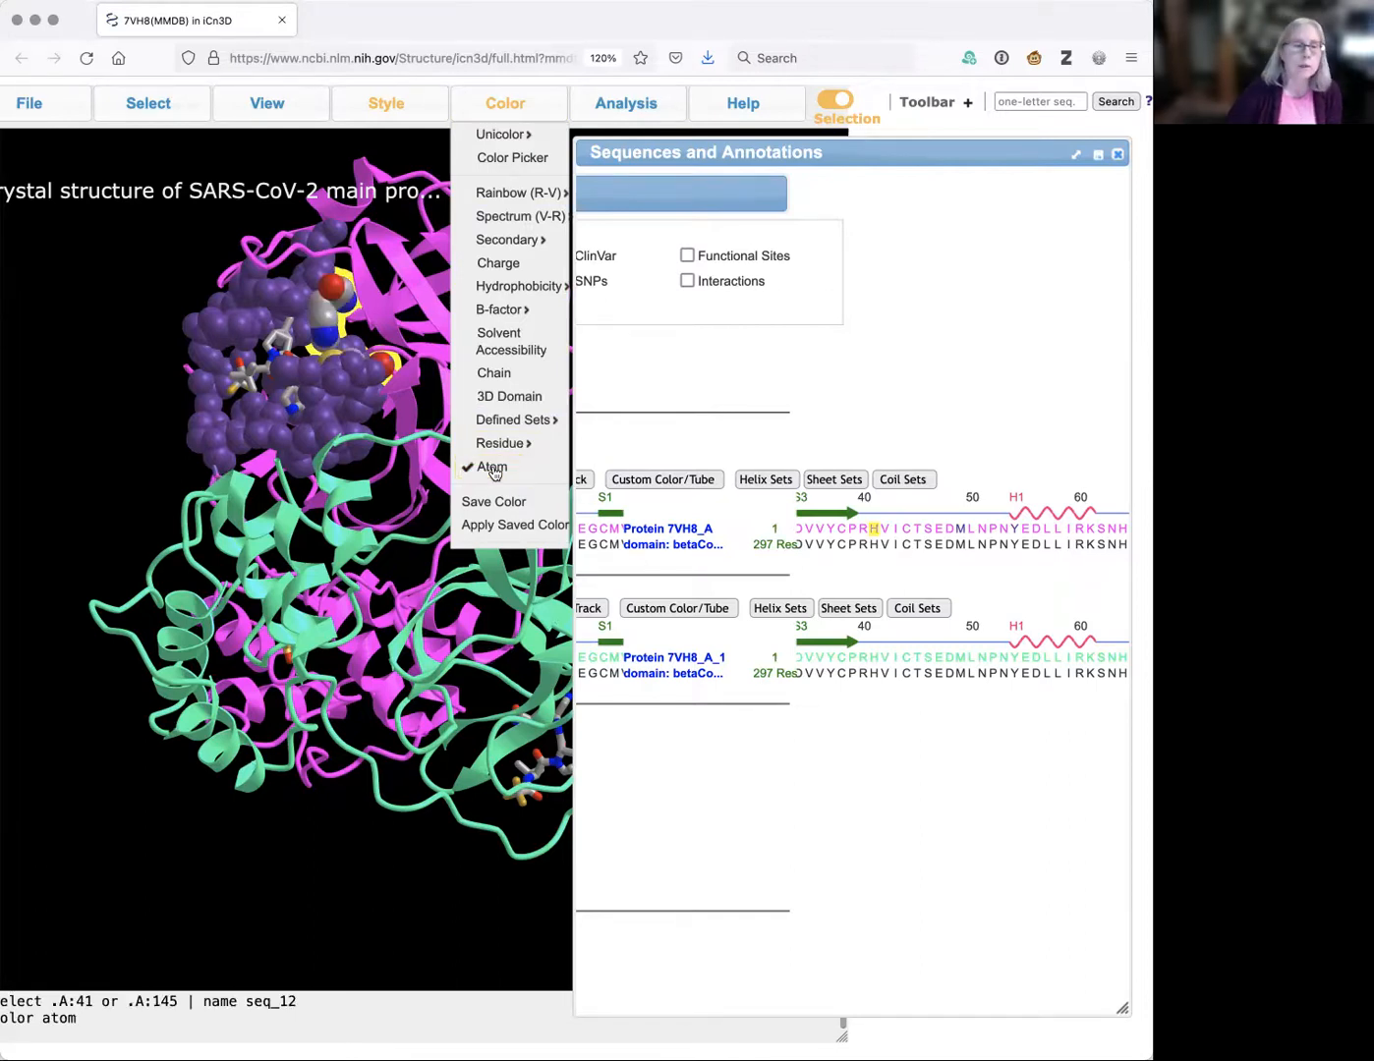
mouse_move(405, 99)
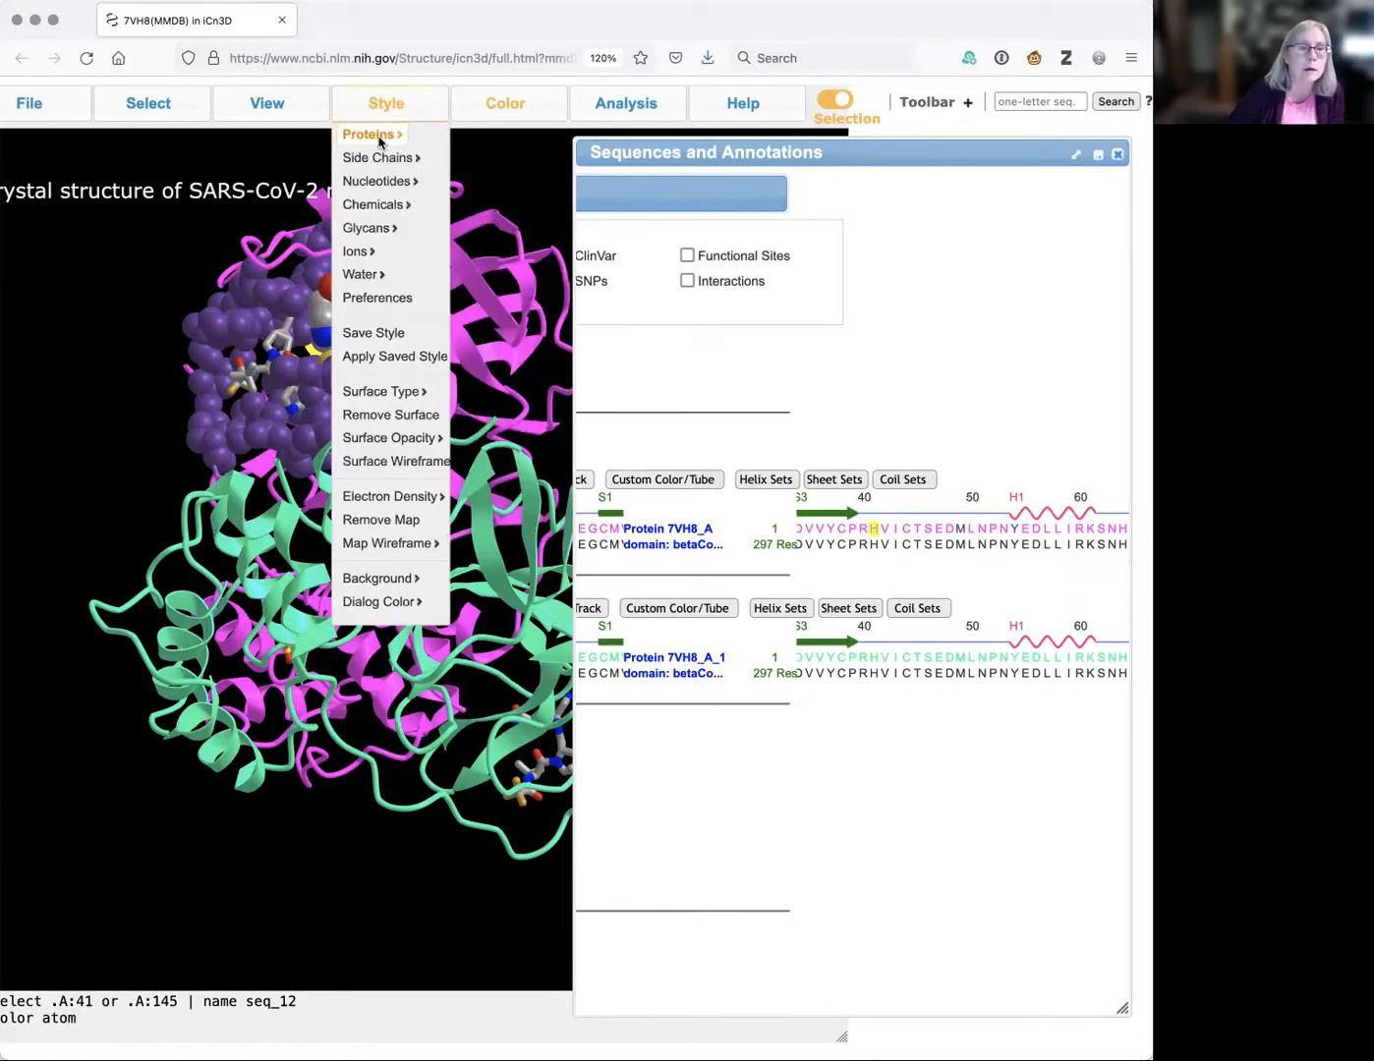
mouse_move(384, 134)
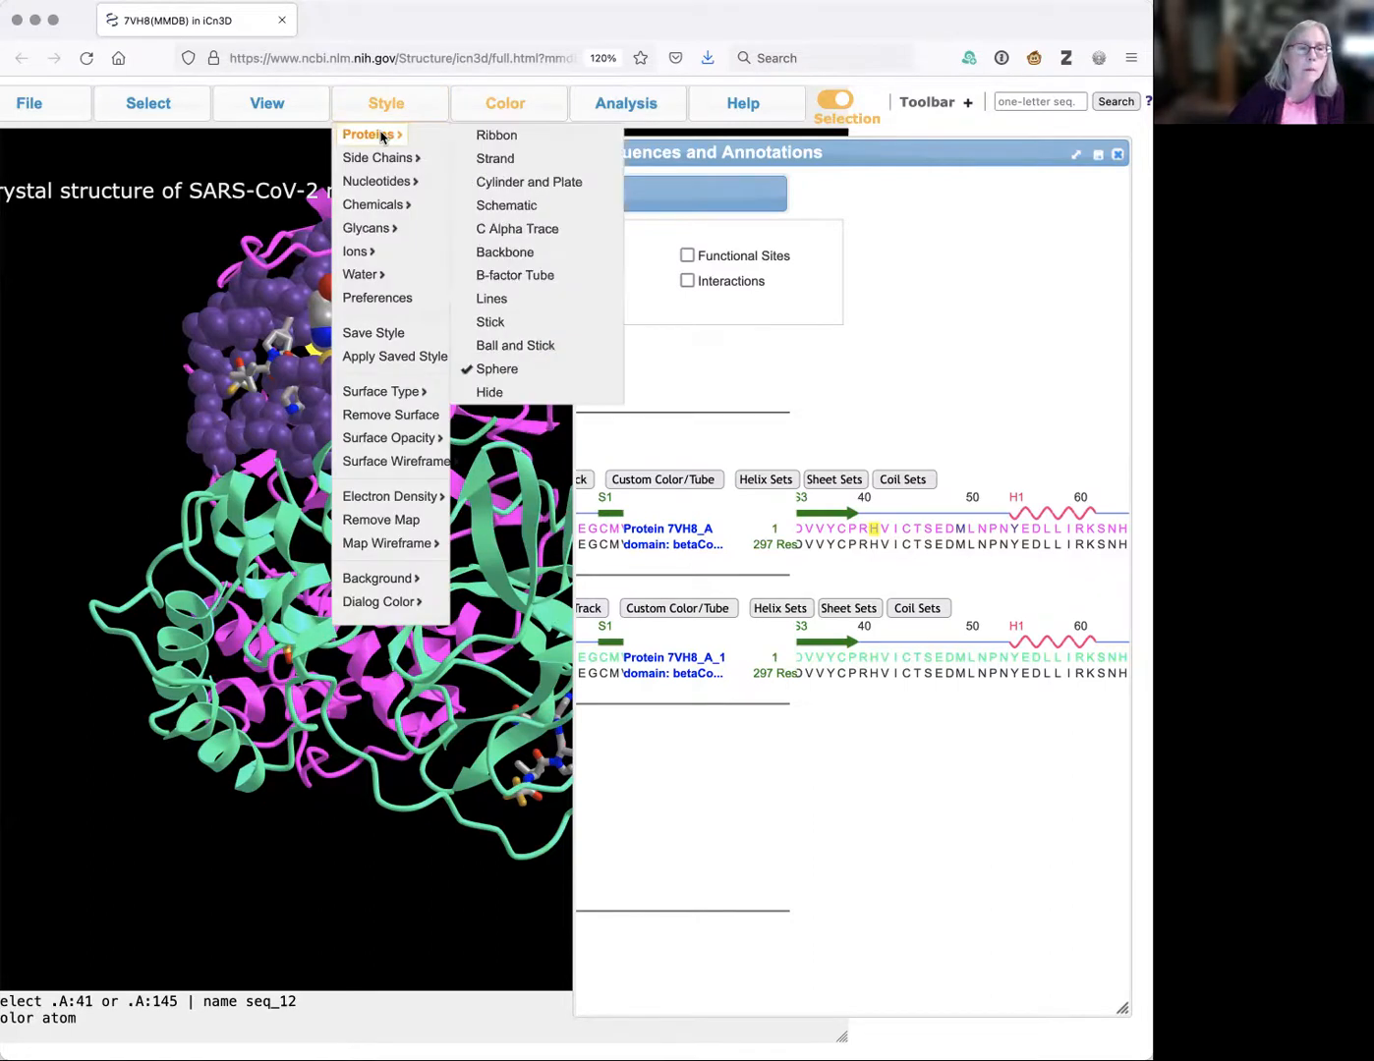
left_click(511, 347)
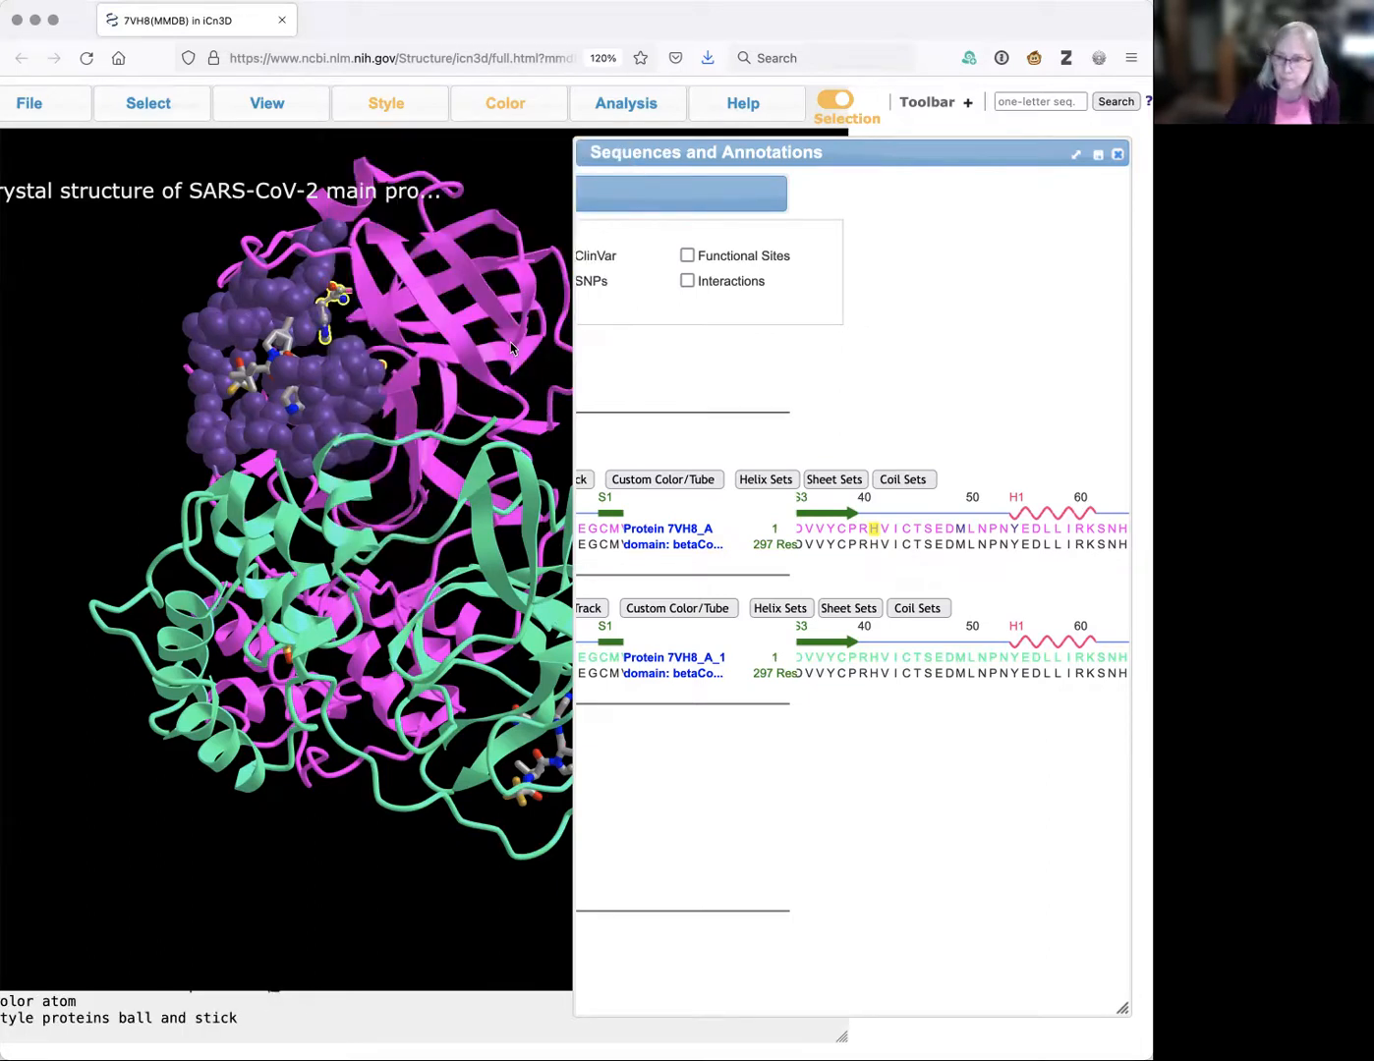
left_click_drag(309, 423, 384, 378)
scroll(310, 475, "up", 5)
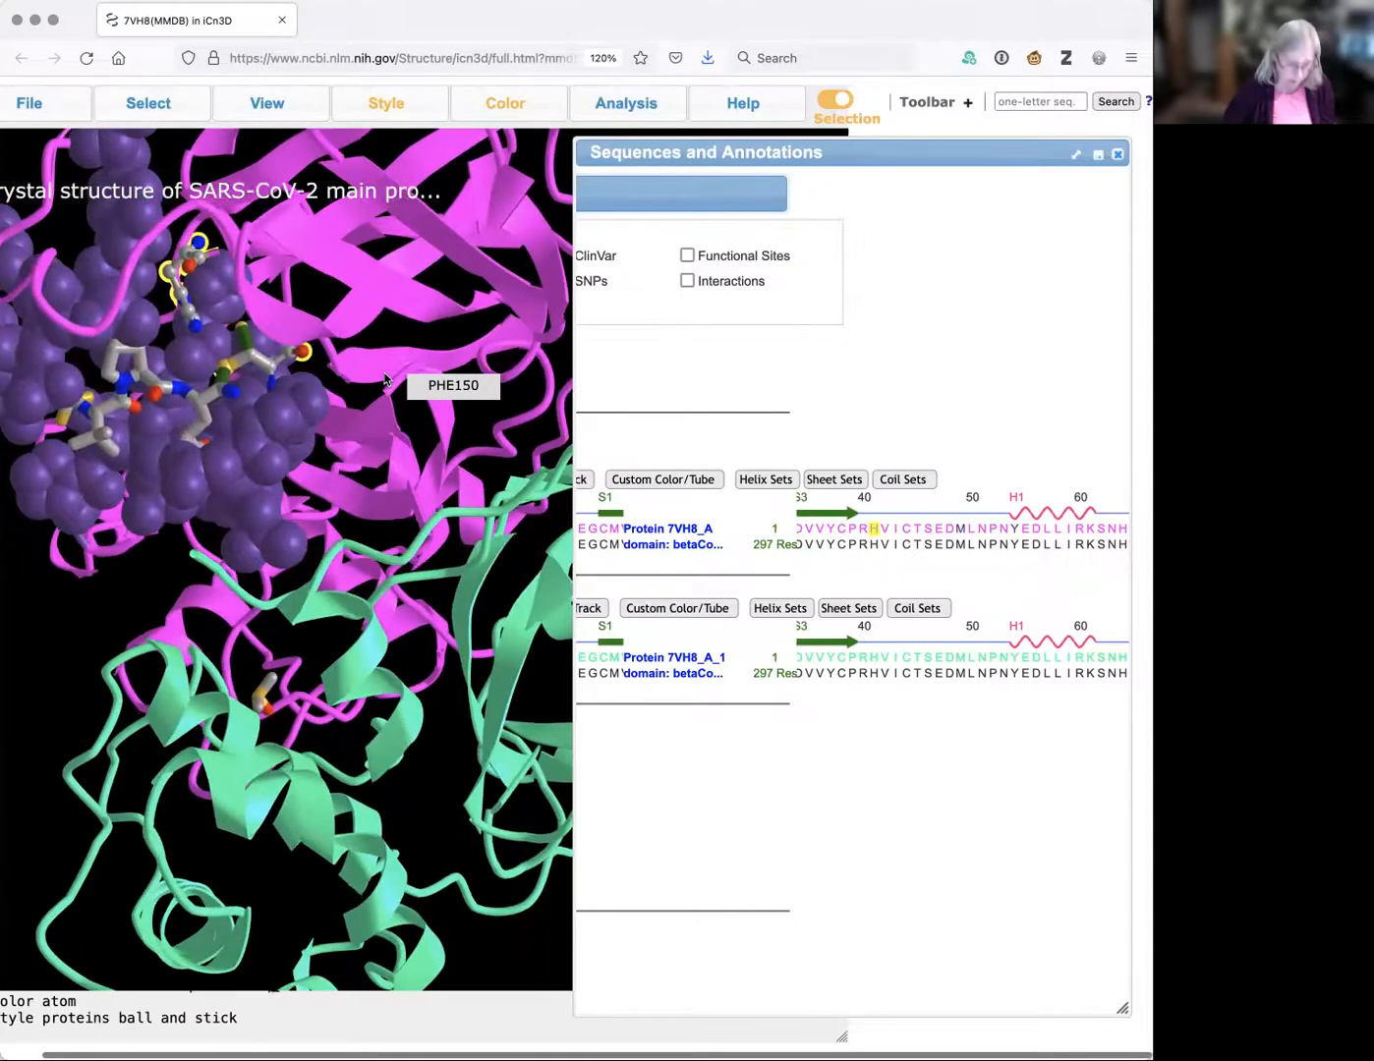
left_click(162, 391)
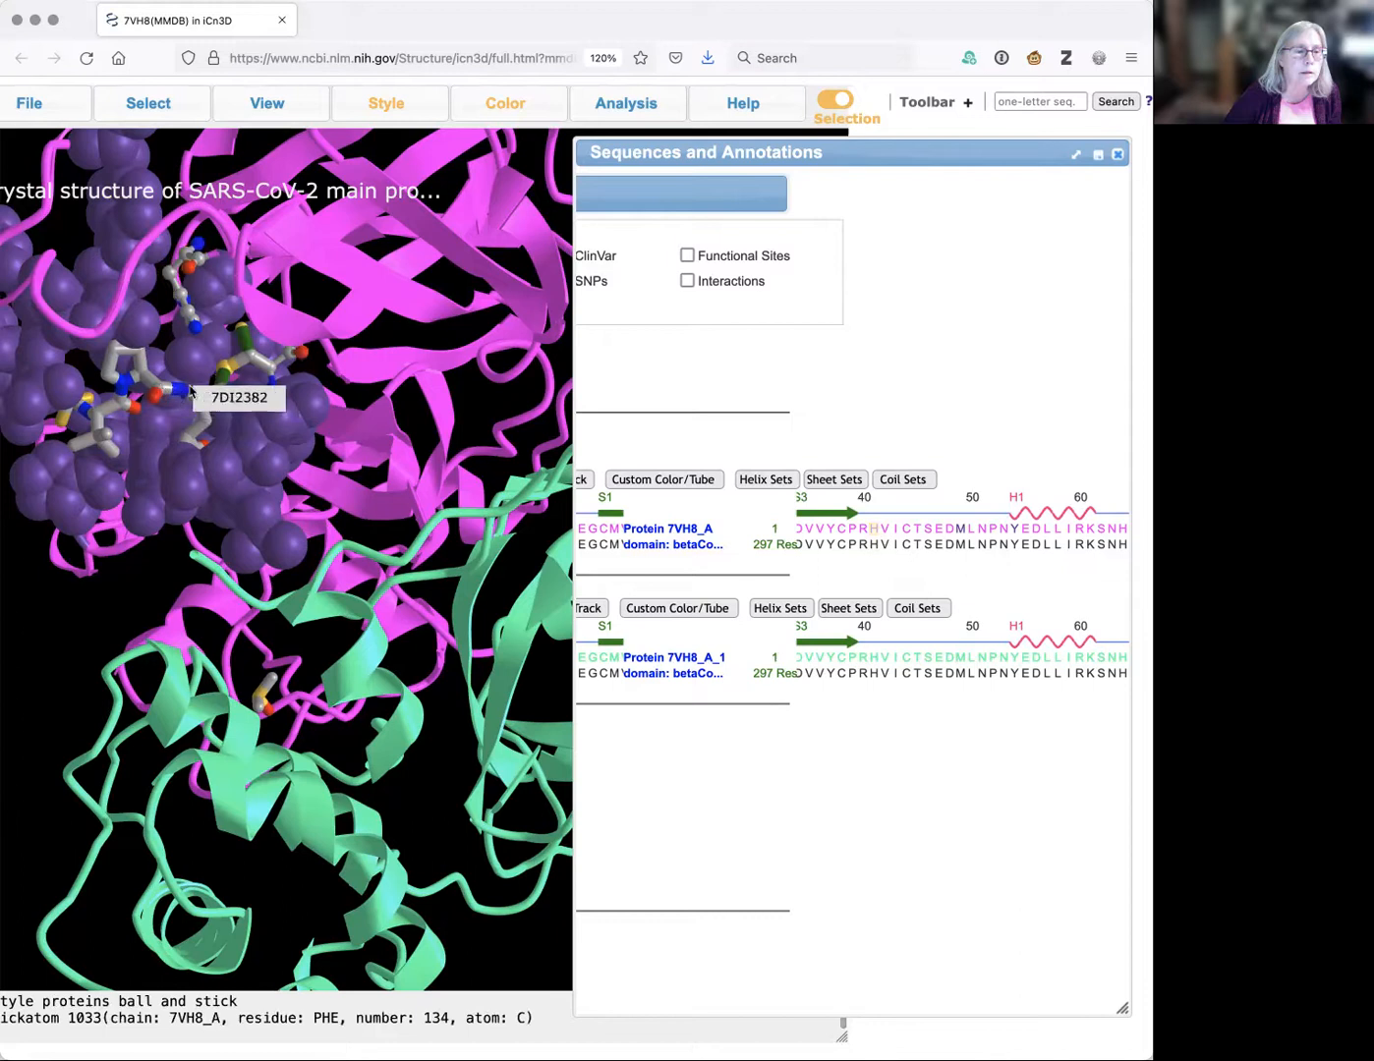
left_click(168, 391)
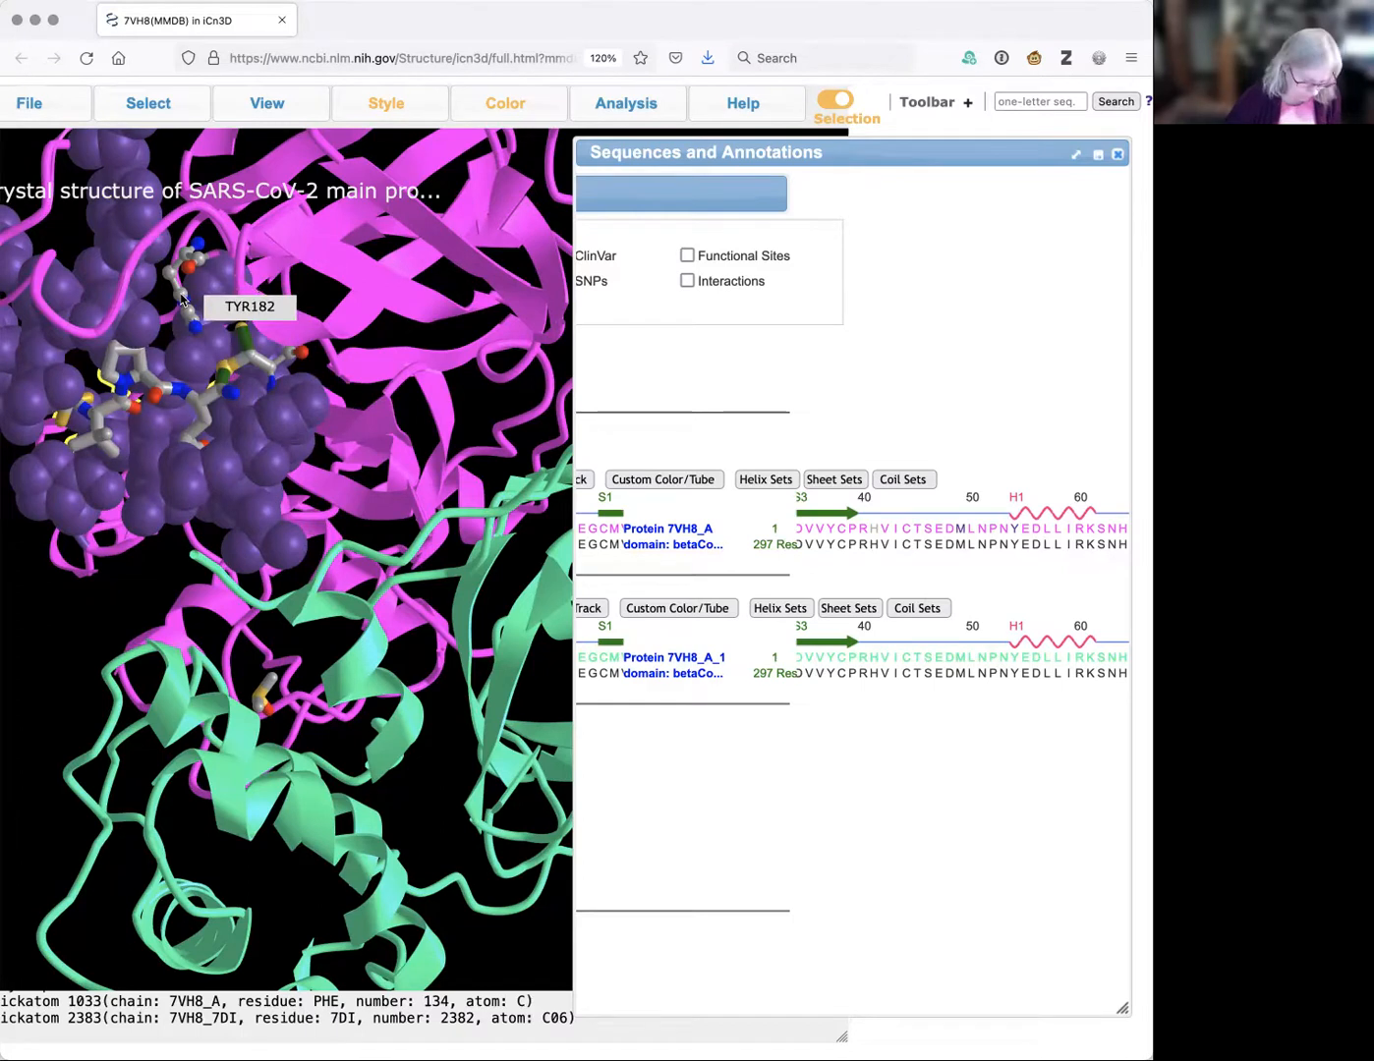
left_click(182, 298, "alt")
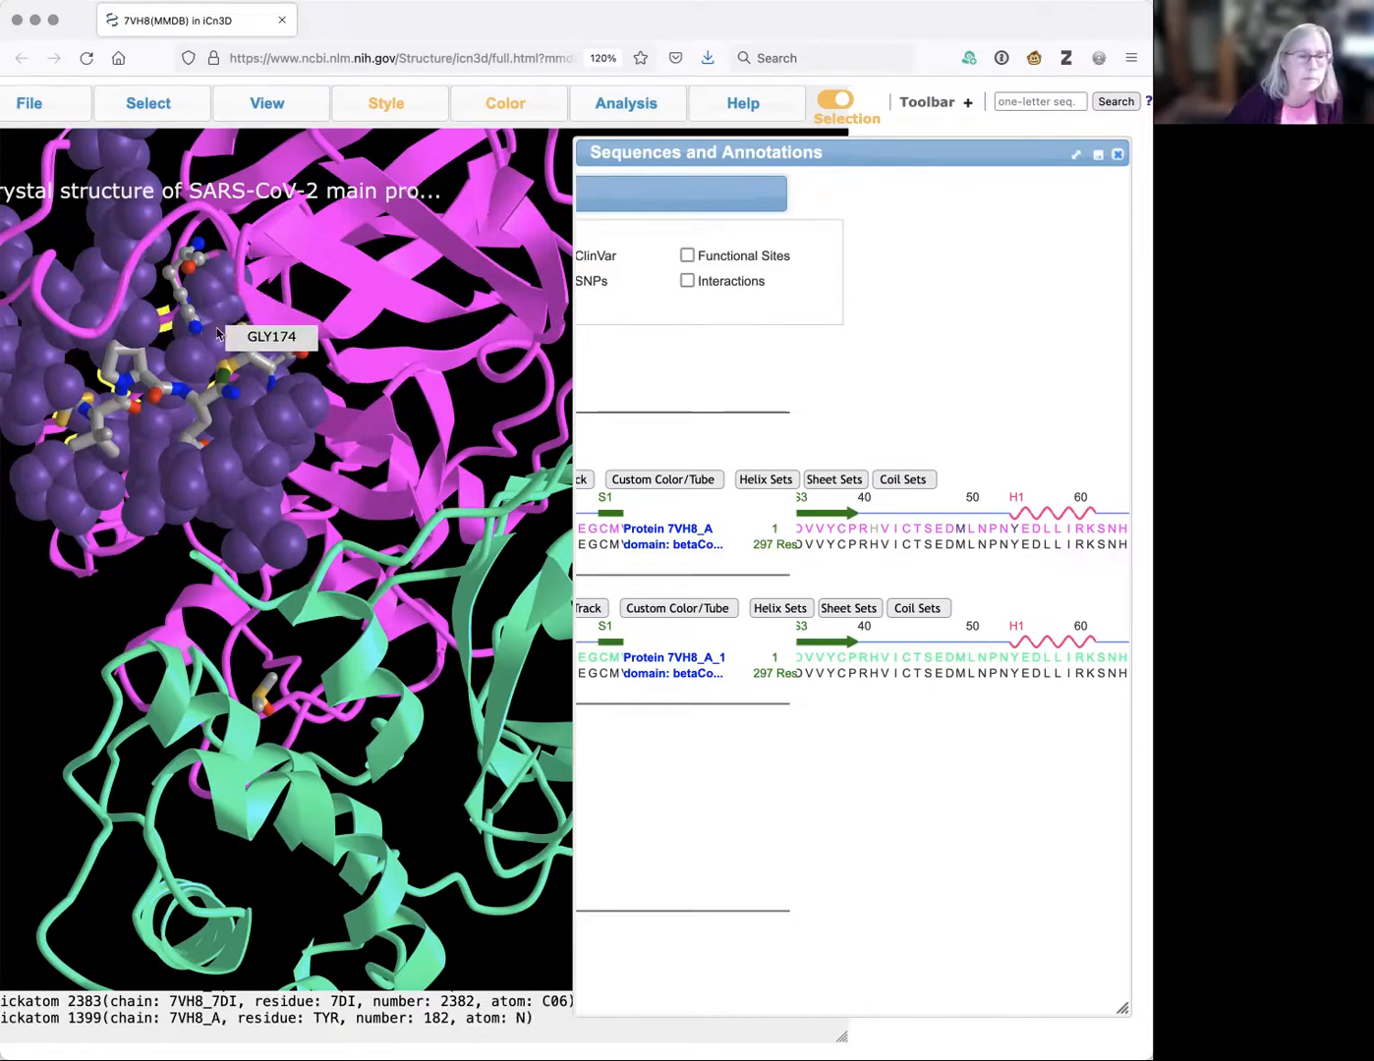
left_click(137, 102)
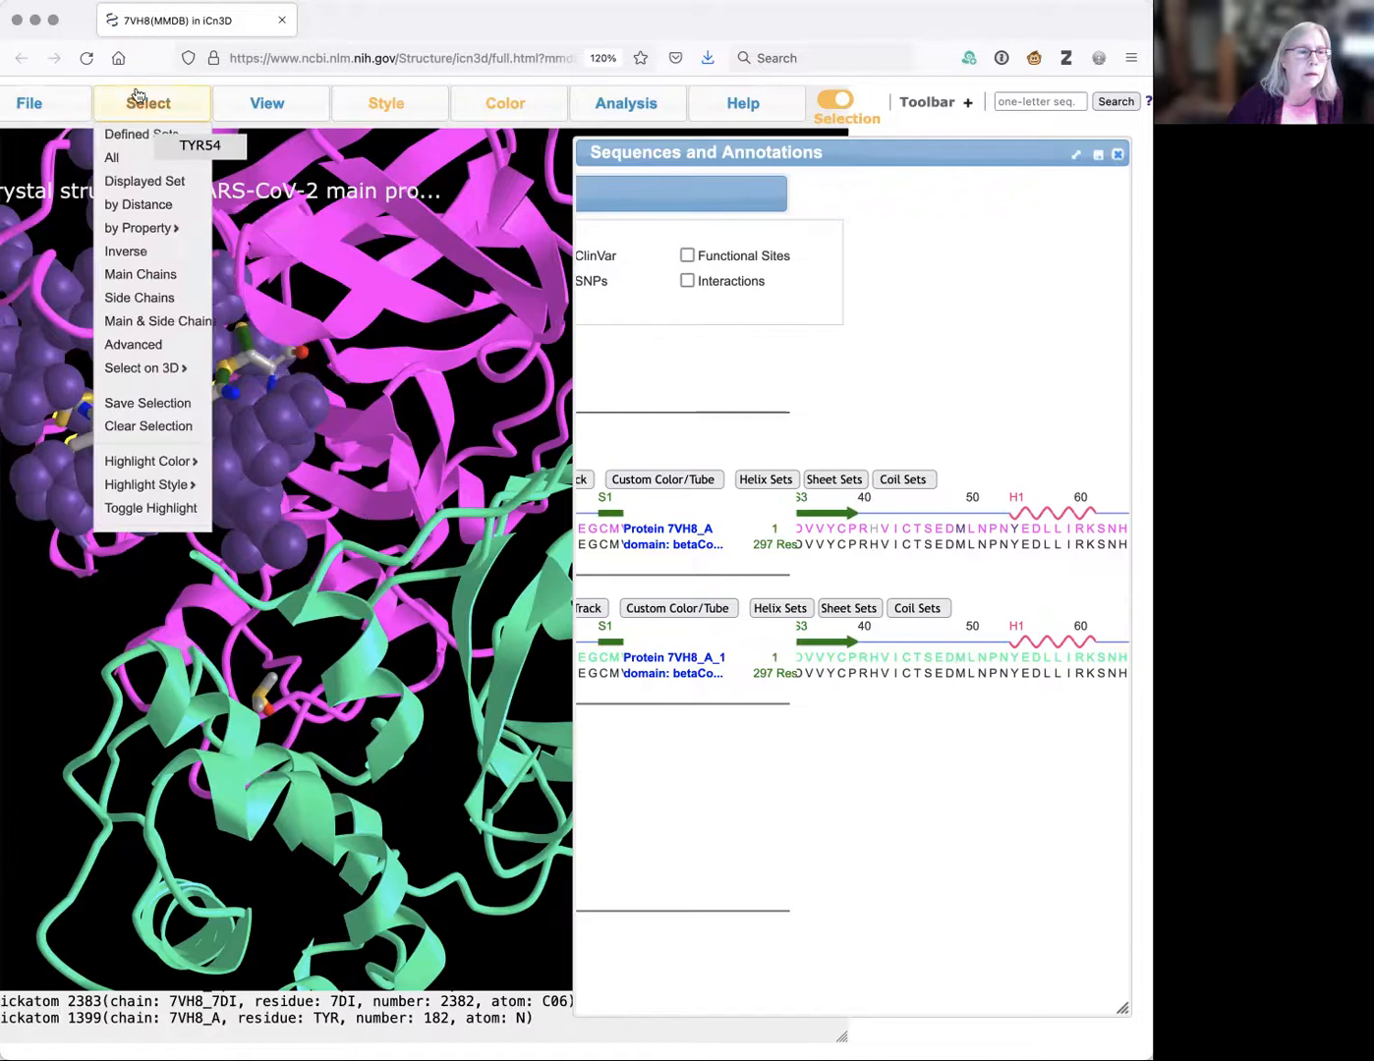
left_click(123, 427)
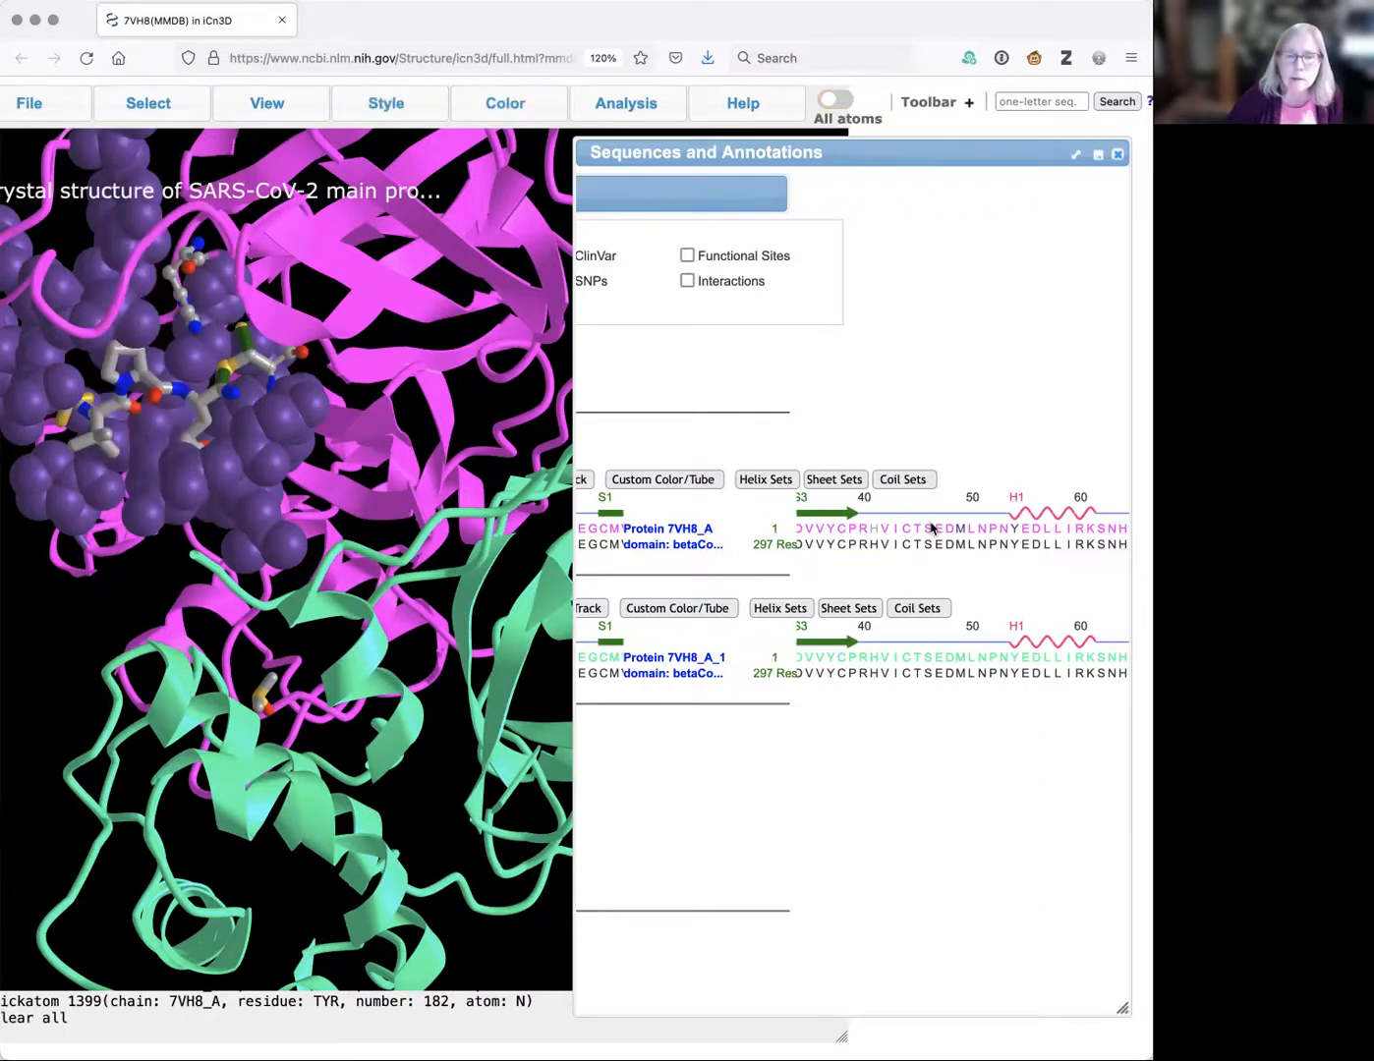
Select residues H41, V42 and C145 together in the Protein 7VH8_A sequence.
left_click(875, 528)
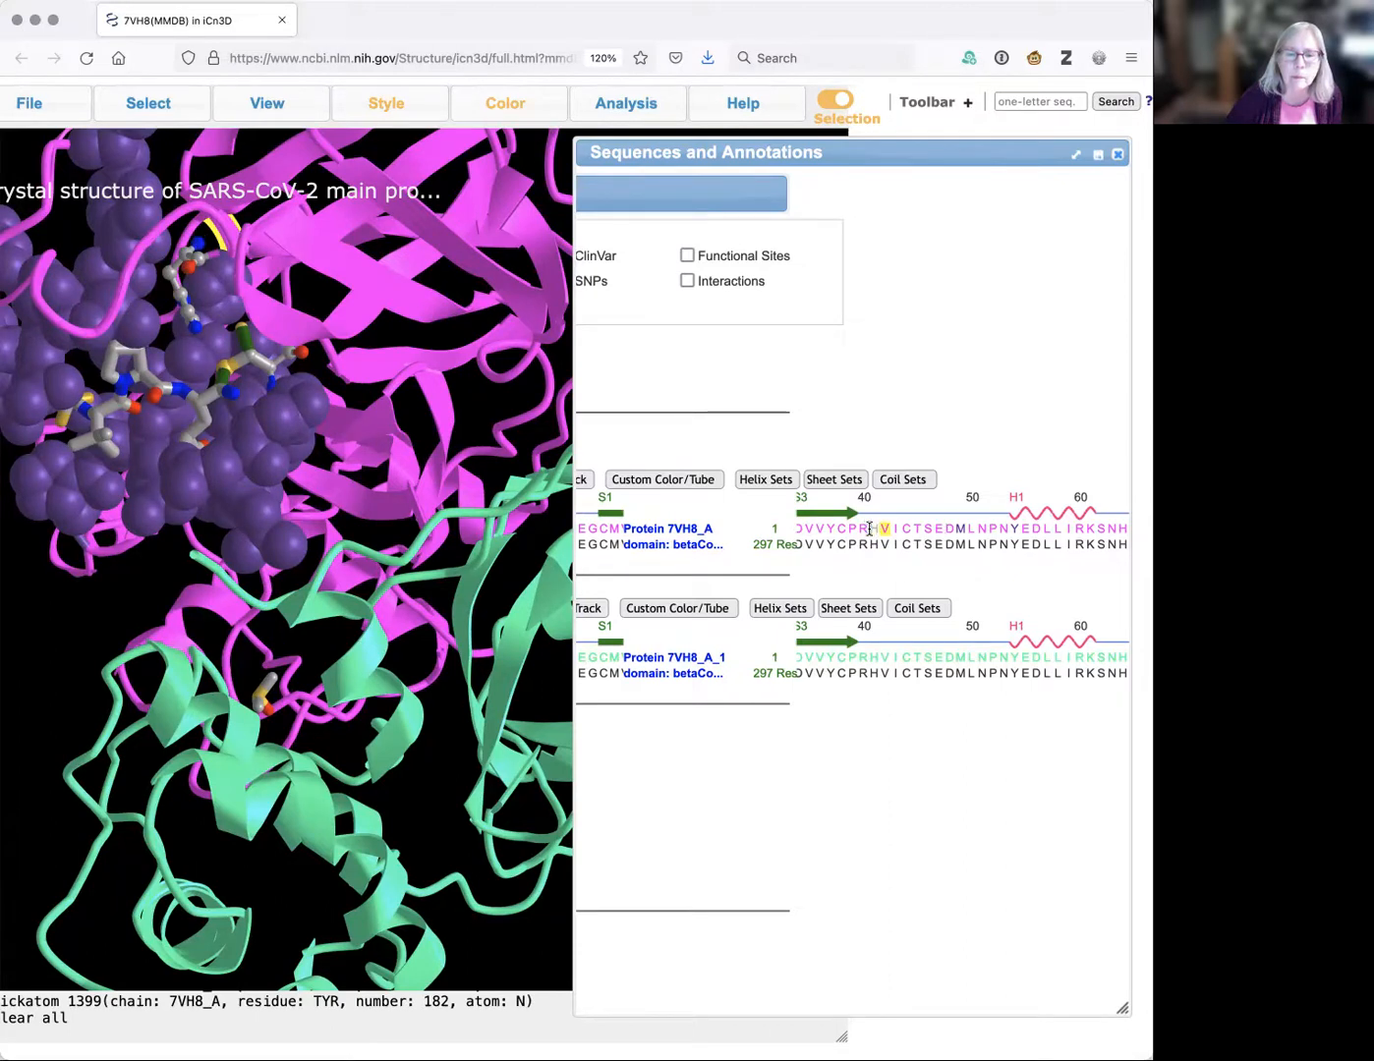
left_click(878, 529)
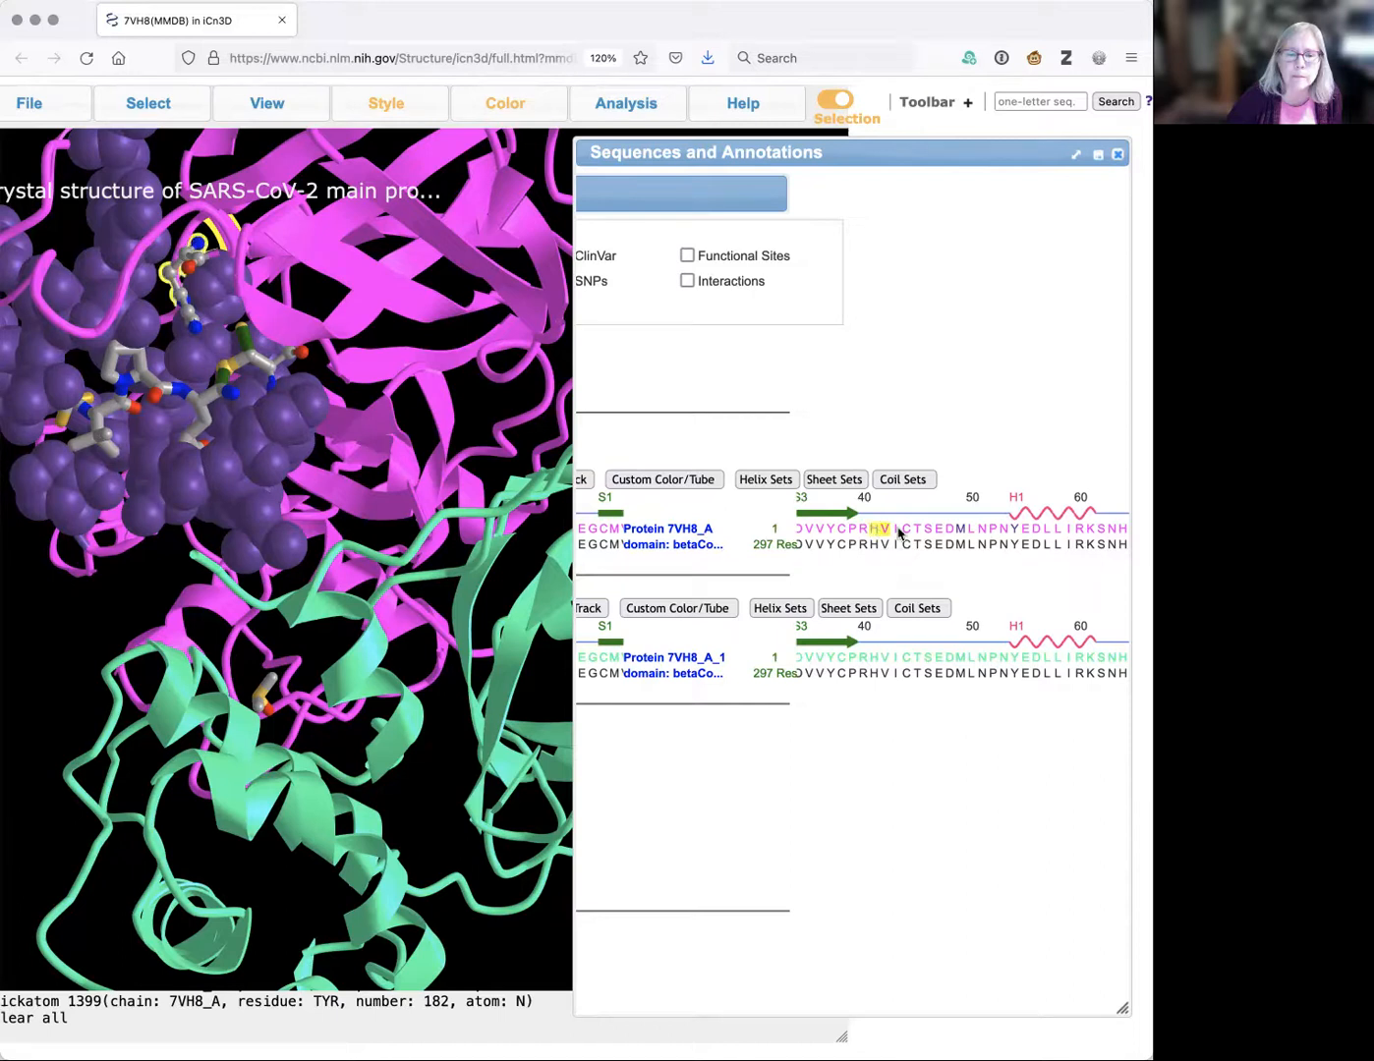
scroll(903, 535, "right", 6)
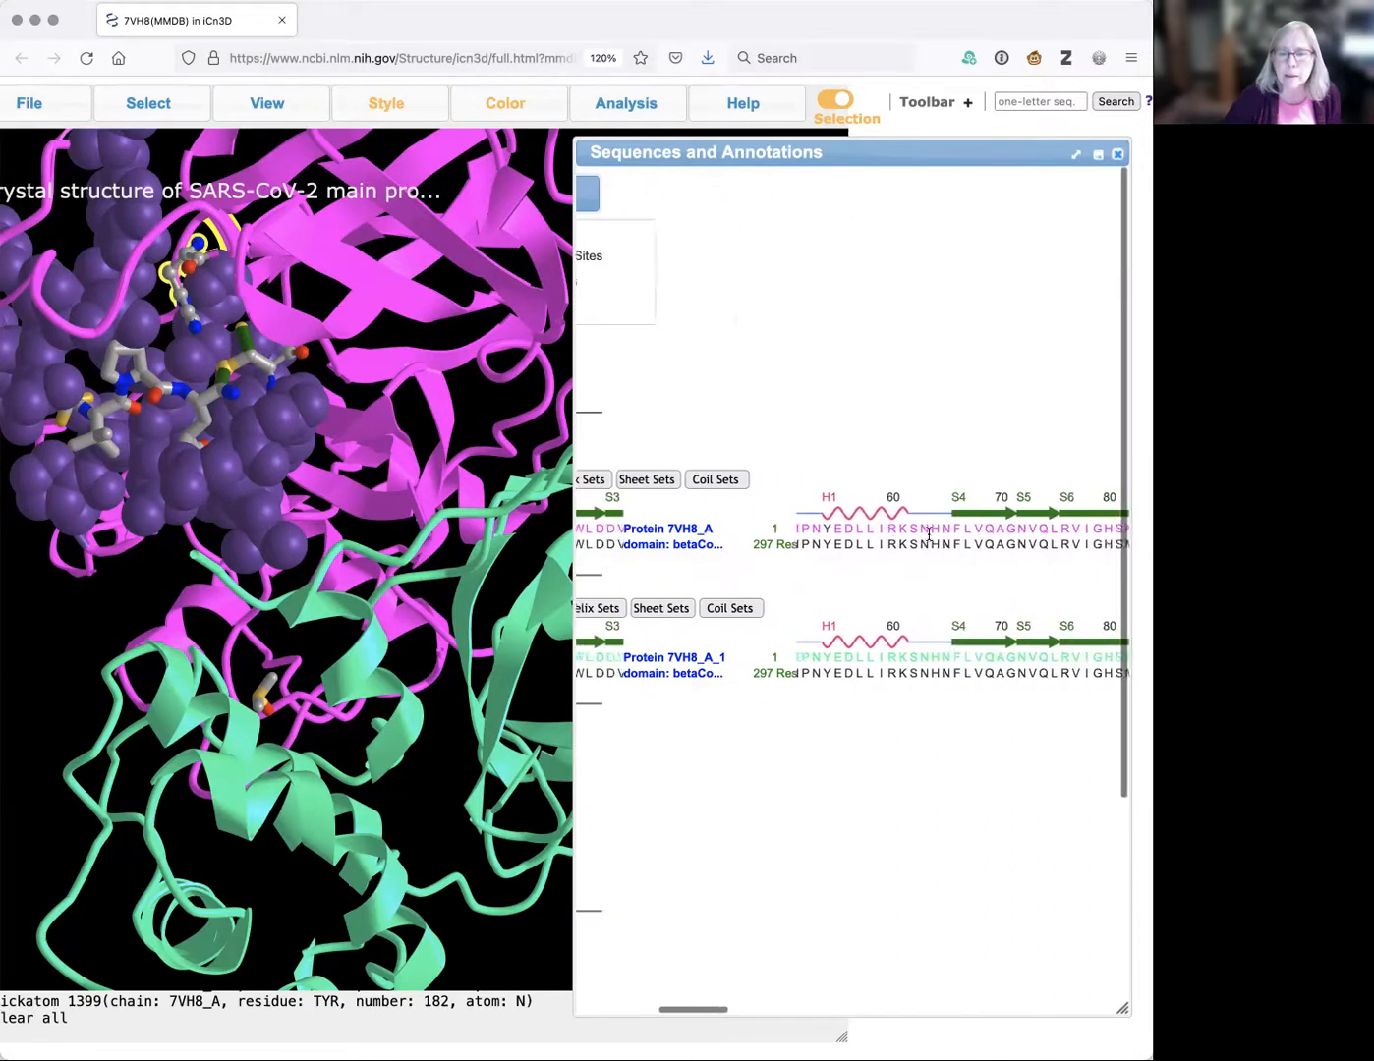
scroll(928, 537, "right", 8)
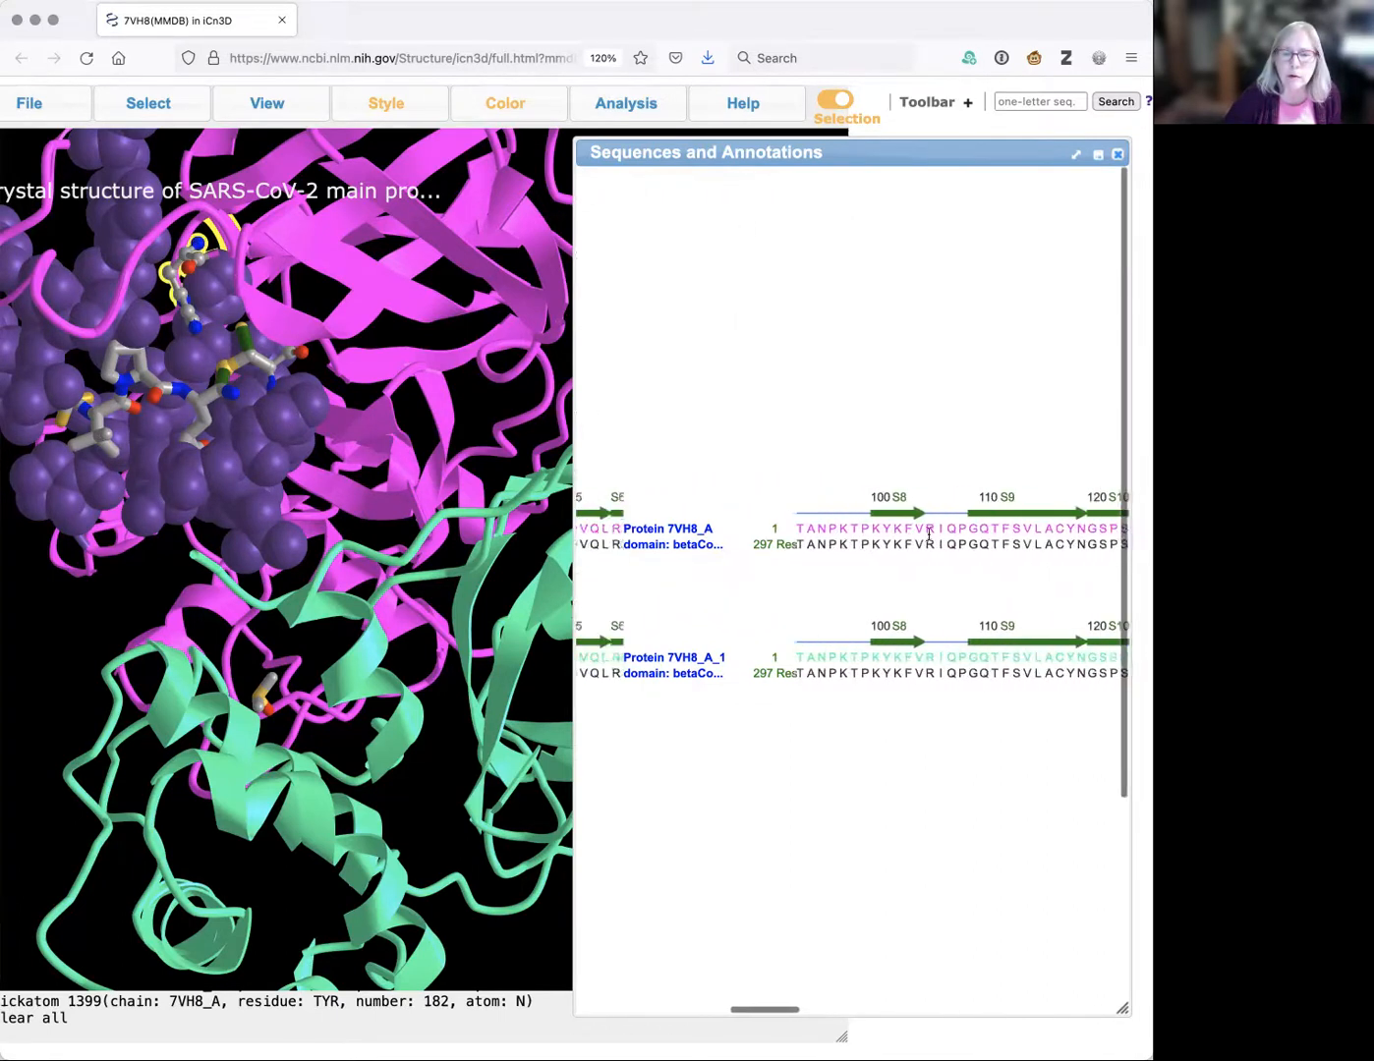
scroll(928, 538, "right", 8)
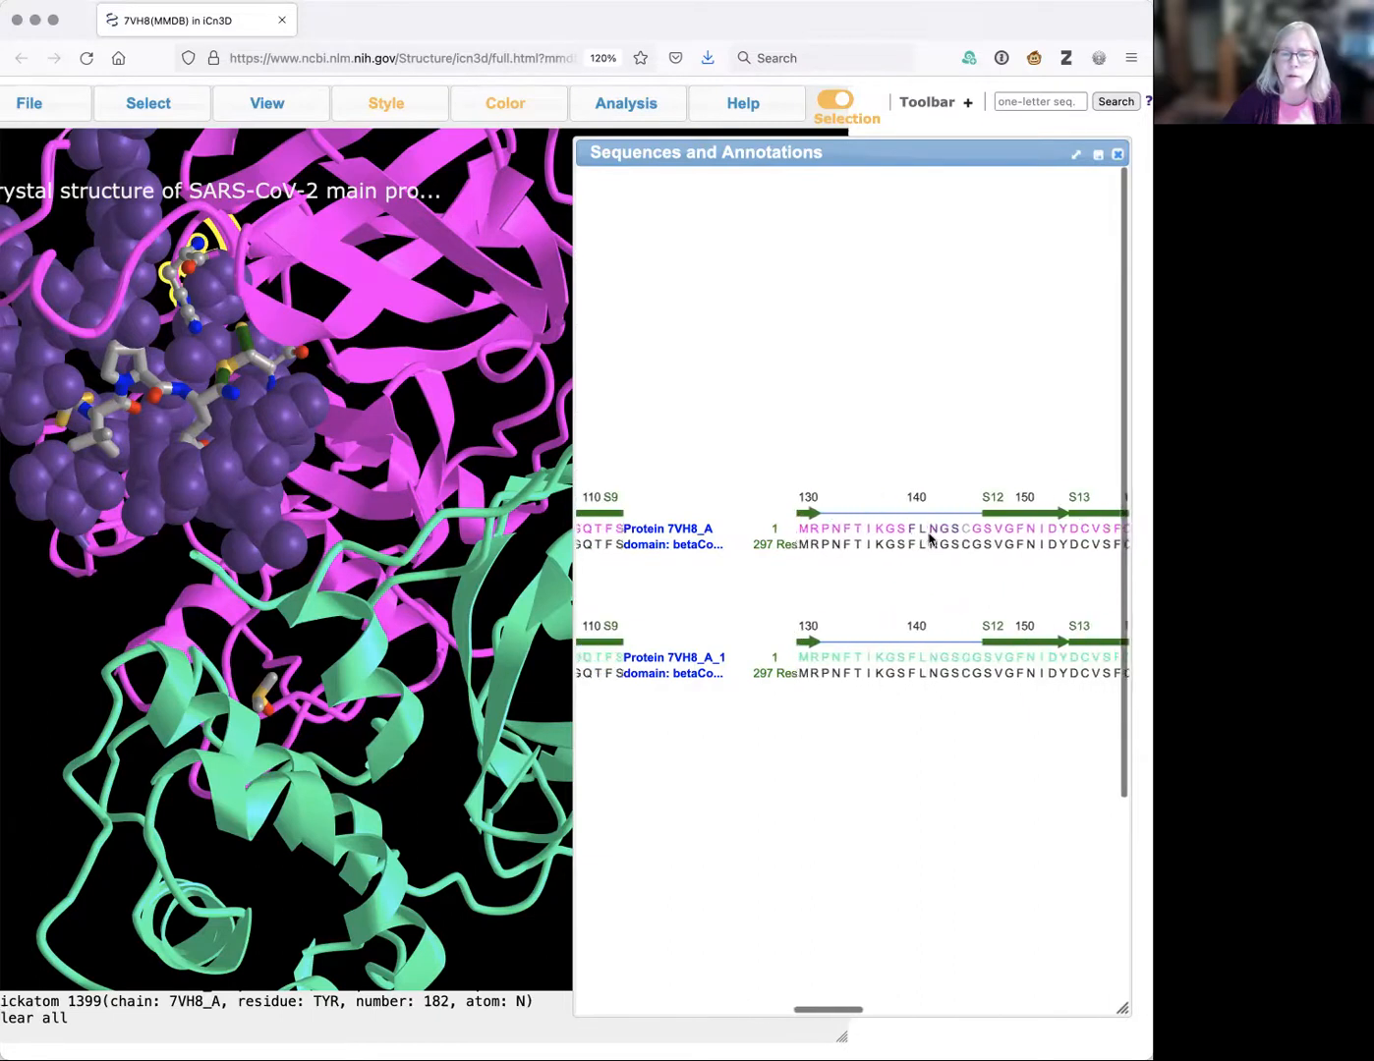
mouse_move(926, 529)
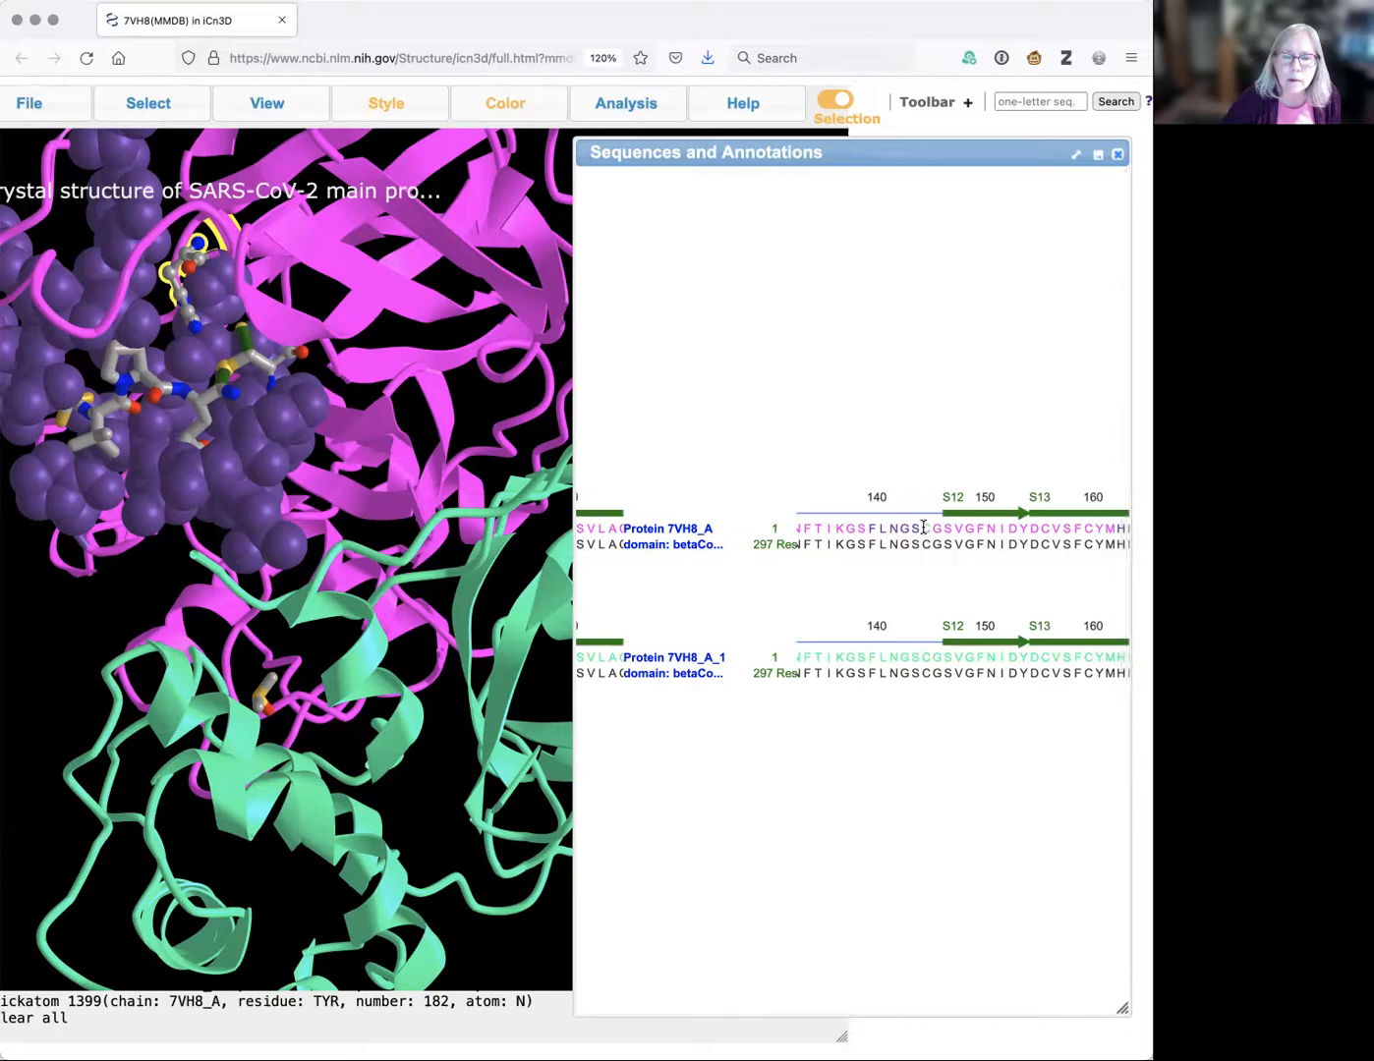
left_click(927, 528)
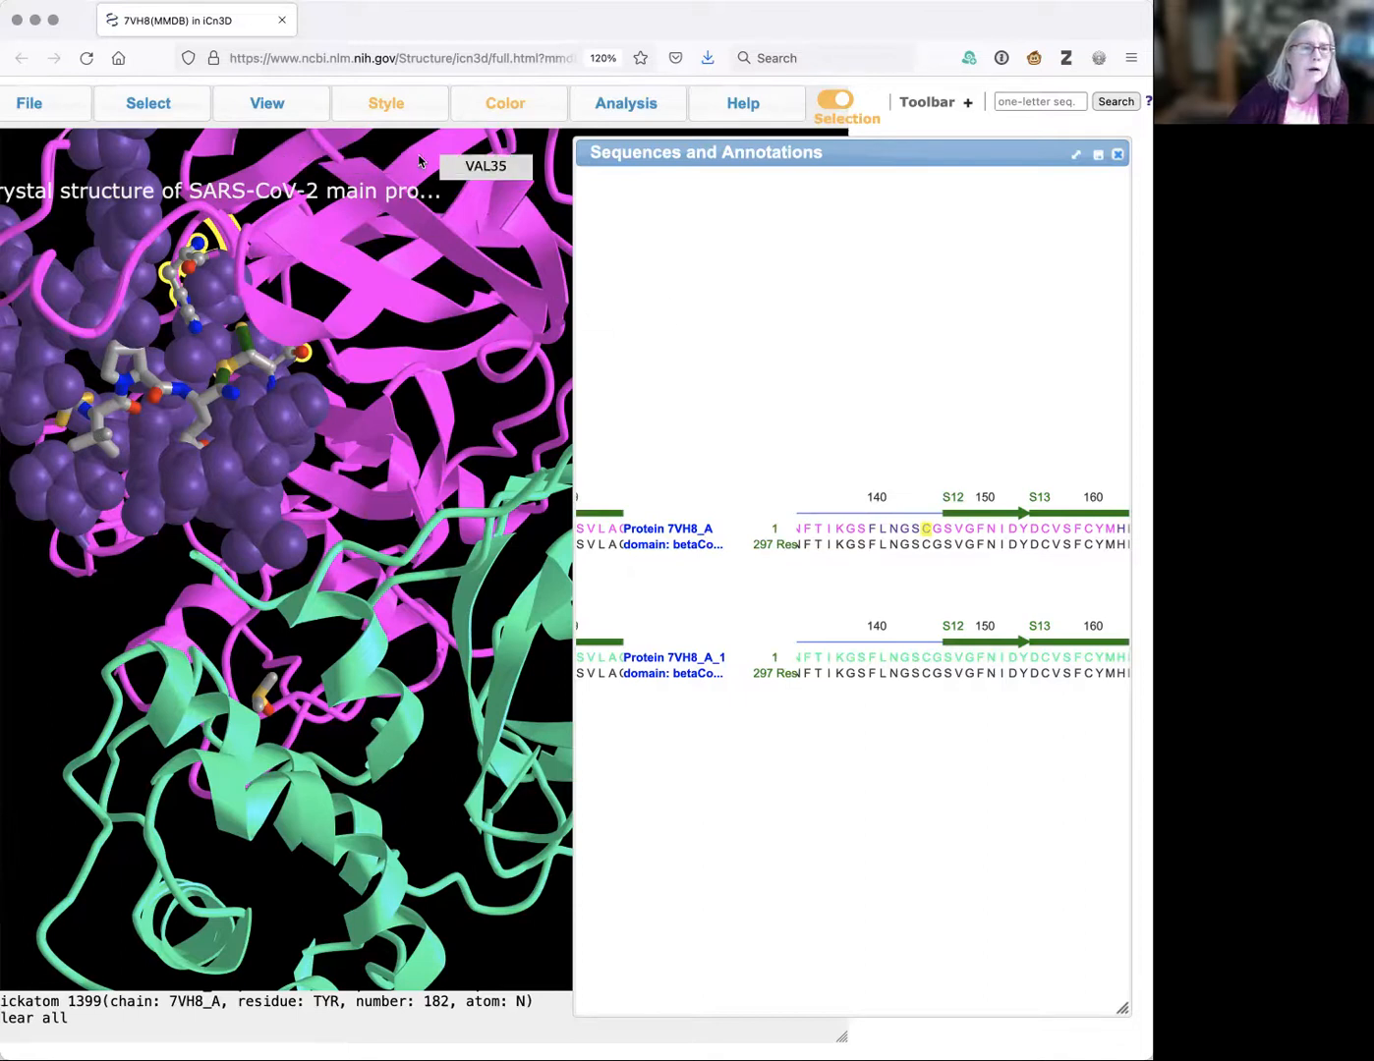
Save the current residue selection as a set named "active site".
left_click(171, 113)
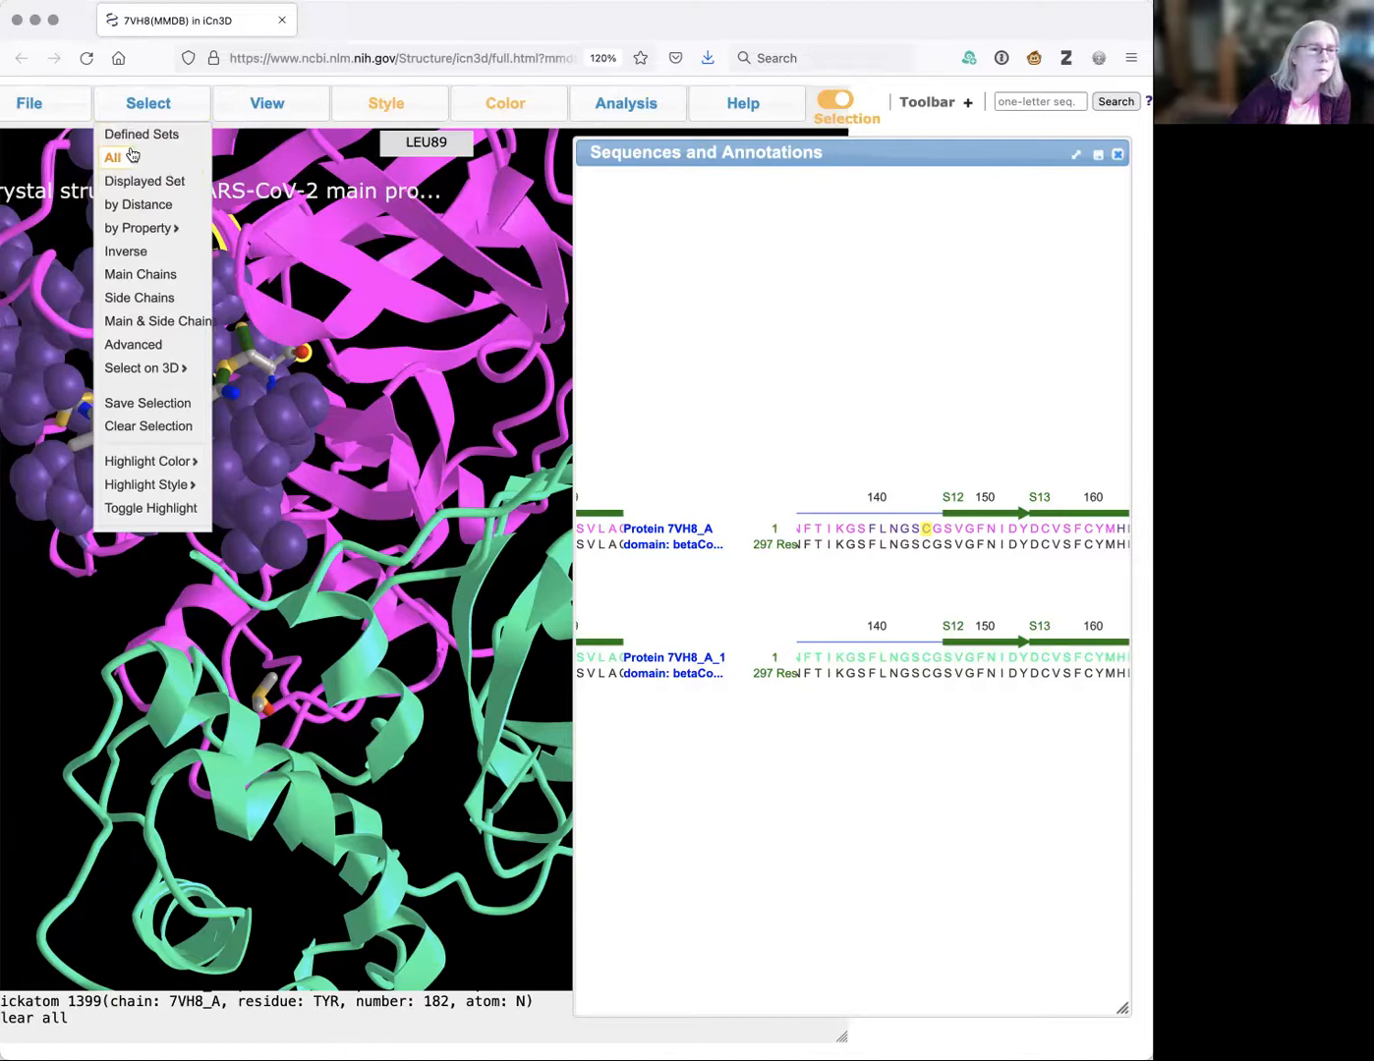
left_click(121, 412)
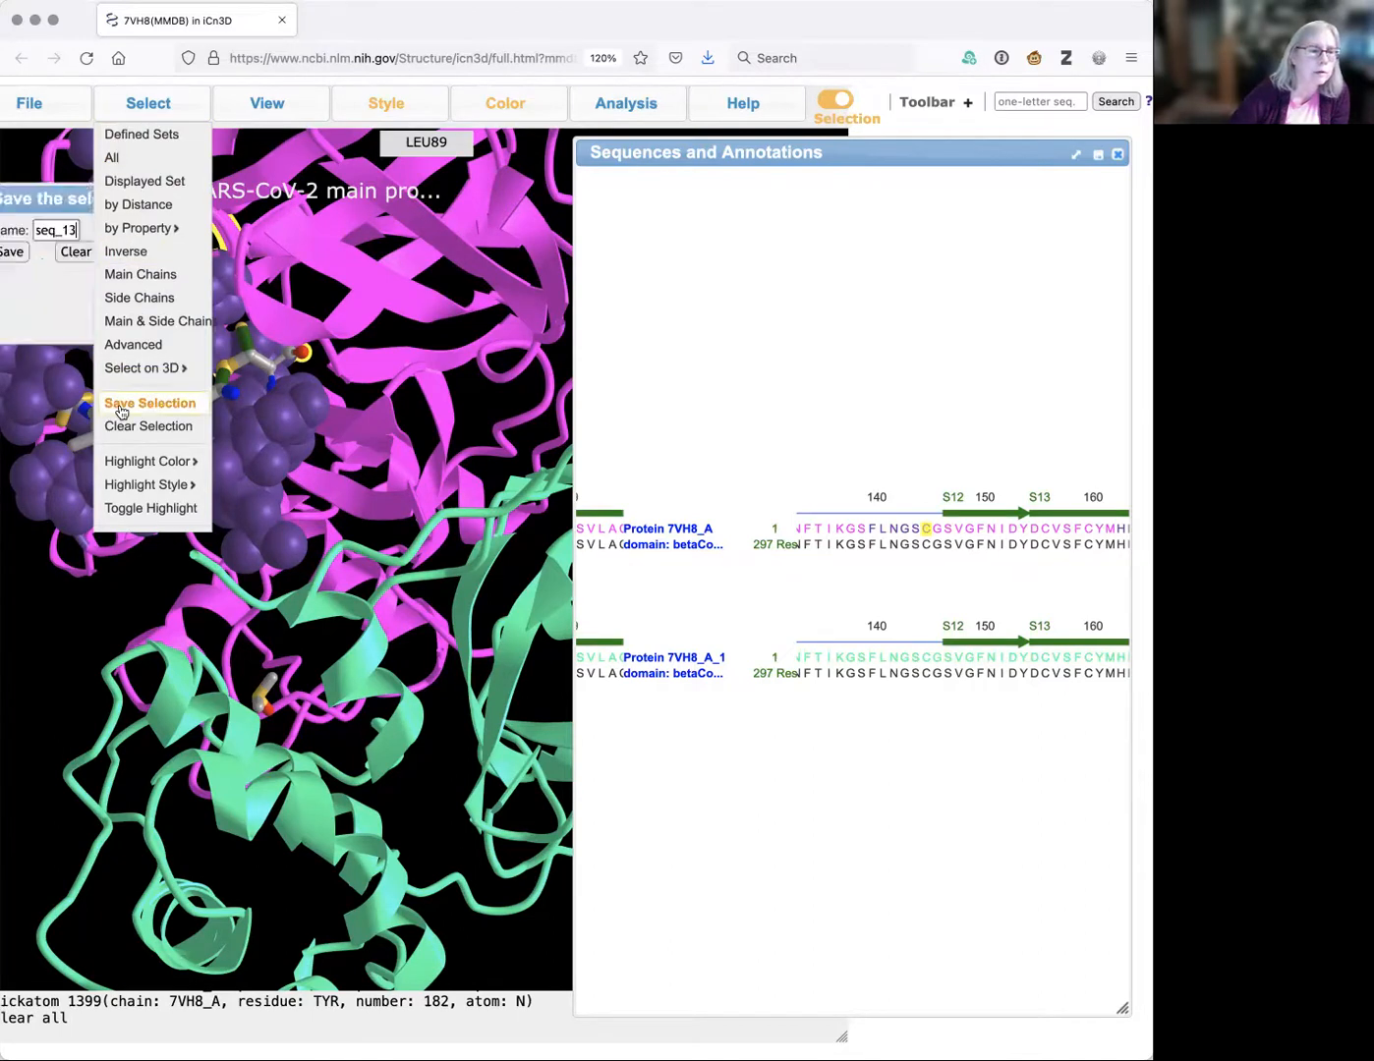
double_click(61, 227)
type("activie")
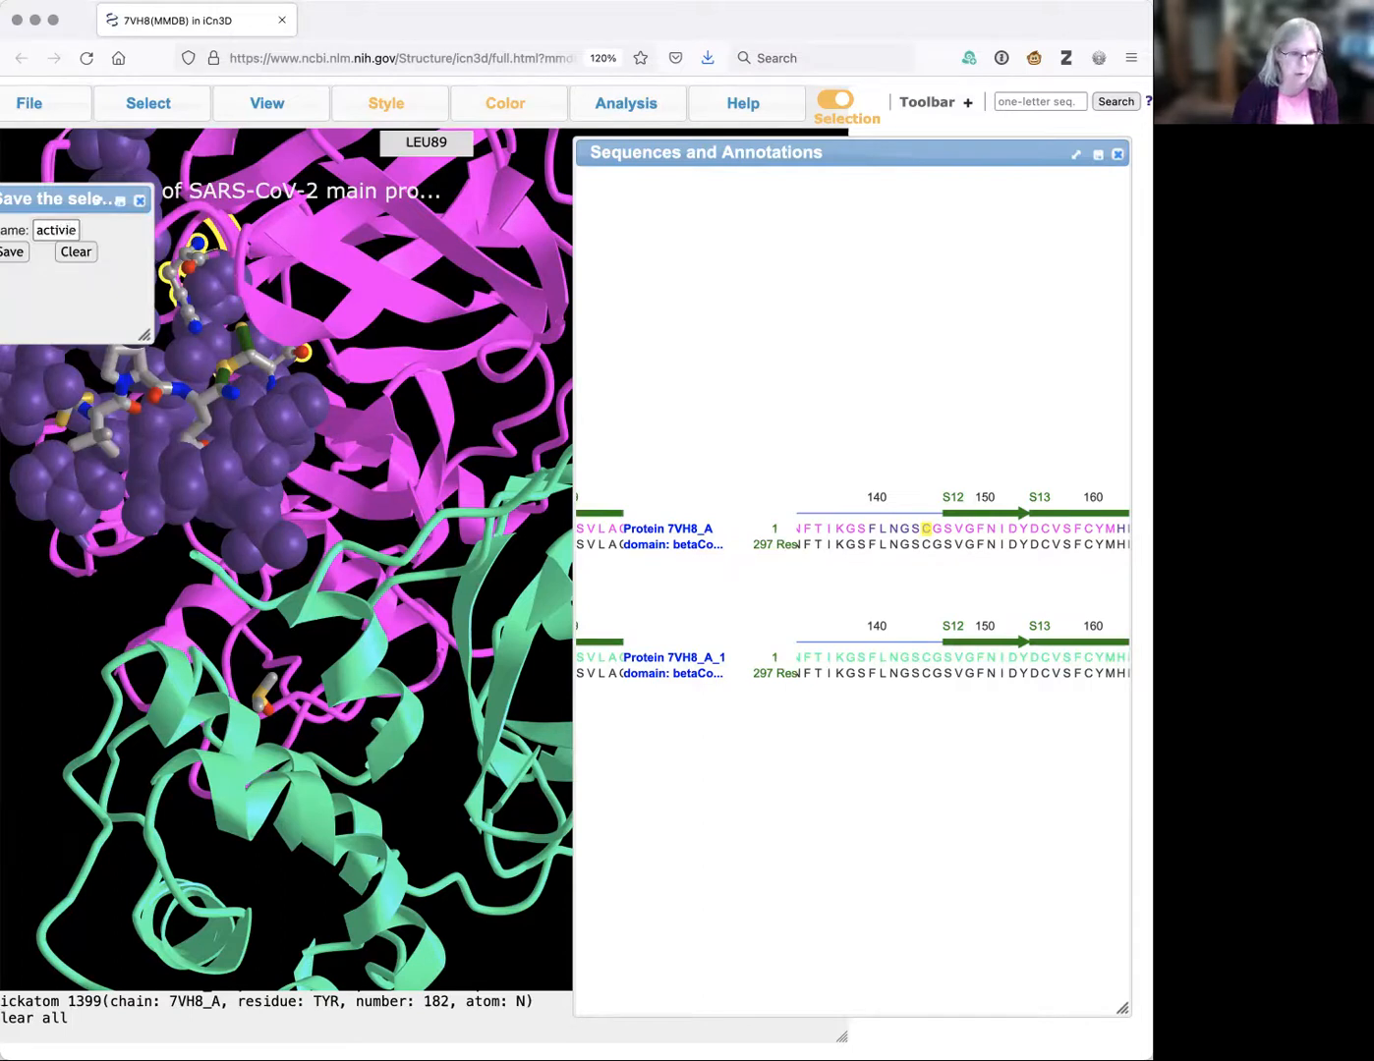
key("BackSpace")
key("BackSpace")
type("e site")
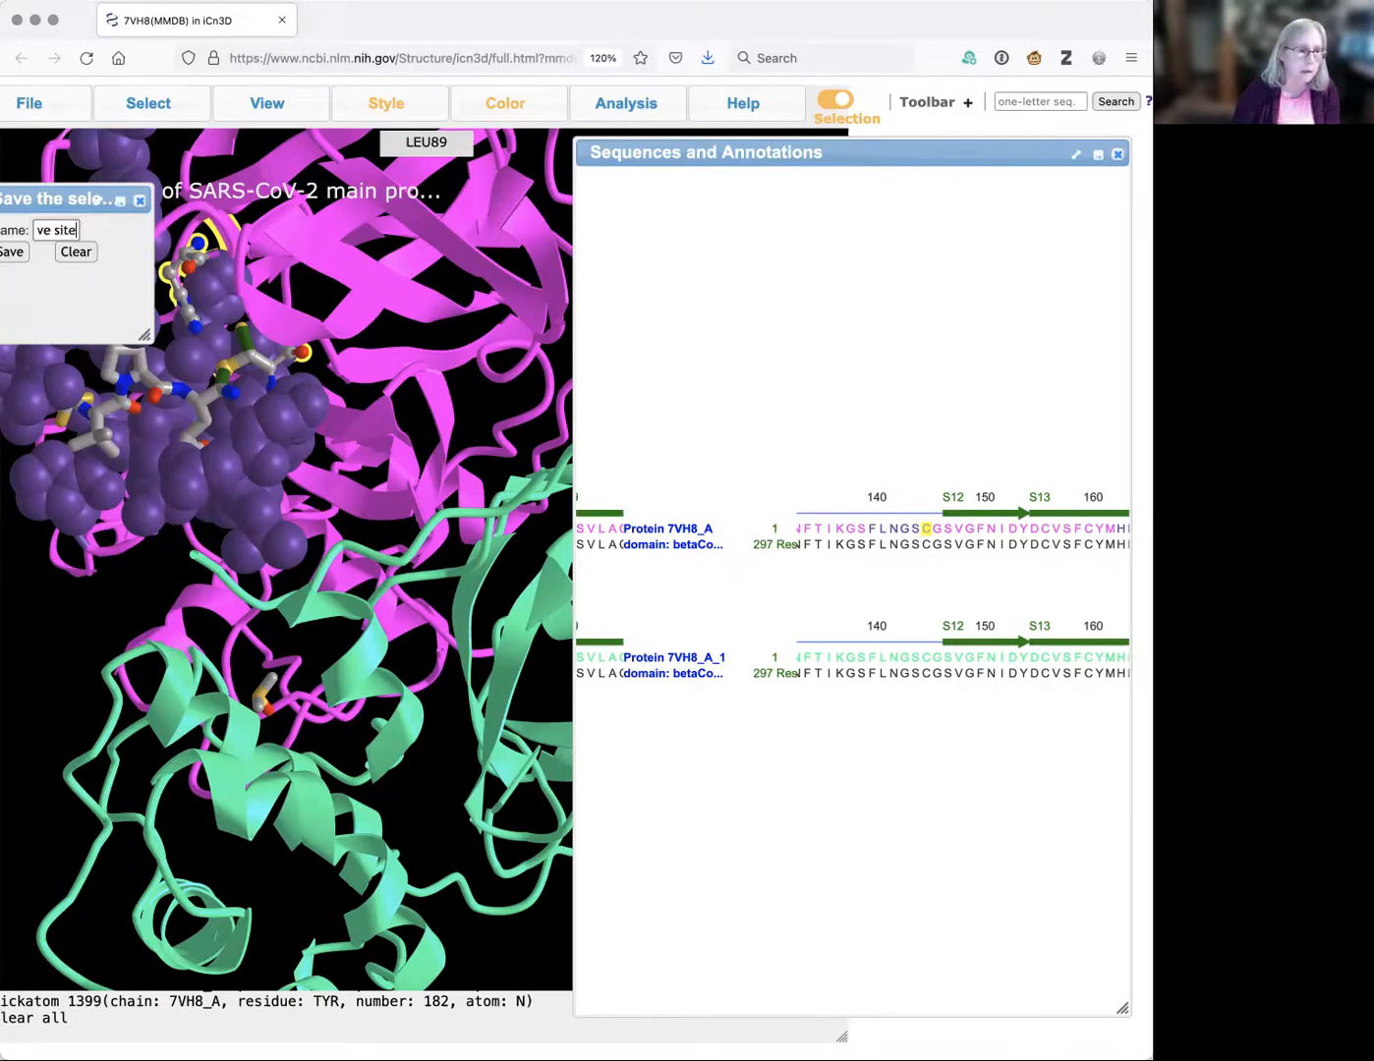
left_click(14, 253)
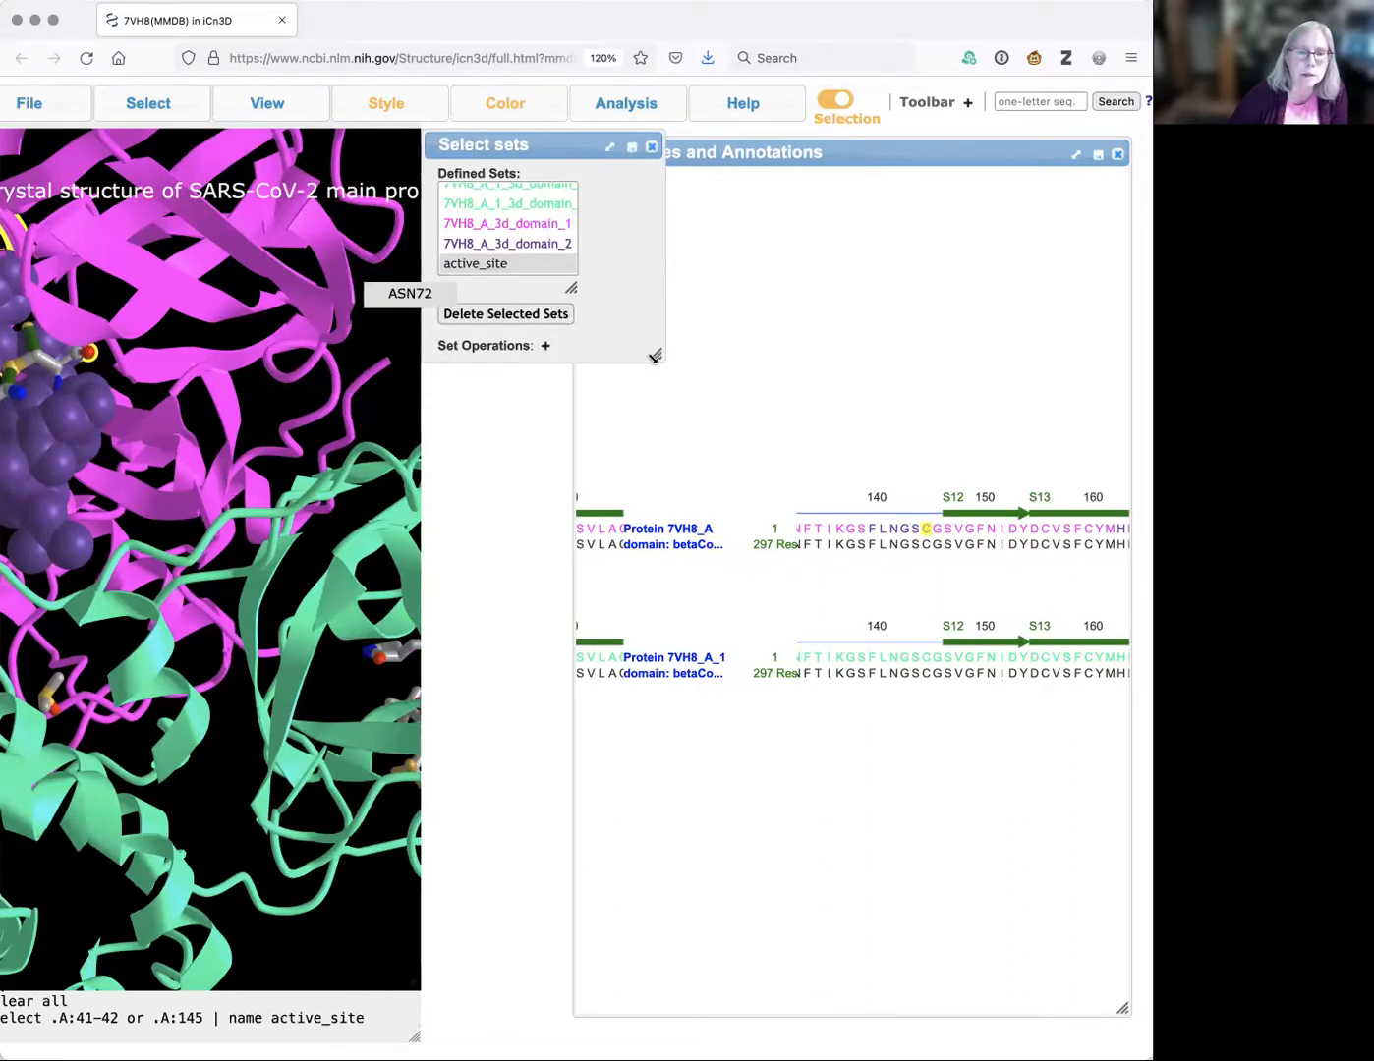
Enlarge the defined sets window and its list, and select the active_site and inhibitor sets together.
left_click_drag(656, 354, 687, 605)
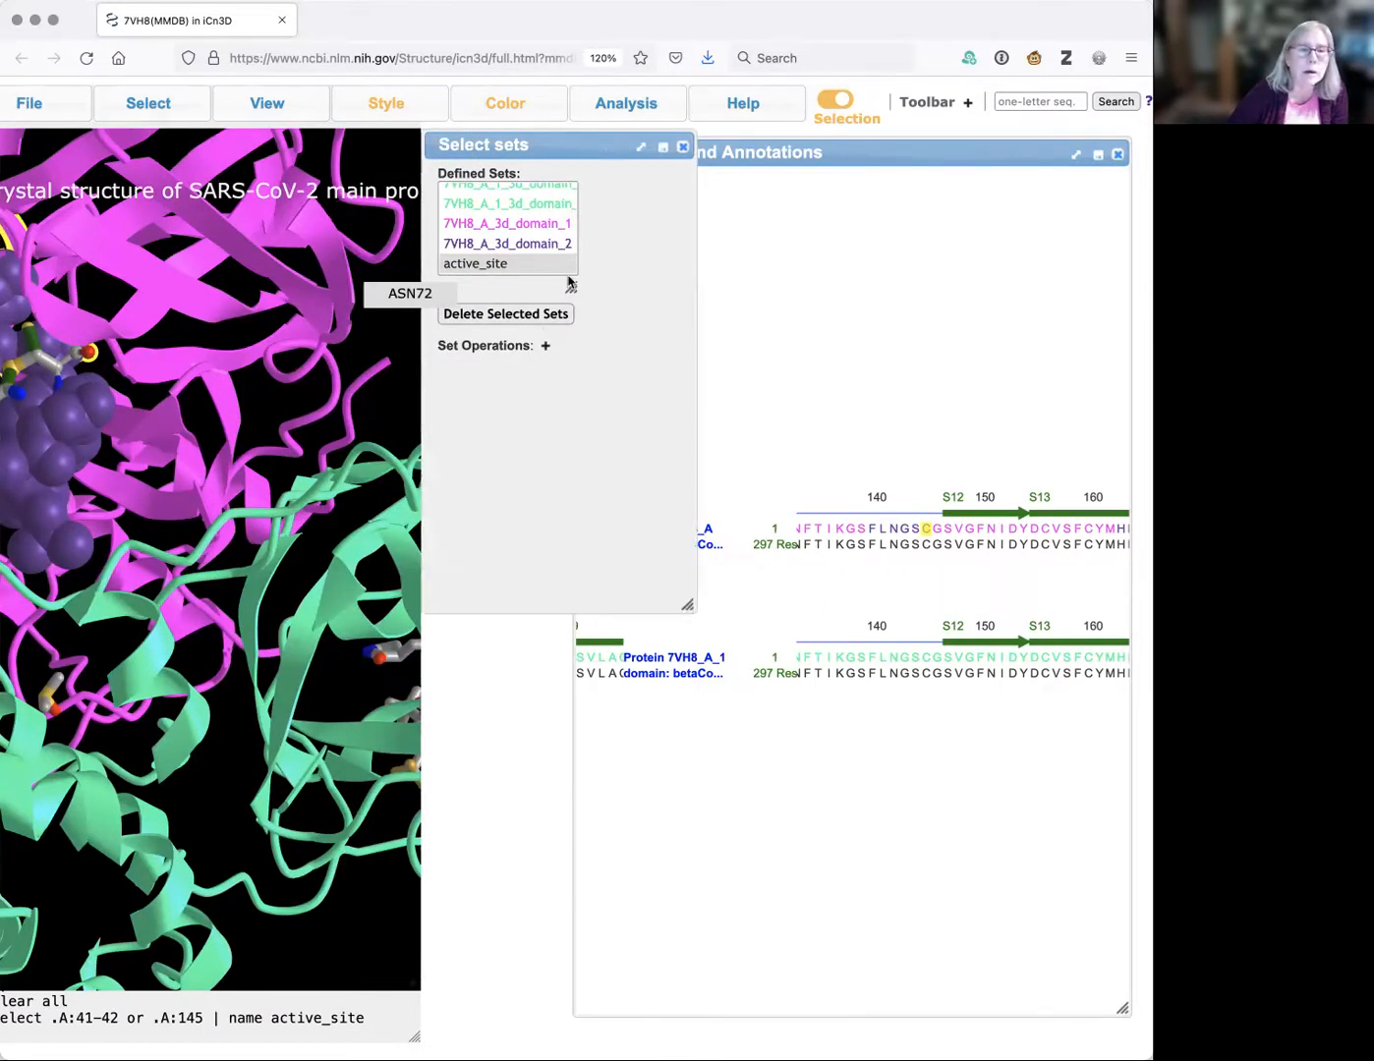
left_click_drag(570, 286, 603, 504)
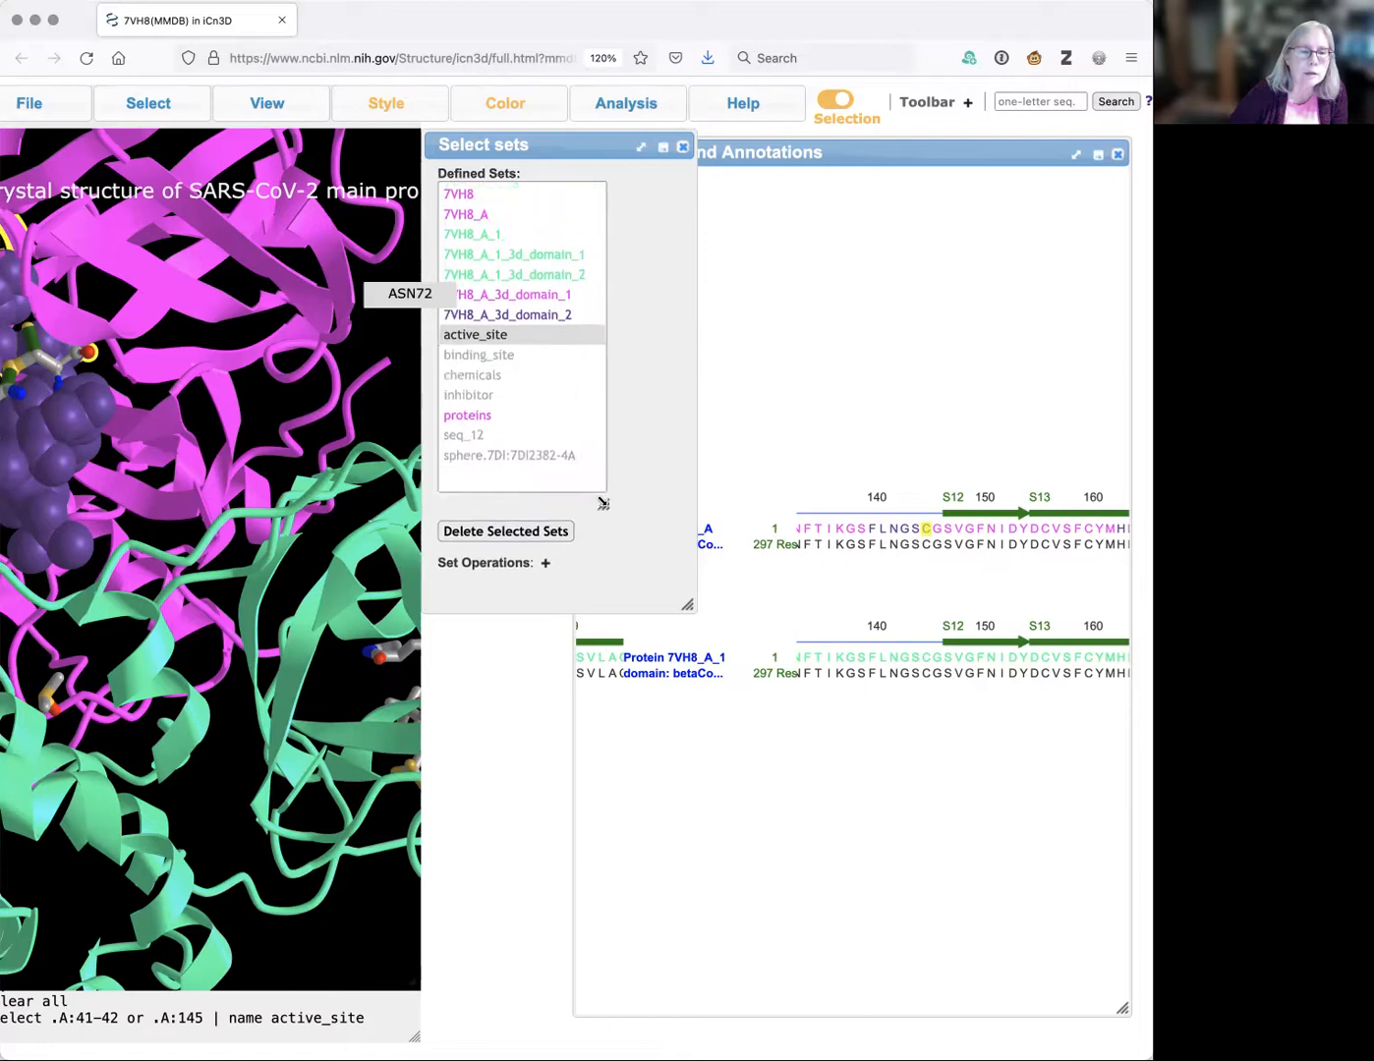
left_click(469, 398)
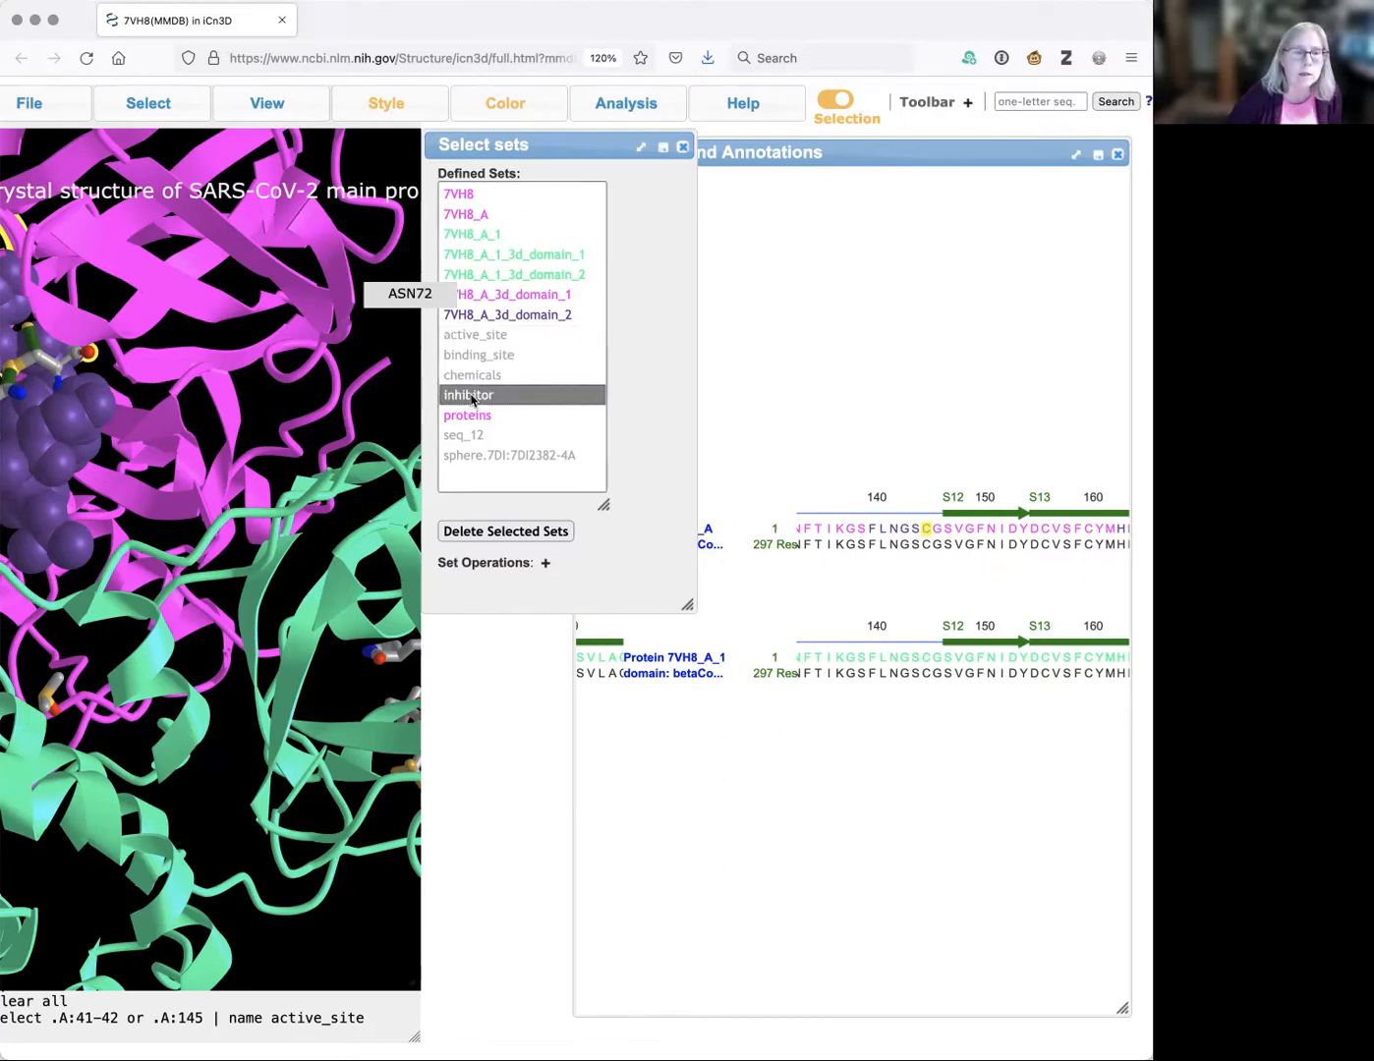
left_click(475, 336)
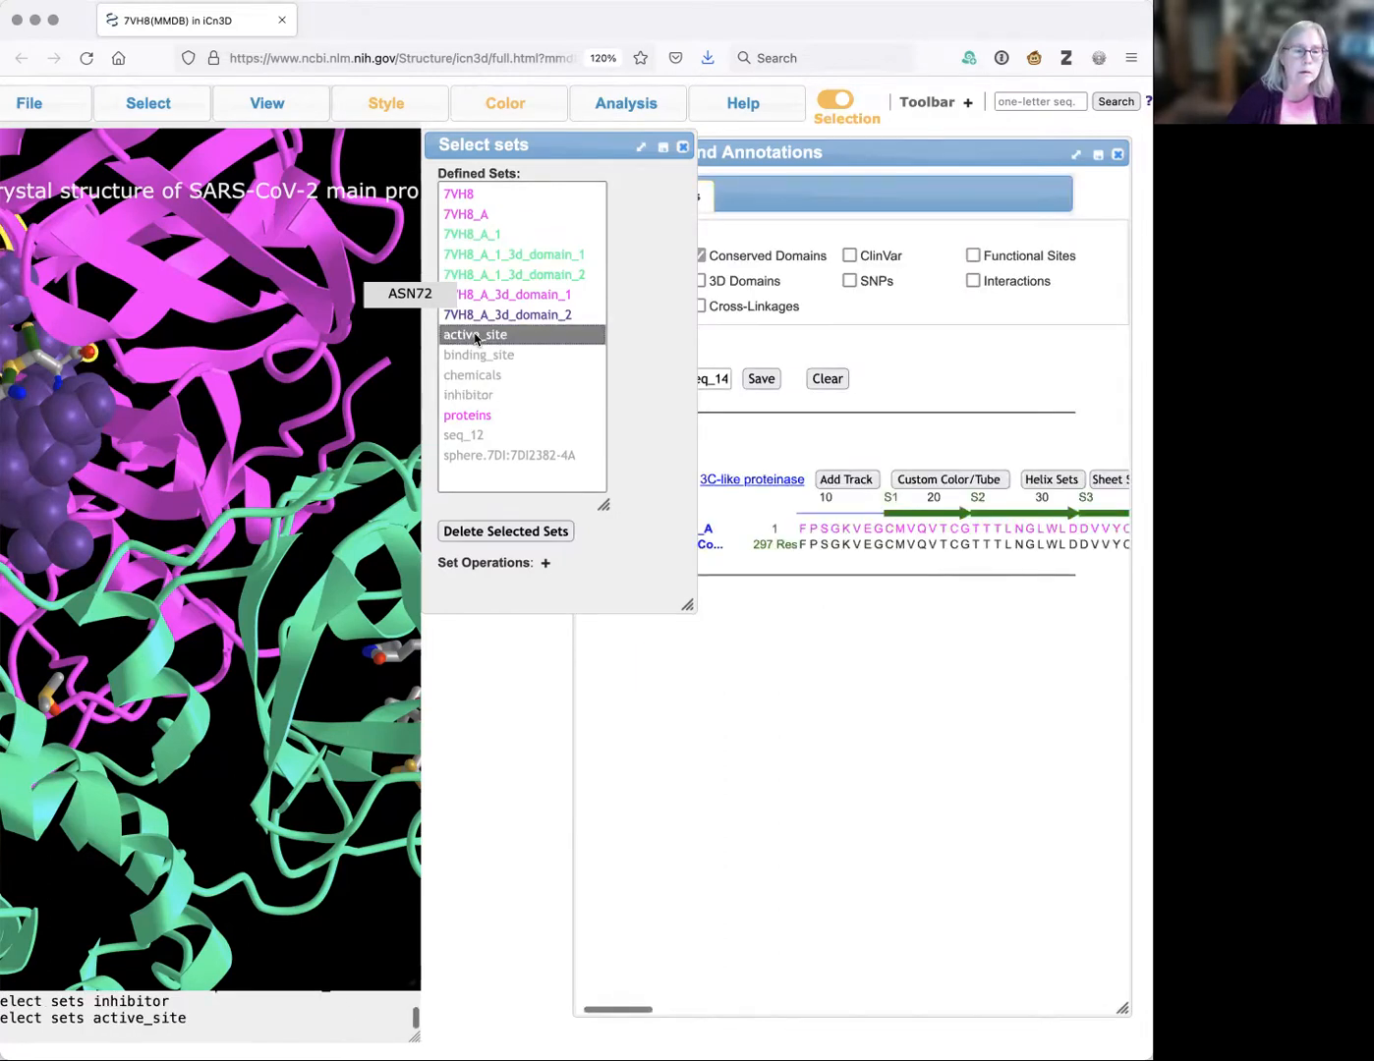
left_click(465, 397, "super")
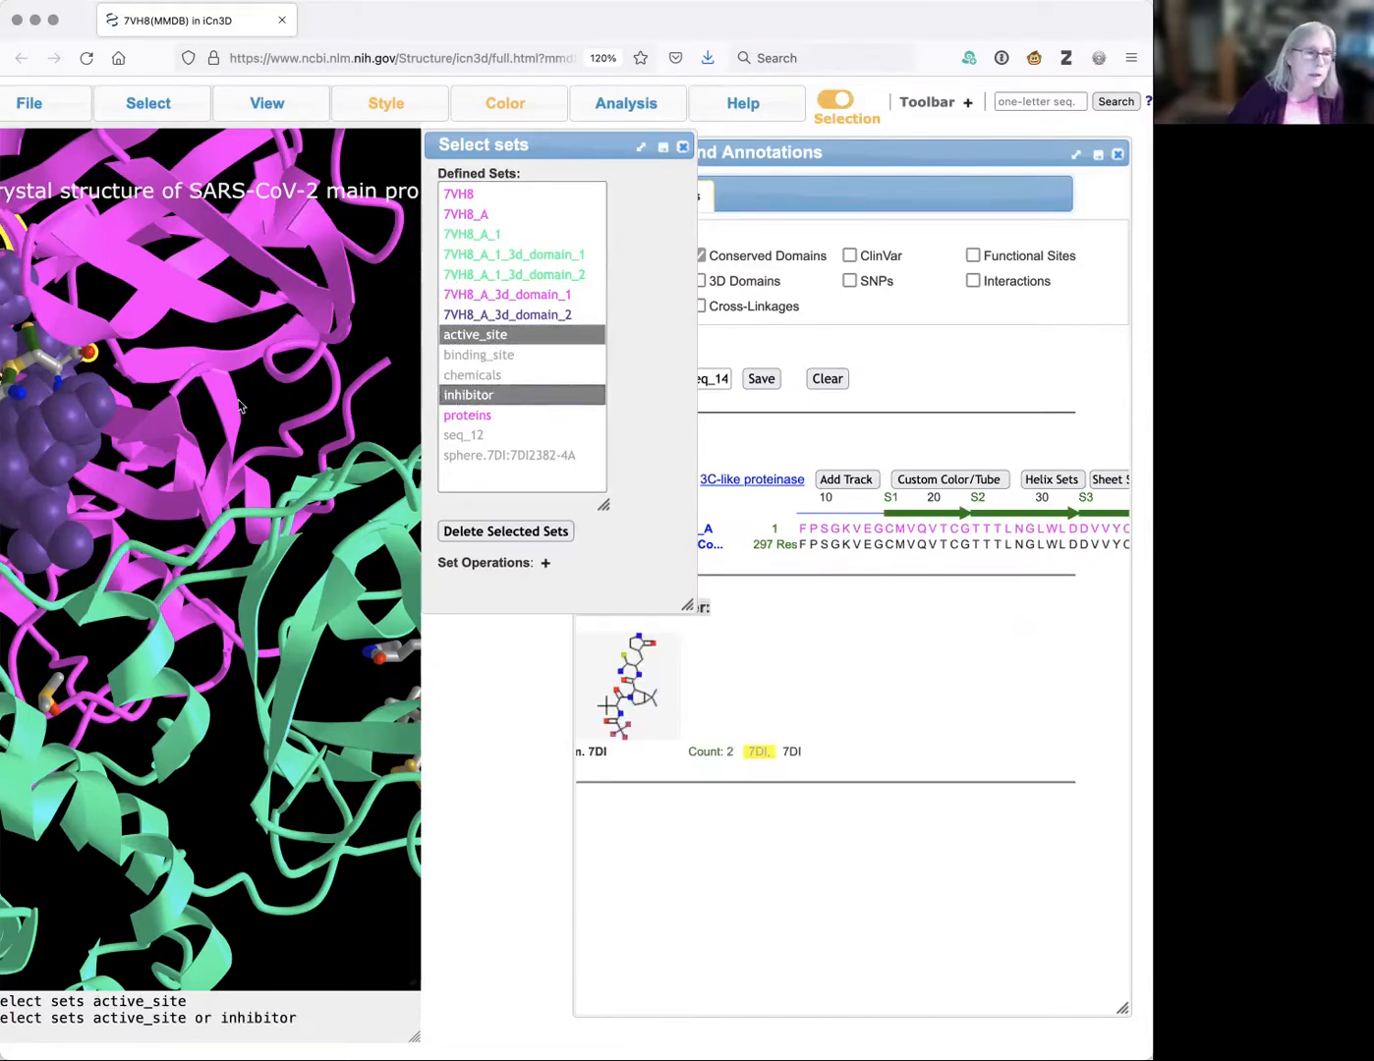
Display only the selected active_site and inhibitor sets, and move the sets and annotations windows away from the 3D structure.
mouse_move(111, 102)
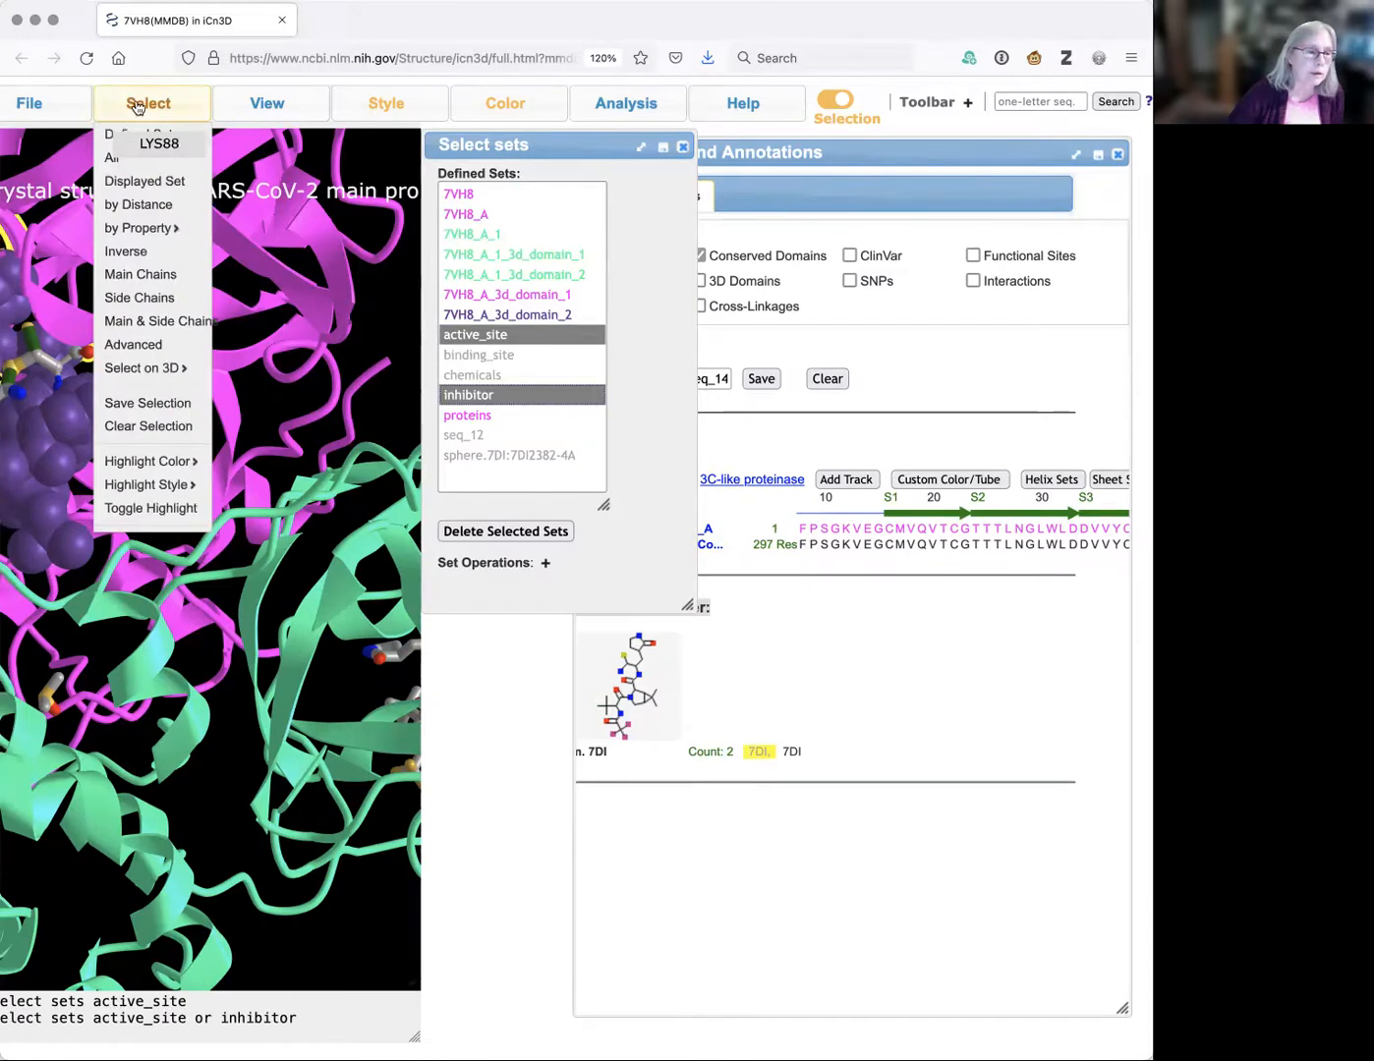
mouse_move(268, 107)
left_click(274, 140)
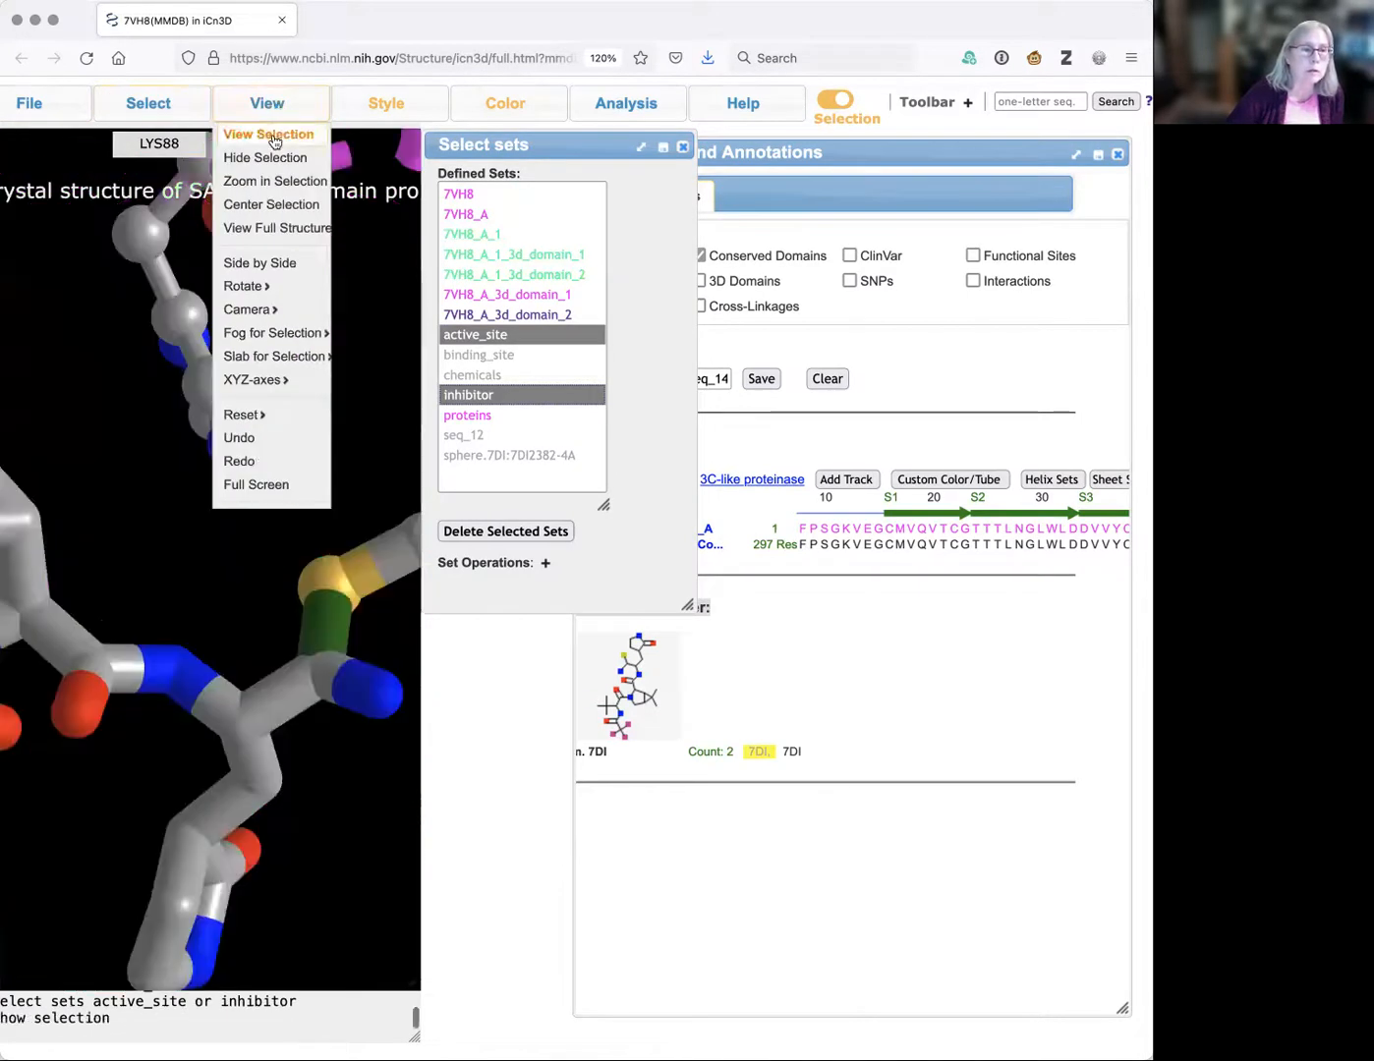
left_click_drag(561, 146, 1008, 156)
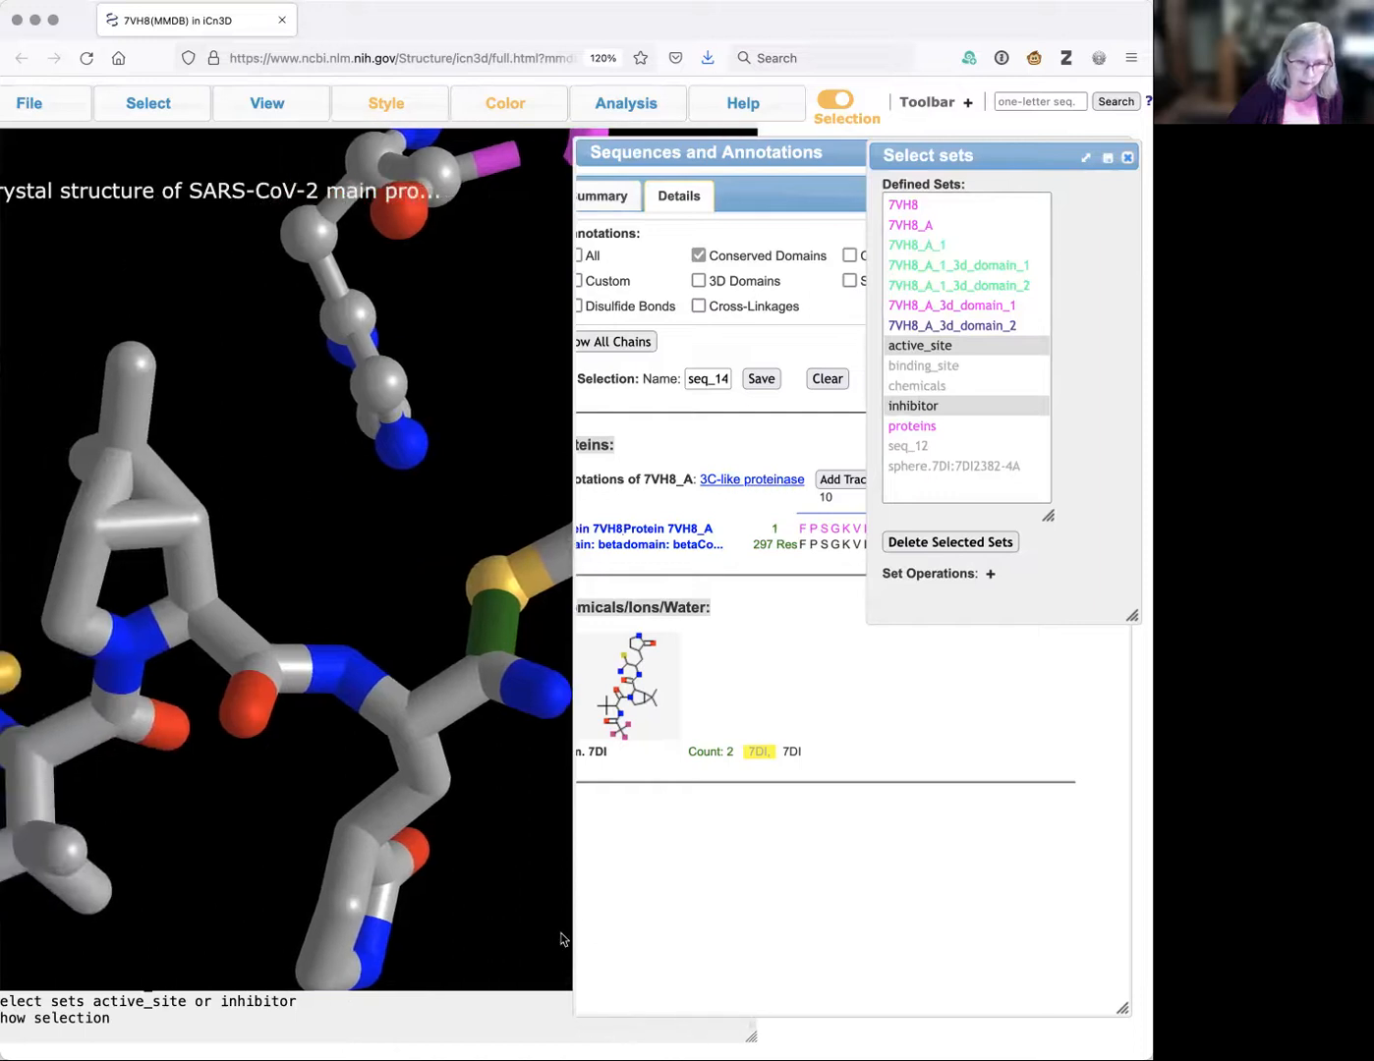
left_click_drag(749, 150, 1055, 146)
Examine HIS41, CYS145 and the link between the cysteine's sulfur atom and the inhibitor in the 3D structure.
mouse_move(542, 608)
left_mouse_down()
mouse_move(545, 525)
mouse_move(567, 555)
mouse_move(541, 575)
left_mouse_up()
mouse_move(367, 426)
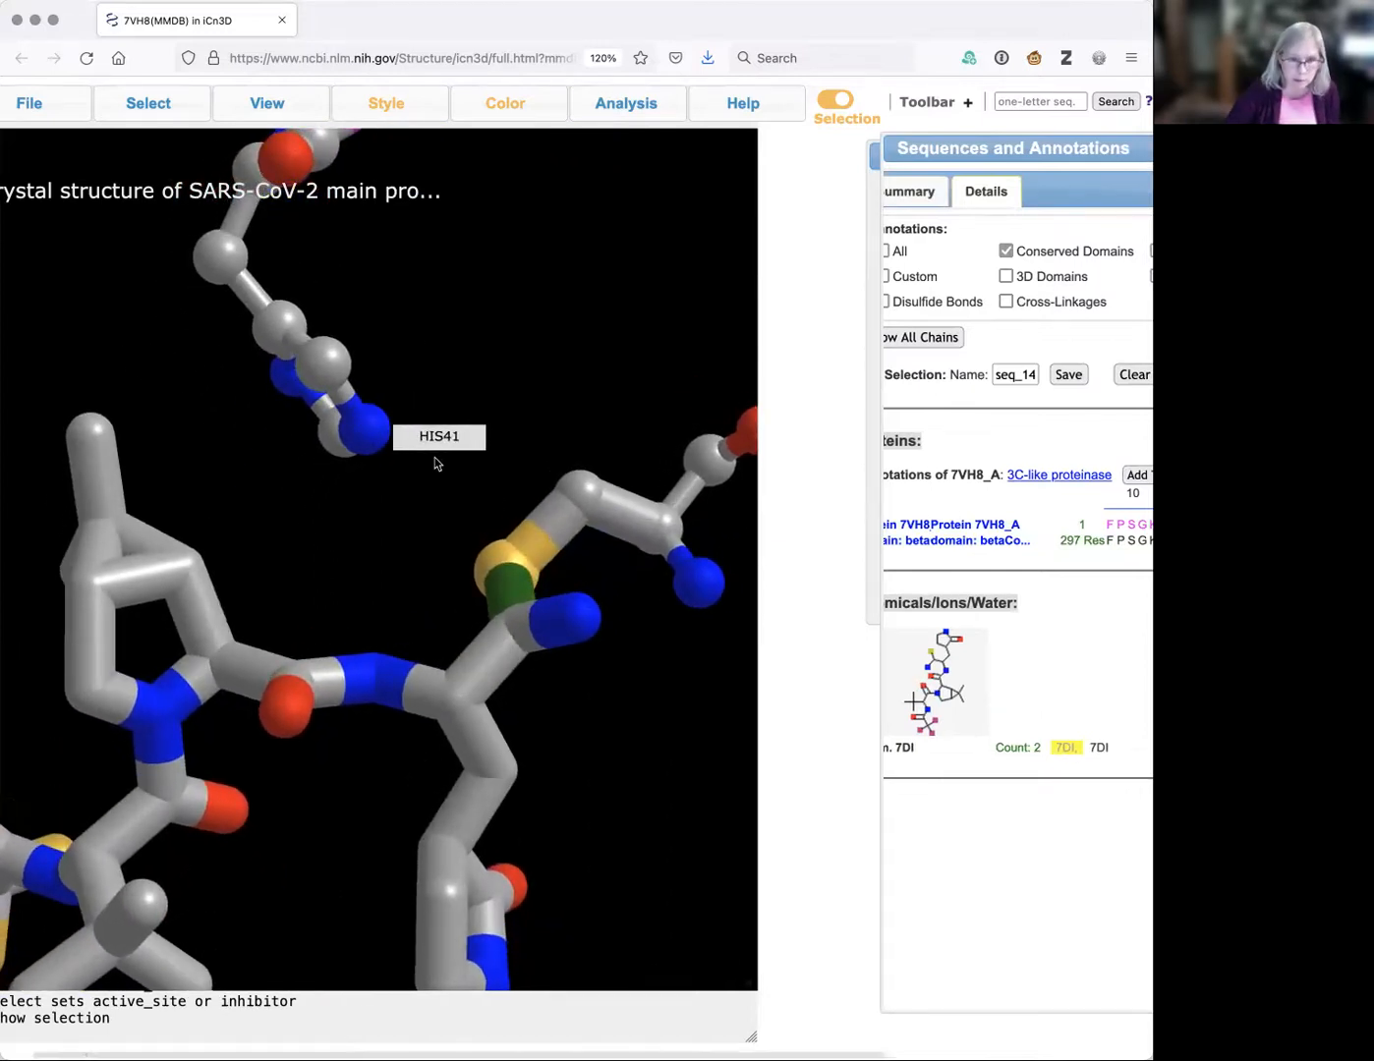
mouse_move(511, 566)
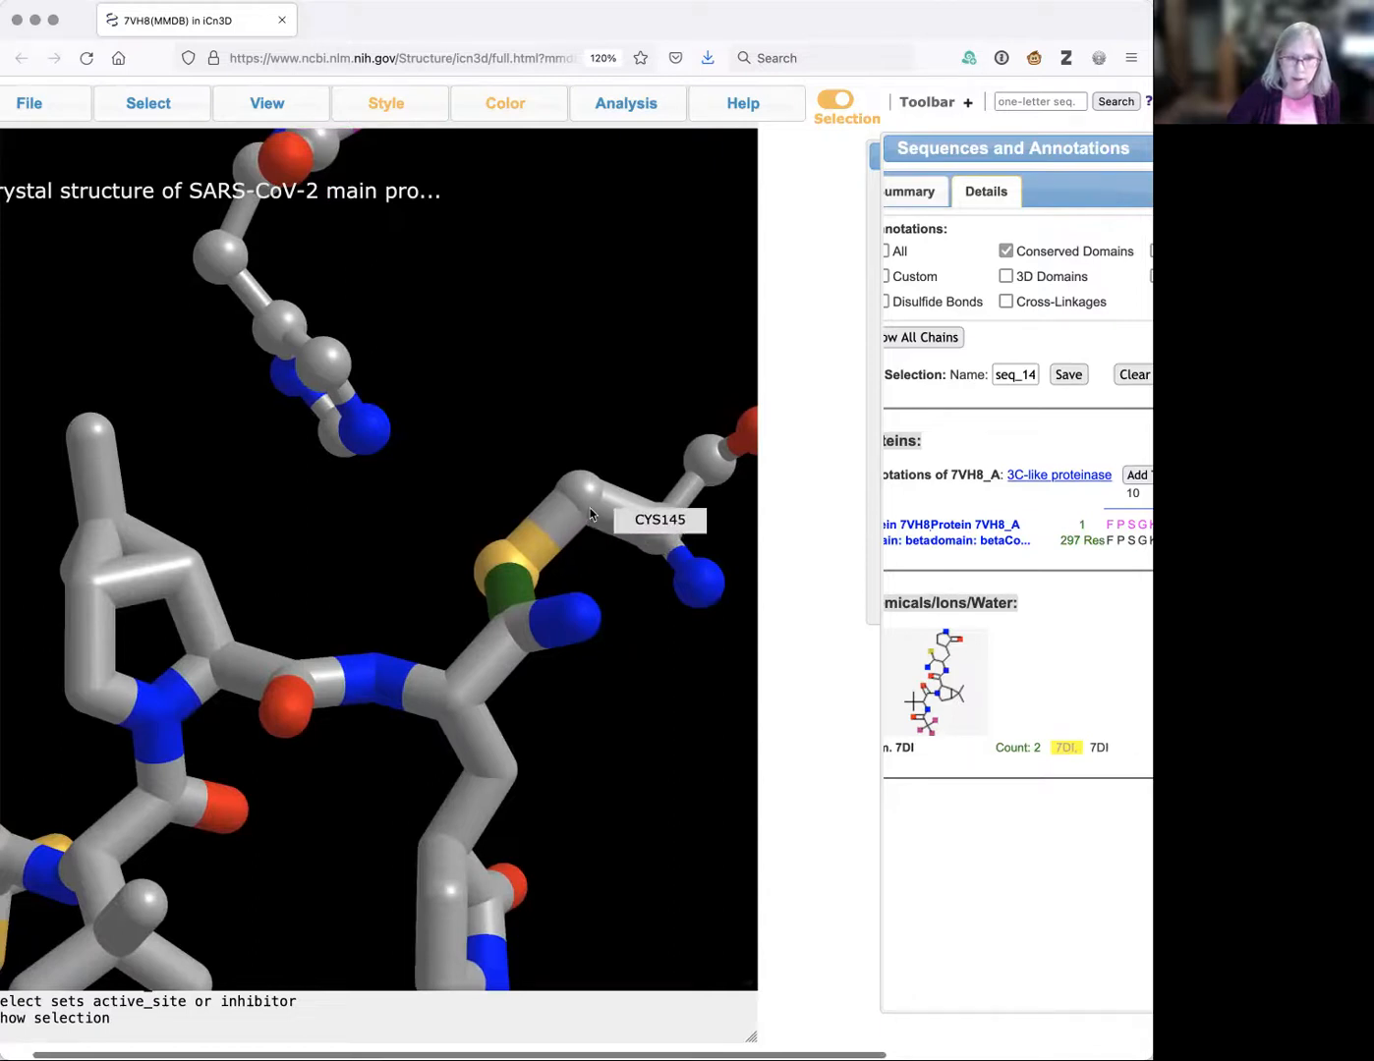
left_click_drag(532, 588, 541, 608)
mouse_move(462, 554)
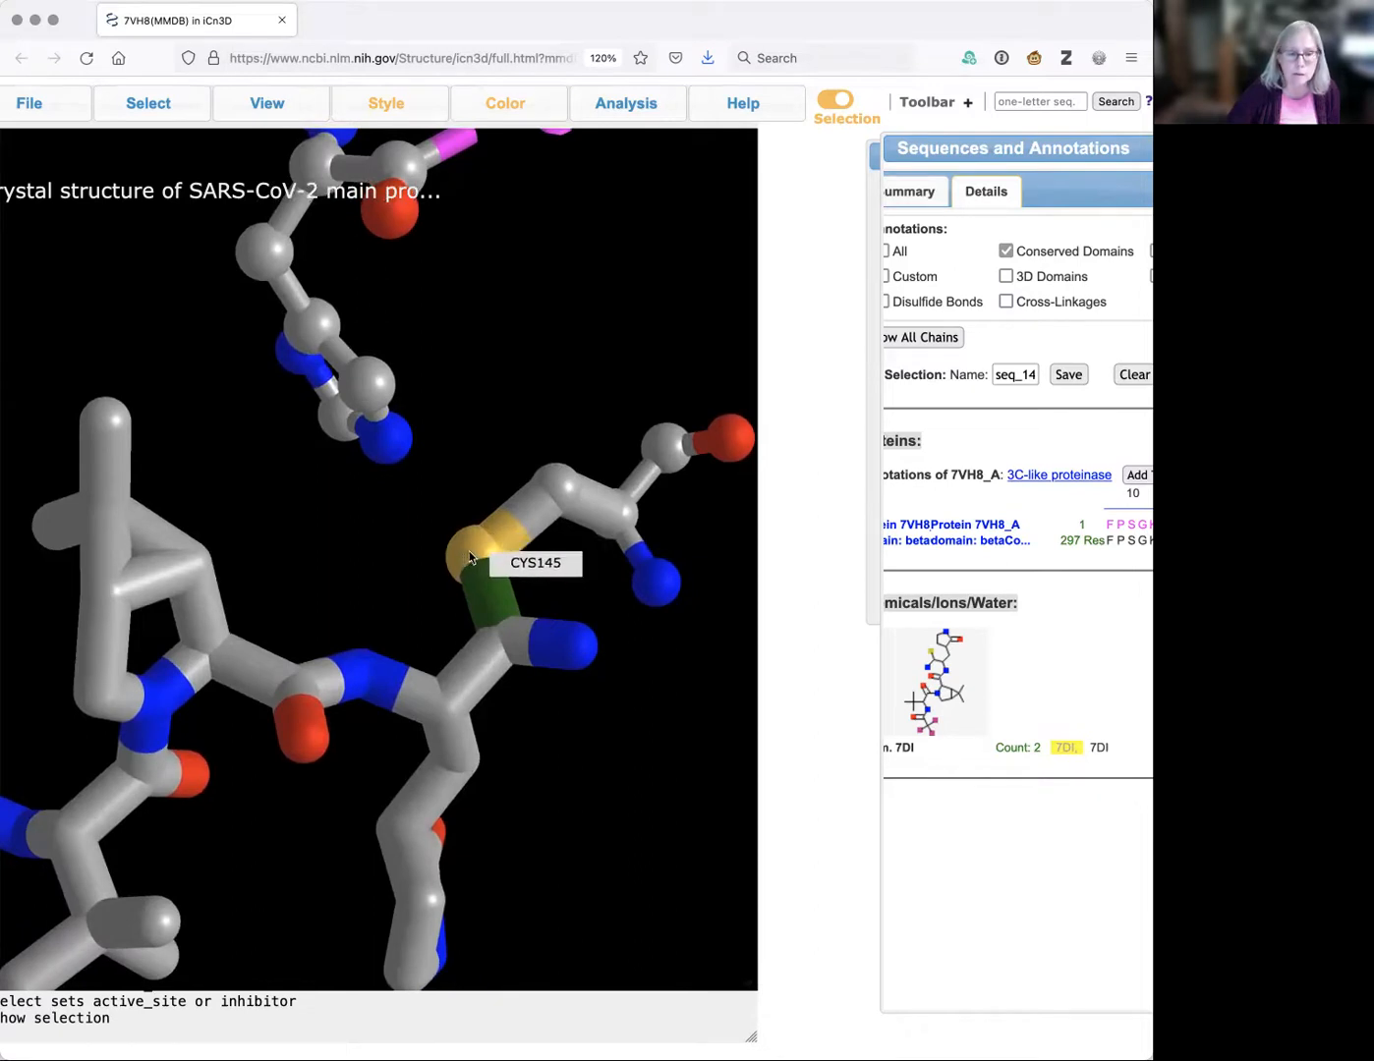
mouse_move(497, 603)
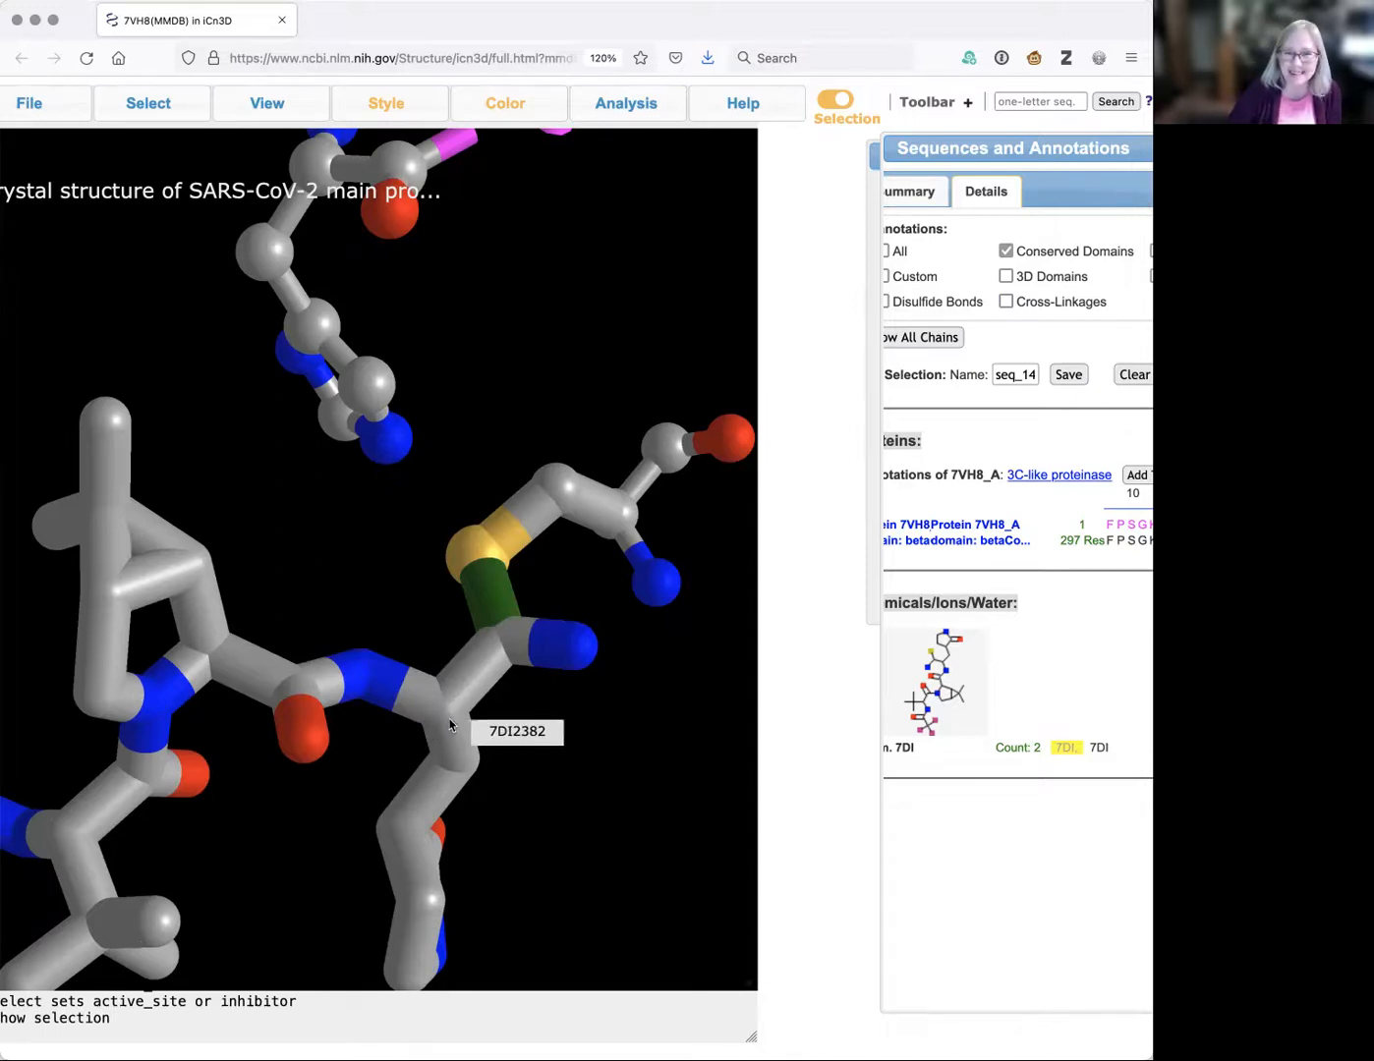
Select the defined sets active_site, binding_site and inhibitor together, and display only this selection in the 3D structure.
scroll(461, 711, "left", 3)
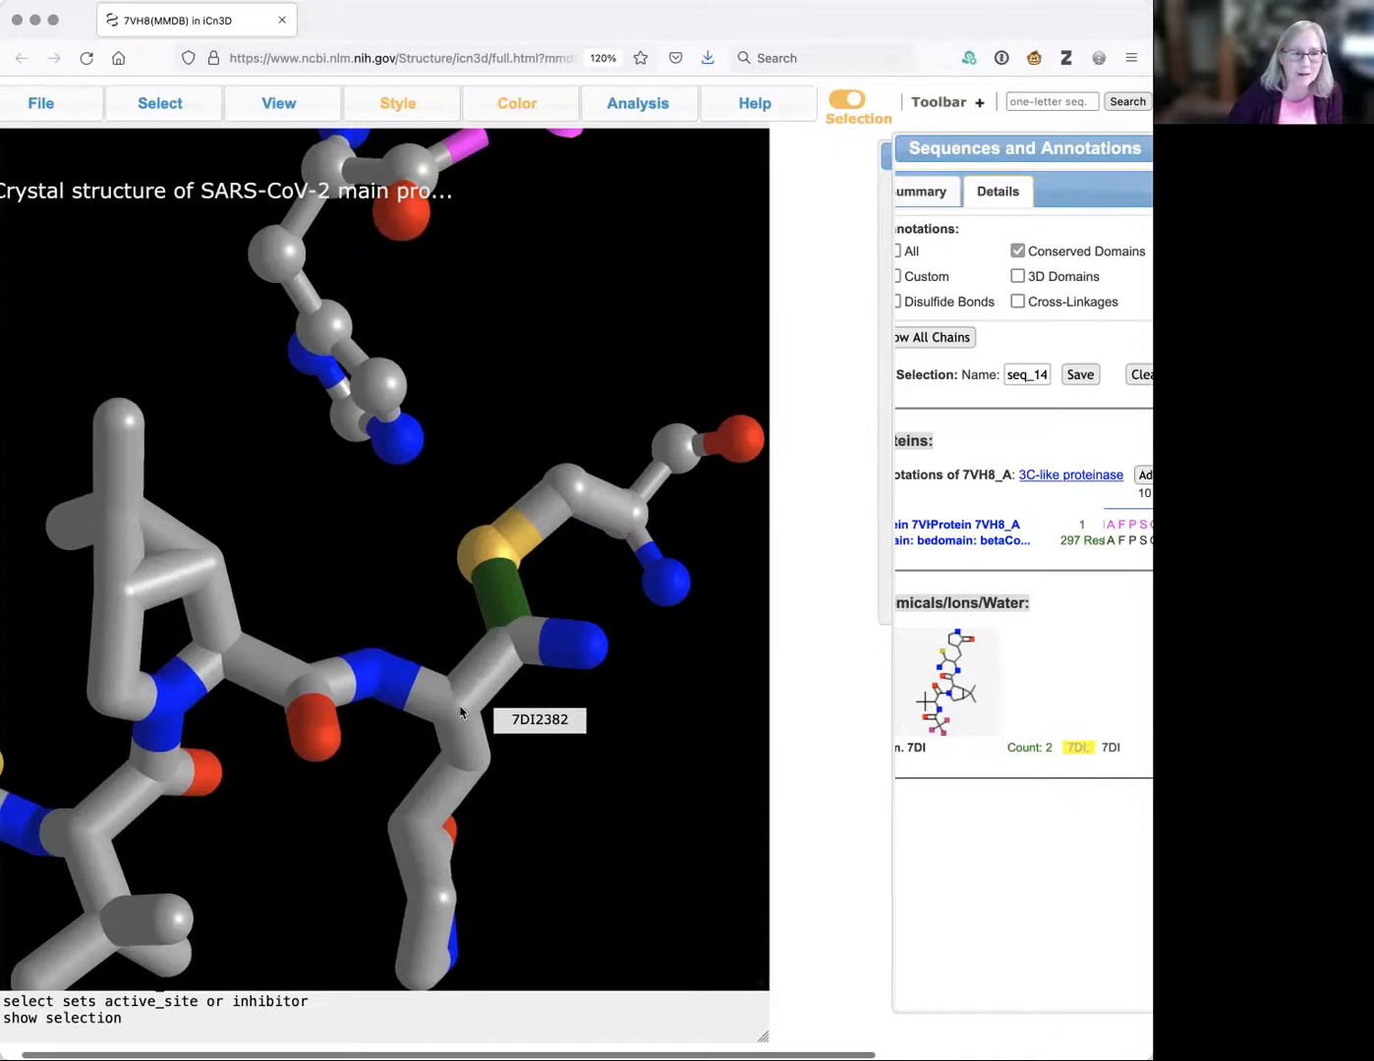
scroll(460, 705, "down", 3)
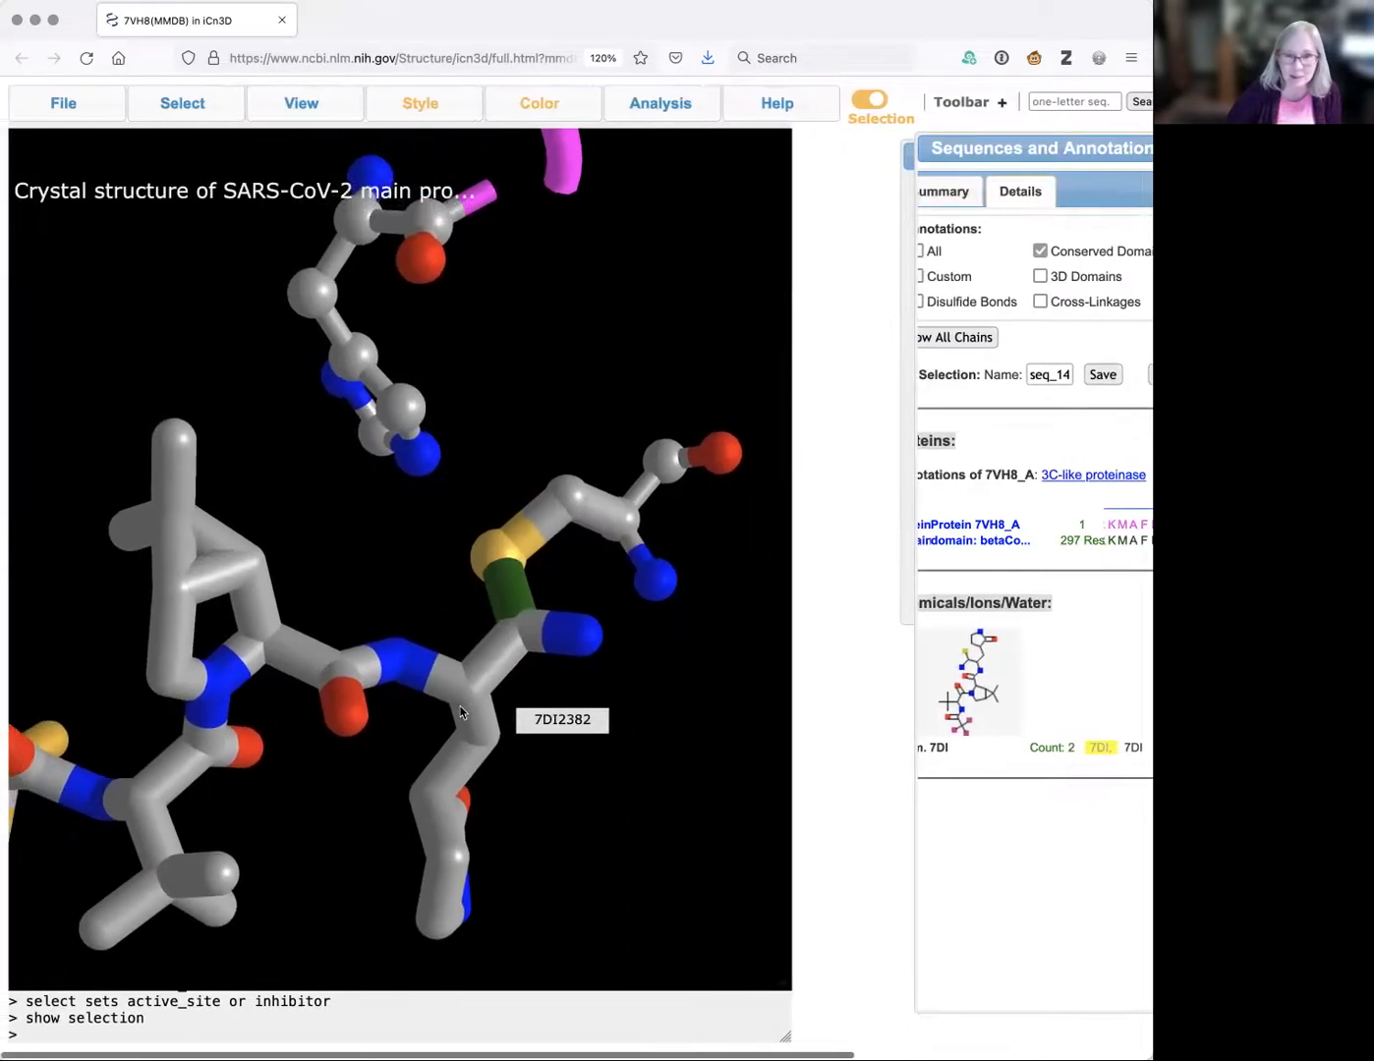
scroll(425, 858, "down", 1)
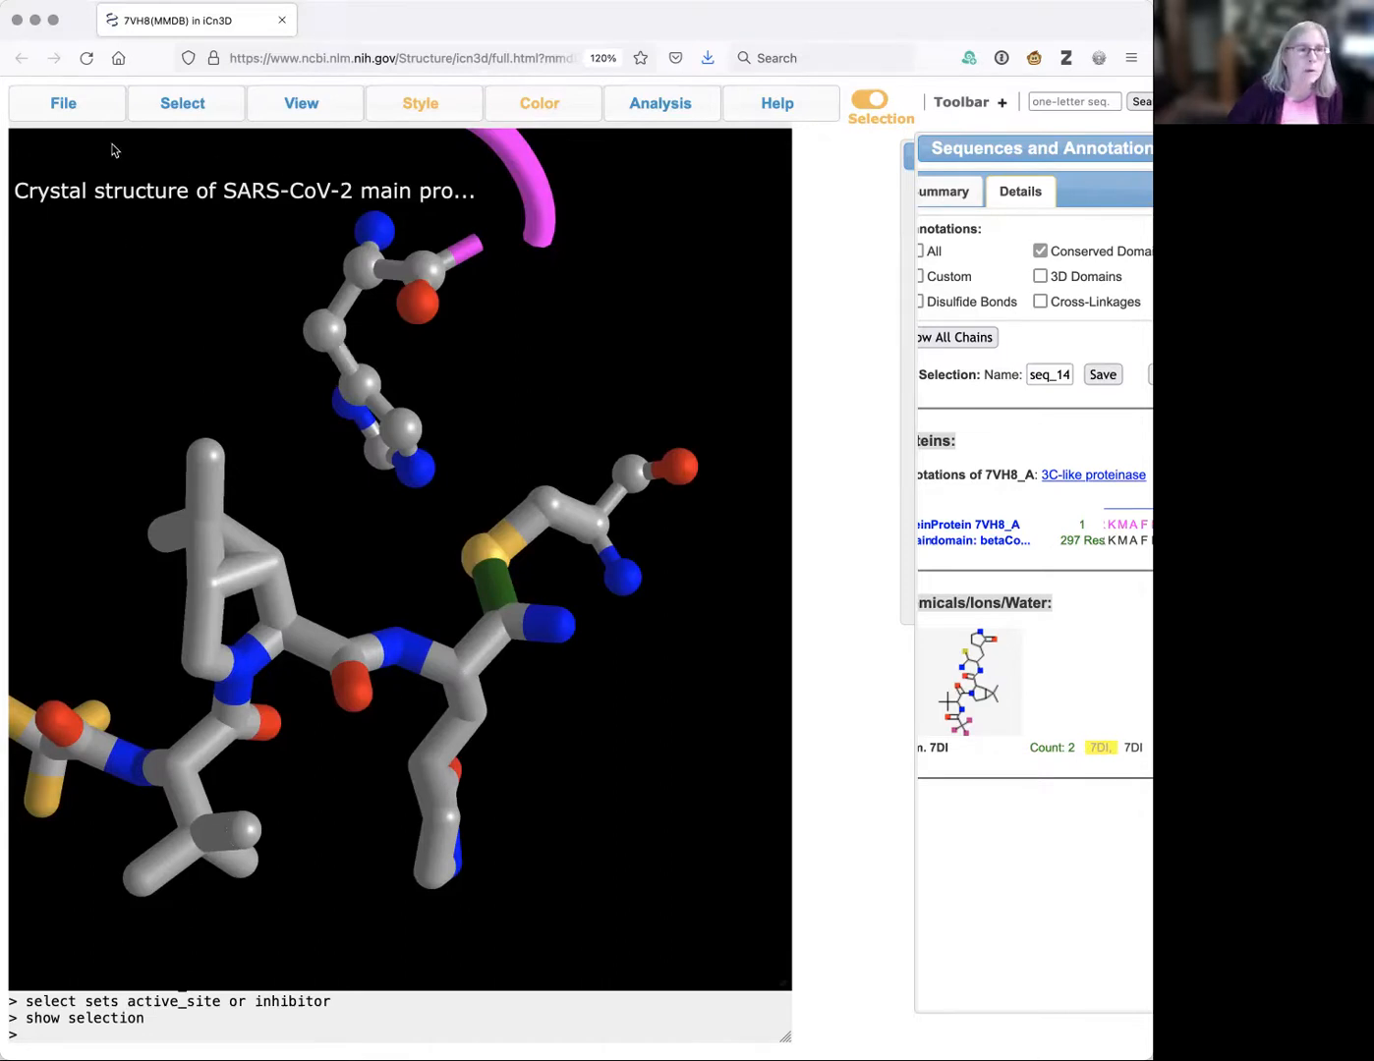
mouse_move(183, 104)
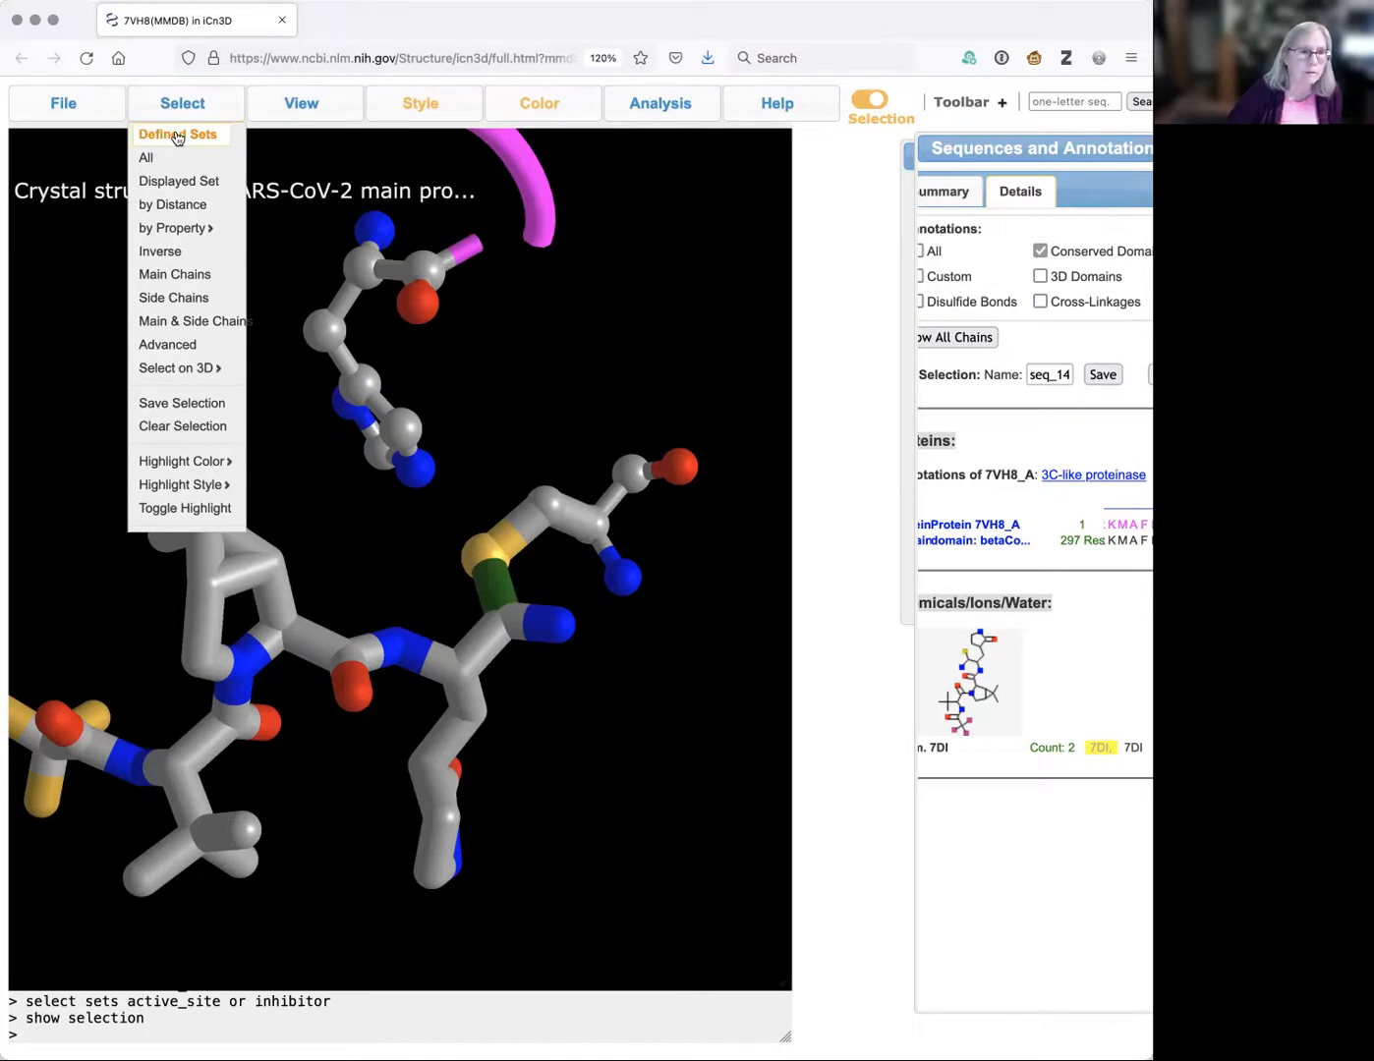
left_click(176, 134)
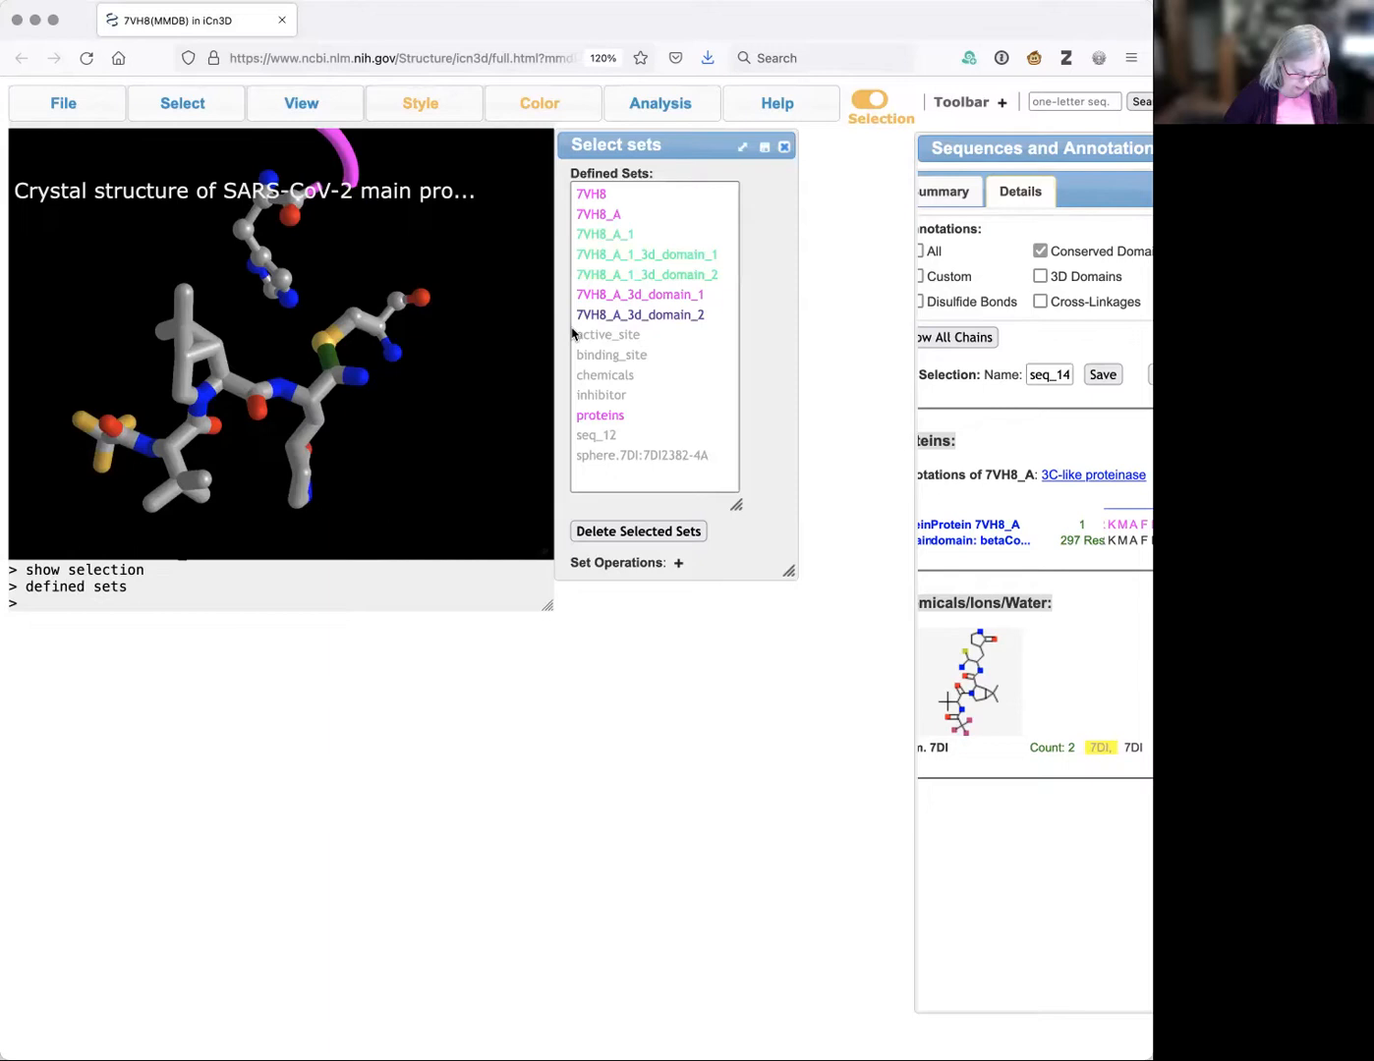
left_click(587, 336)
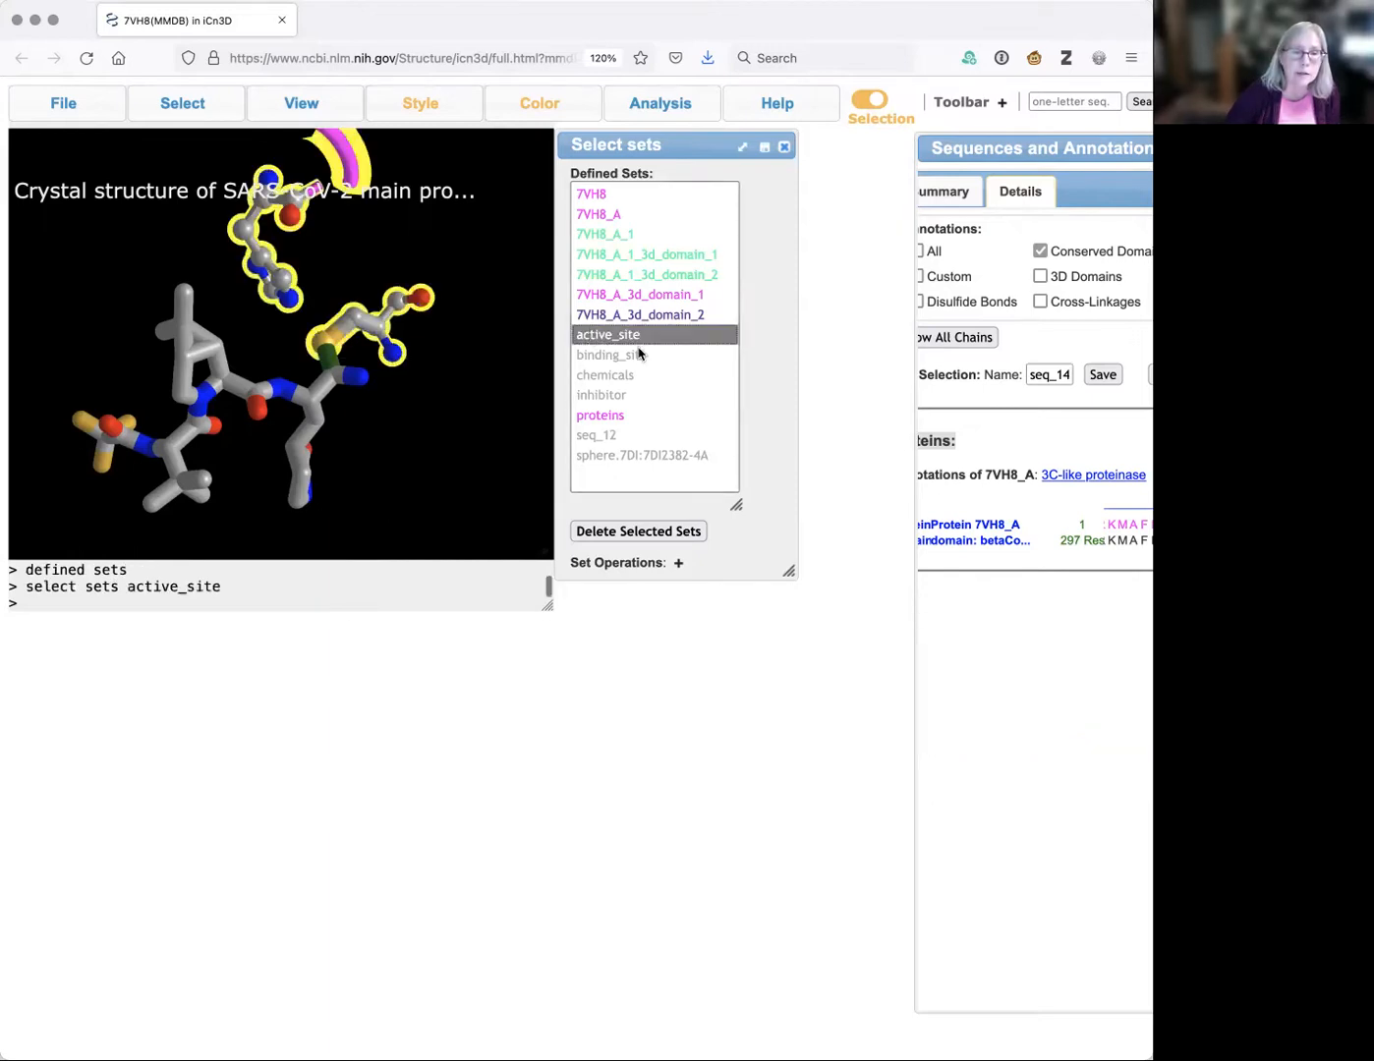
left_click(632, 356, "super")
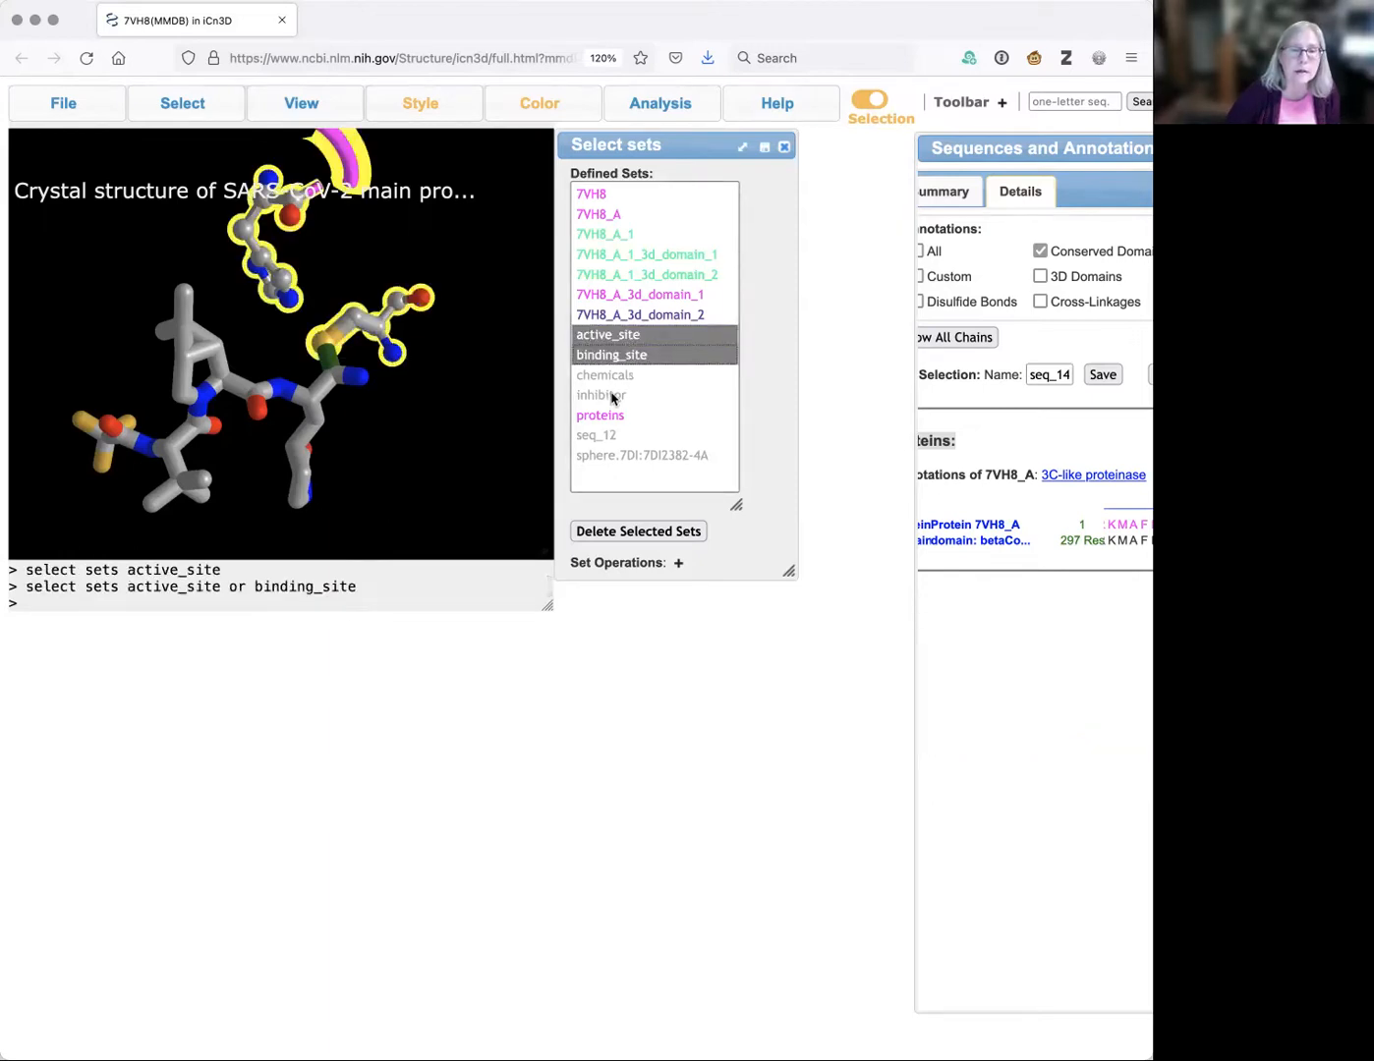
left_click(611, 397, "super")
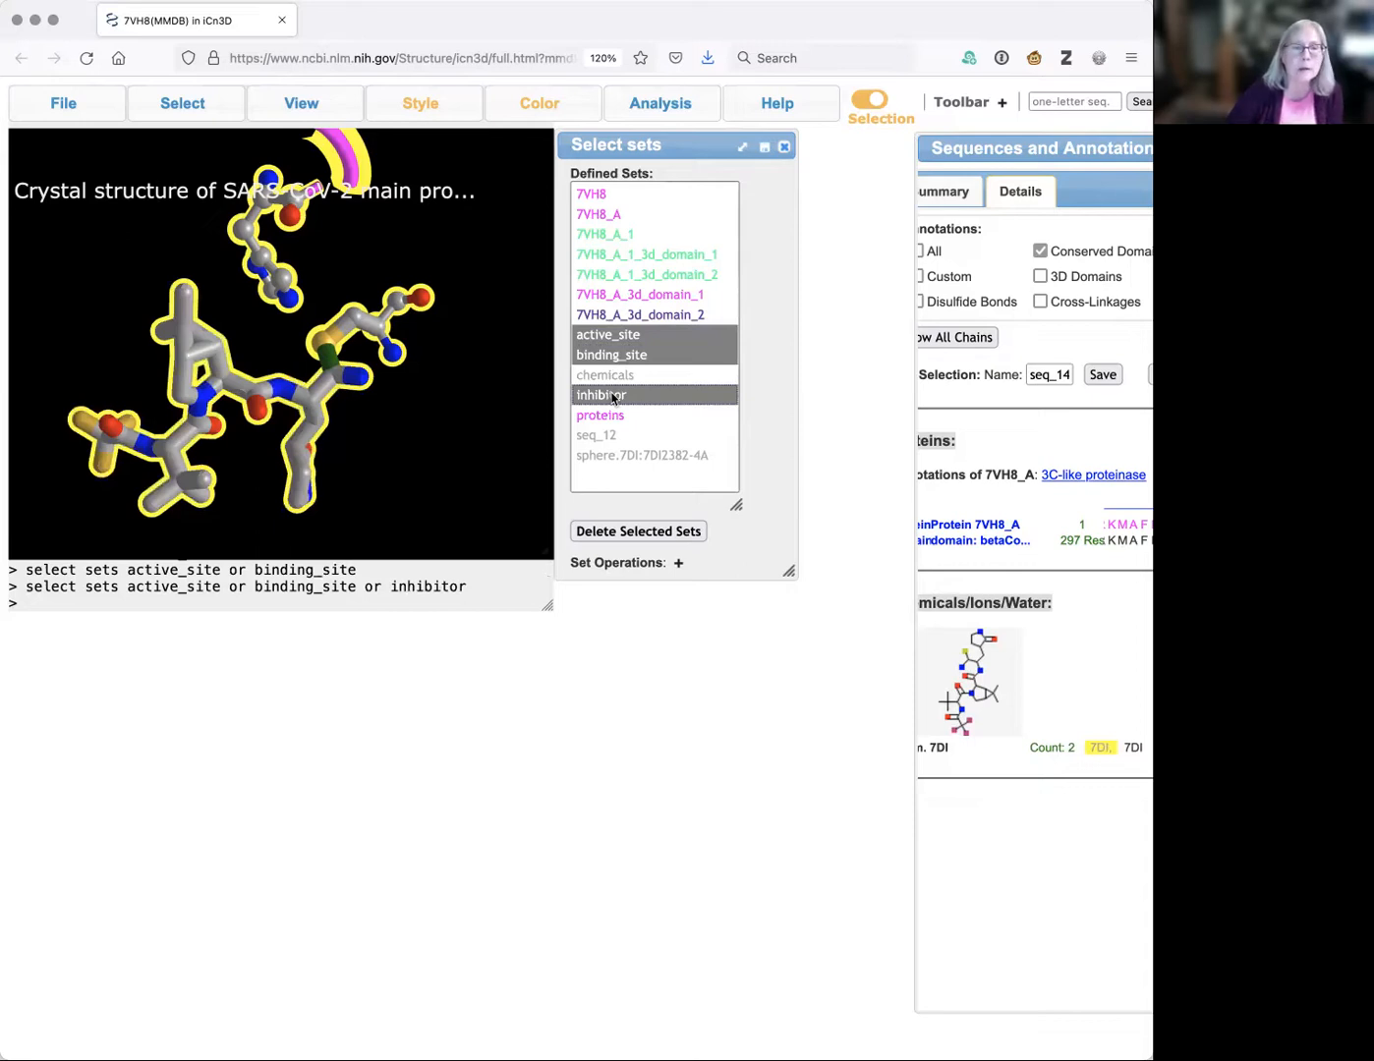
left_click(287, 101)
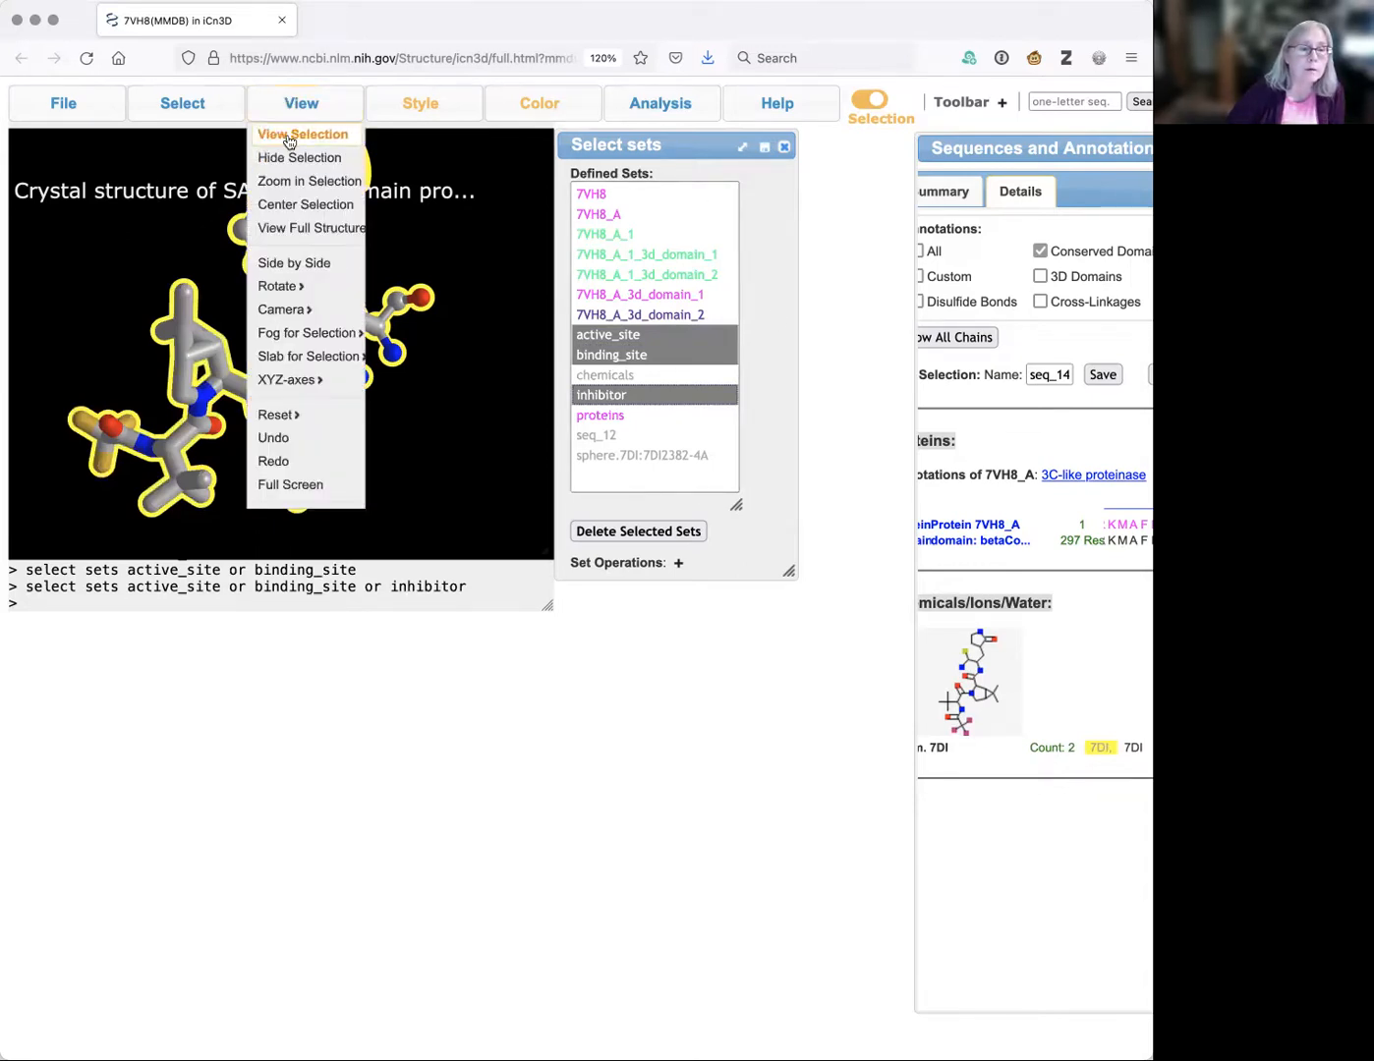
left_click(289, 136)
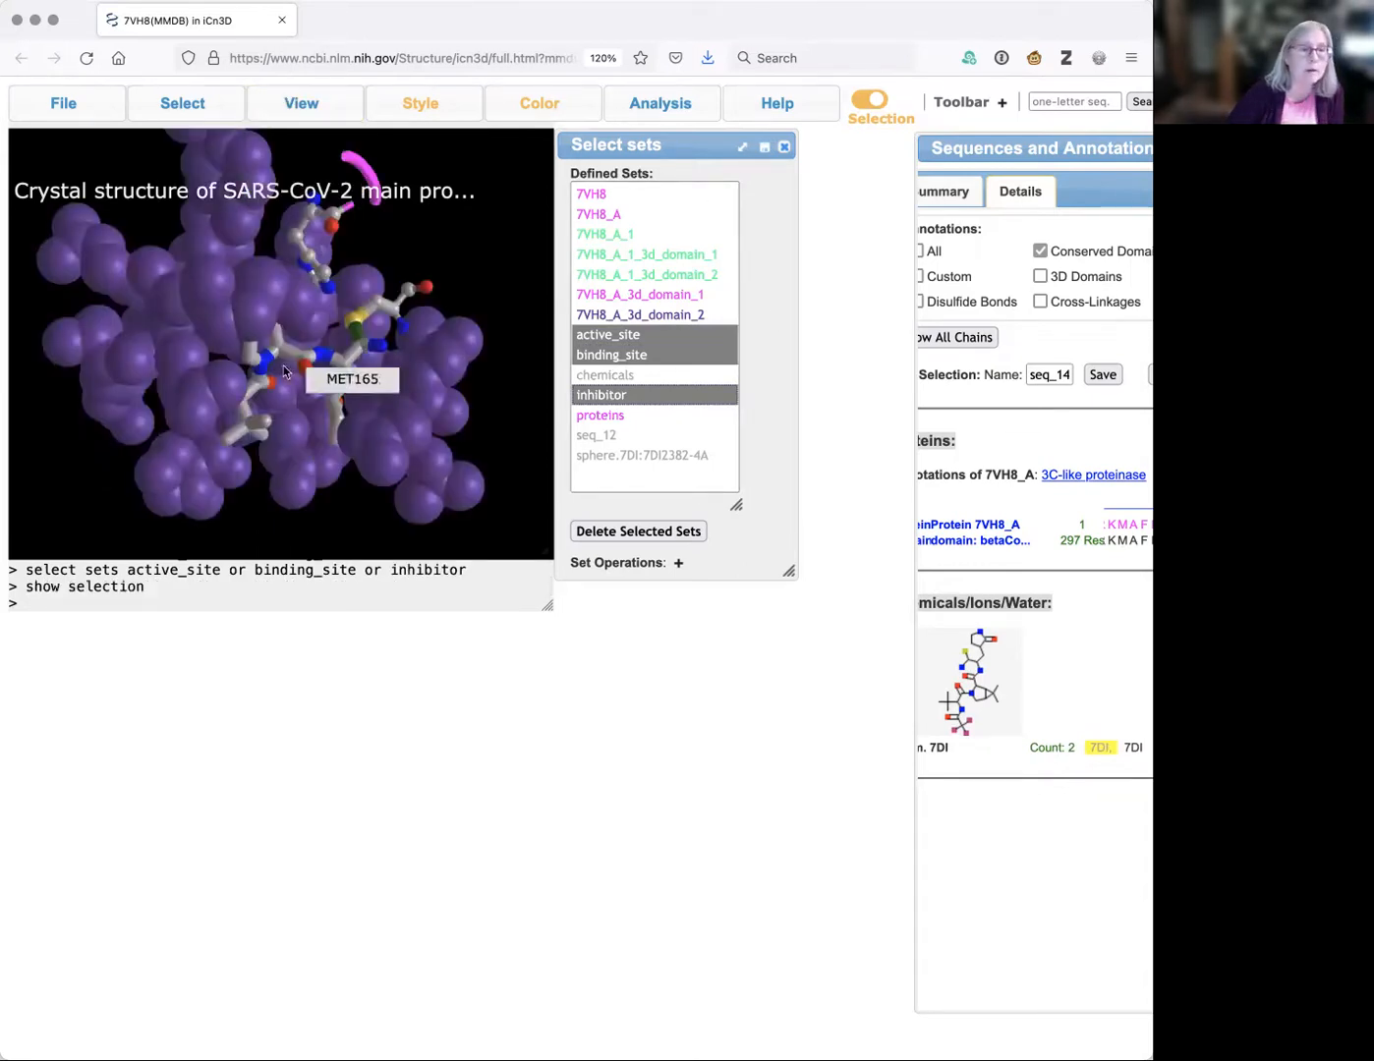
Enlarge the command log and the defined sets window, and move the sets window away from the 3D structure.
left_click_drag(548, 605, 602, 946)
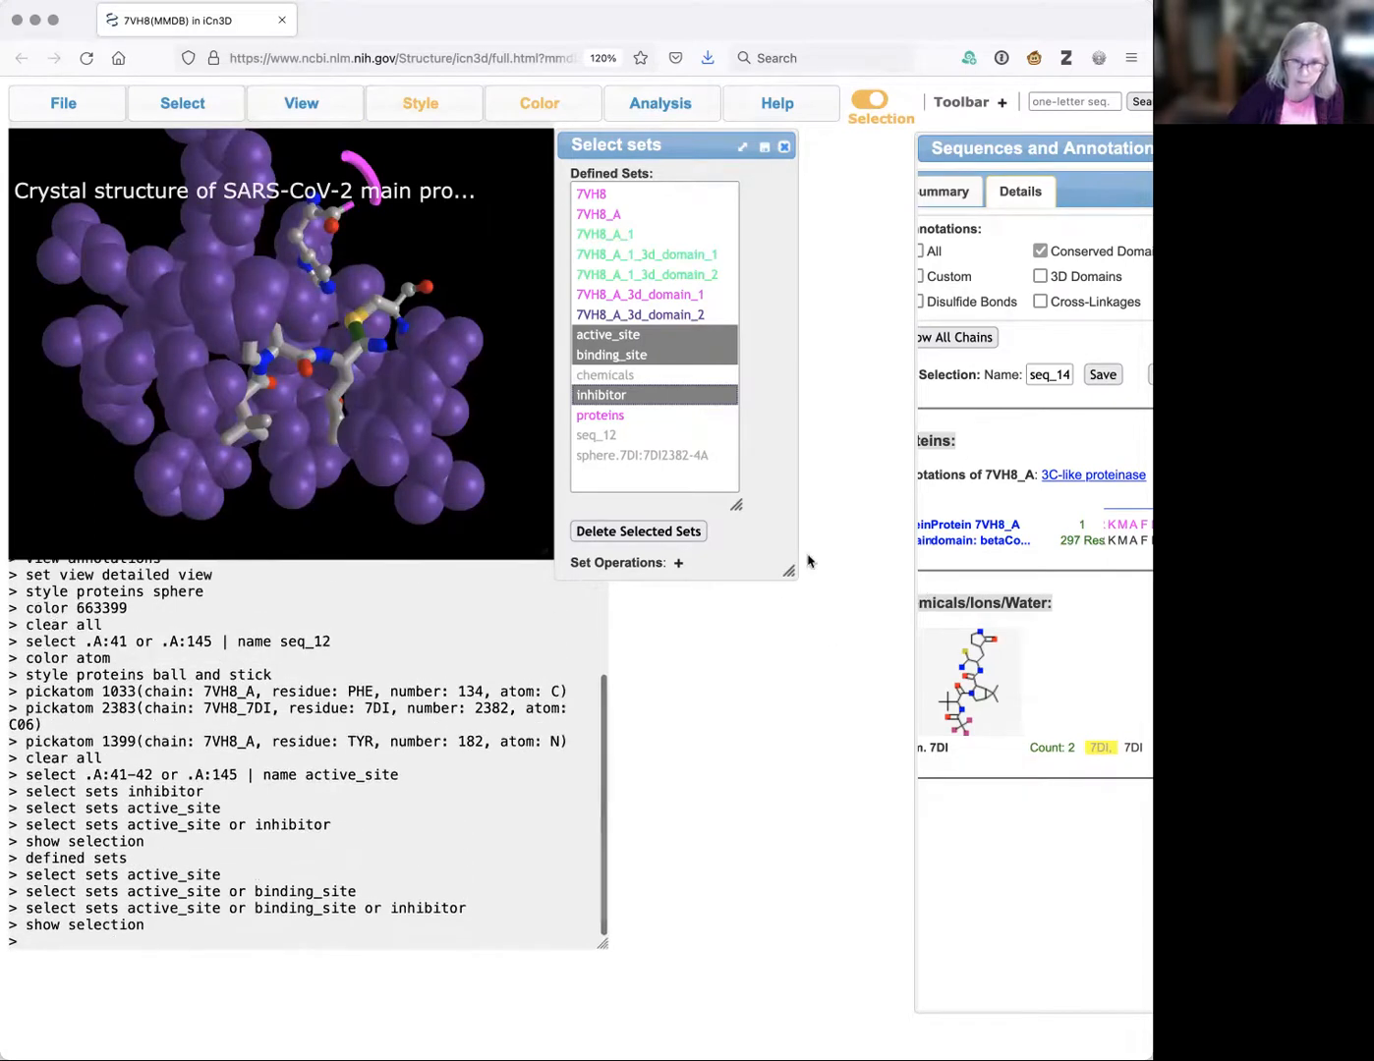
left_click_drag(786, 569, 959, 932)
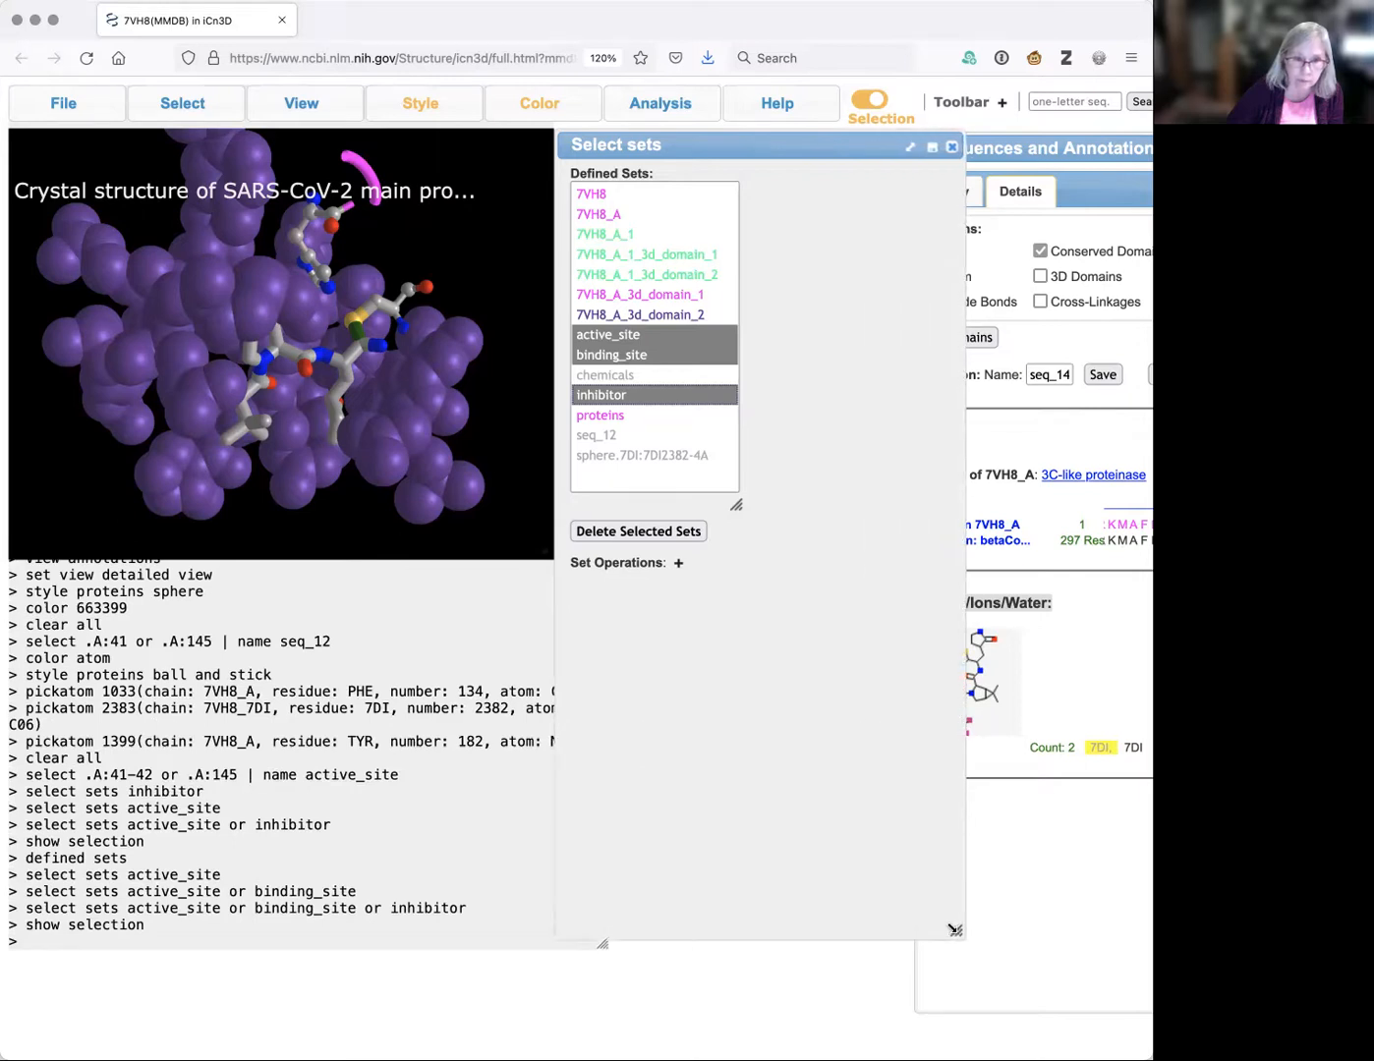
left_click_drag(695, 139, 859, 159)
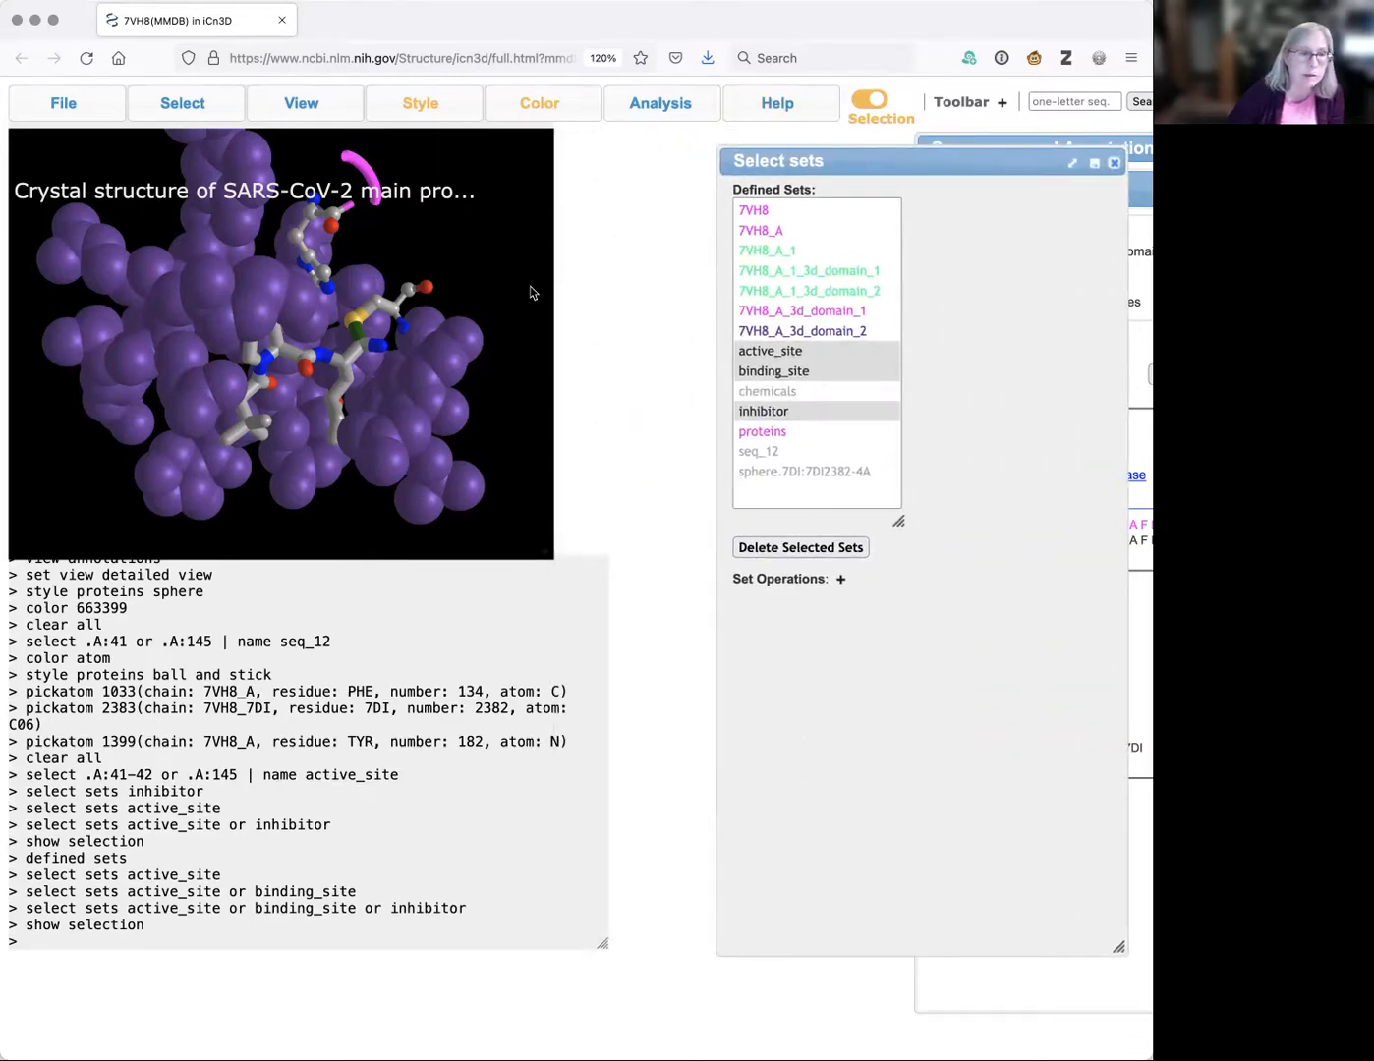
Apply a Molecular Surface to the selected active_site, binding_site and inhibitor sets, and view it from another angle.
mouse_move(297, 98)
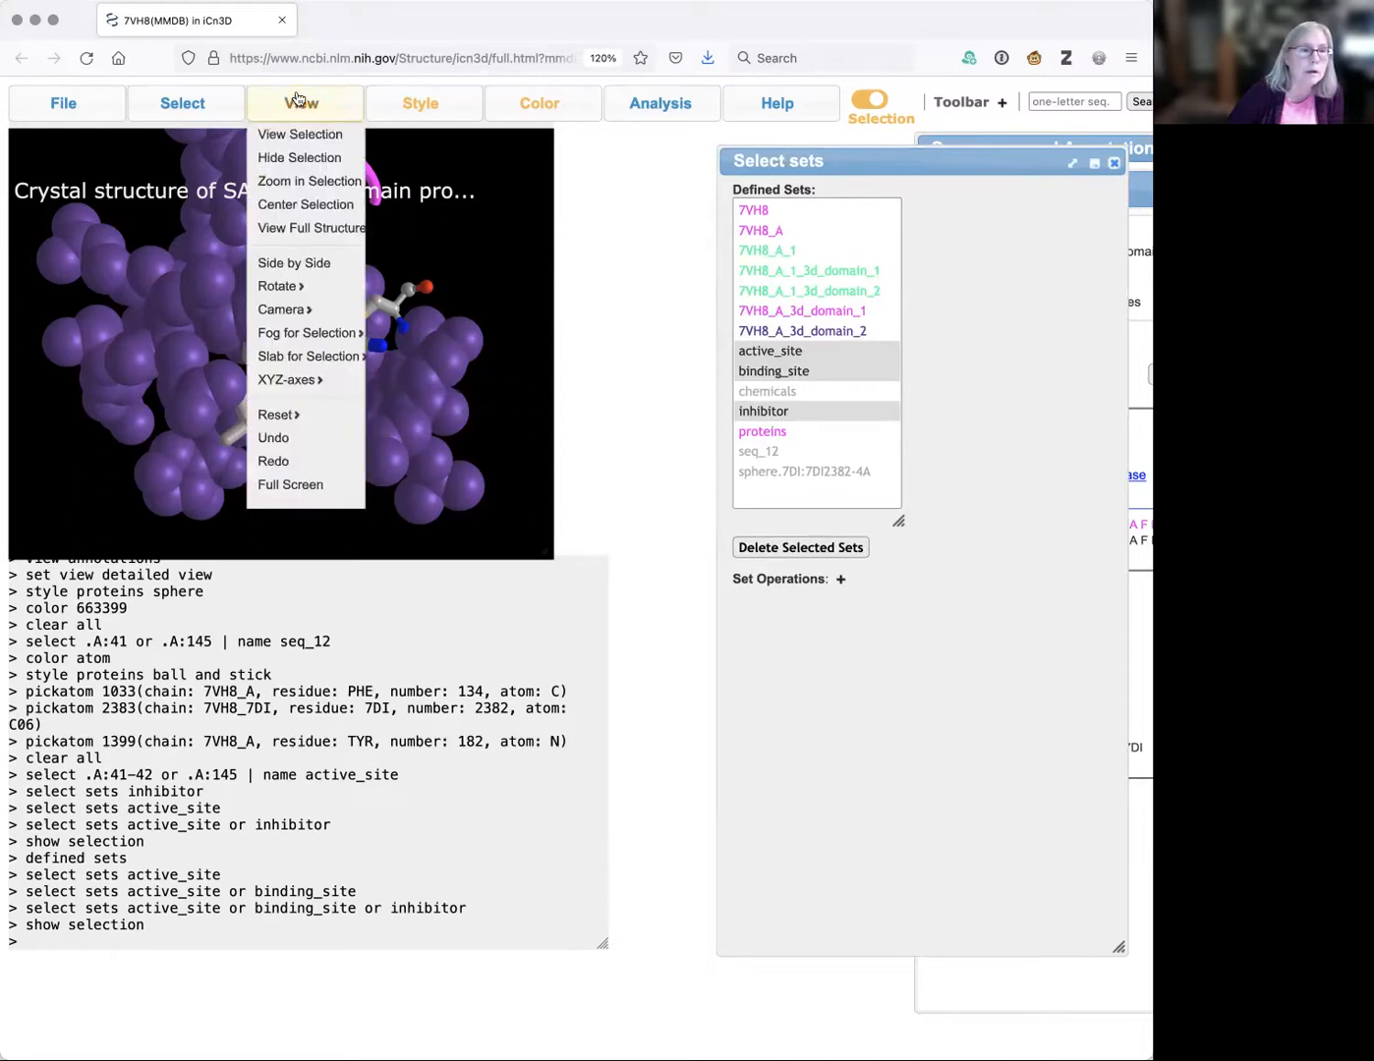
mouse_move(432, 105)
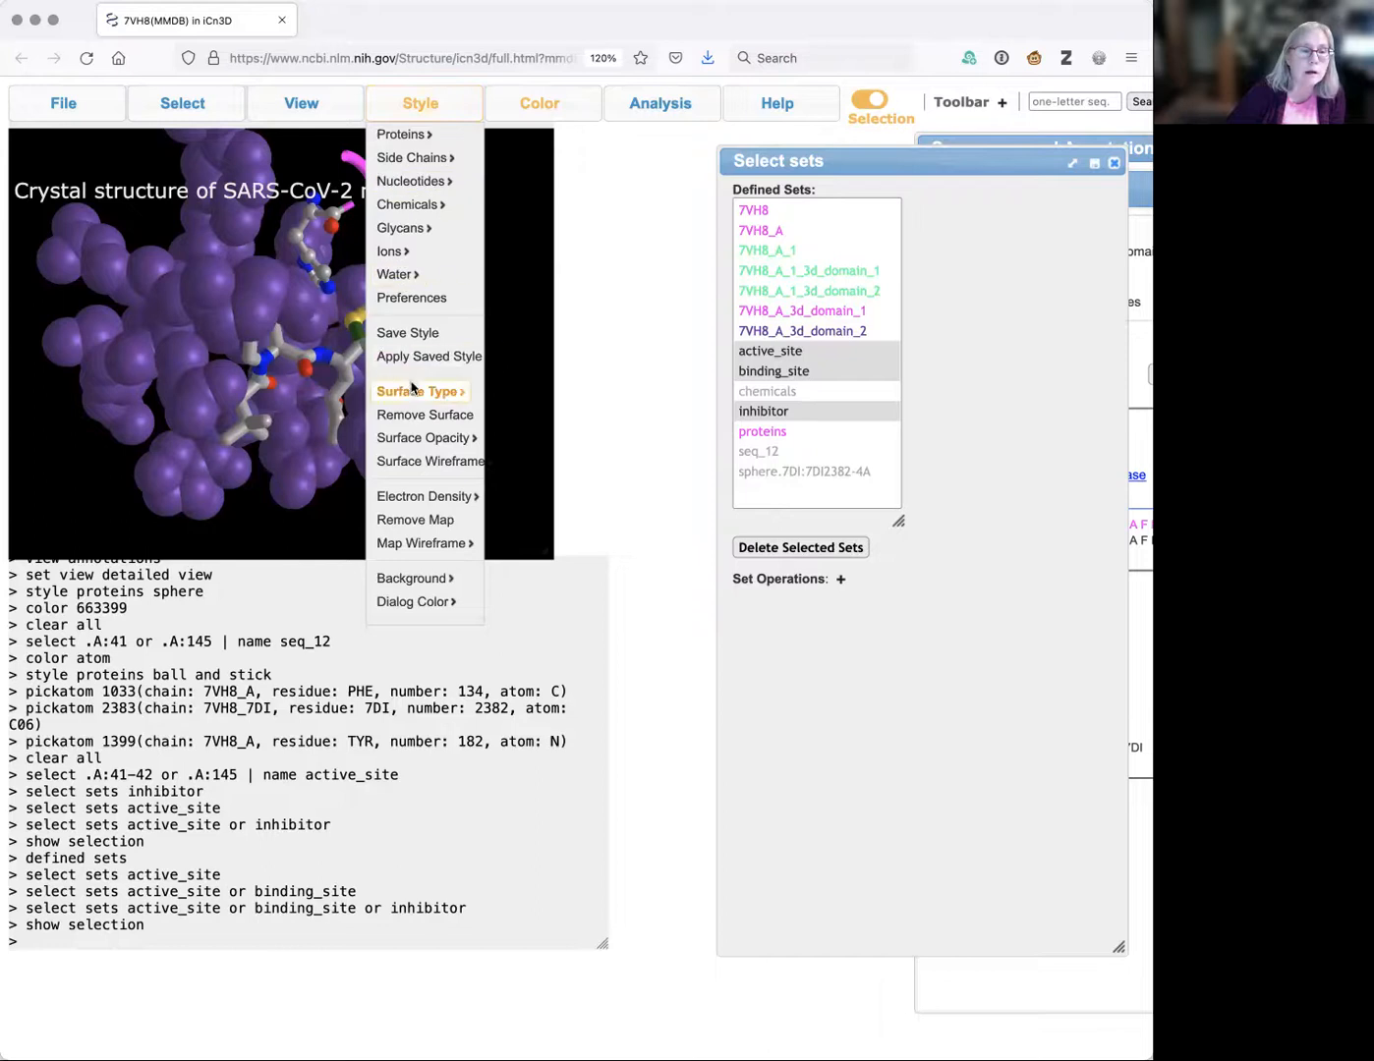
mouse_move(429, 393)
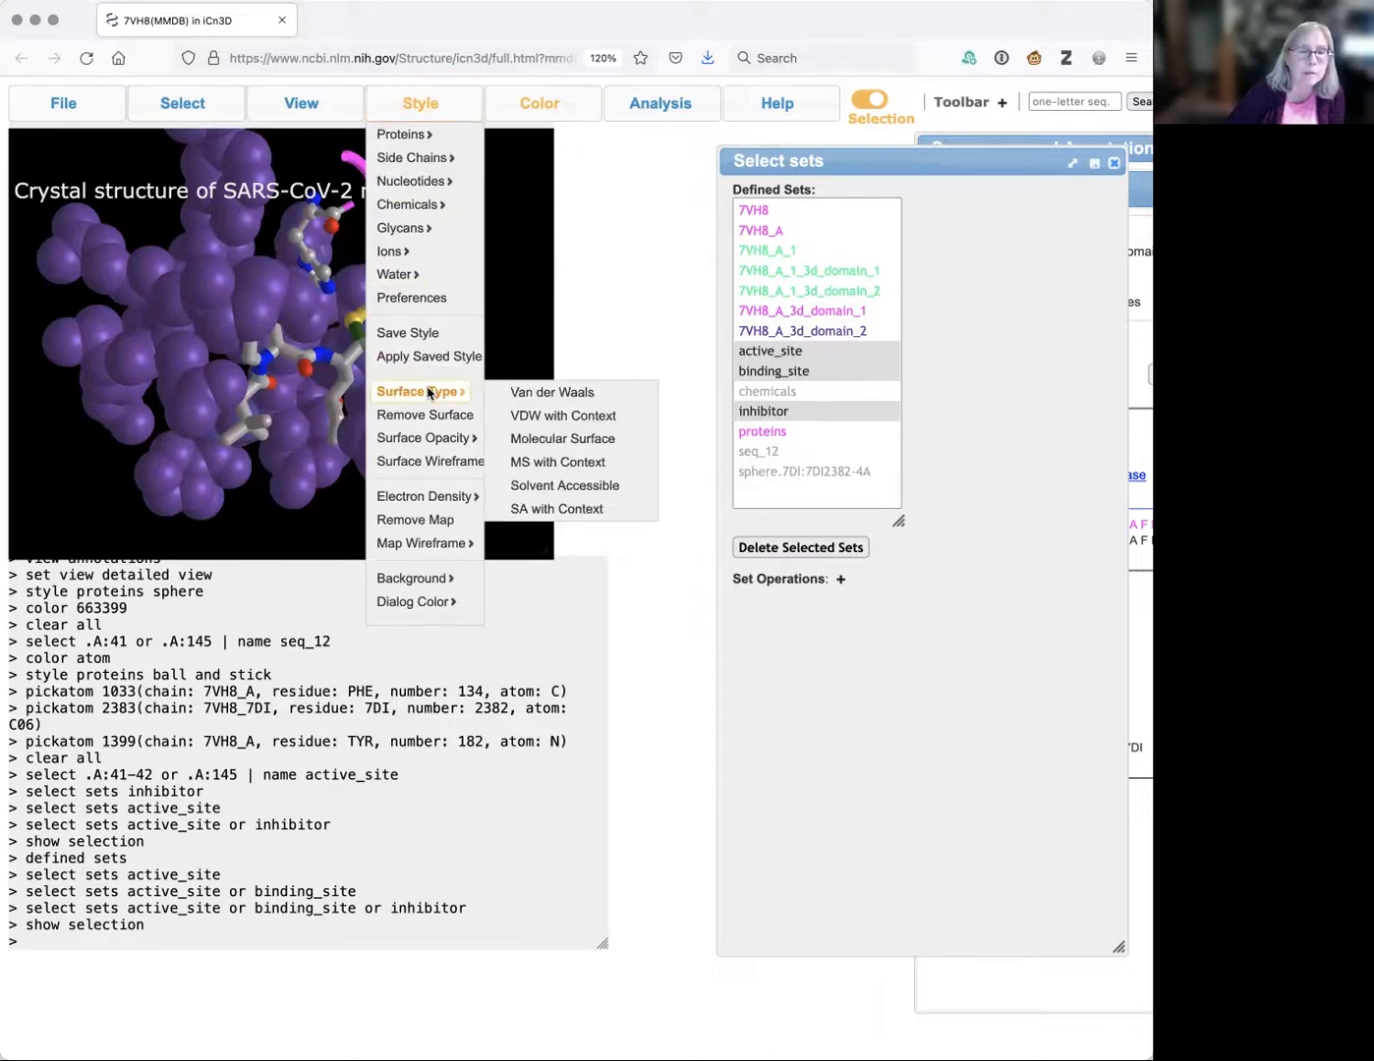
left_click(556, 438)
left_click_drag(351, 434, 415, 390)
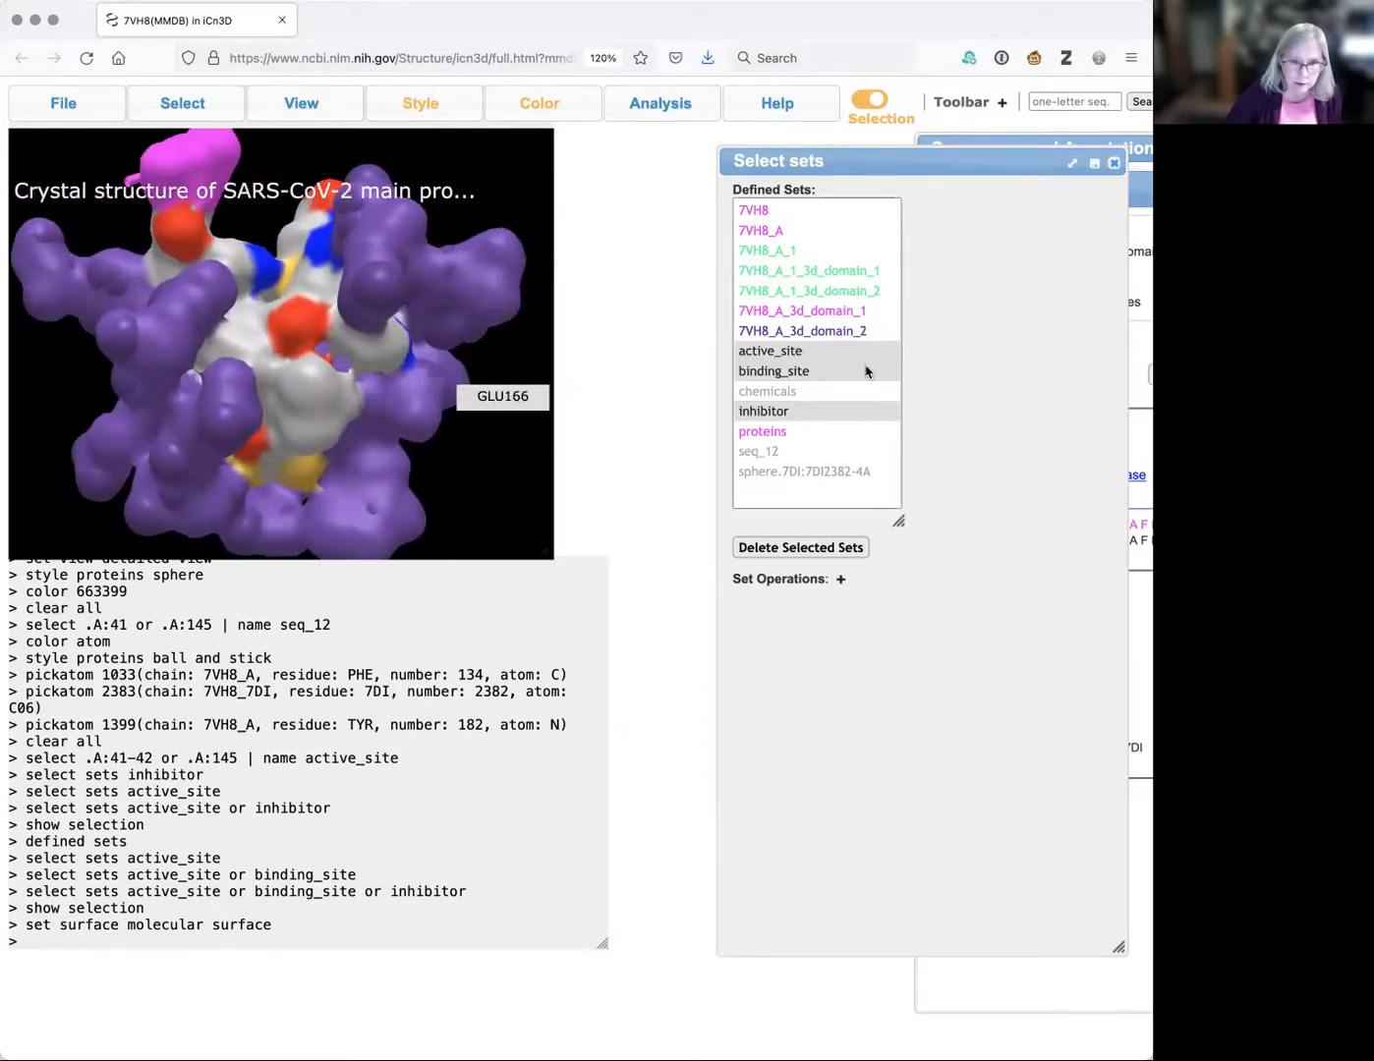
Remove the molecular surface with only the inhibitor set selected, and toggle off the selection highlight.
left_click(814, 355)
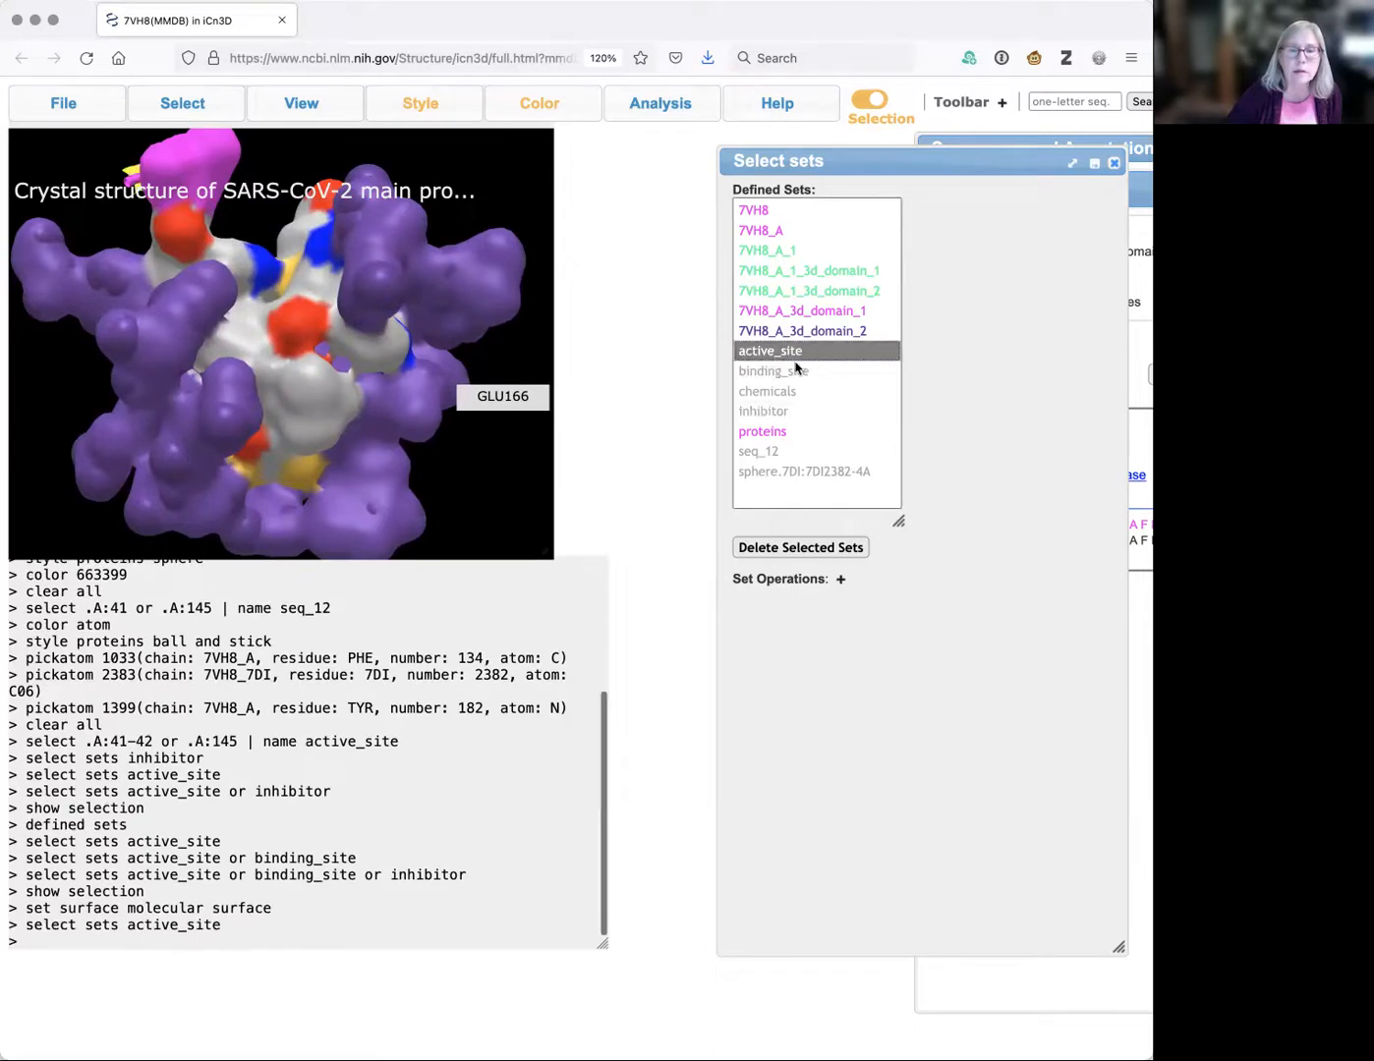
left_click(773, 413)
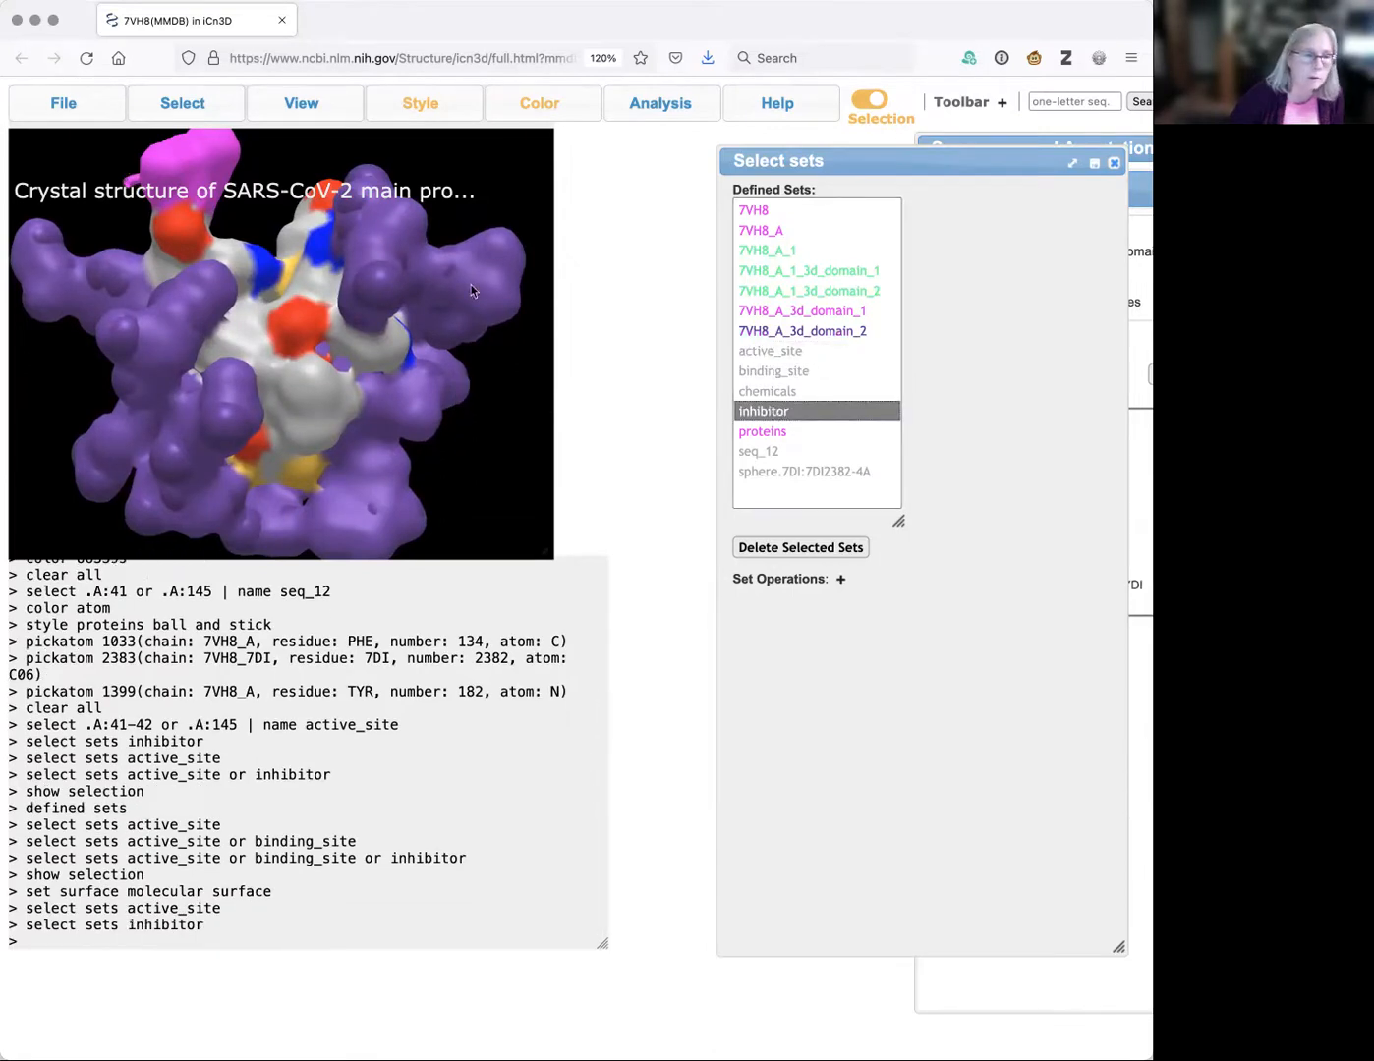
mouse_move(388, 108)
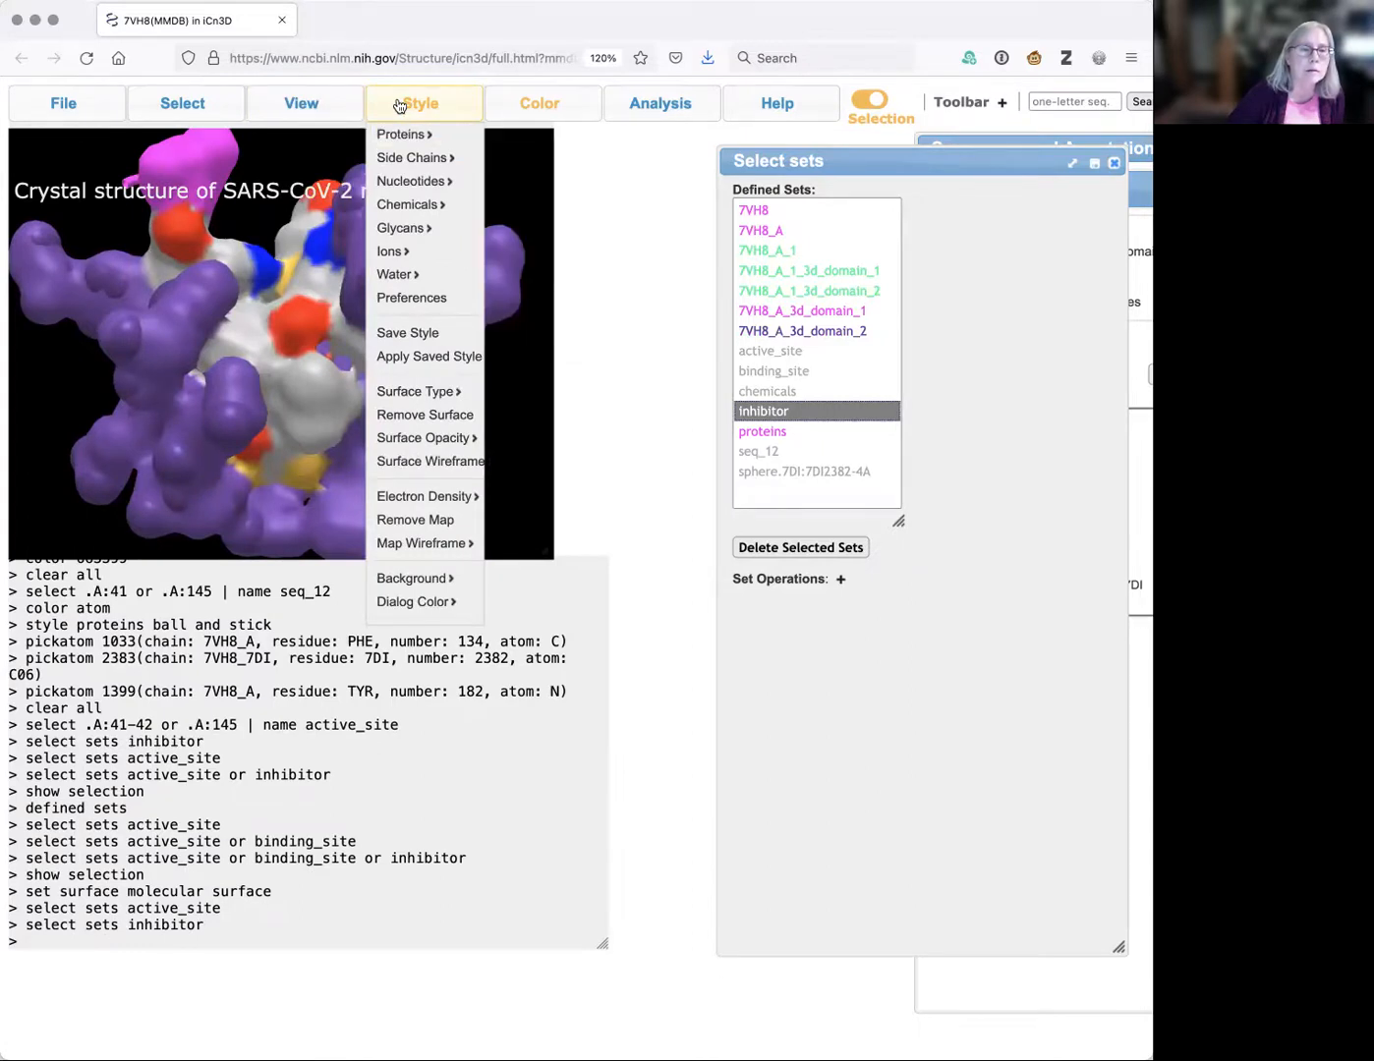
left_click(403, 423)
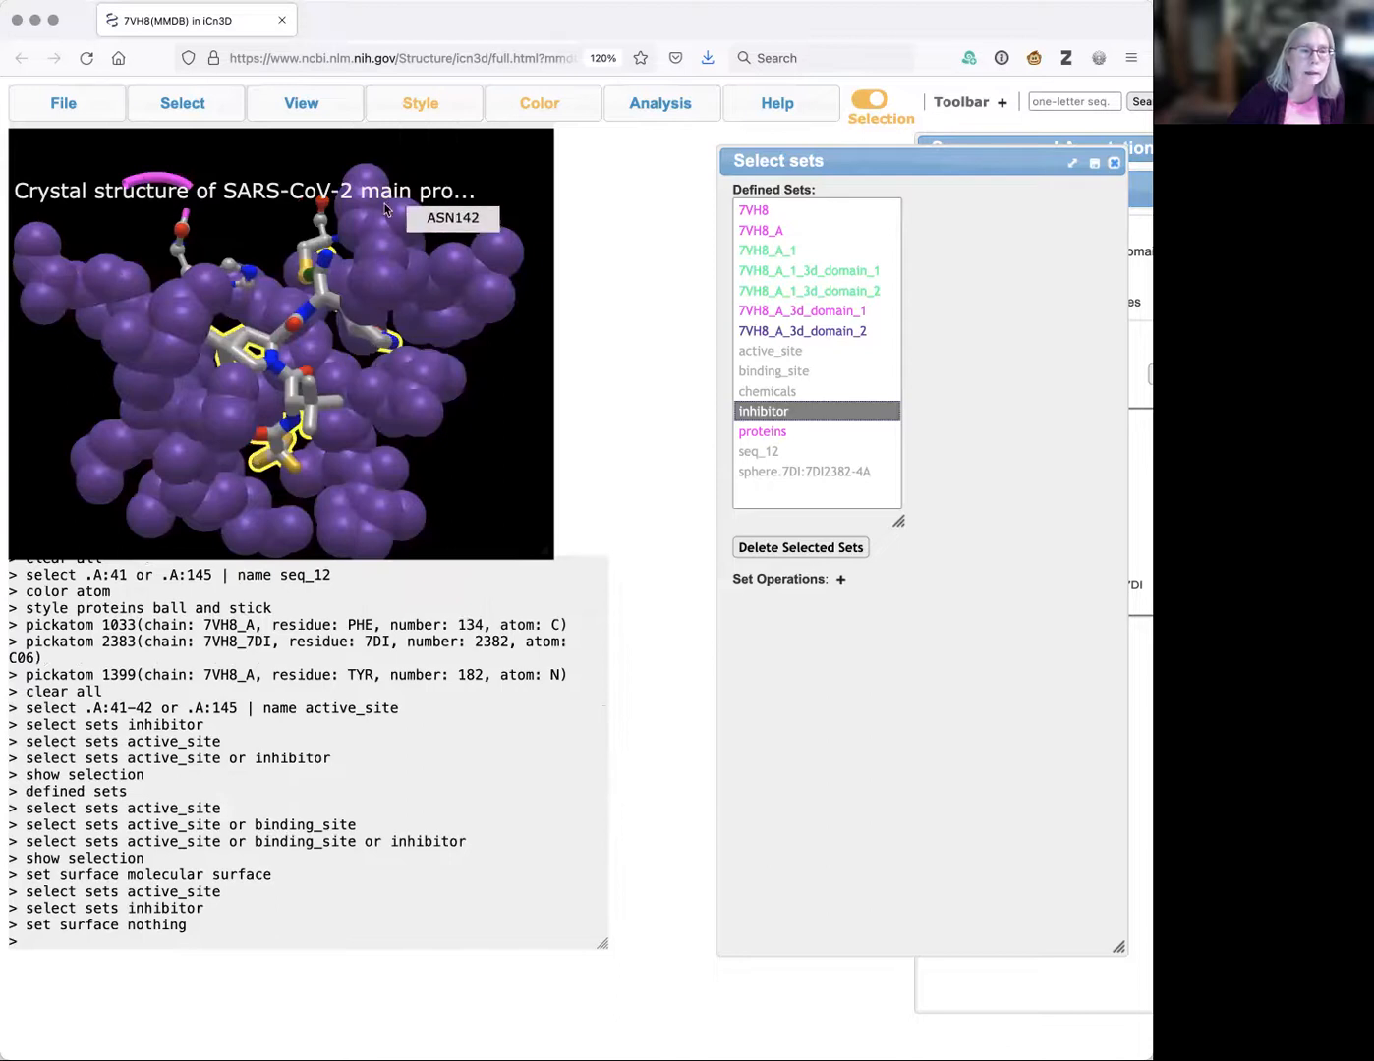
mouse_move(180, 104)
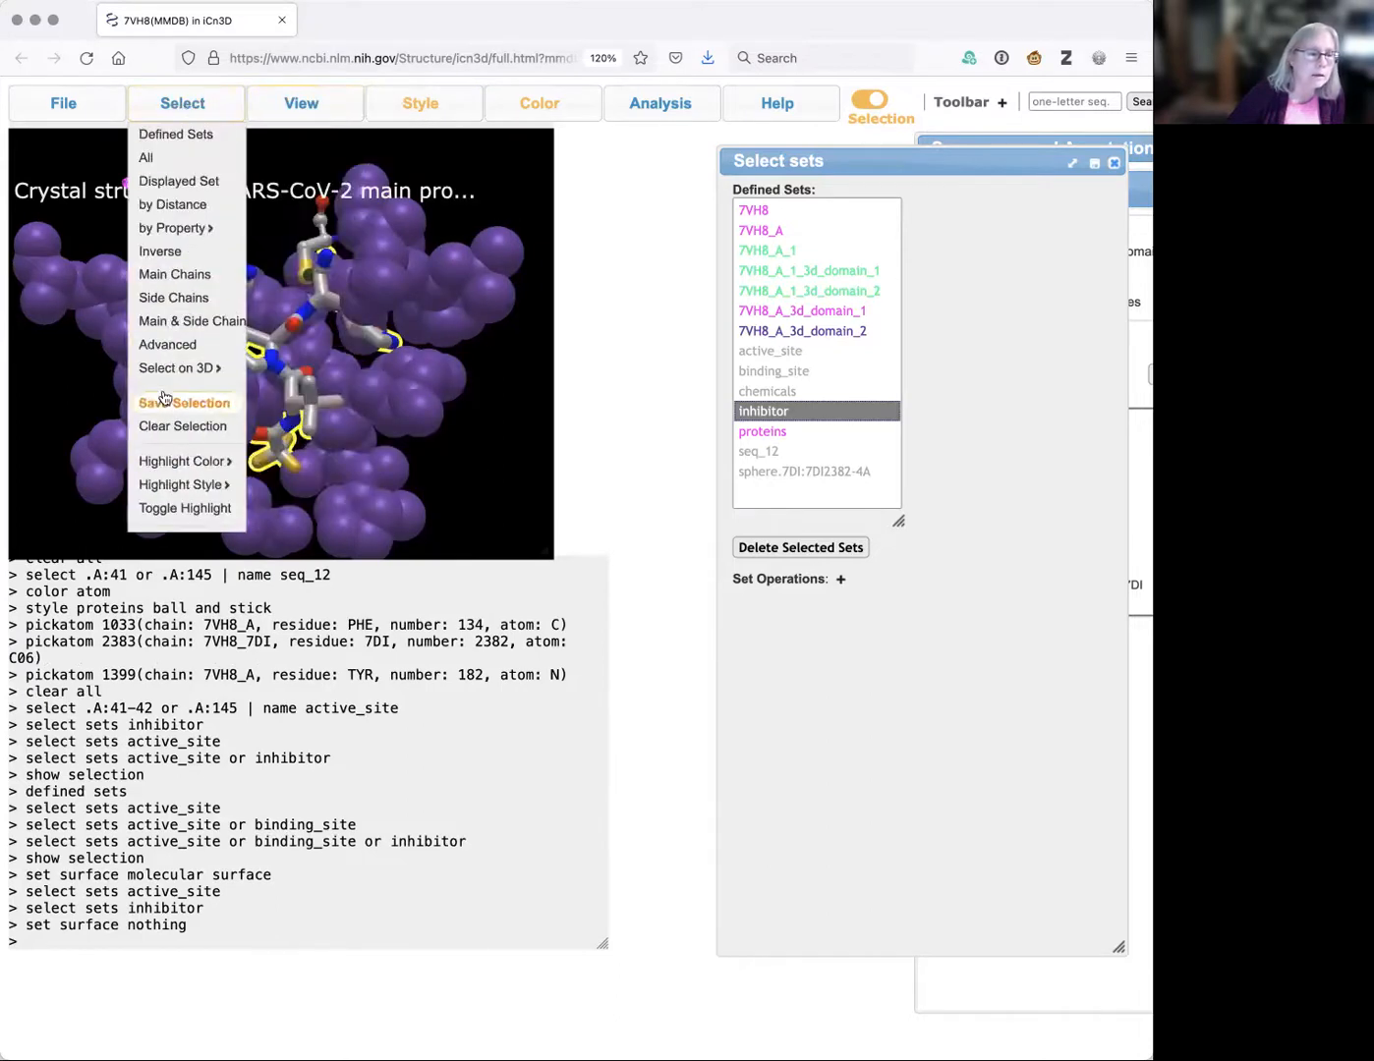
left_click(170, 511)
left_click_drag(411, 355, 510, 366)
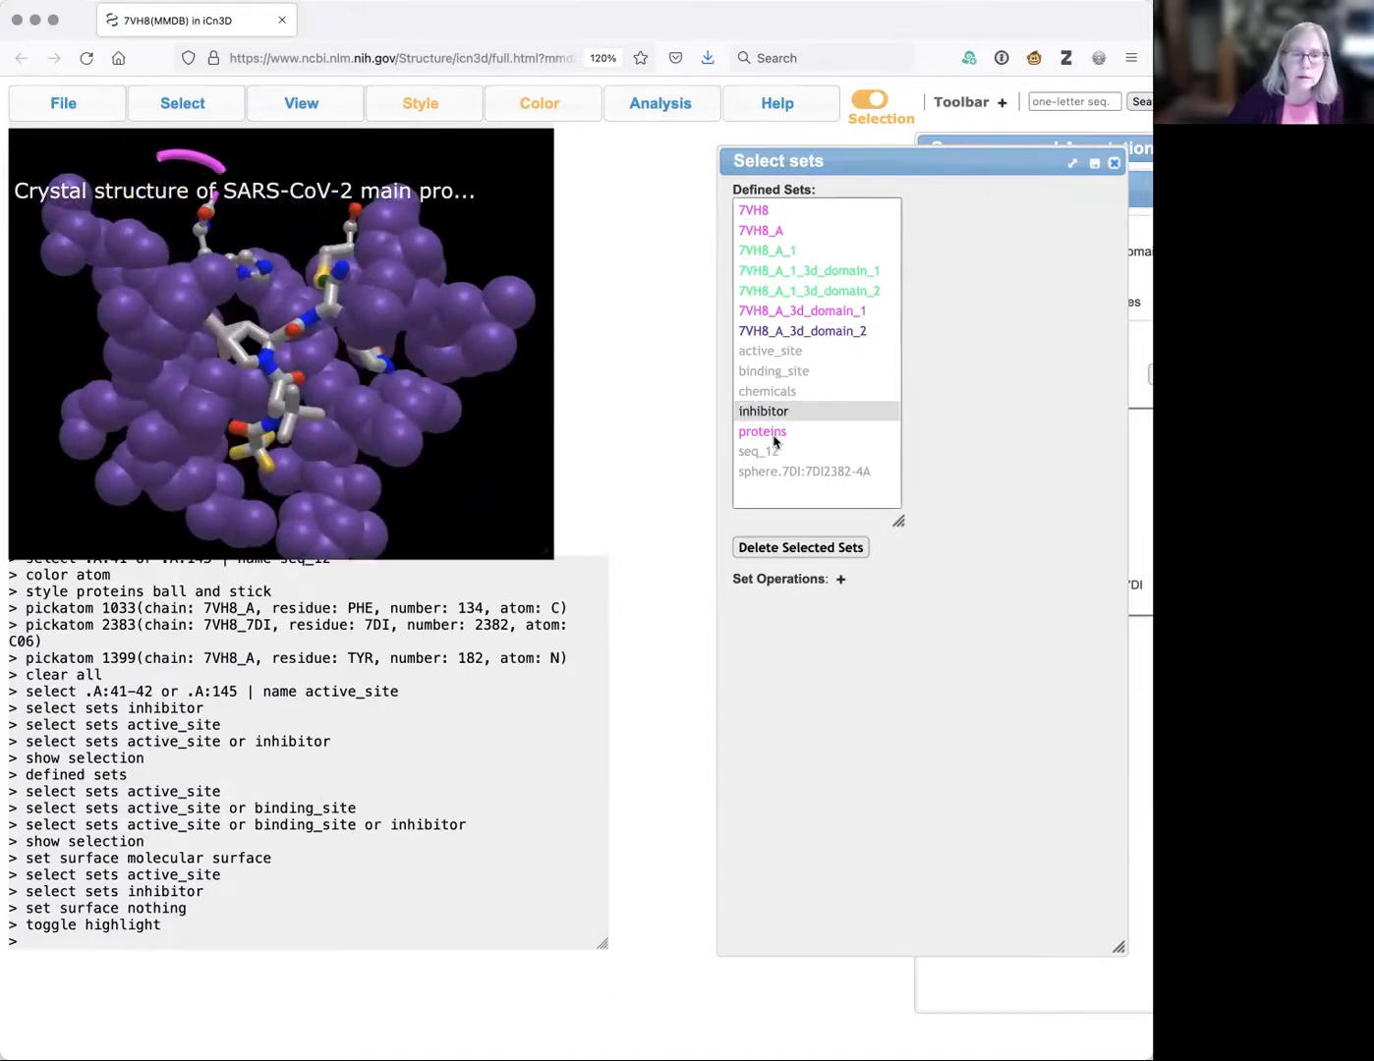
Apply a Molecular Surface to the binding_site set only, and examine how the inhibitor sits in the pocket.
left_click(774, 371)
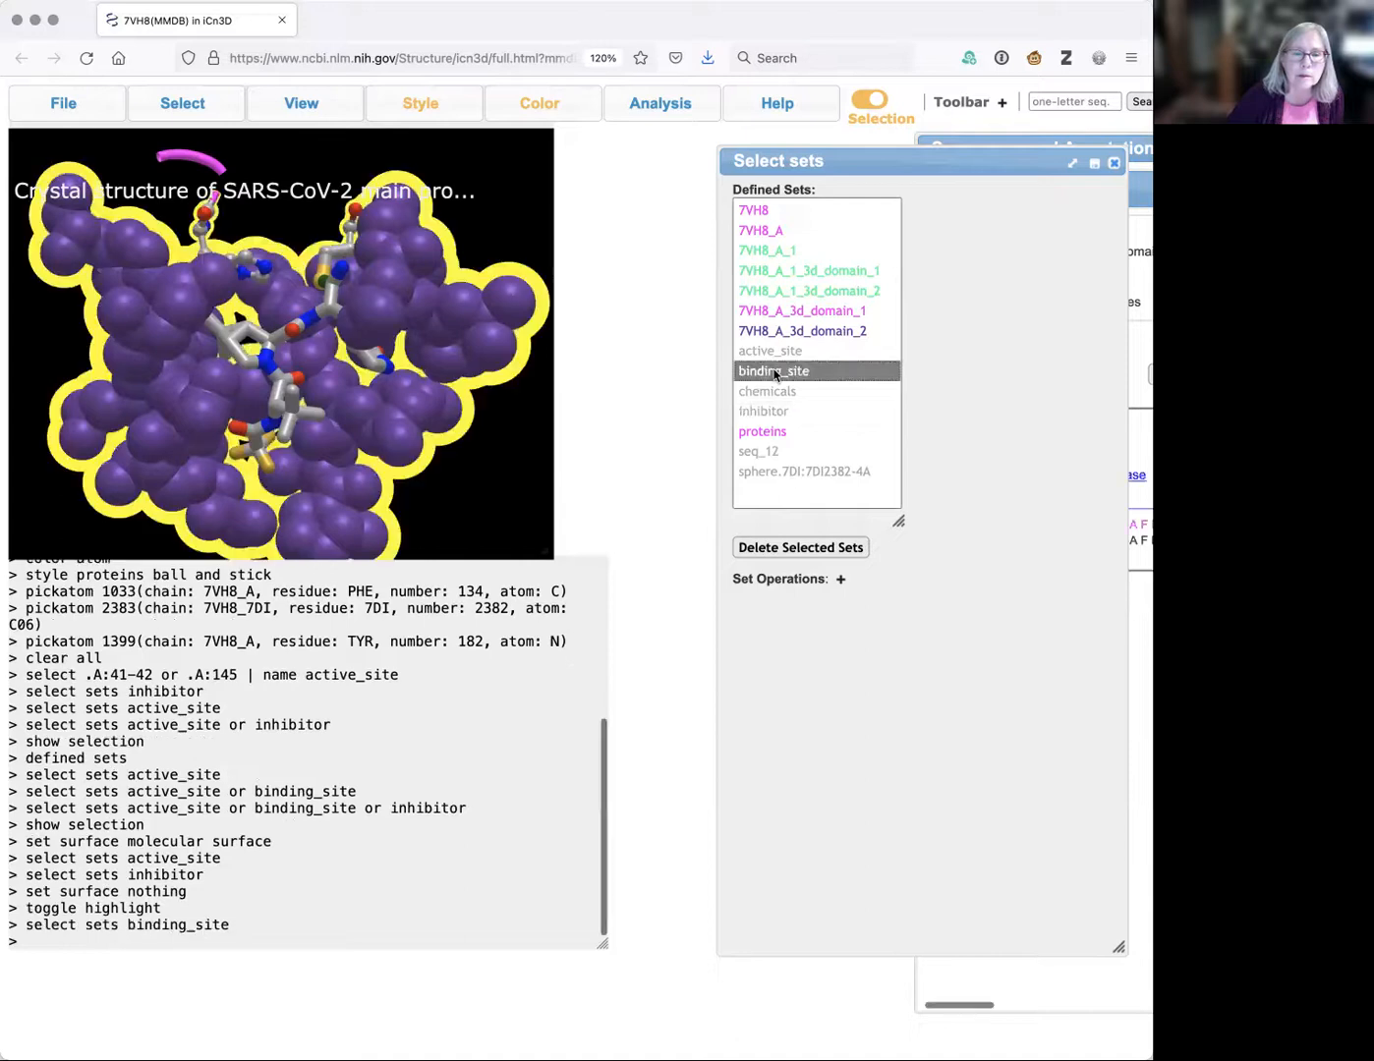
left_click(420, 104)
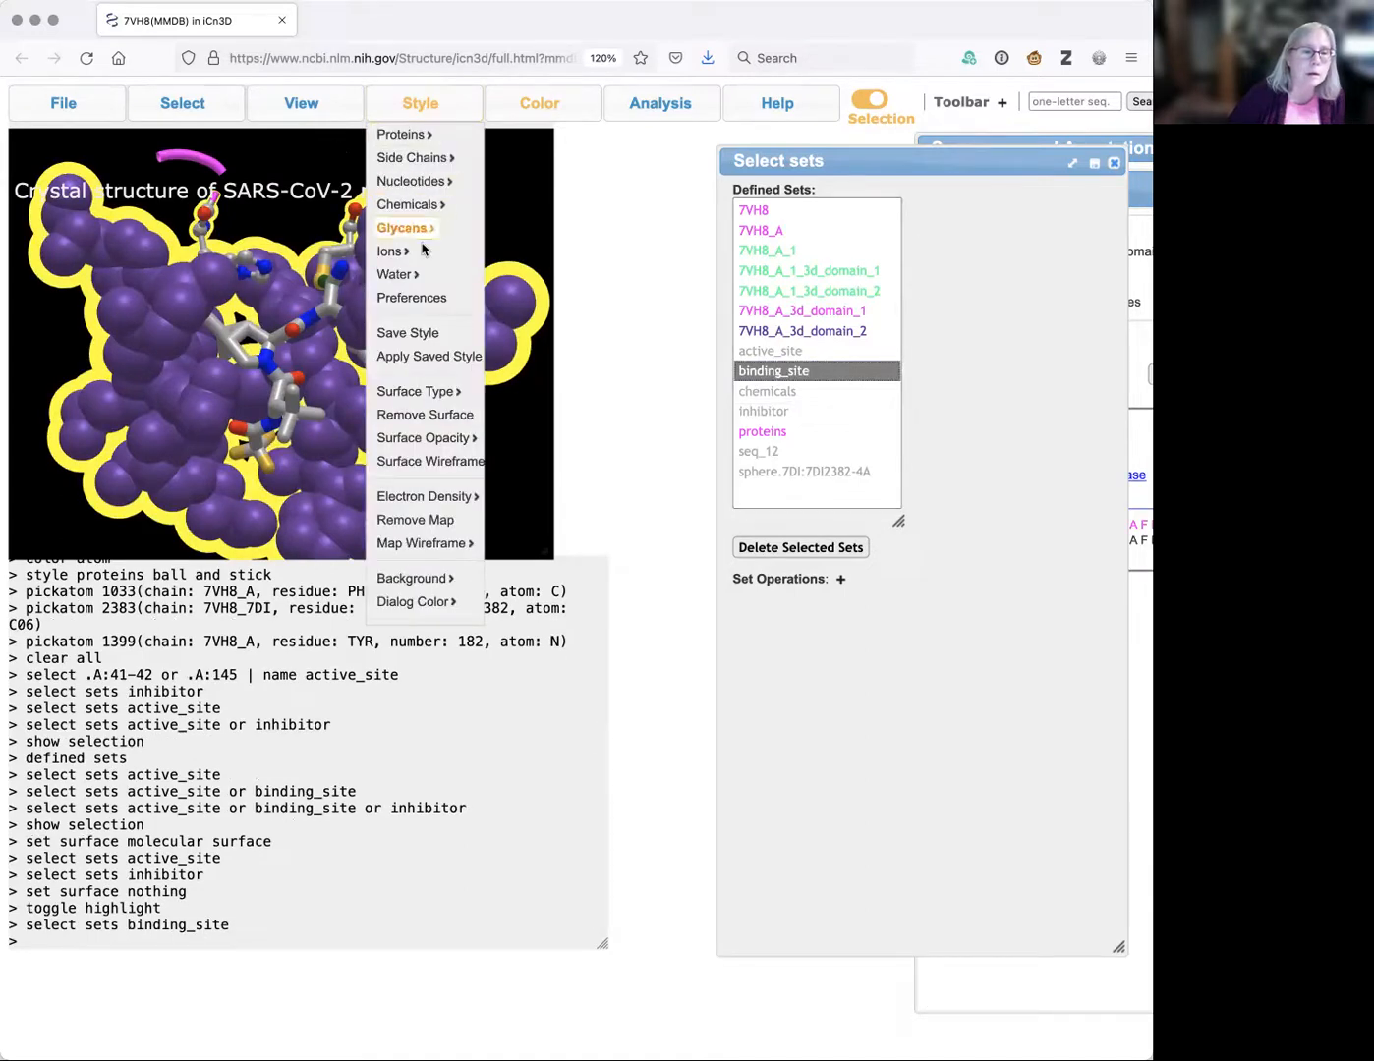
mouse_move(429, 391)
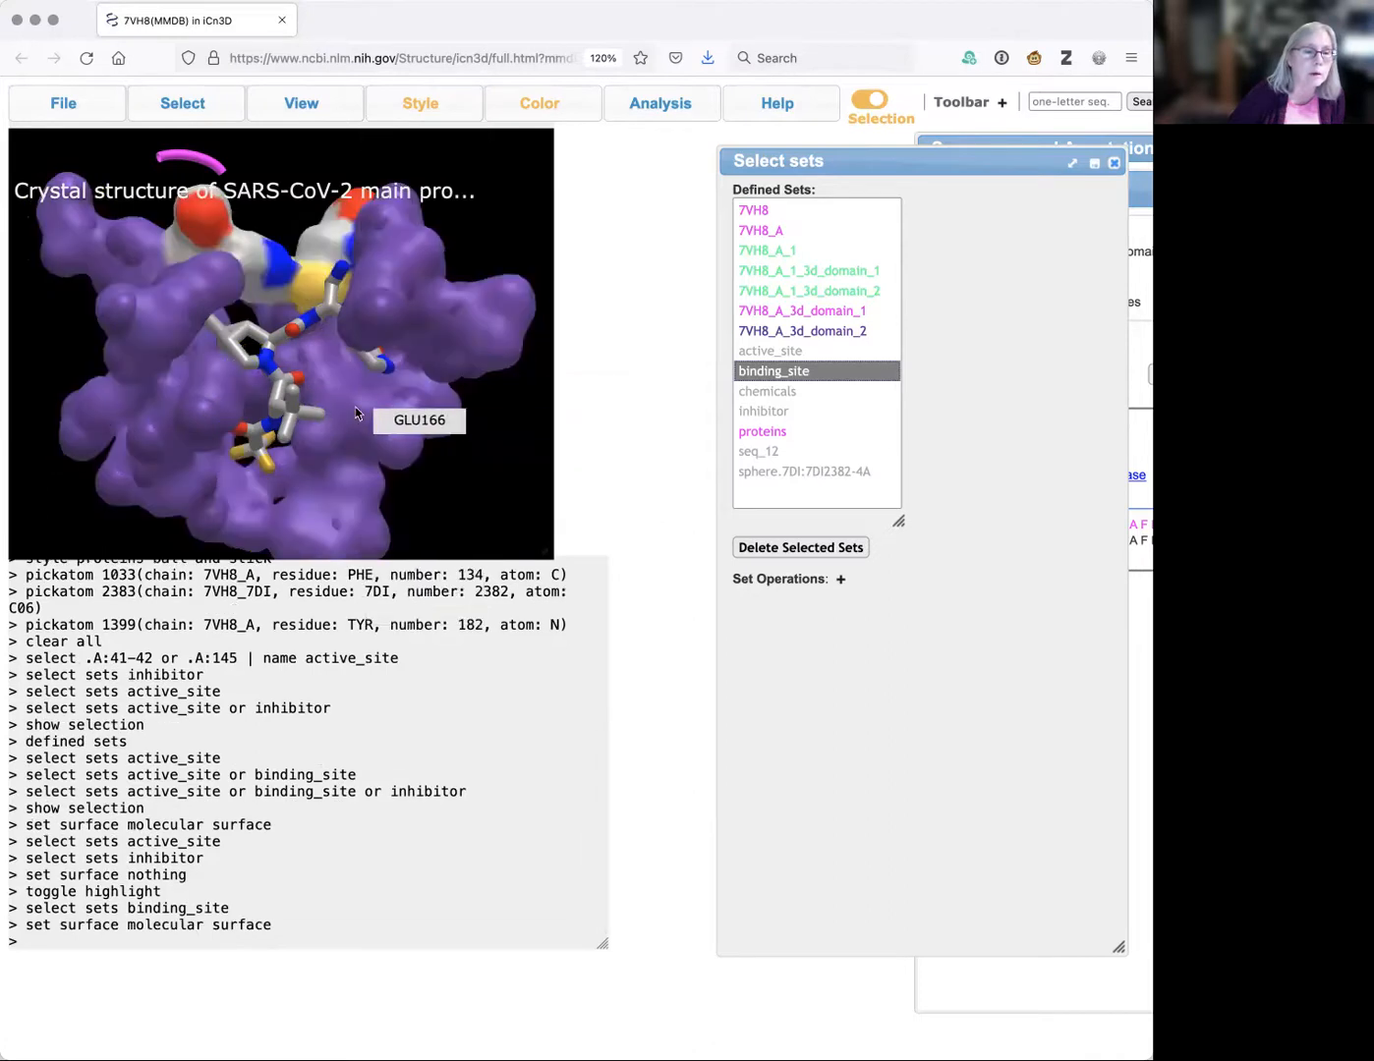
left_click_drag(354, 408, 400, 388)
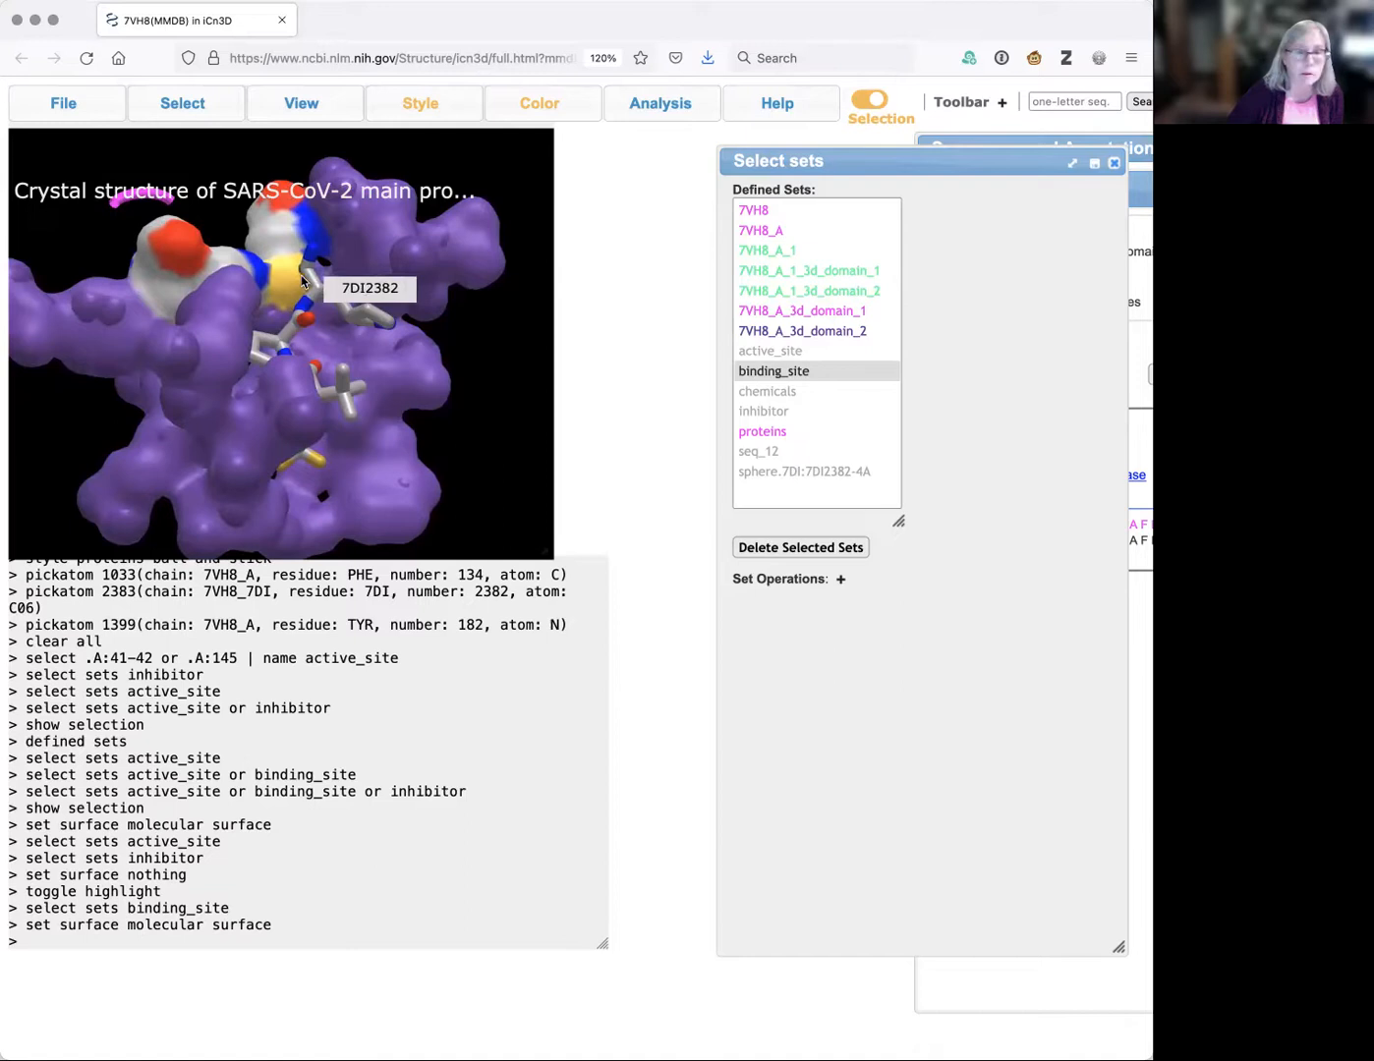
mouse_move(352, 280)
left_mouse_down()
mouse_move(312, 297)
mouse_move(346, 334)
mouse_move(369, 300)
mouse_move(342, 290)
left_mouse_up()
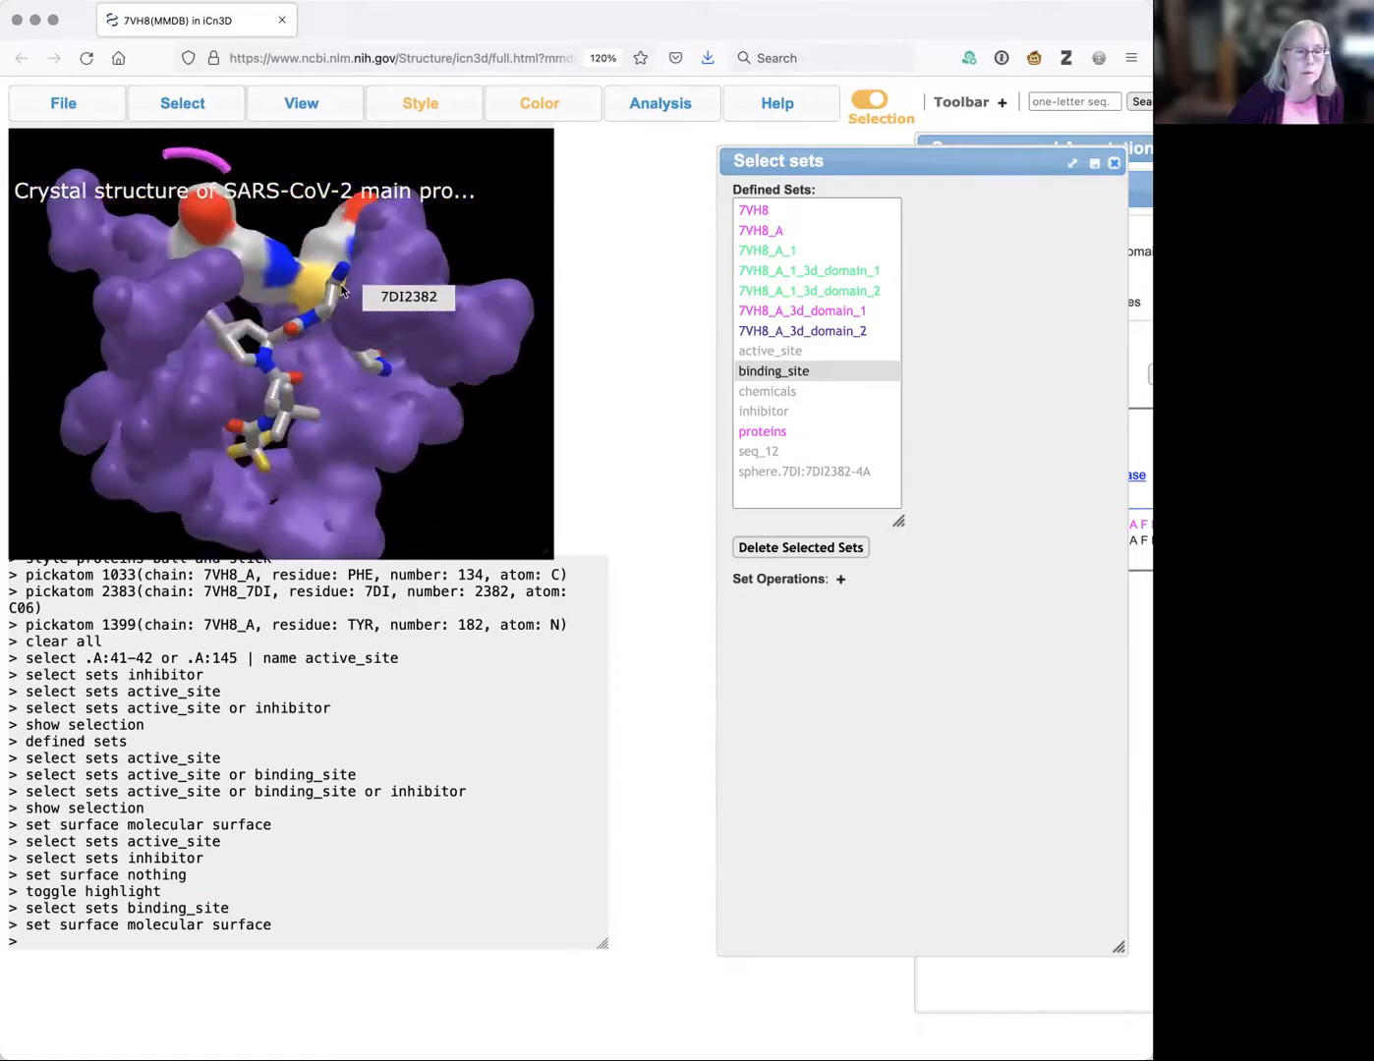
Clear the selection to return to the full structure with all atoms, and enlarge the 3D viewing area.
left_click(204, 109)
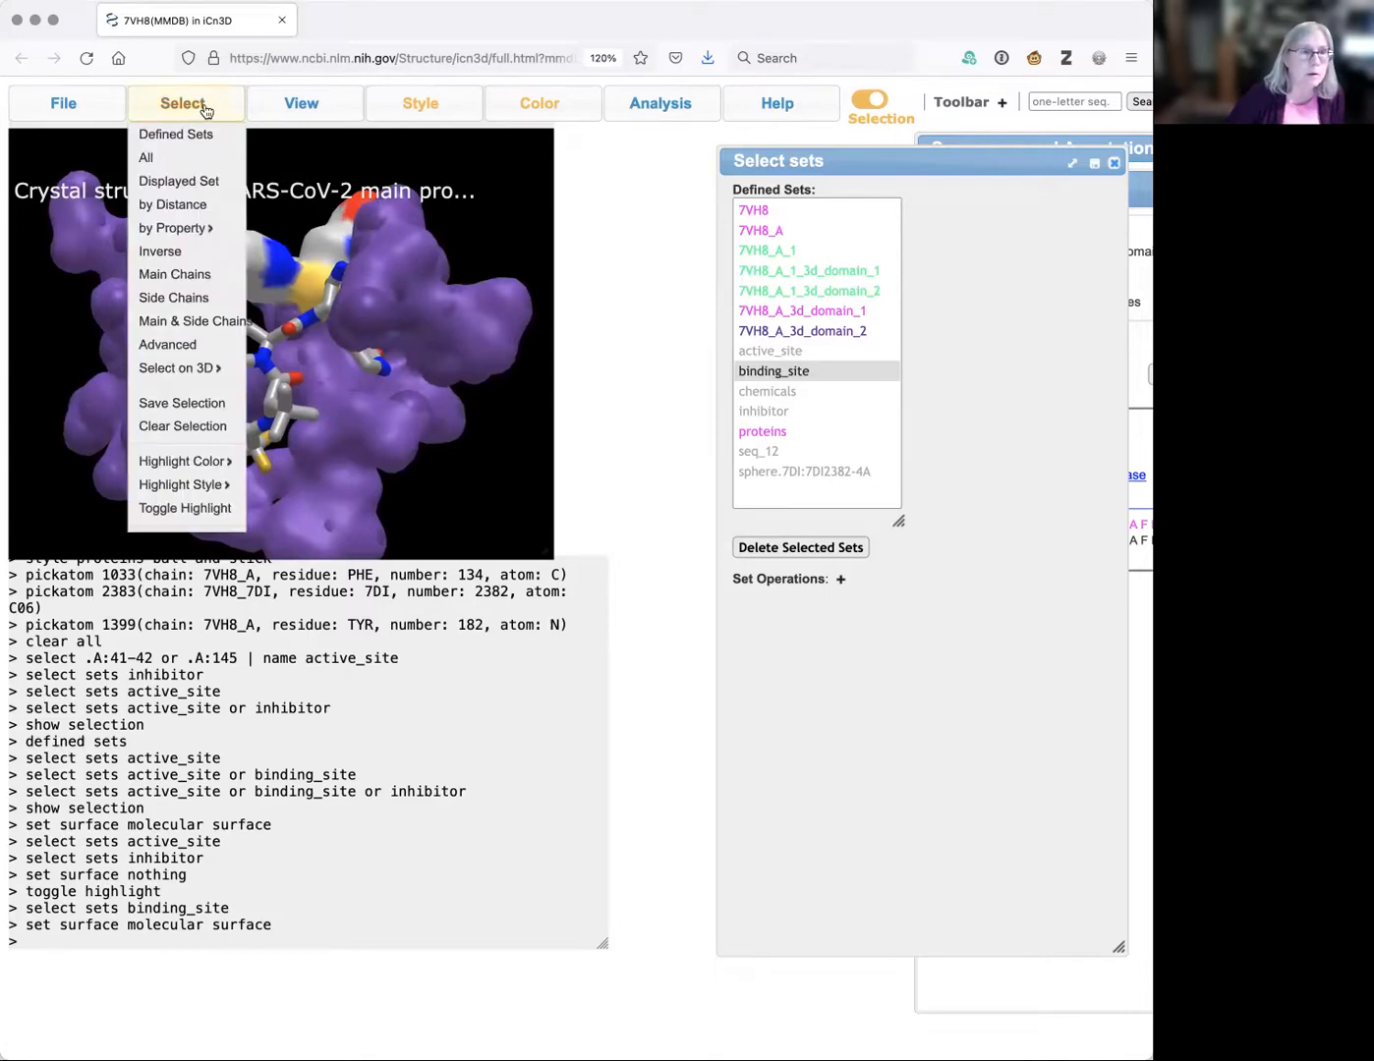
left_click(182, 428)
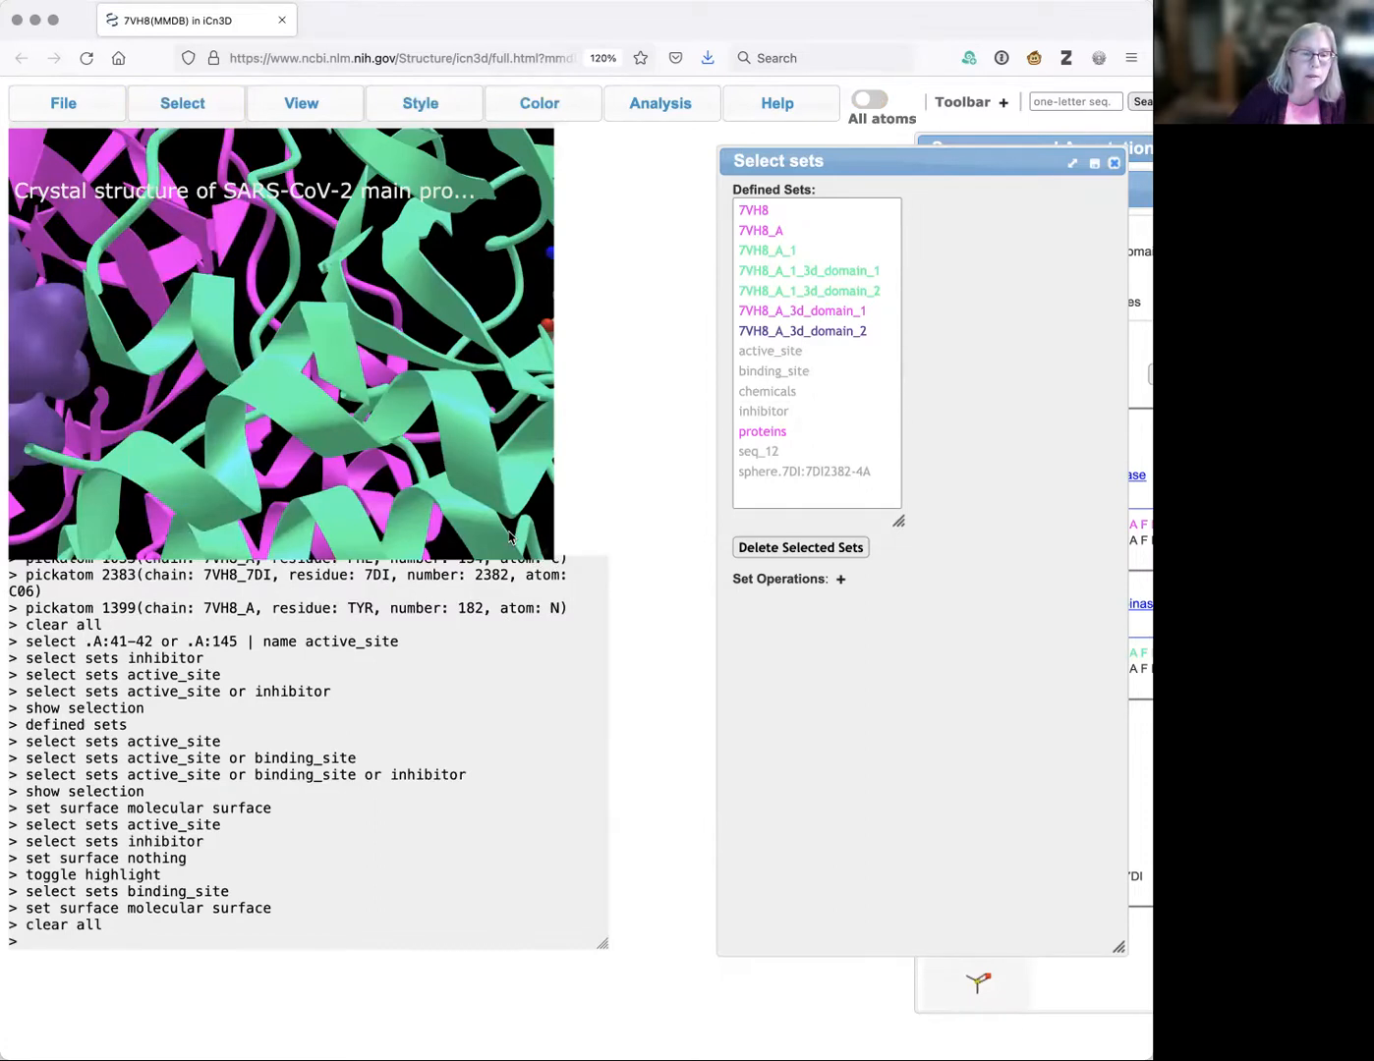
left_click_drag(543, 555, 906, 1018)
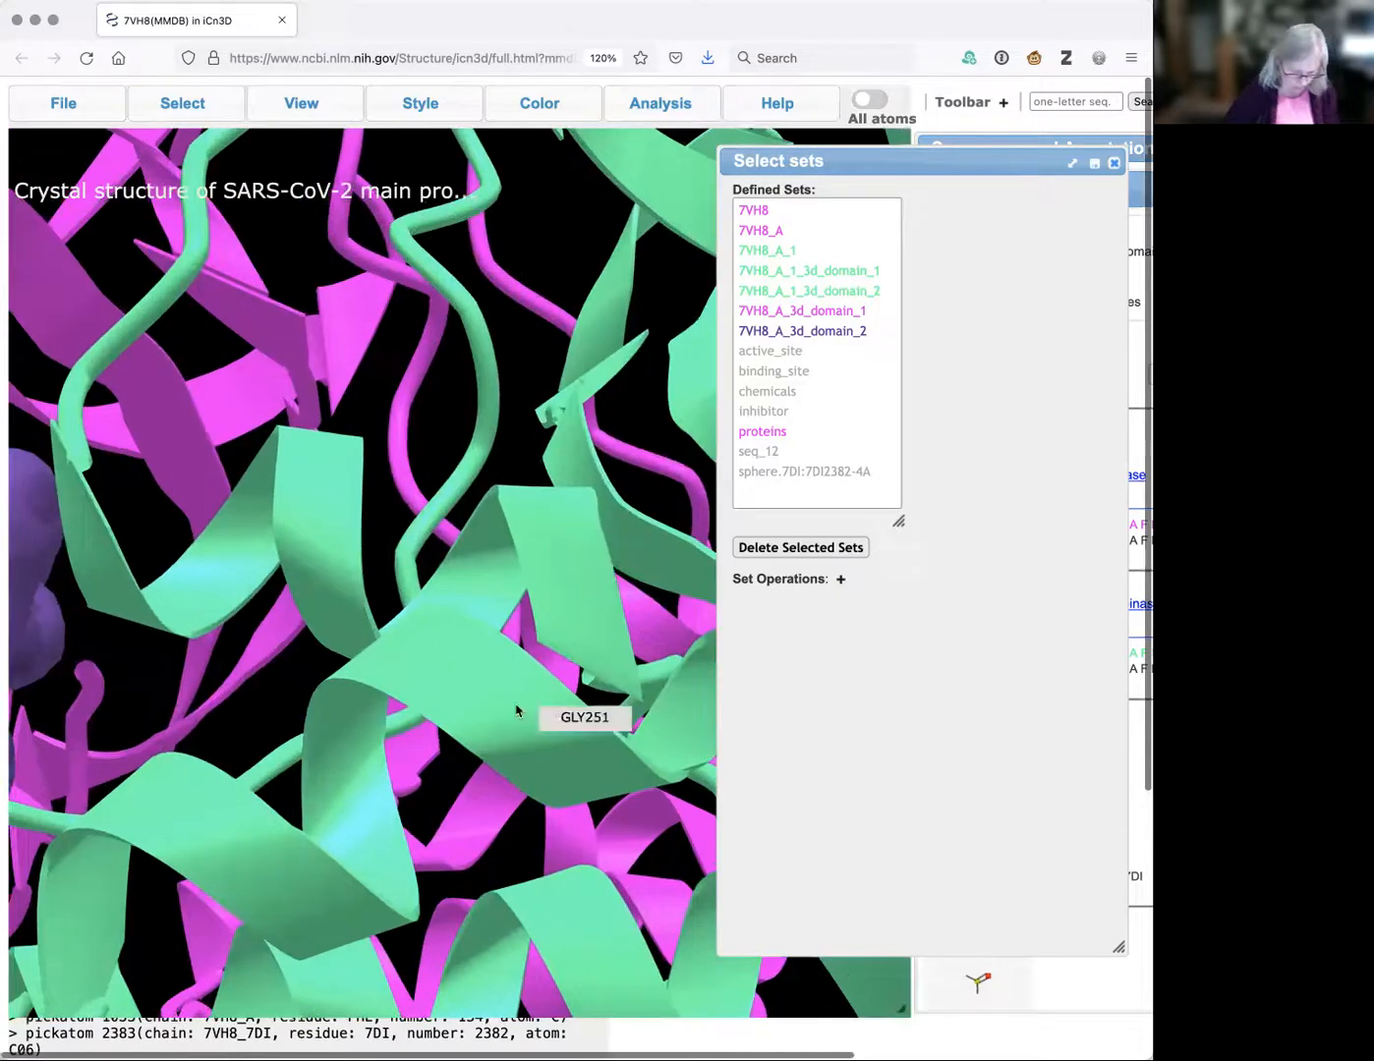
Close the defined sets window and view the whole protein dimer with the binding-site surface and inhibitor.
scroll(586, 732, "down", 10)
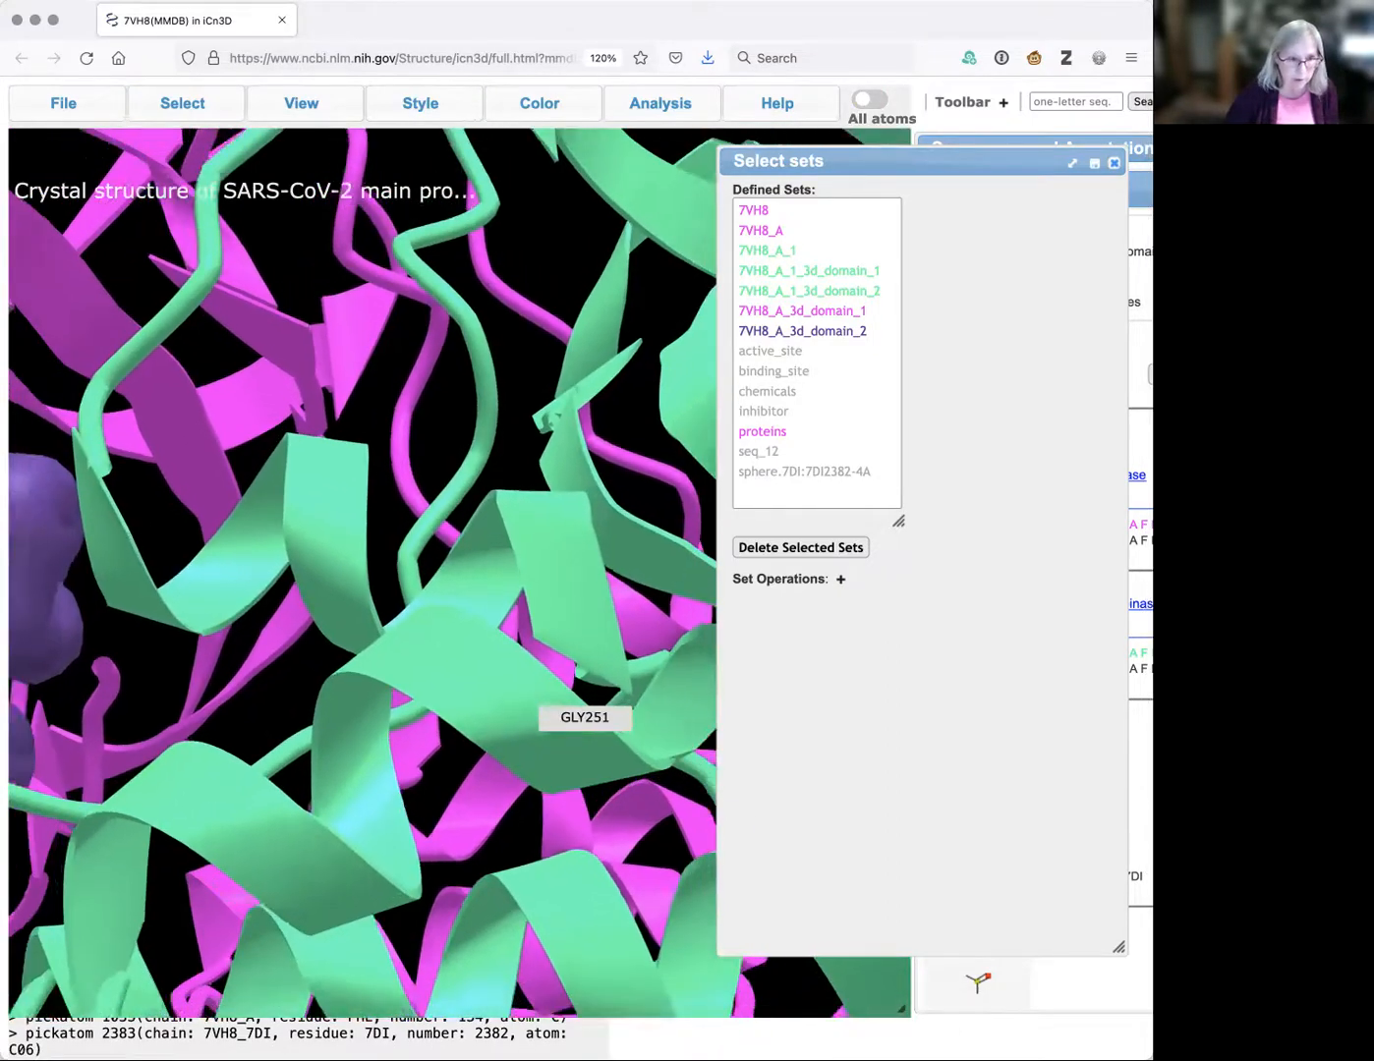
scroll(586, 732, "down", 10)
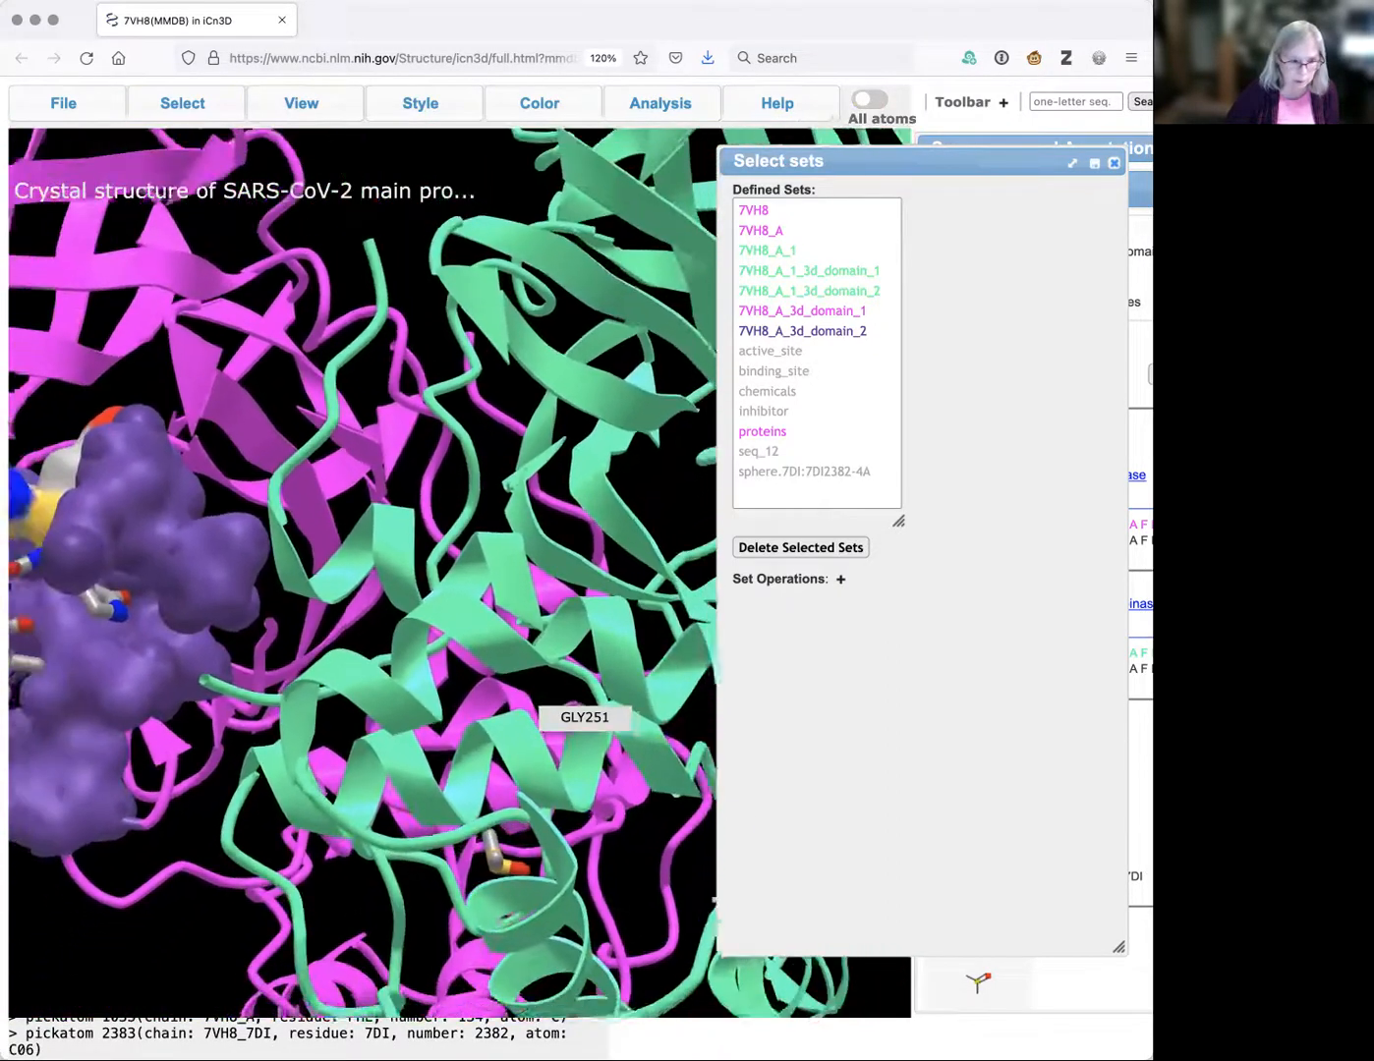
scroll(585, 732, "down", 8)
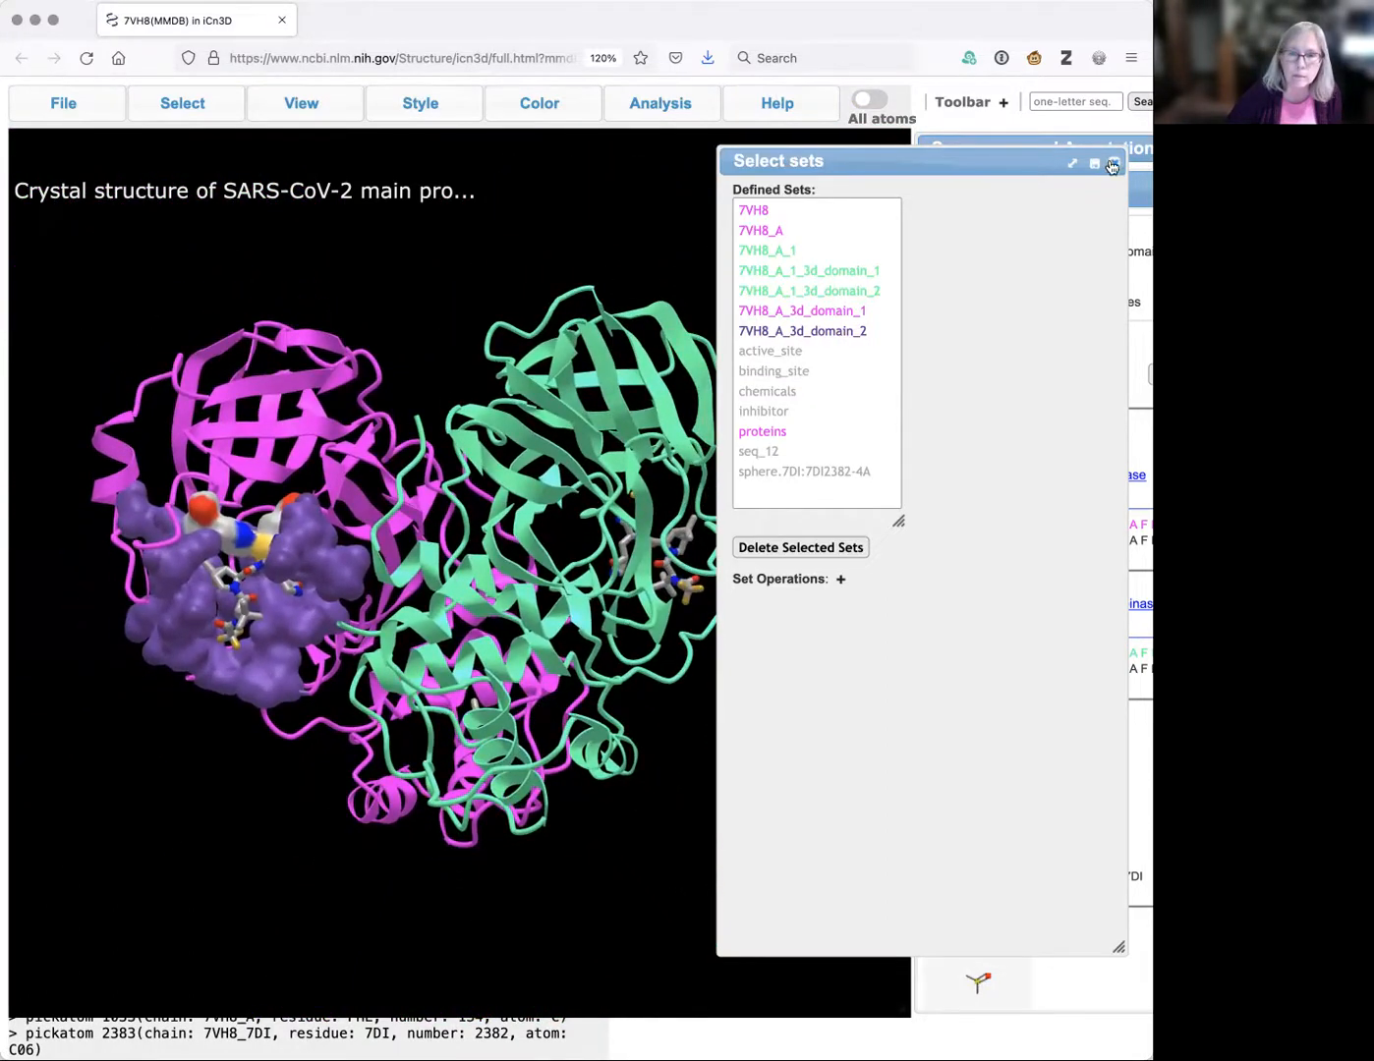
left_click(1114, 165)
left_click_drag(422, 585, 202, 511)
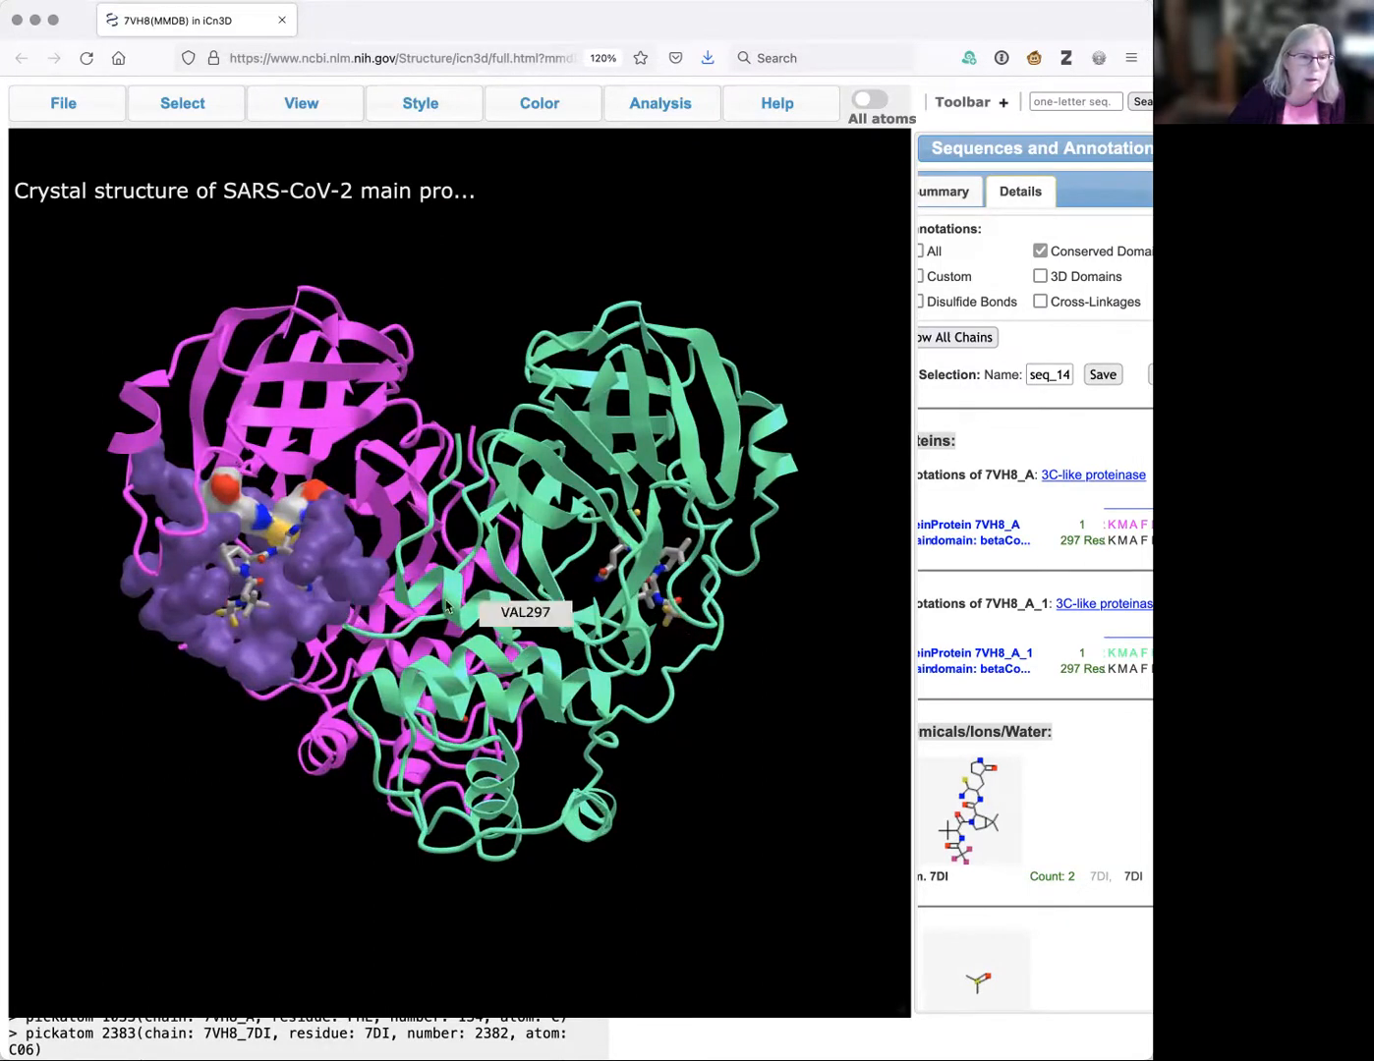
Open the defined sets list and select binding_site together with inhibitor.
left_click_drag(475, 589, 489, 639)
left_click_drag(426, 703, 186, 564)
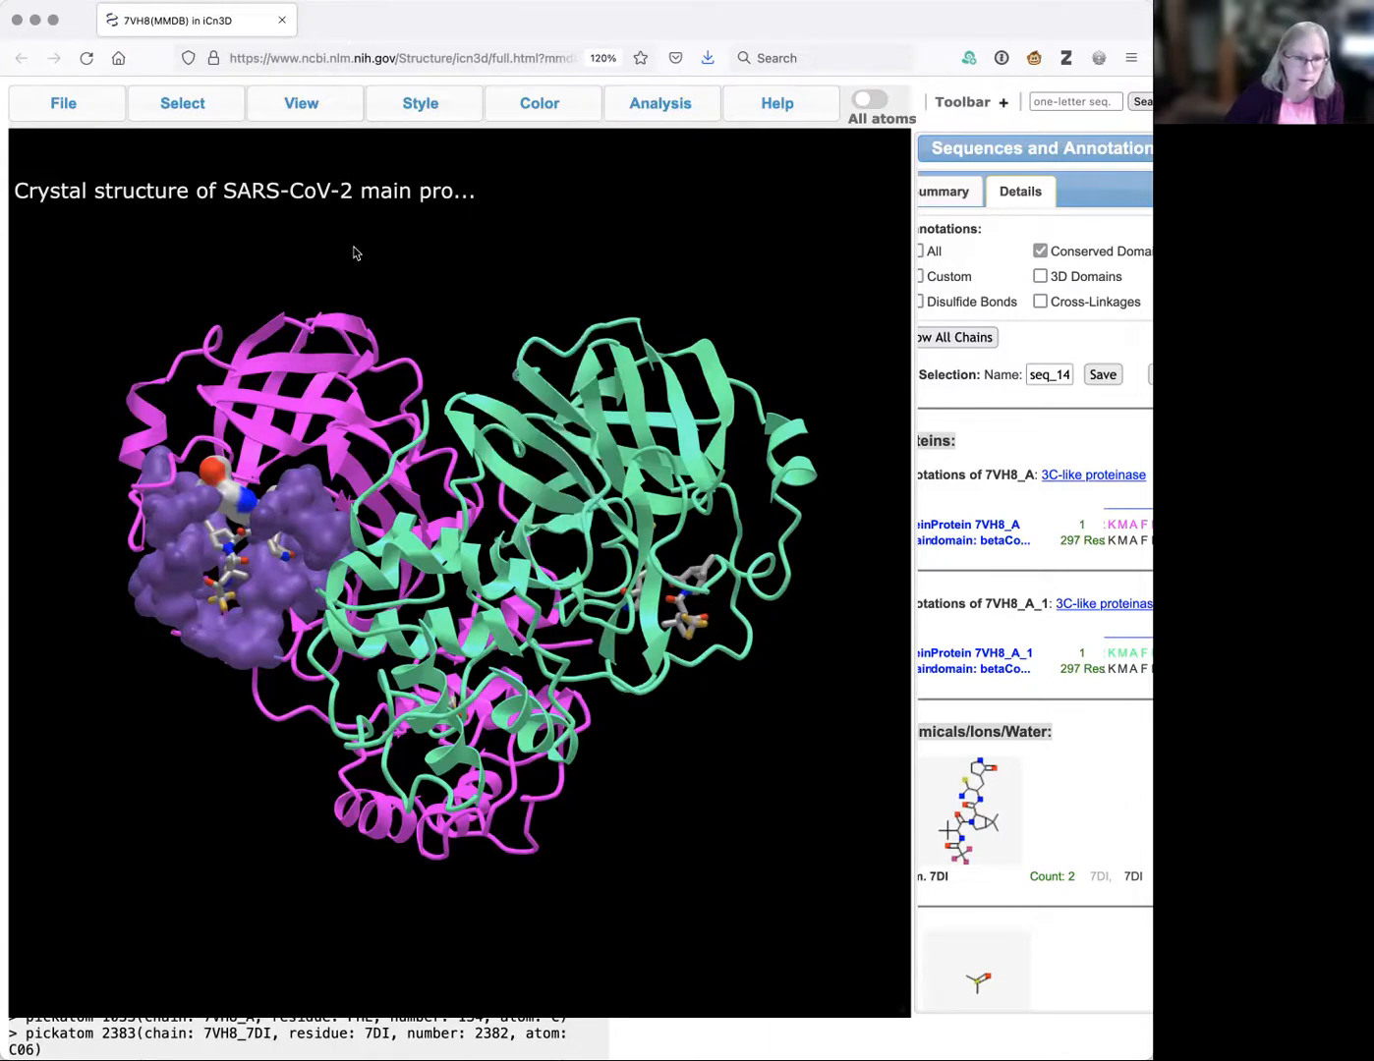
mouse_move(192, 89)
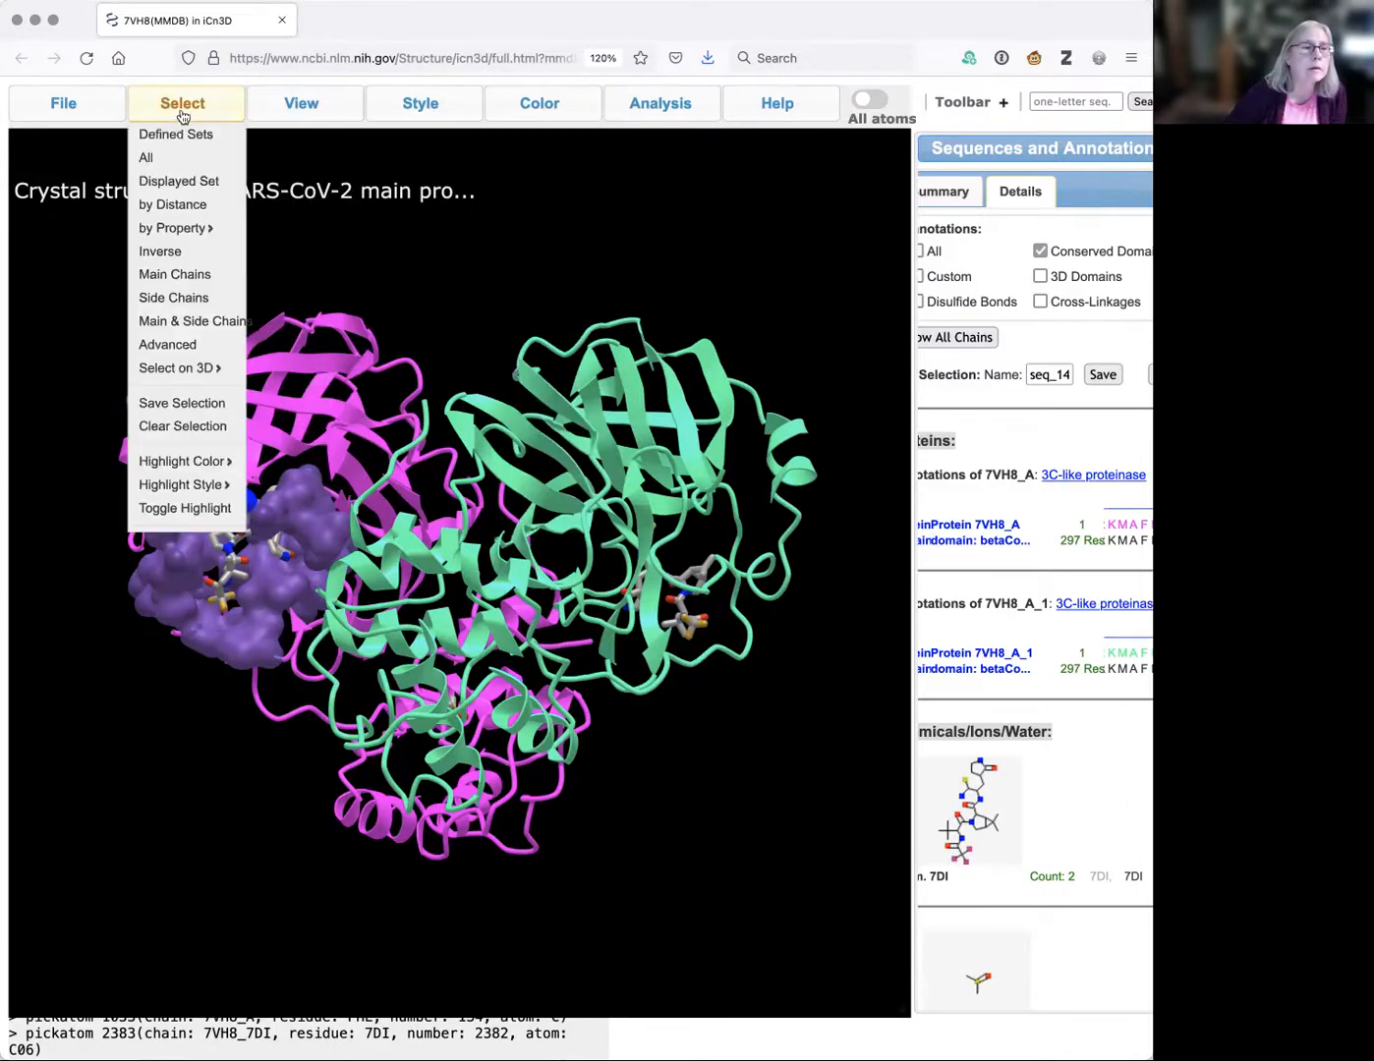
left_click(179, 134)
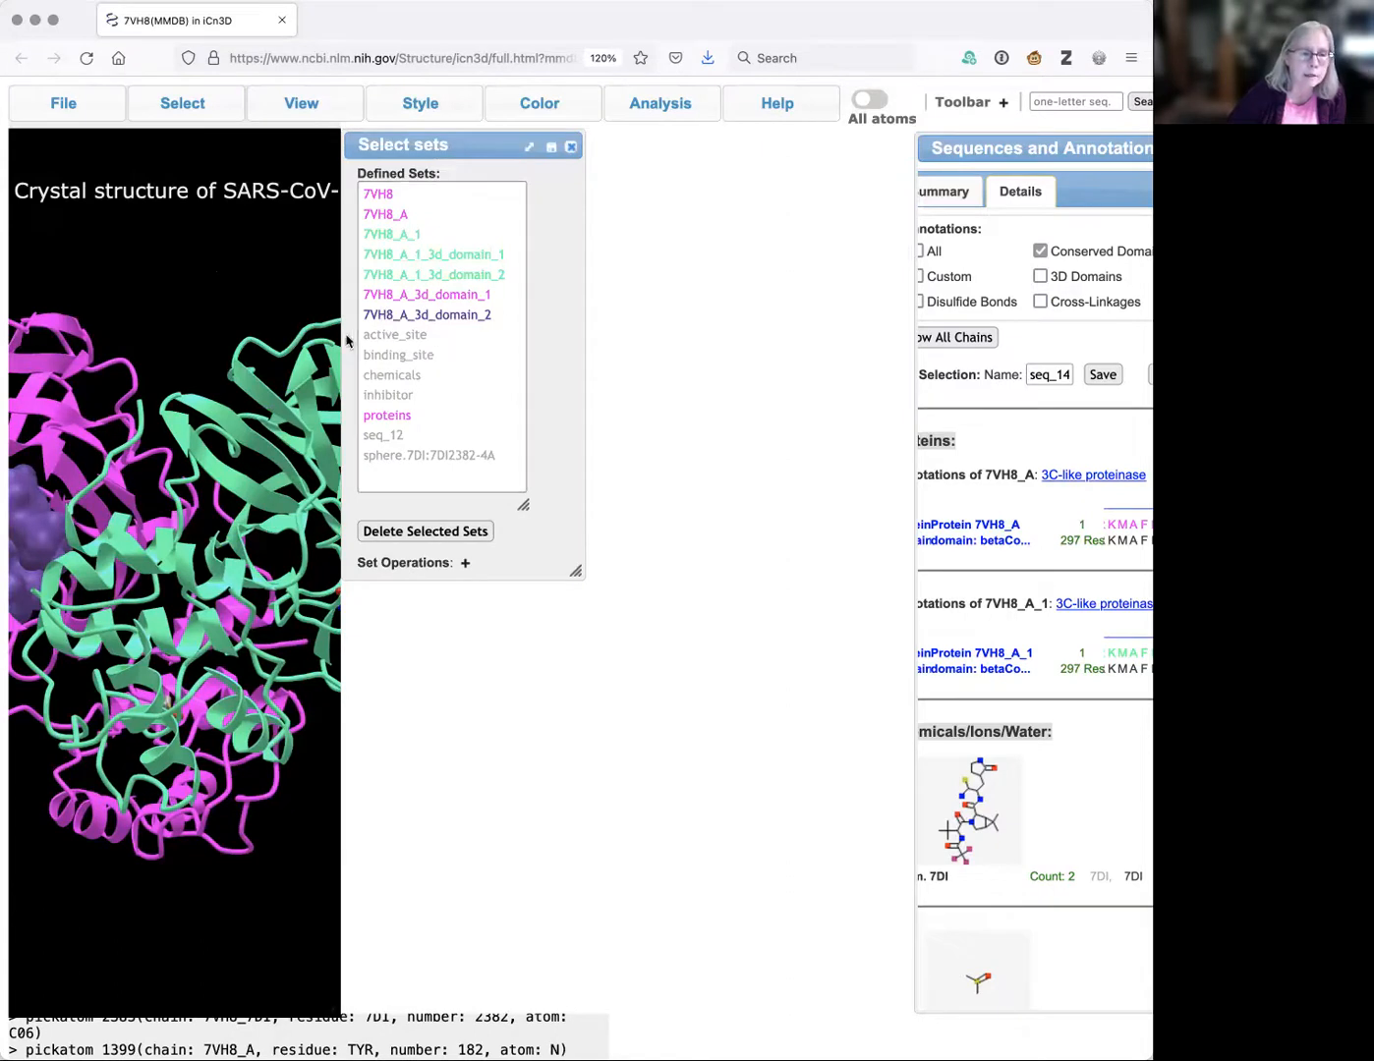
left_click(382, 356)
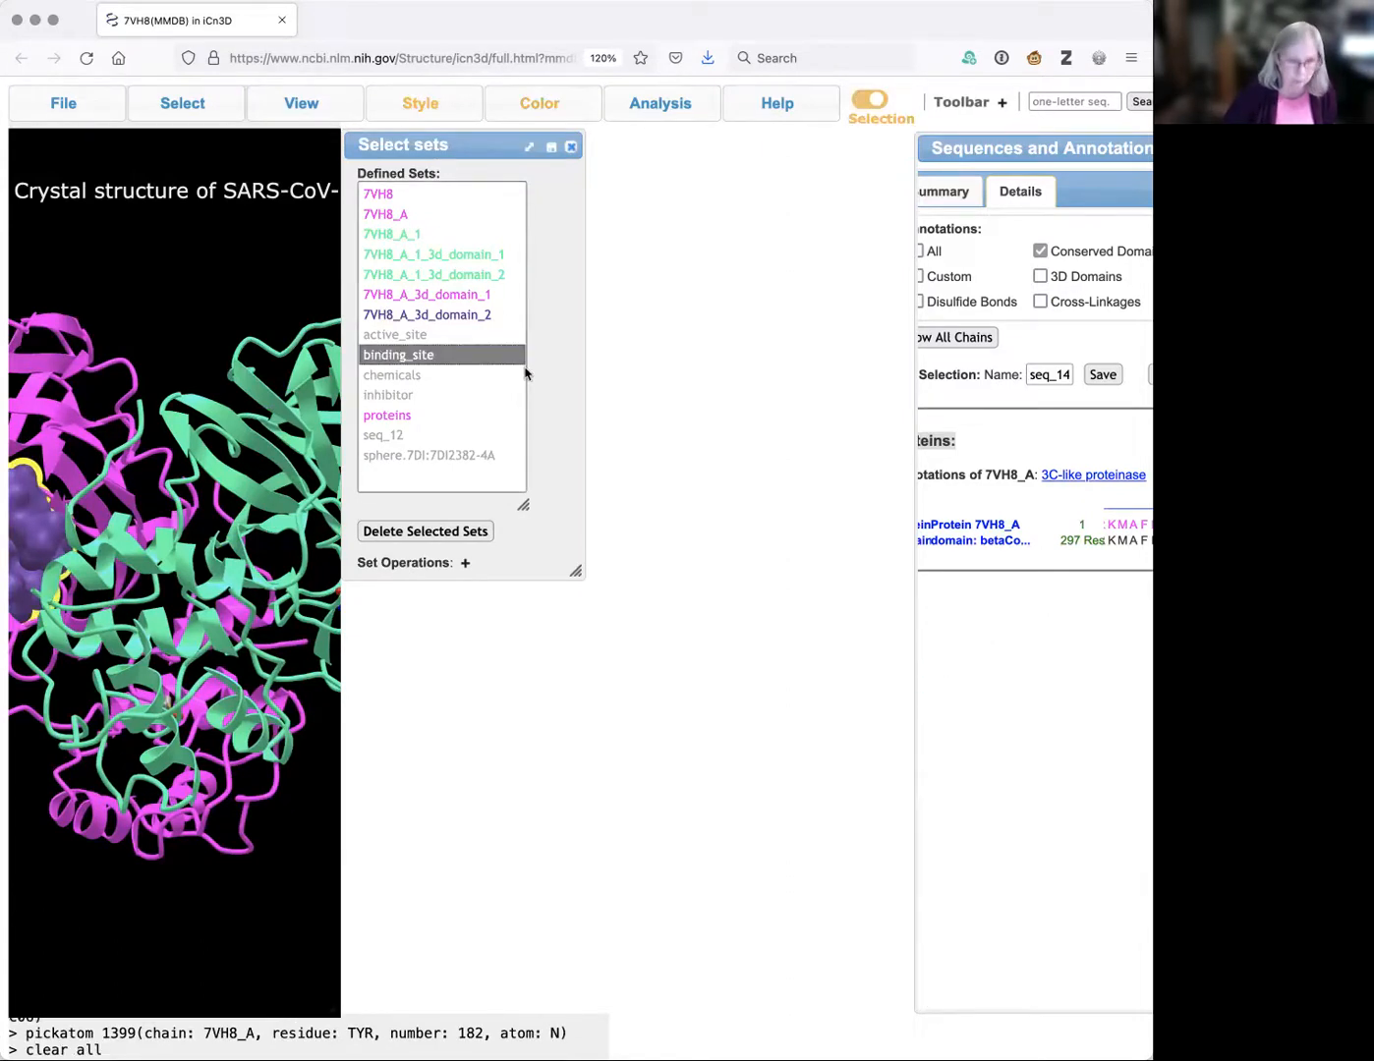
left_click(387, 395, "super")
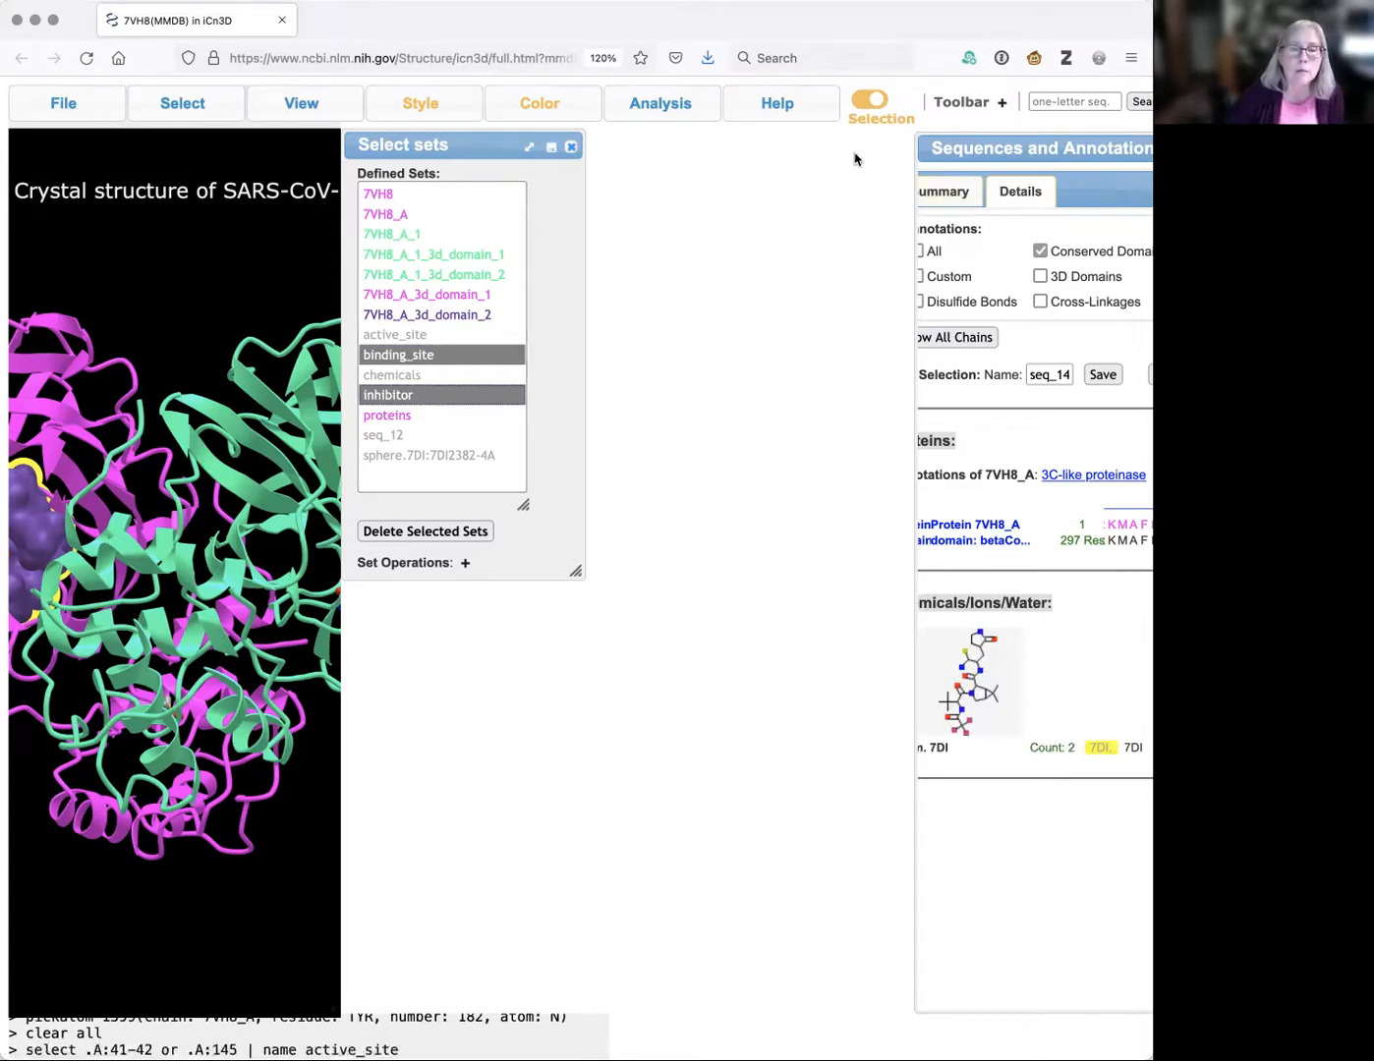
Open the Interactions analysis and limit the interaction types to Hydrogen Bonds (3.8 Å) and Salt Bridge/Ionic (6 Å).
left_click(551, 110)
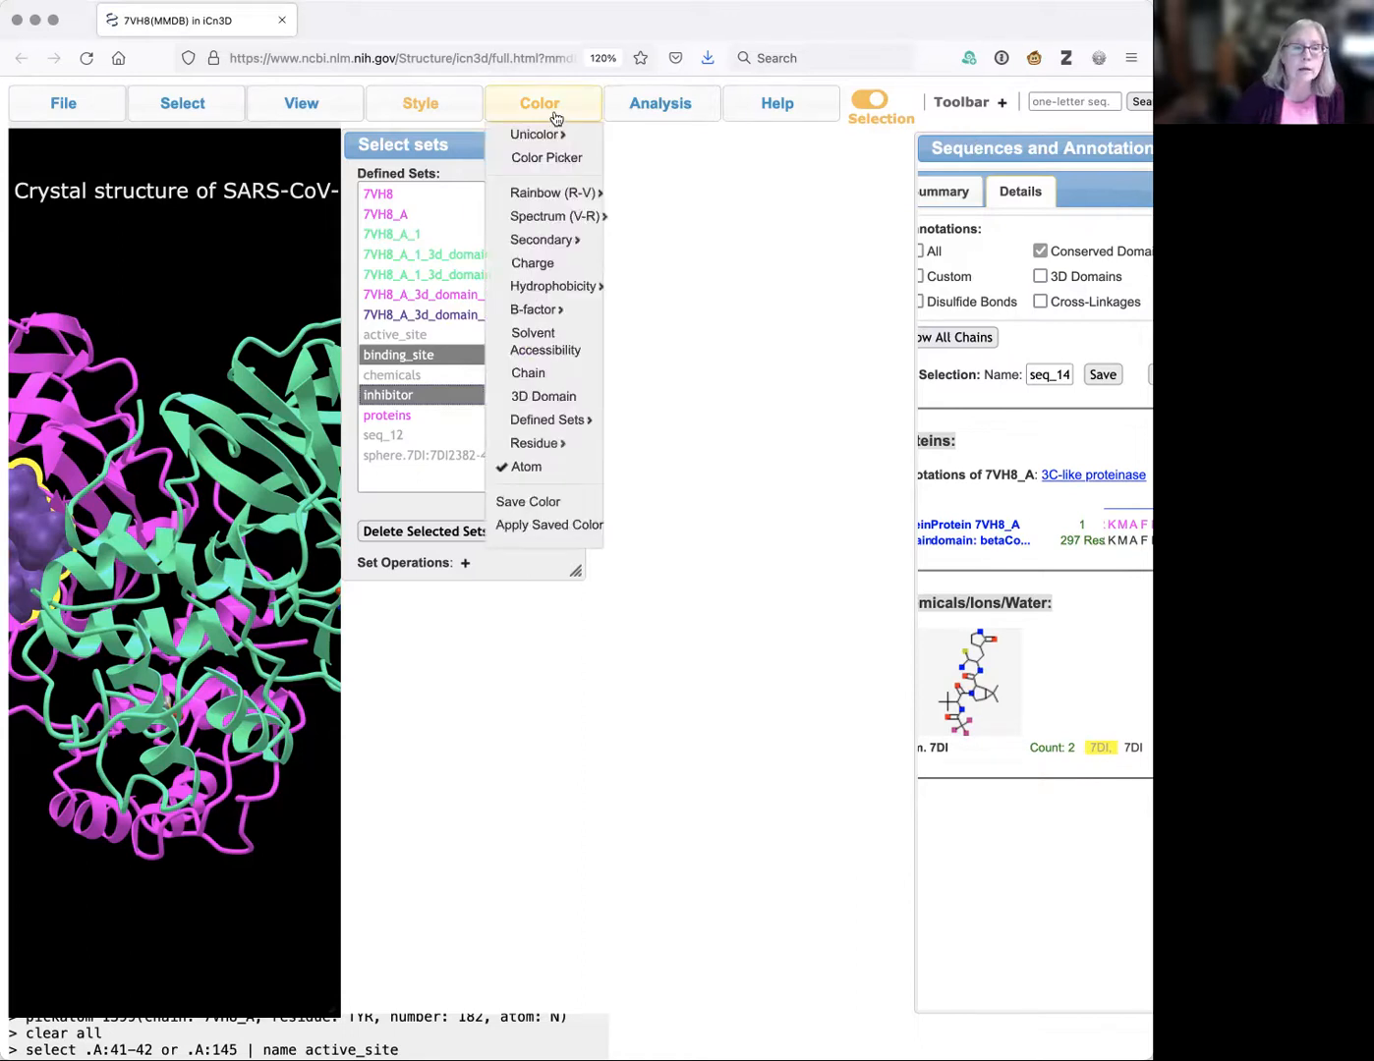
mouse_move(661, 96)
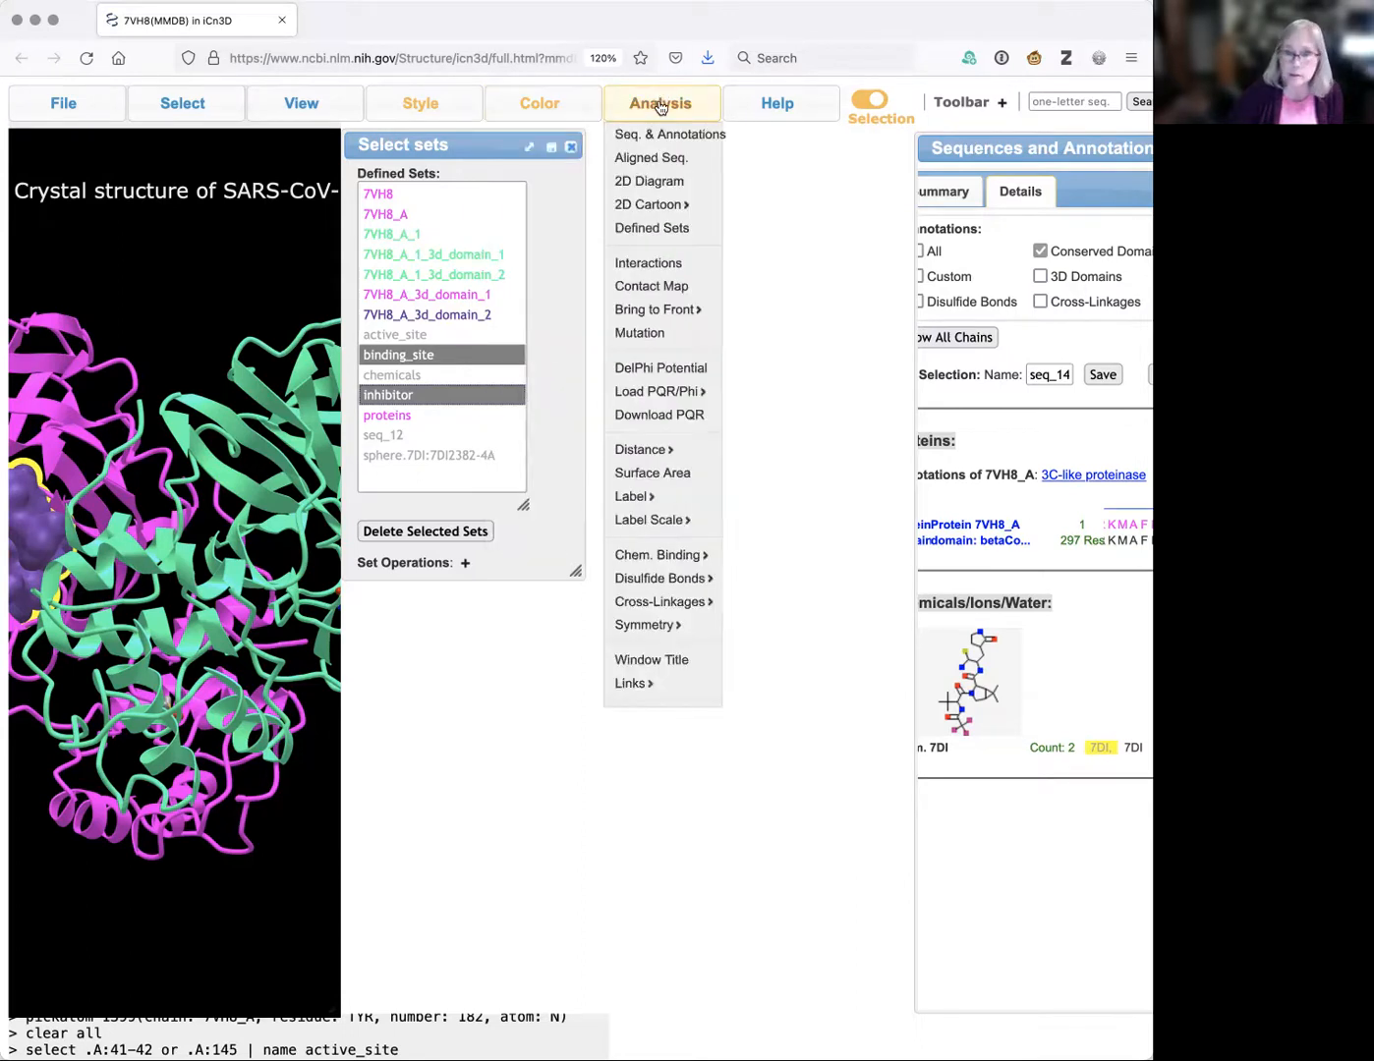
left_click(640, 262)
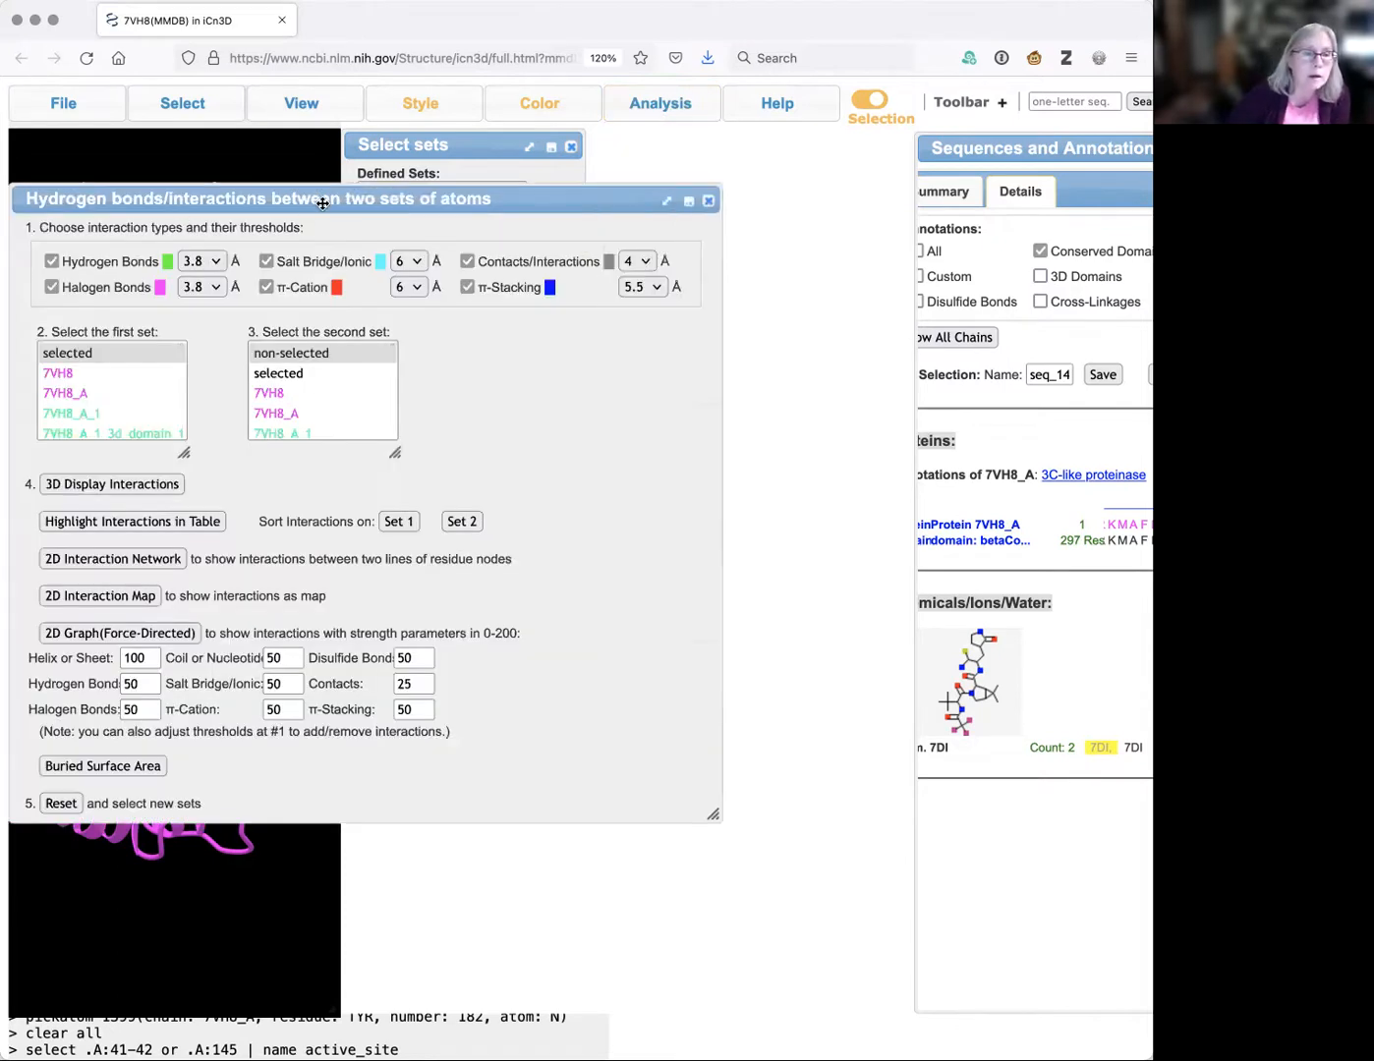
left_click_drag(323, 201, 705, 222)
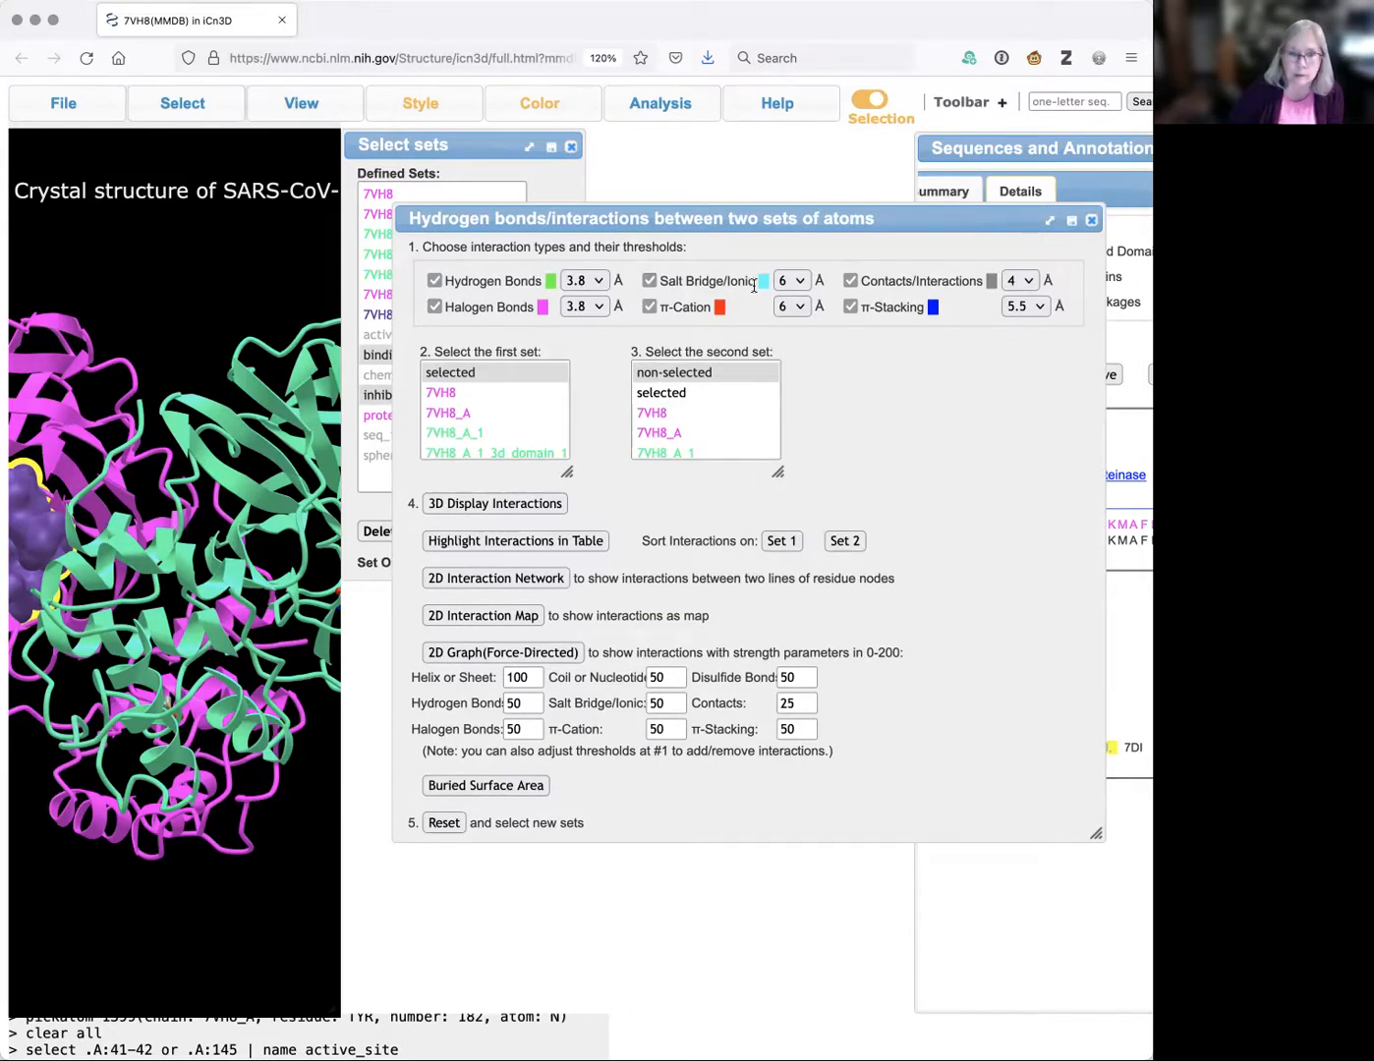
left_click(435, 308)
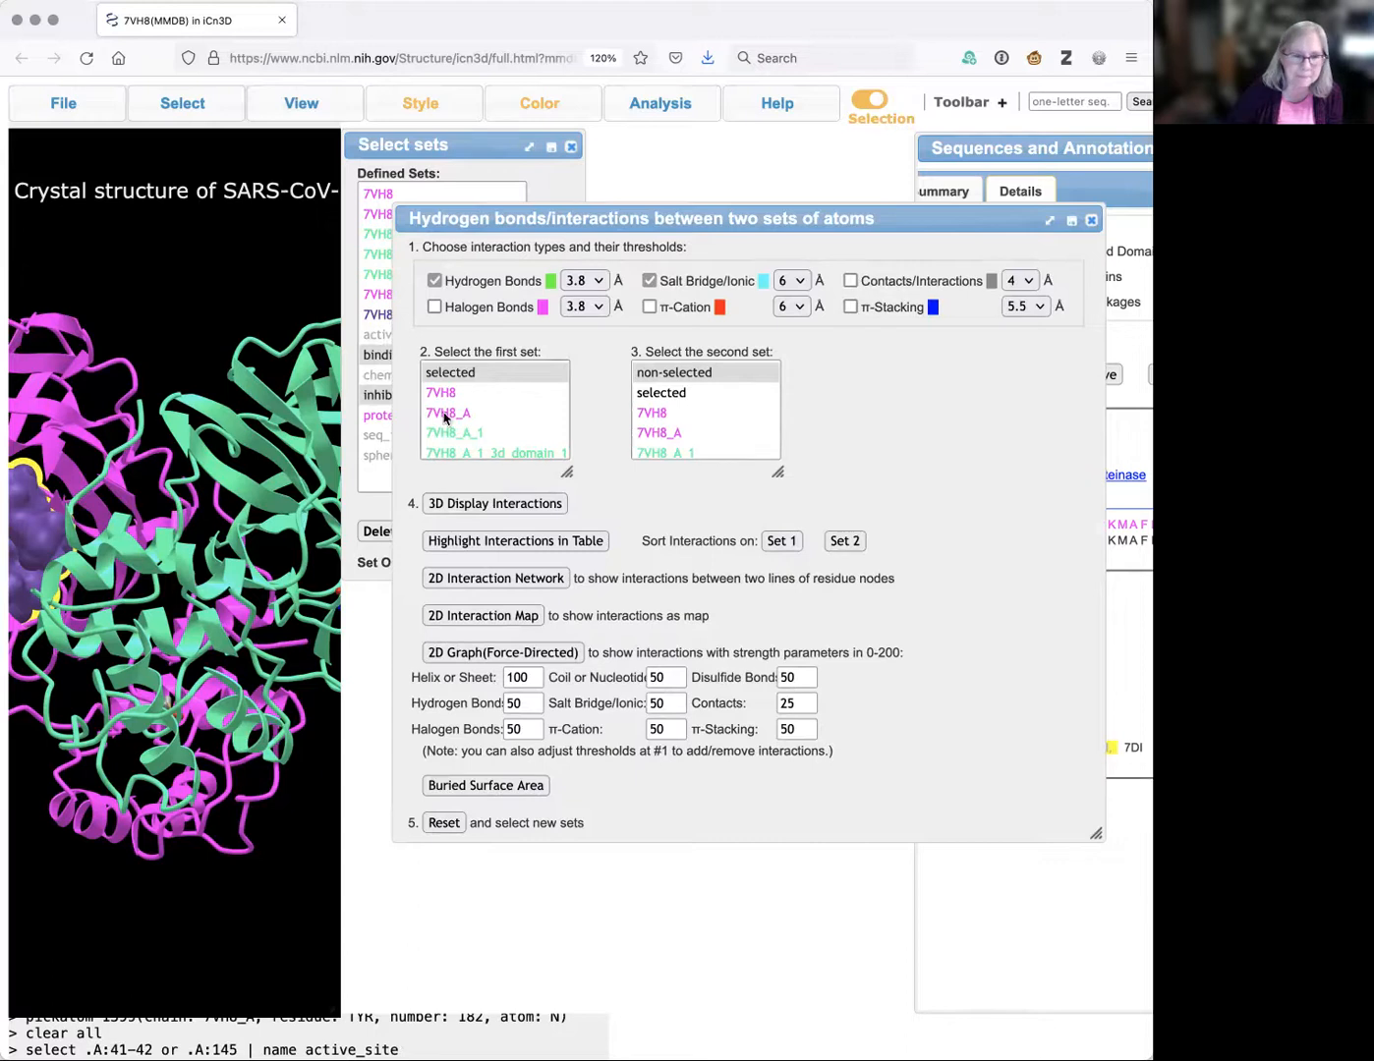
Set binding_site as the first set and chemicals as the second, and display their interactions in 3D.
scroll(499, 408, "down", 5)
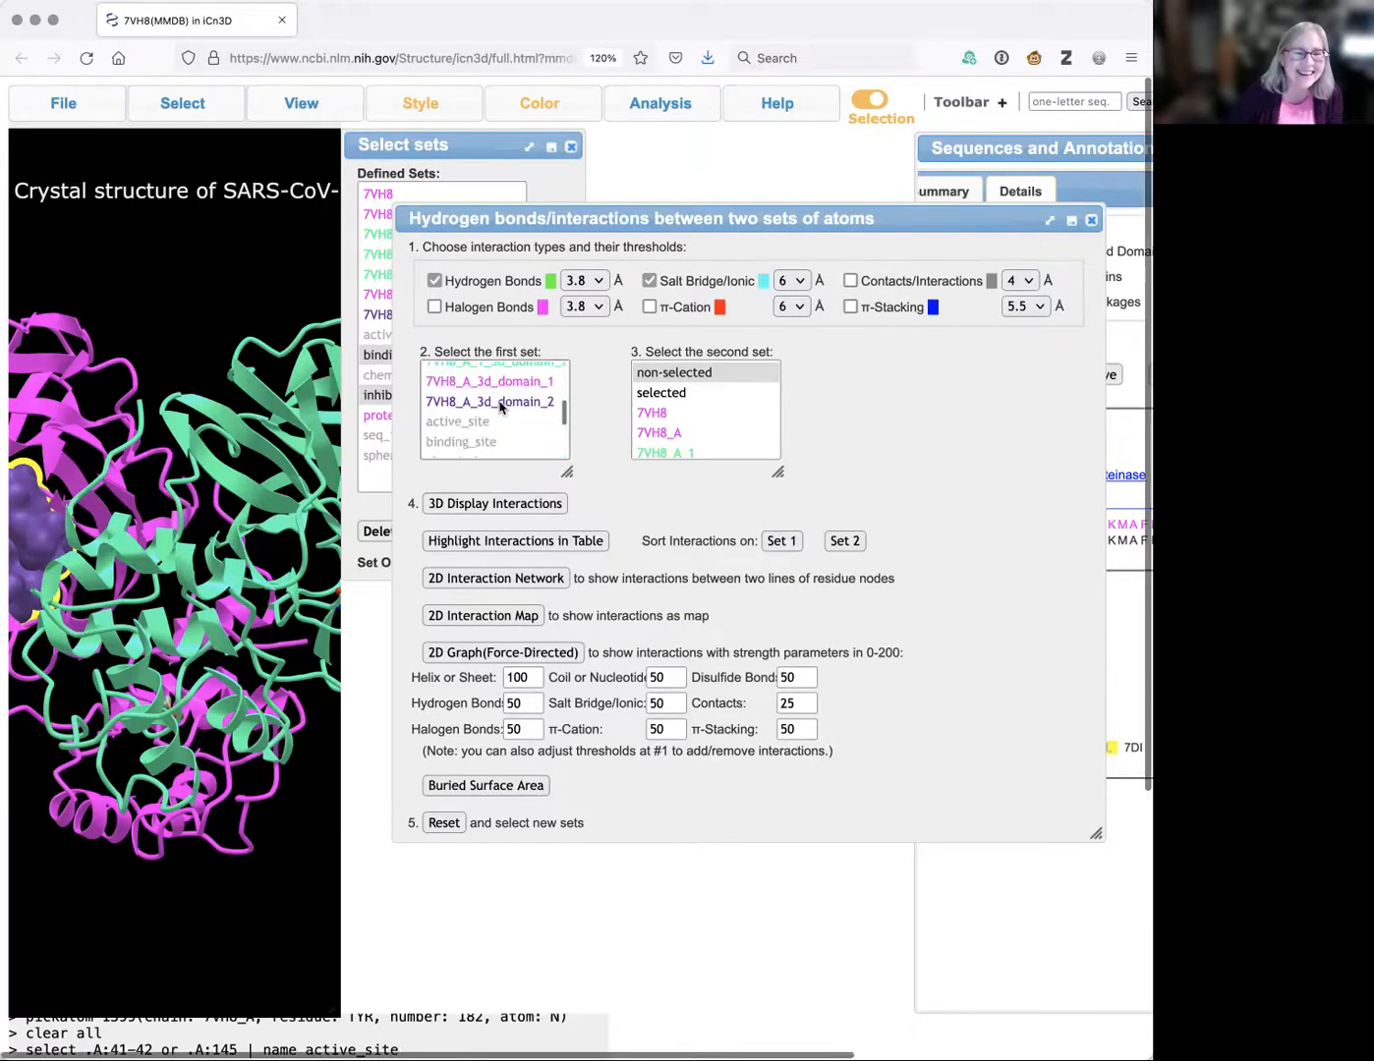
scroll(489, 402, "up", 5)
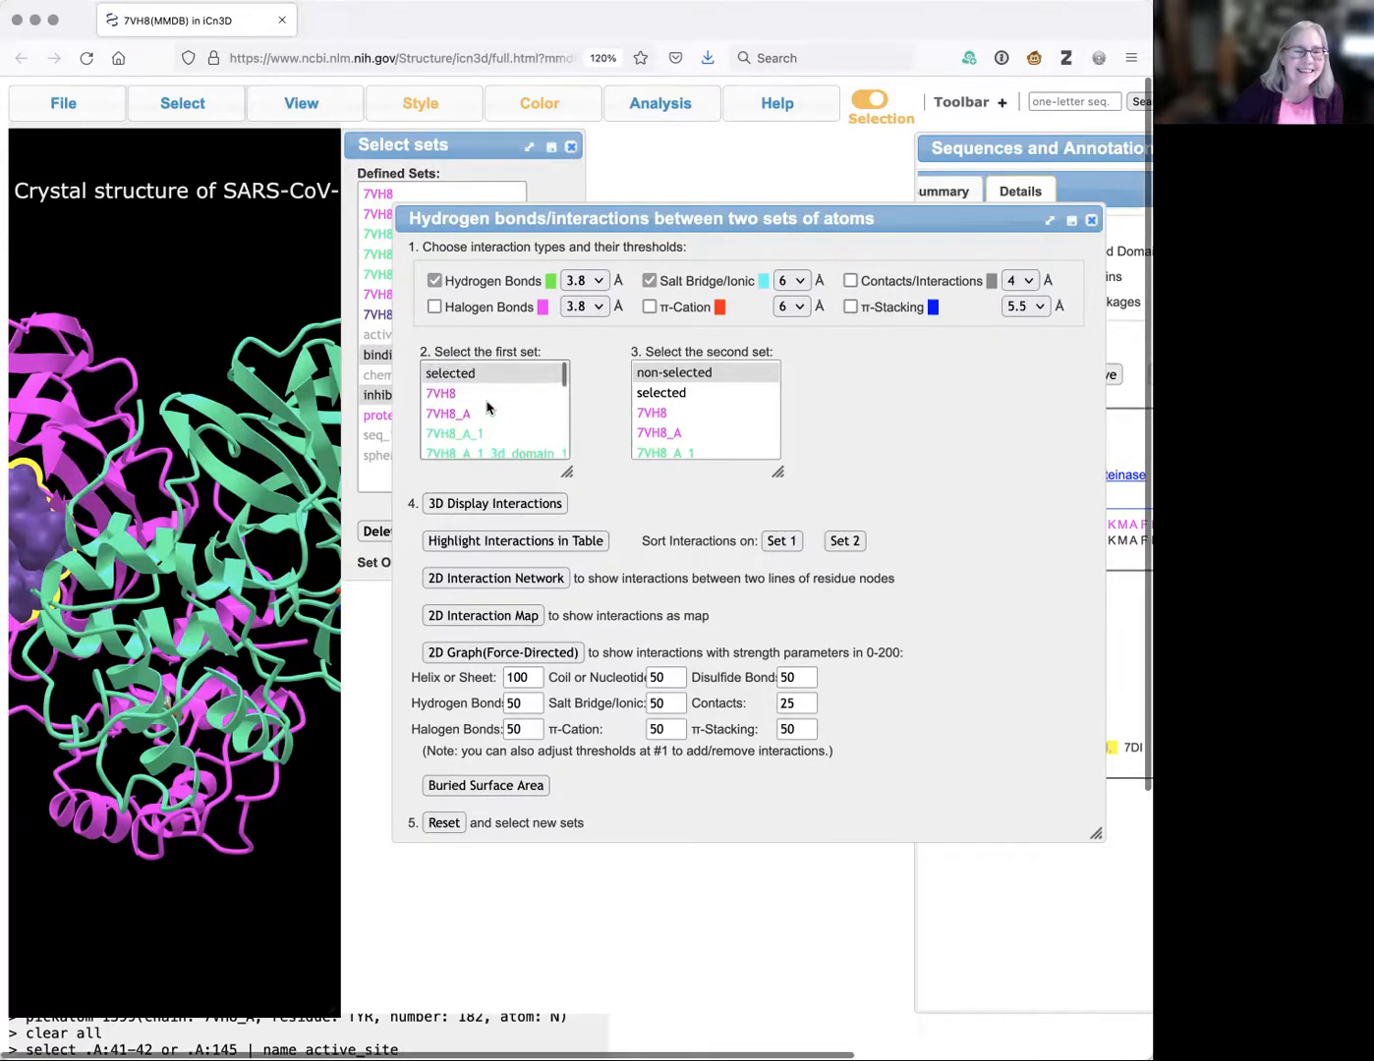
scroll(507, 418, "down", 4)
scroll(496, 417, "down", 1)
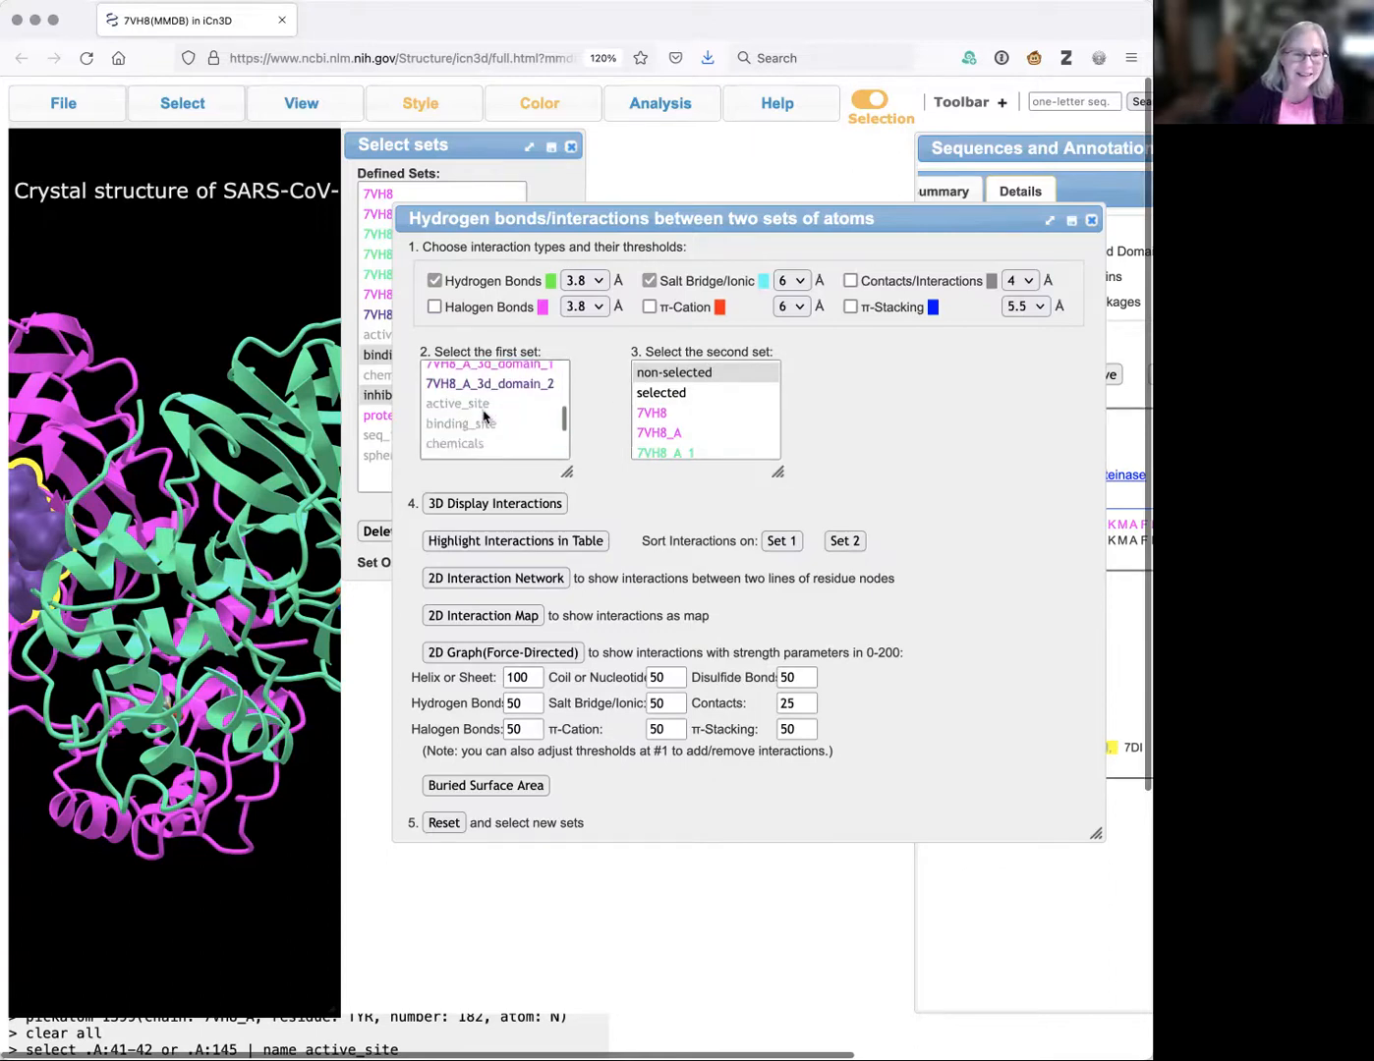
left_click(454, 425)
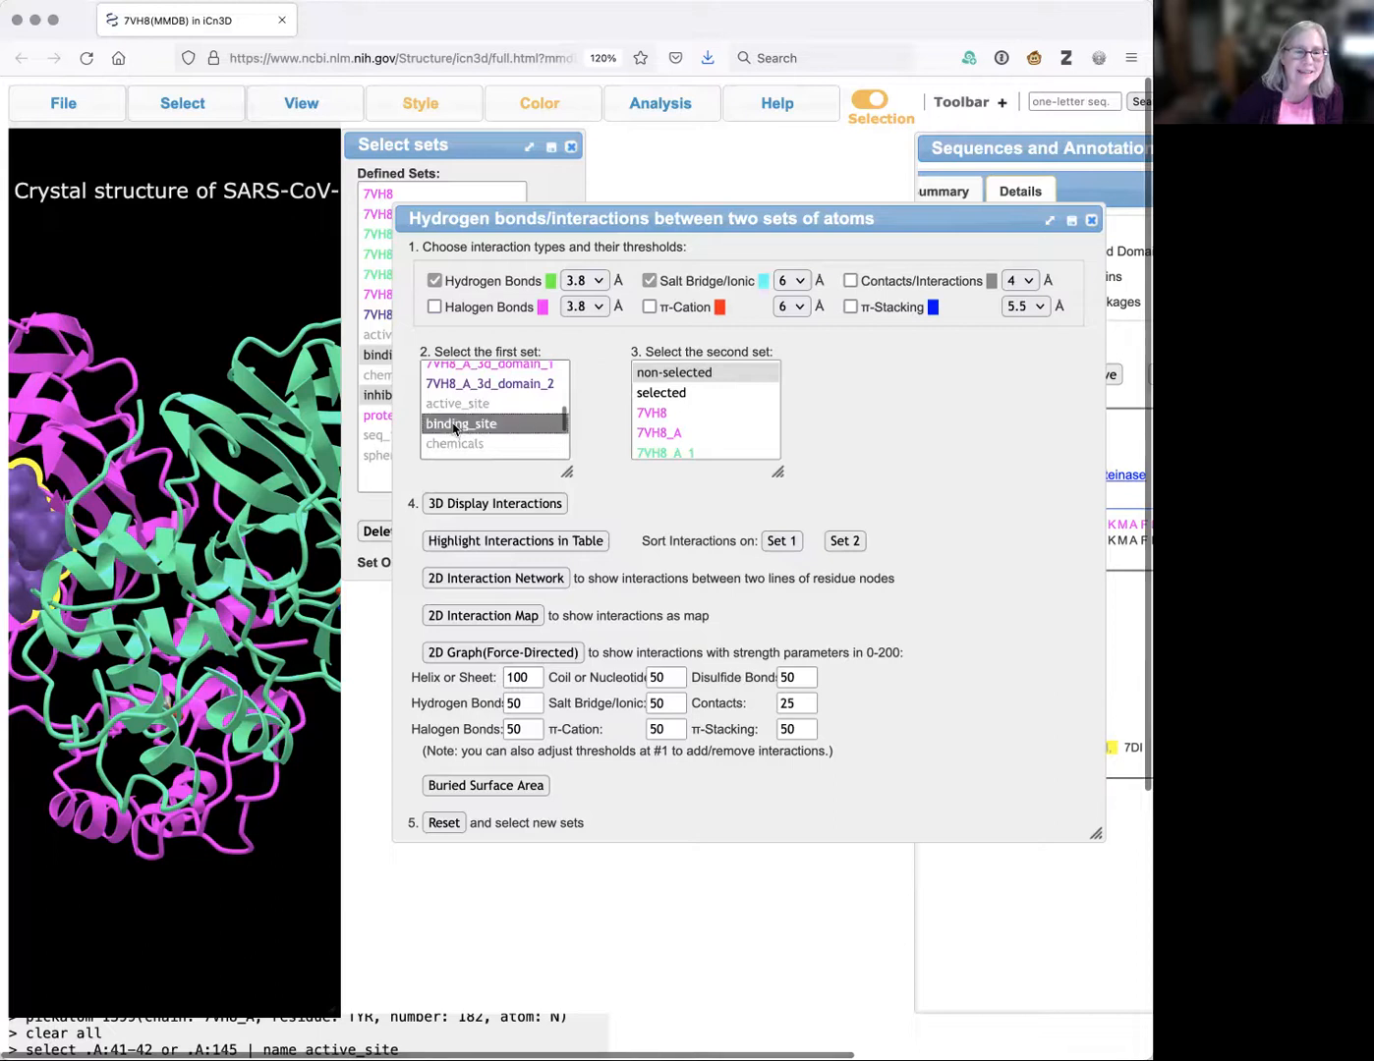
scroll(703, 425, "down", 5)
scroll(698, 425, "down", 3)
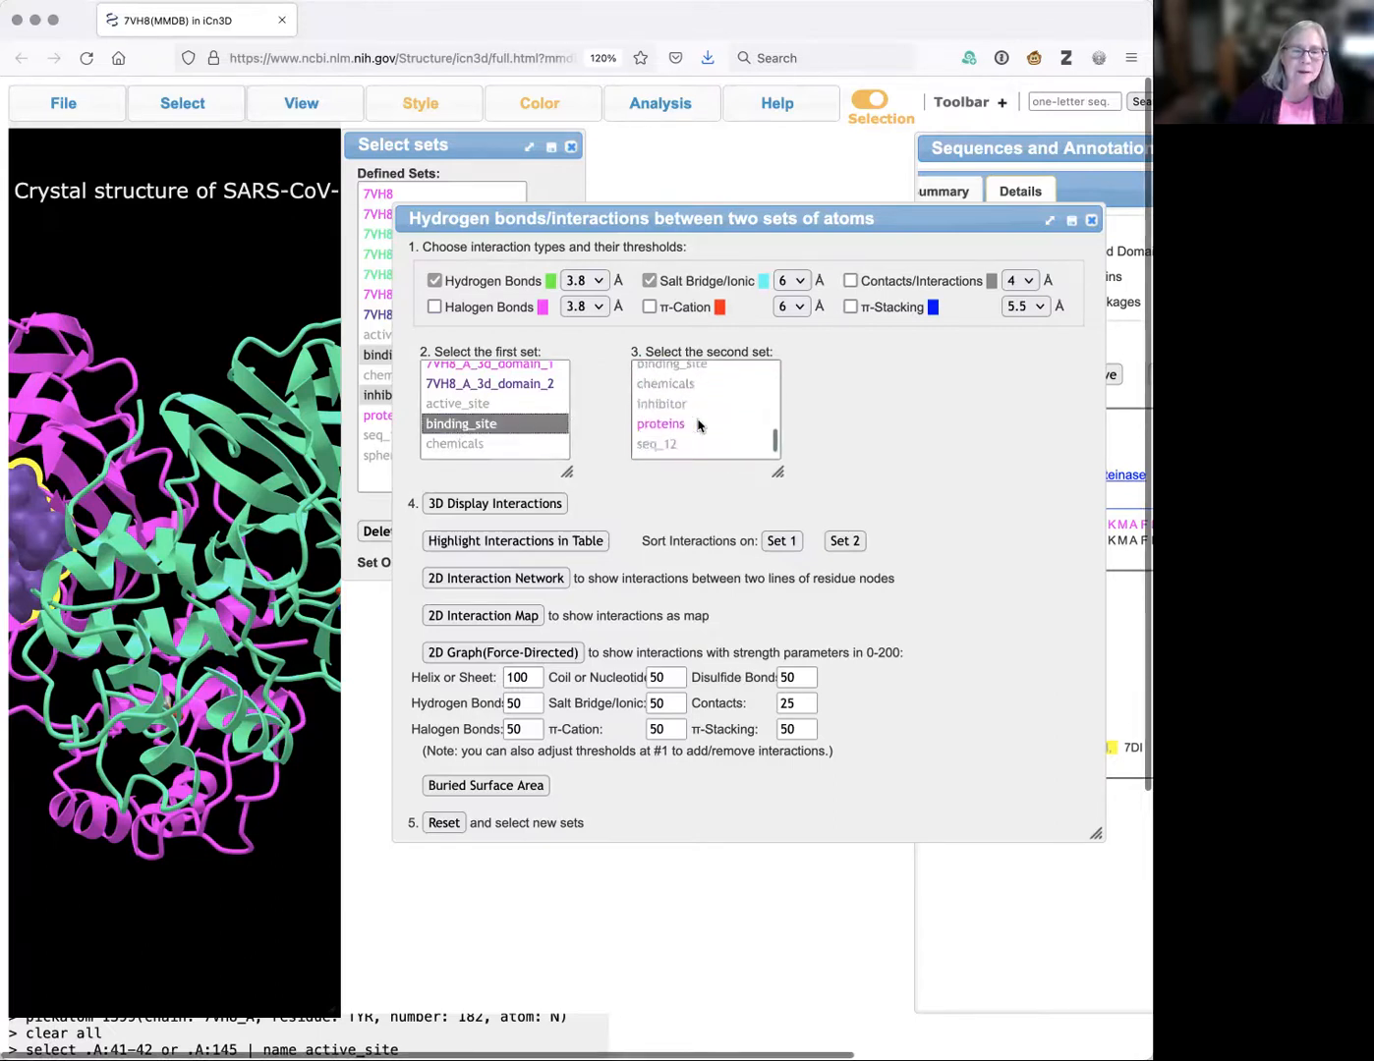
left_click(660, 377)
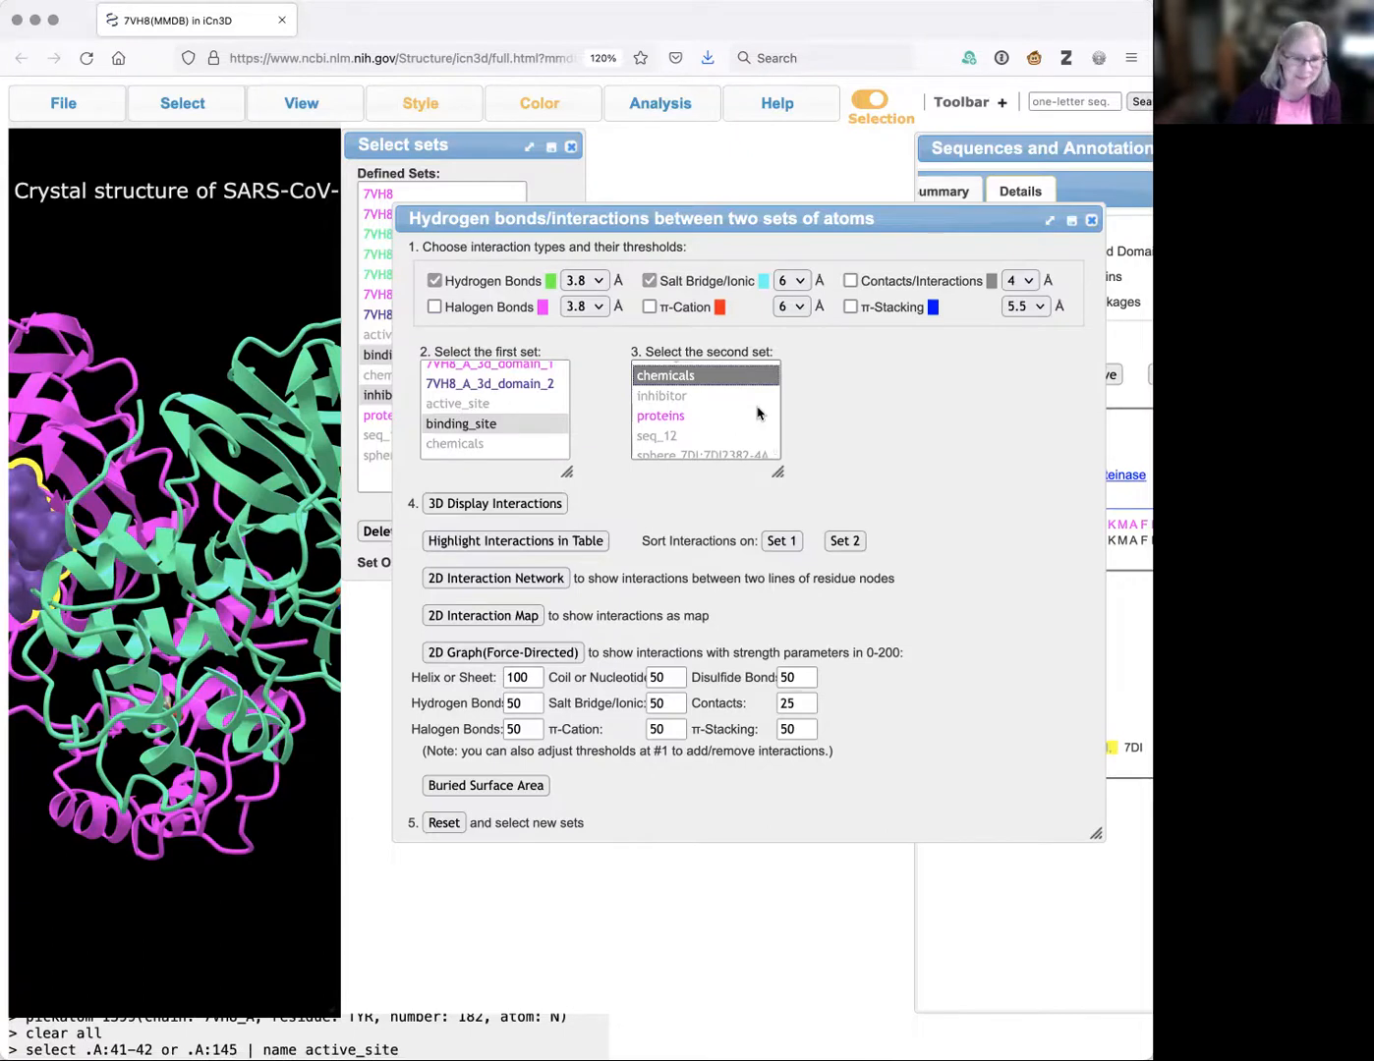
left_click(490, 504)
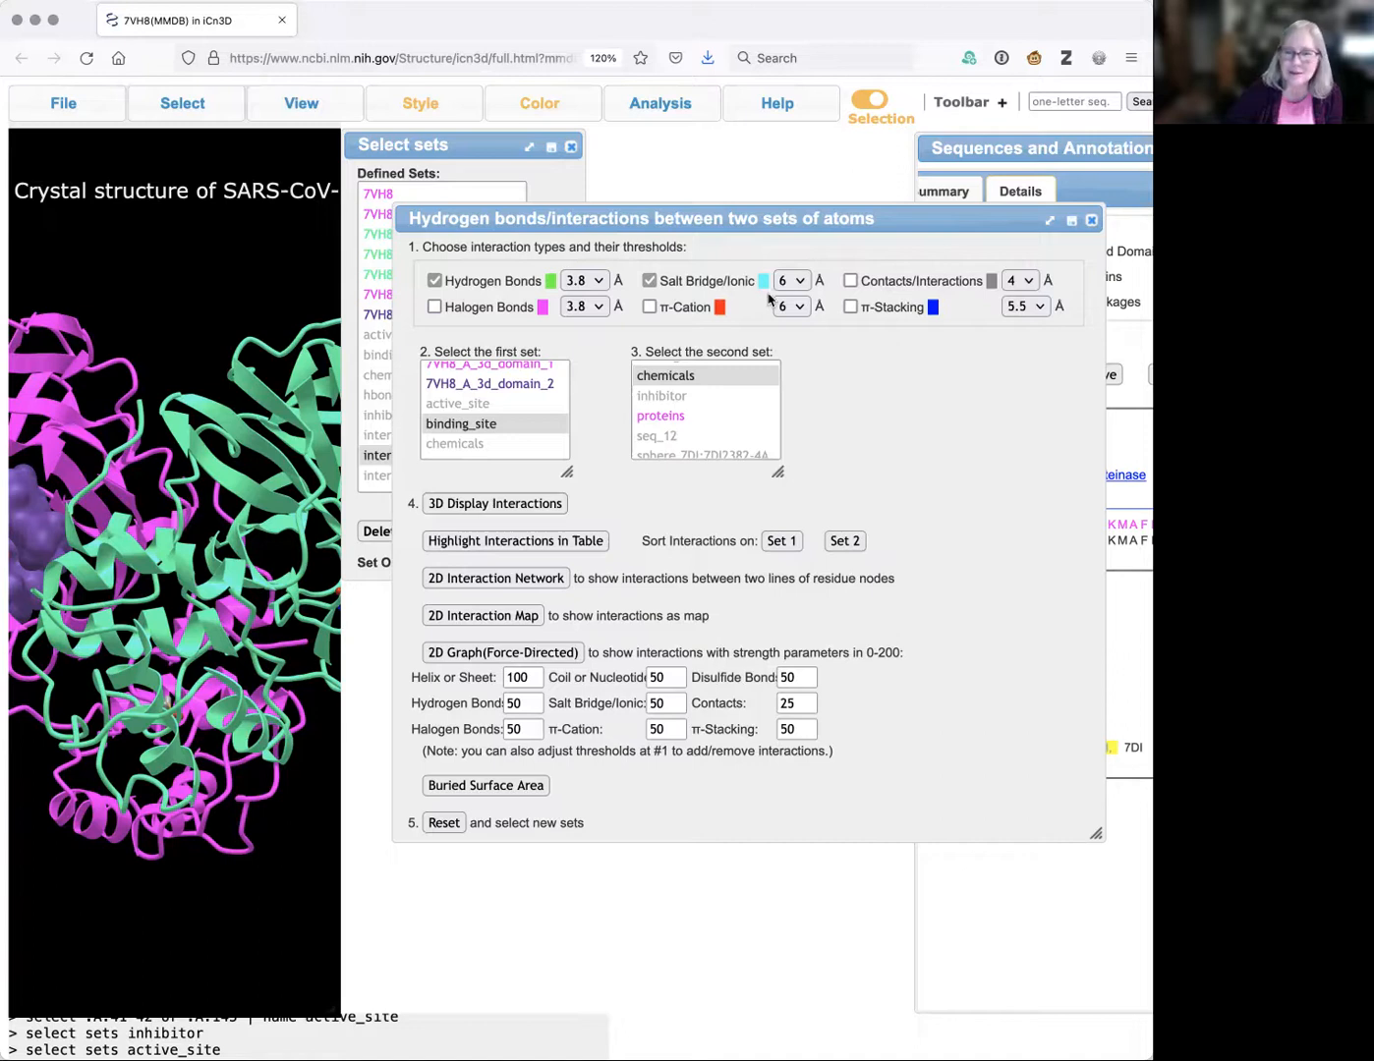
Close the interactions and defined sets windows, and inspect the inhibitor pocket up close.
left_click(1091, 223)
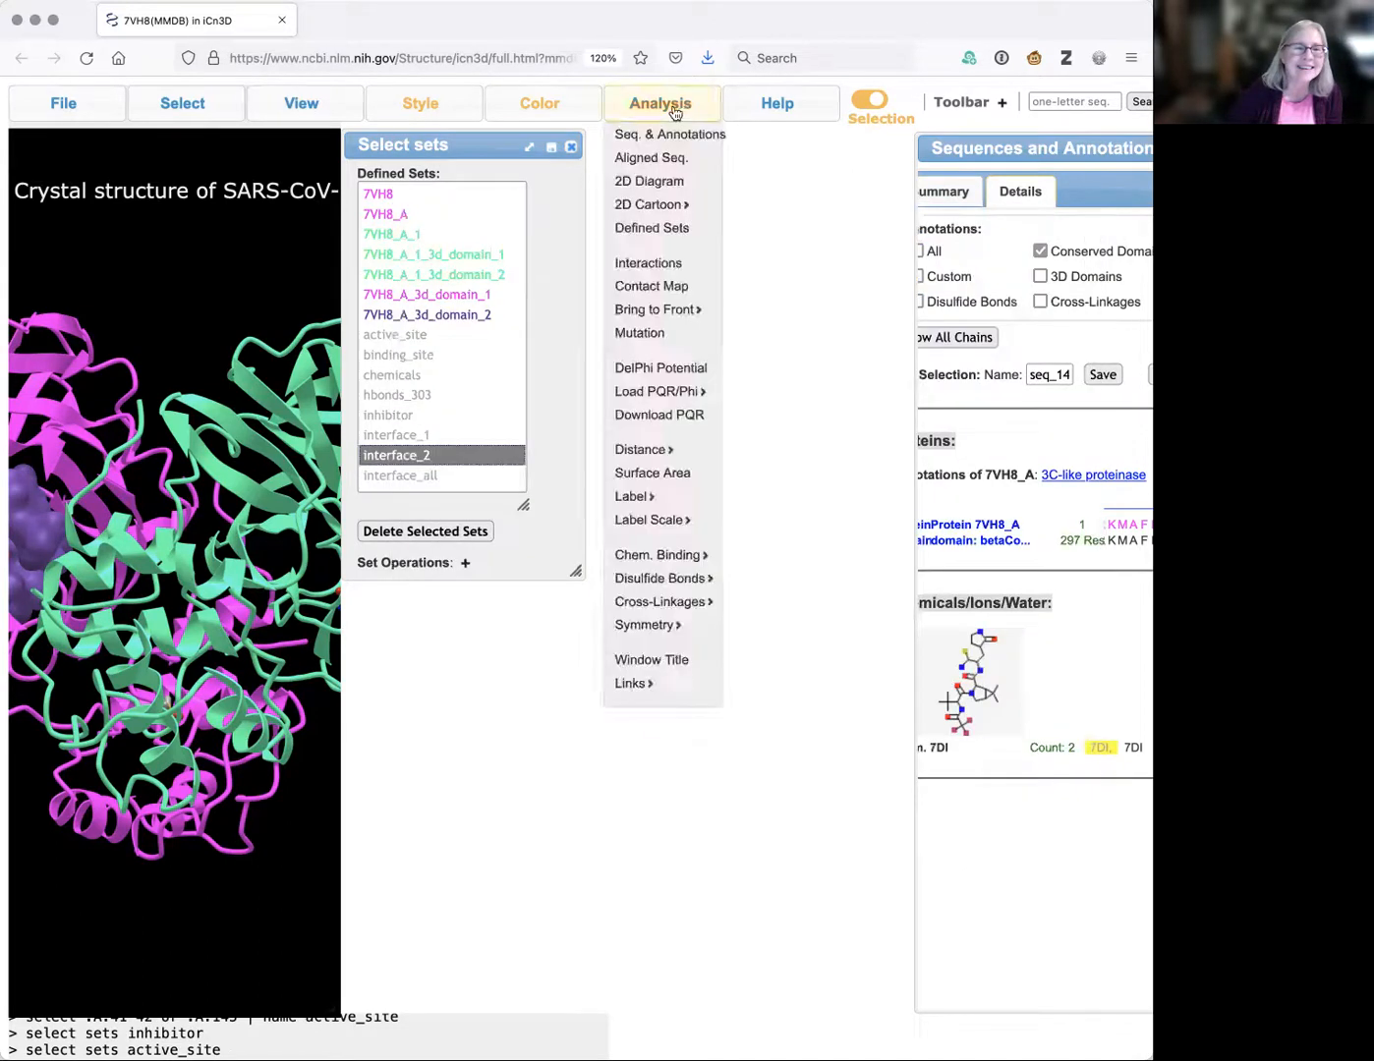
left_click(569, 148)
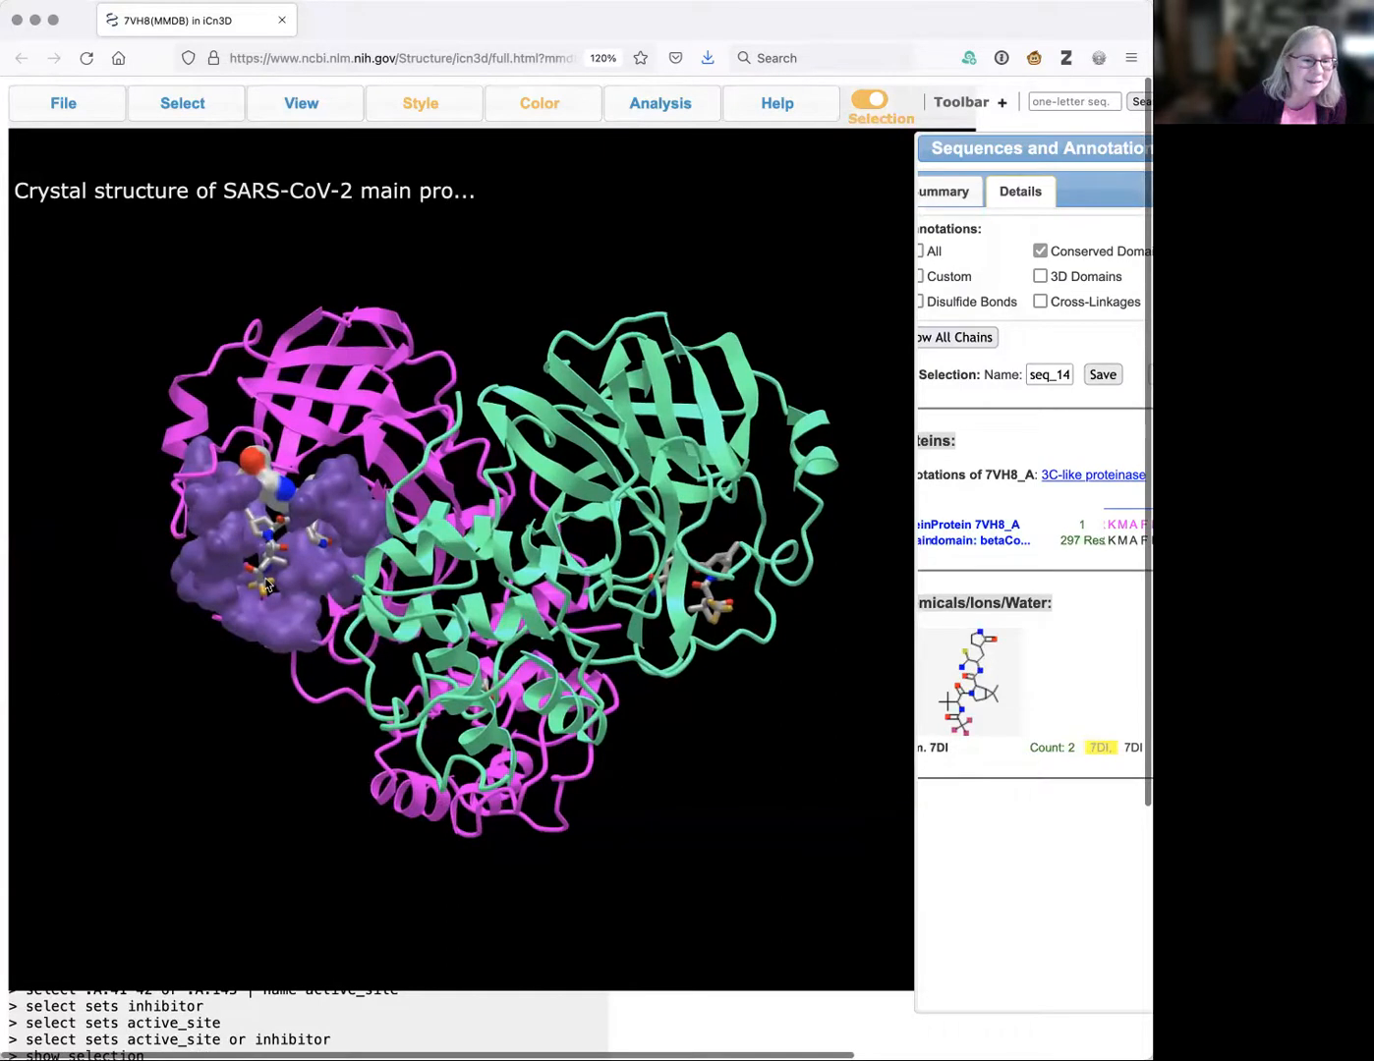
left_click_drag(286, 590, 457, 580)
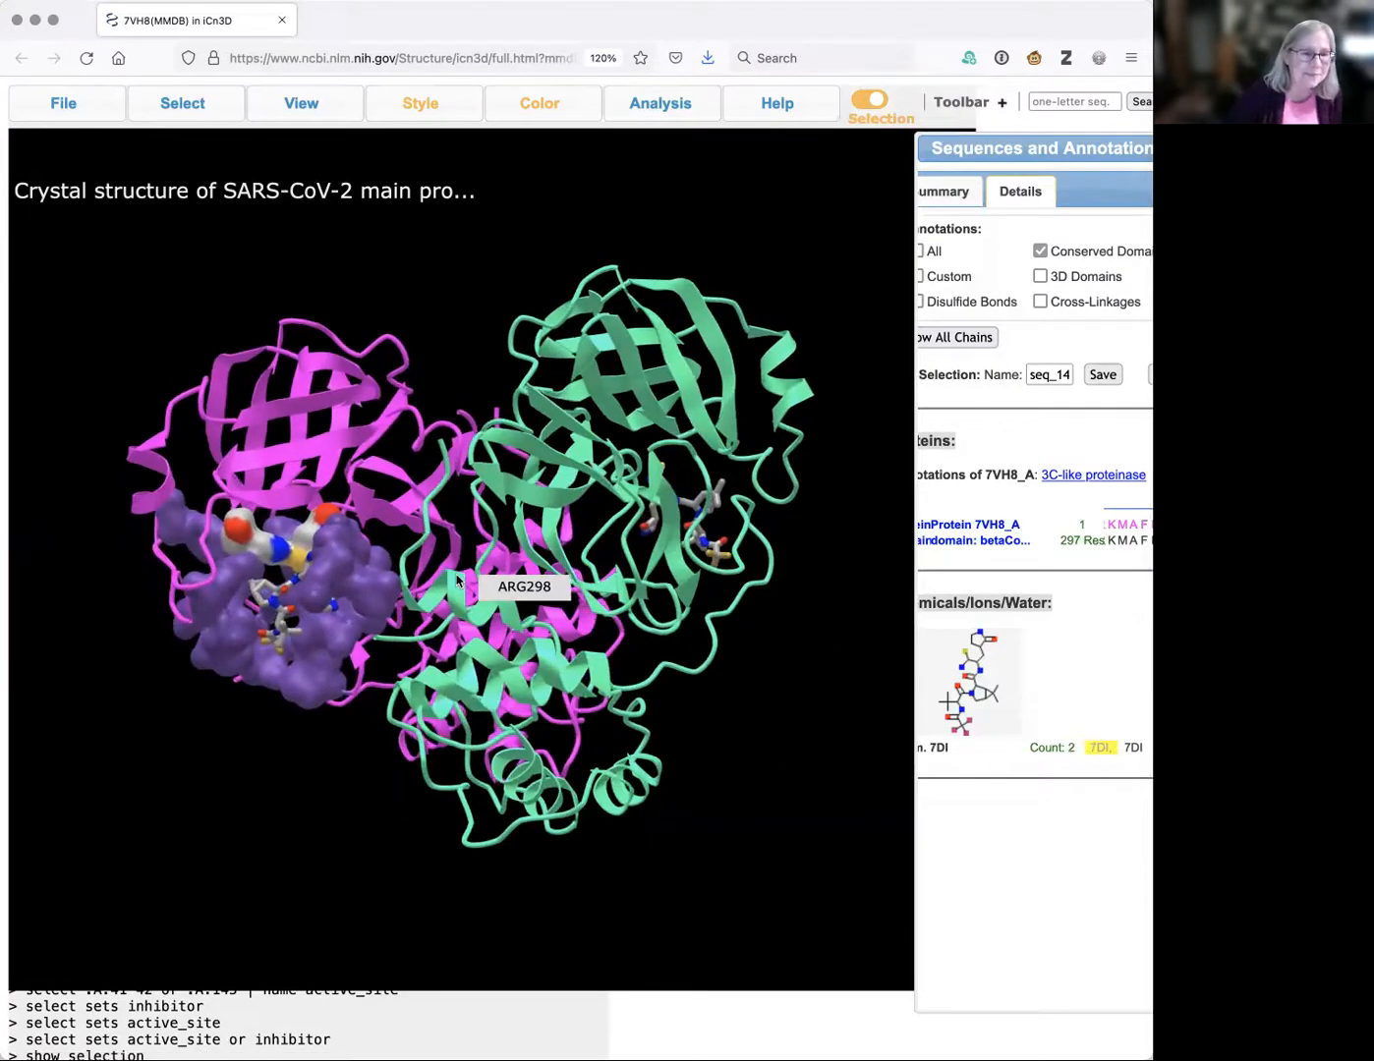
scroll(456, 580, "up", 10)
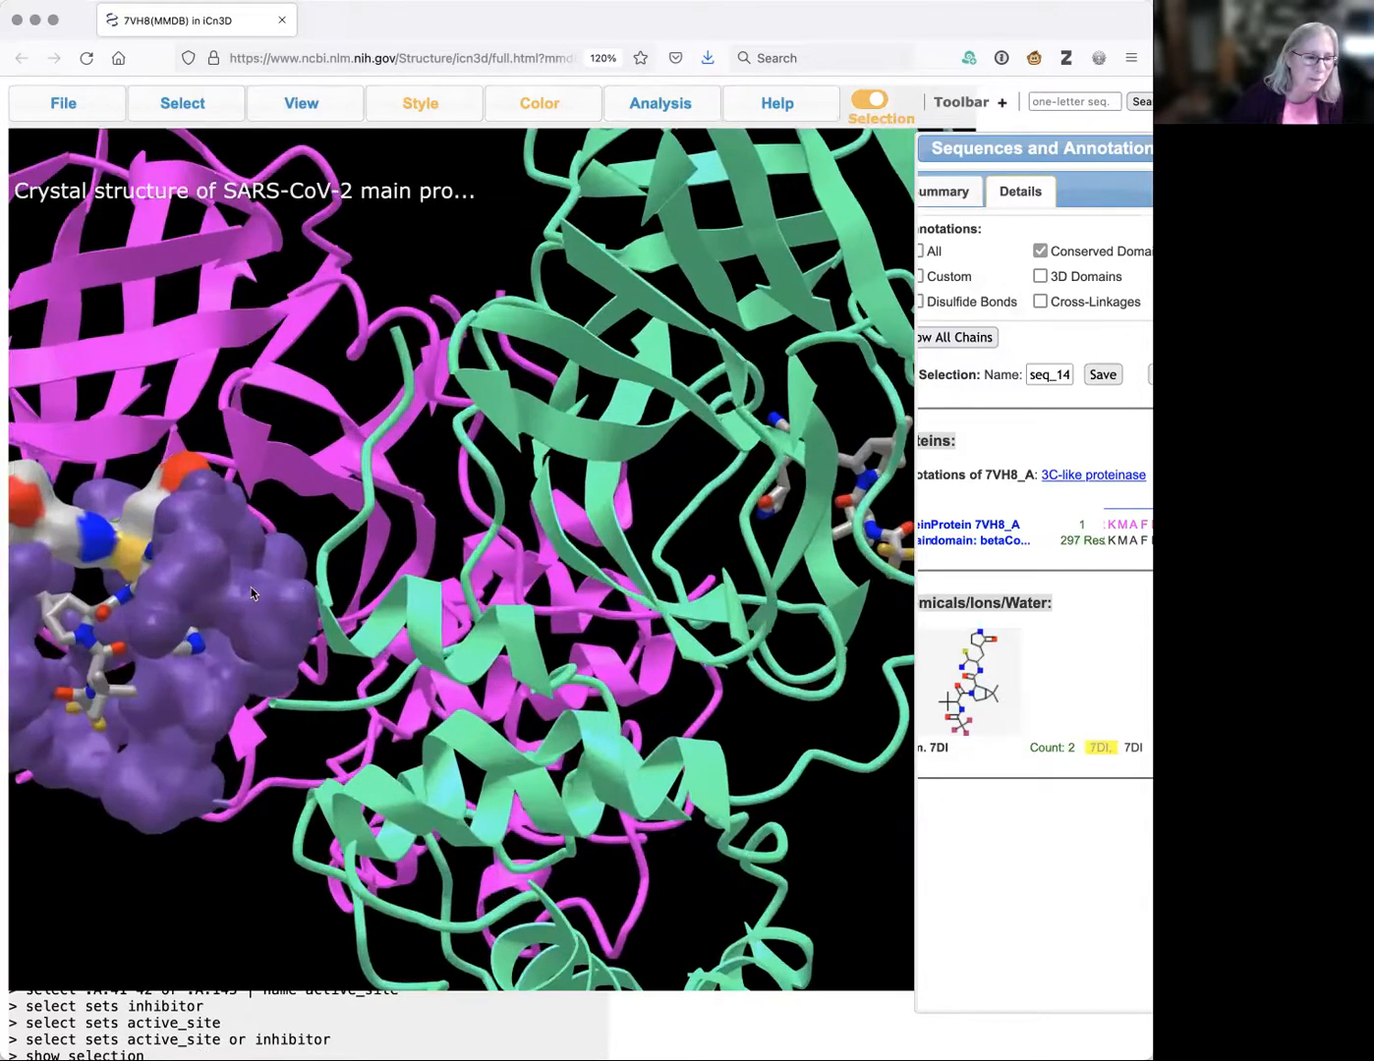
left_click_drag(249, 587, 294, 612)
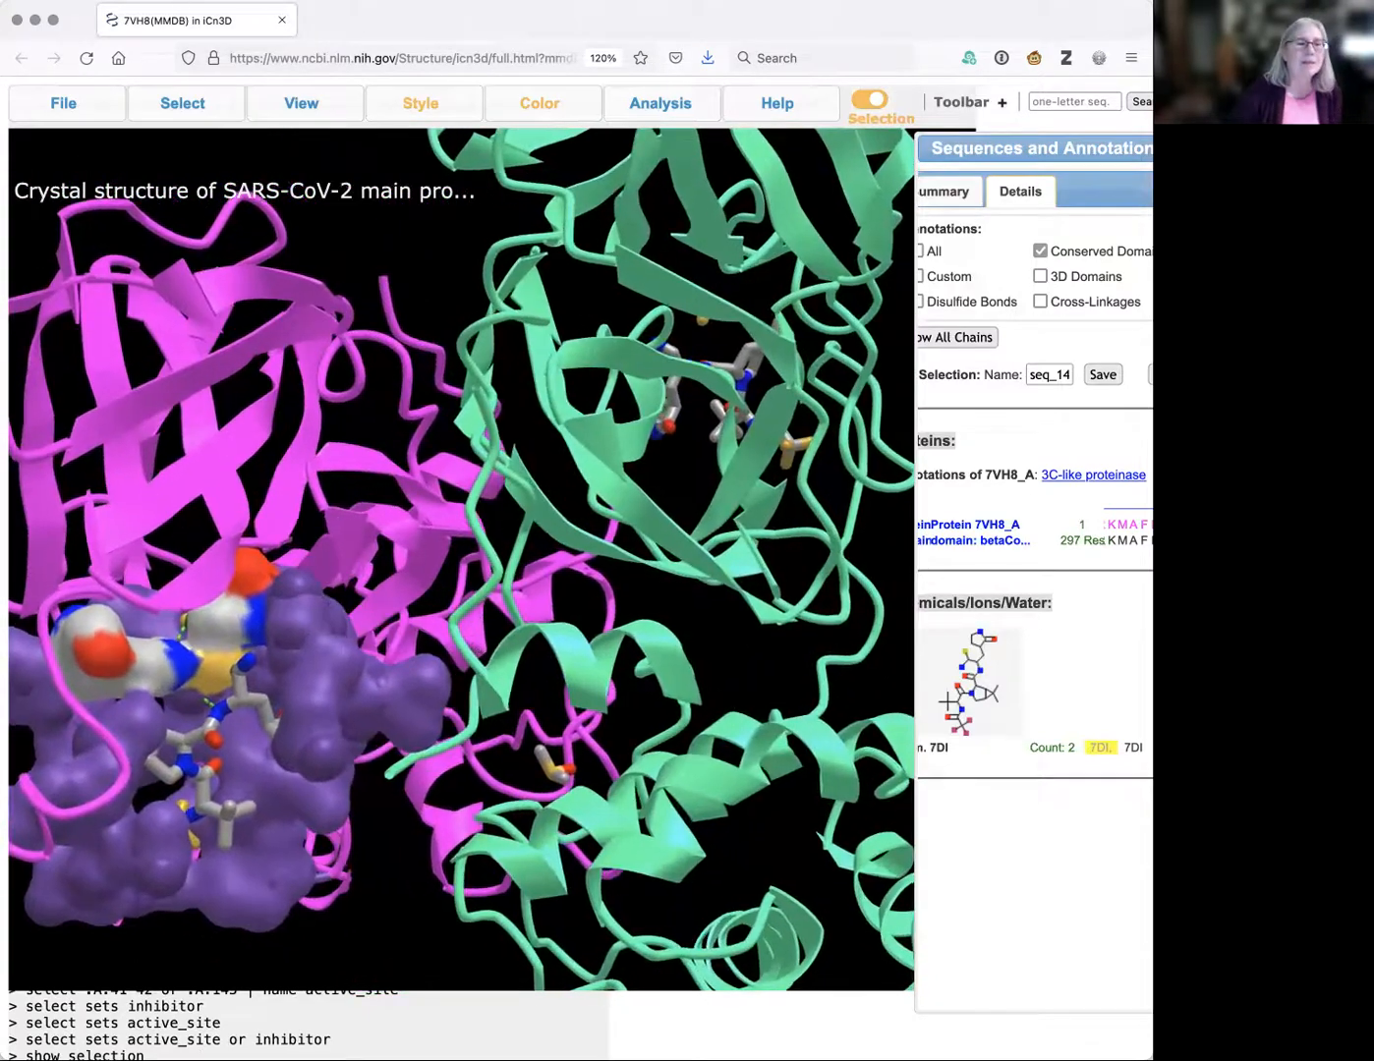
Show only the selected interacting atoms and remove the molecular surface.
mouse_move(320, 98)
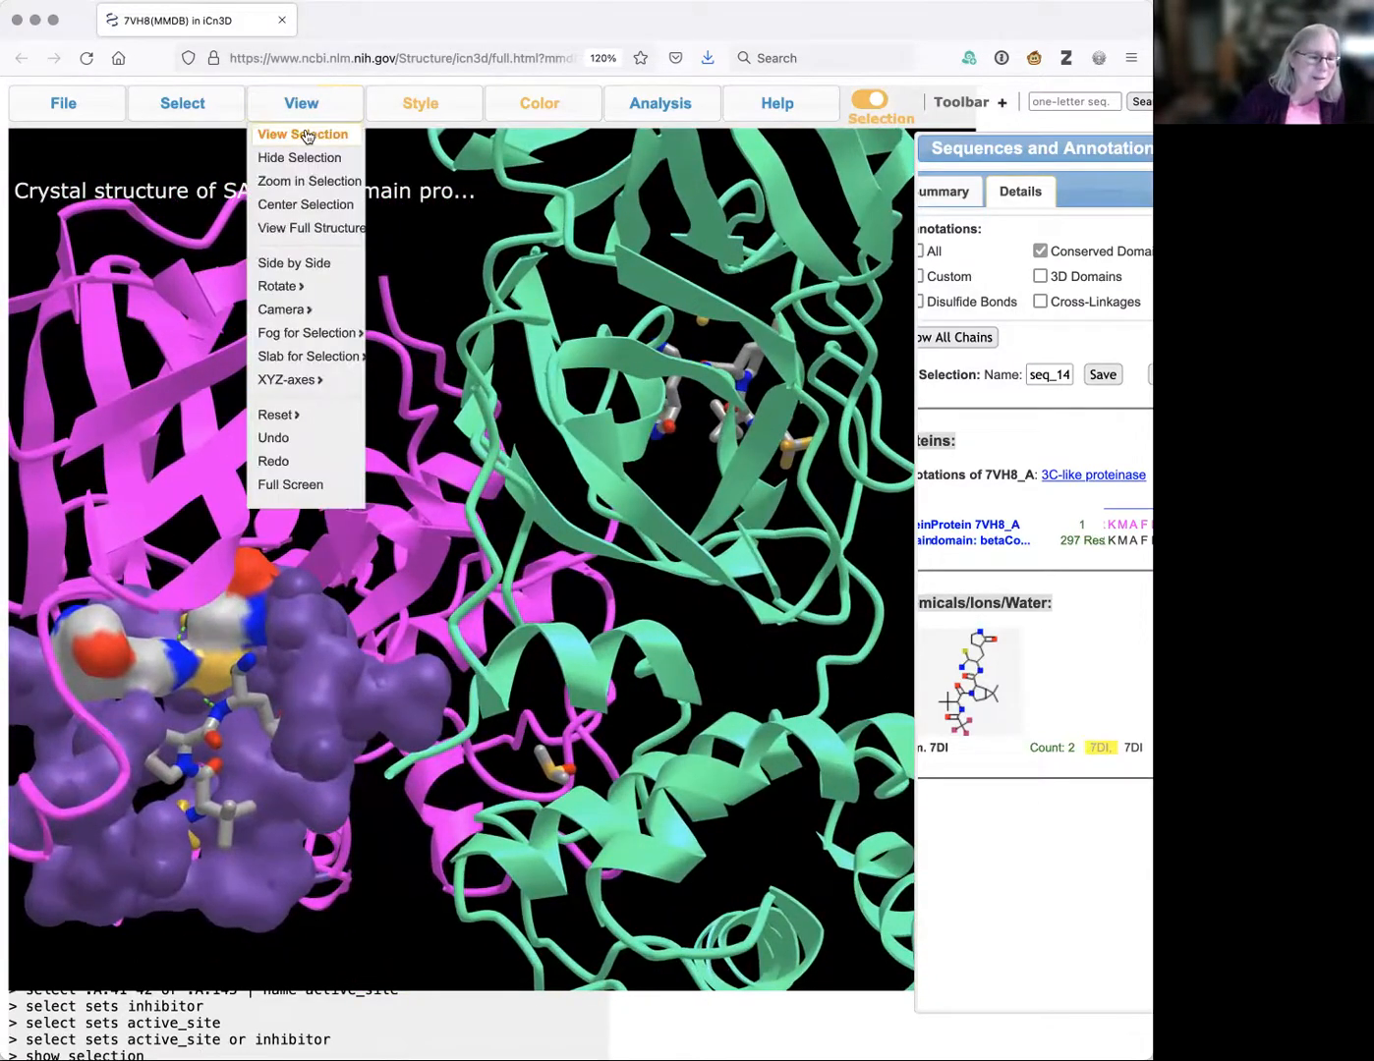
left_click(307, 135)
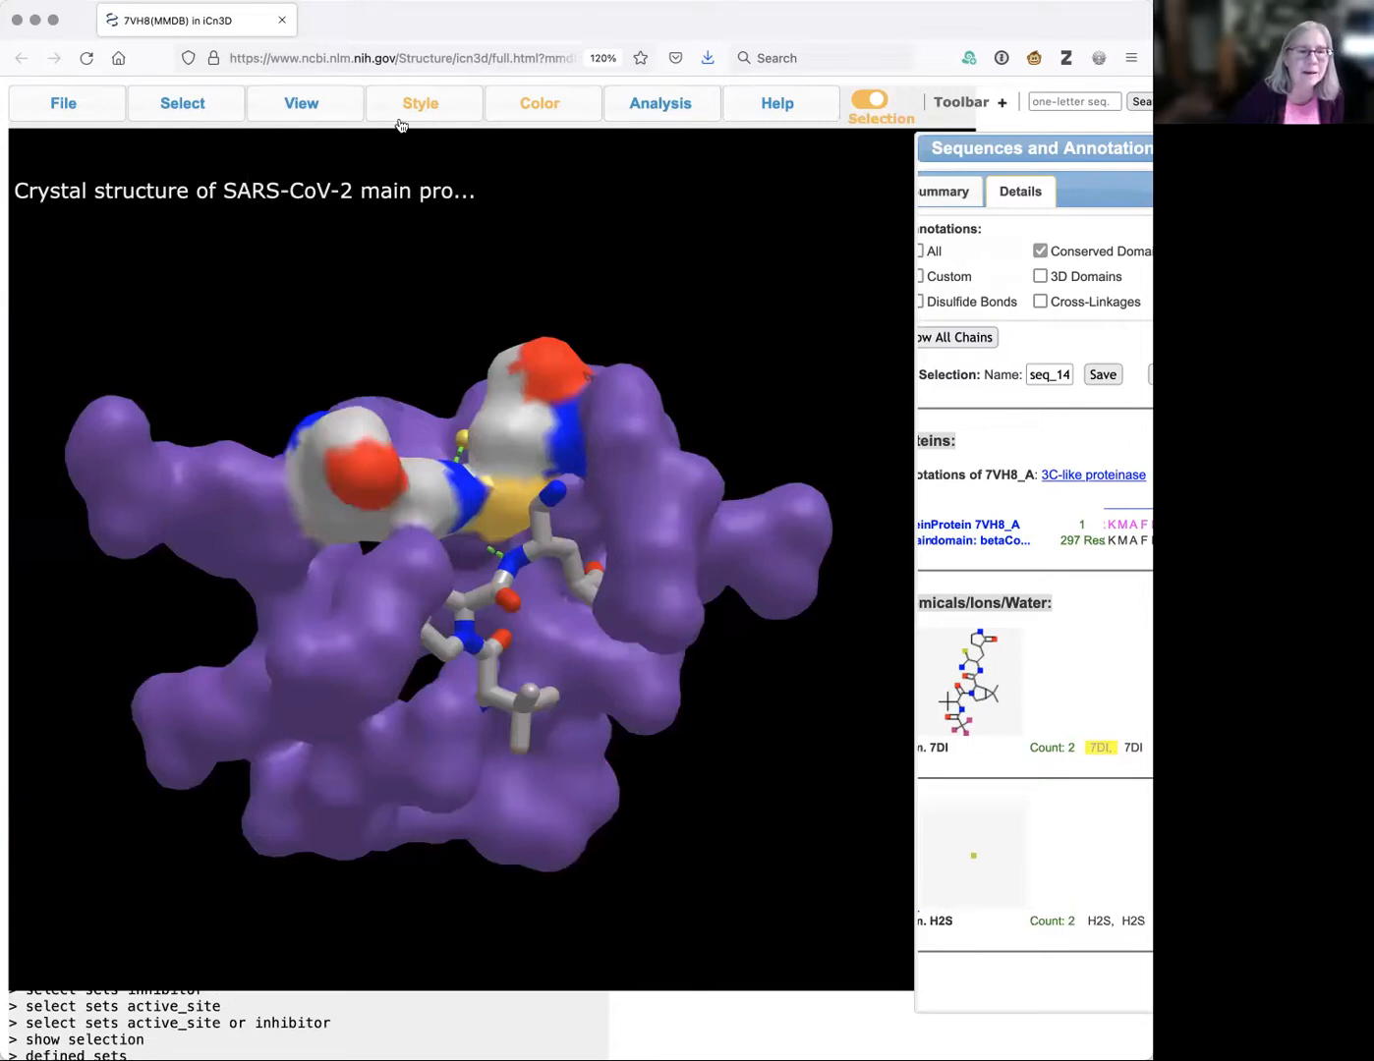
mouse_move(428, 99)
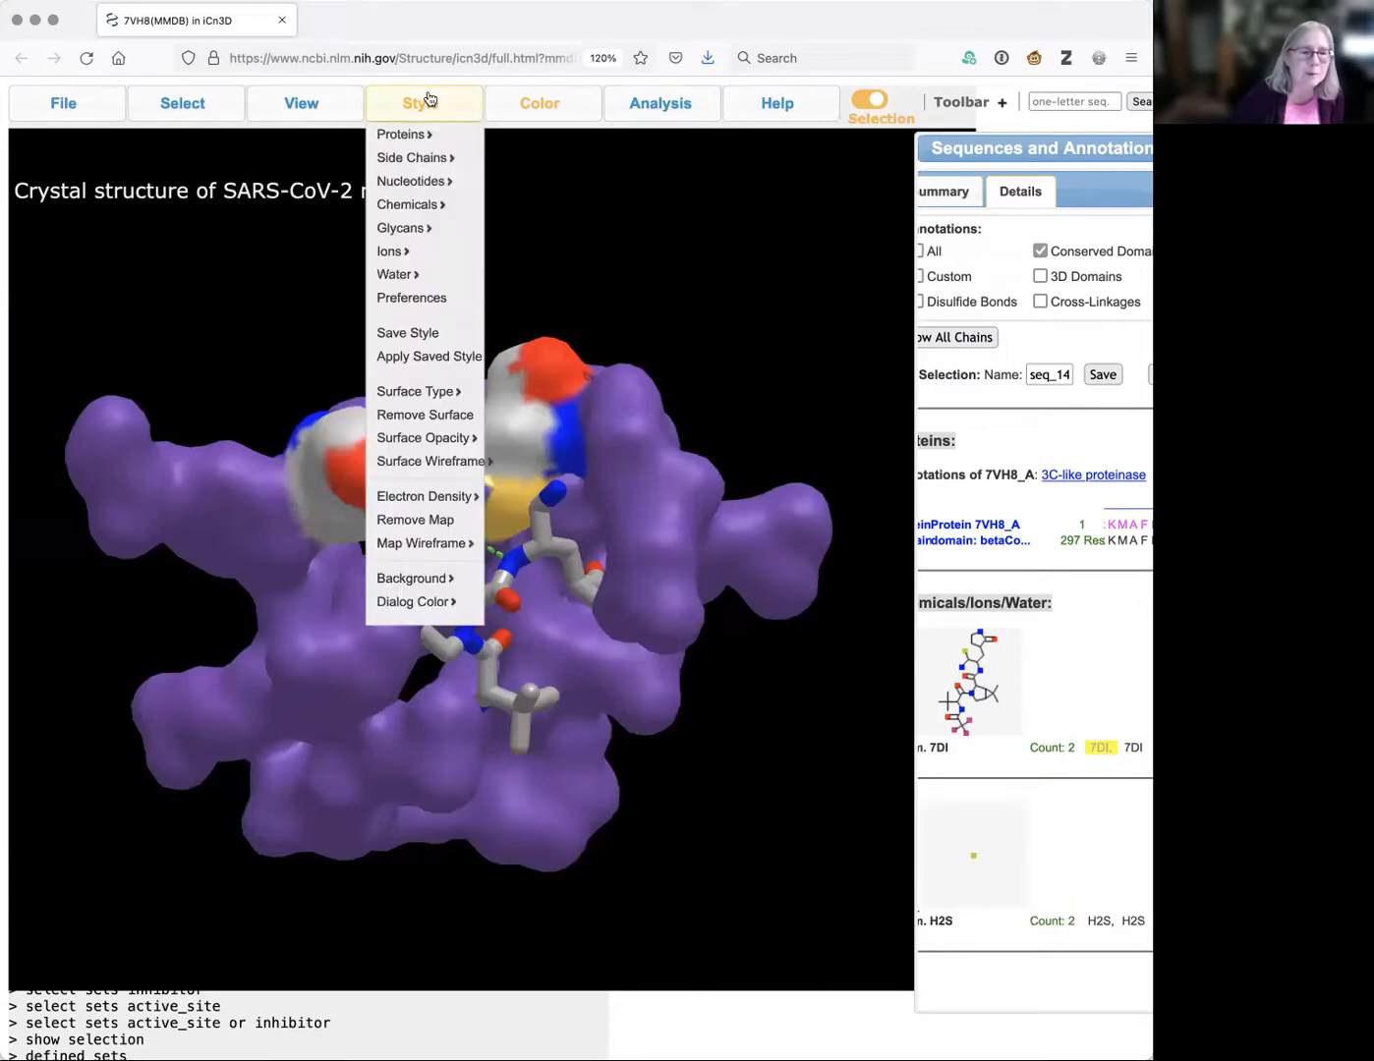
left_click(422, 420)
Examine the hydrogen bonds and identify the residues and chemicals they connect from several angles.
mouse_move(496, 640)
left_mouse_down()
mouse_move(459, 725)
mouse_move(503, 674)
mouse_move(482, 657)
left_mouse_up()
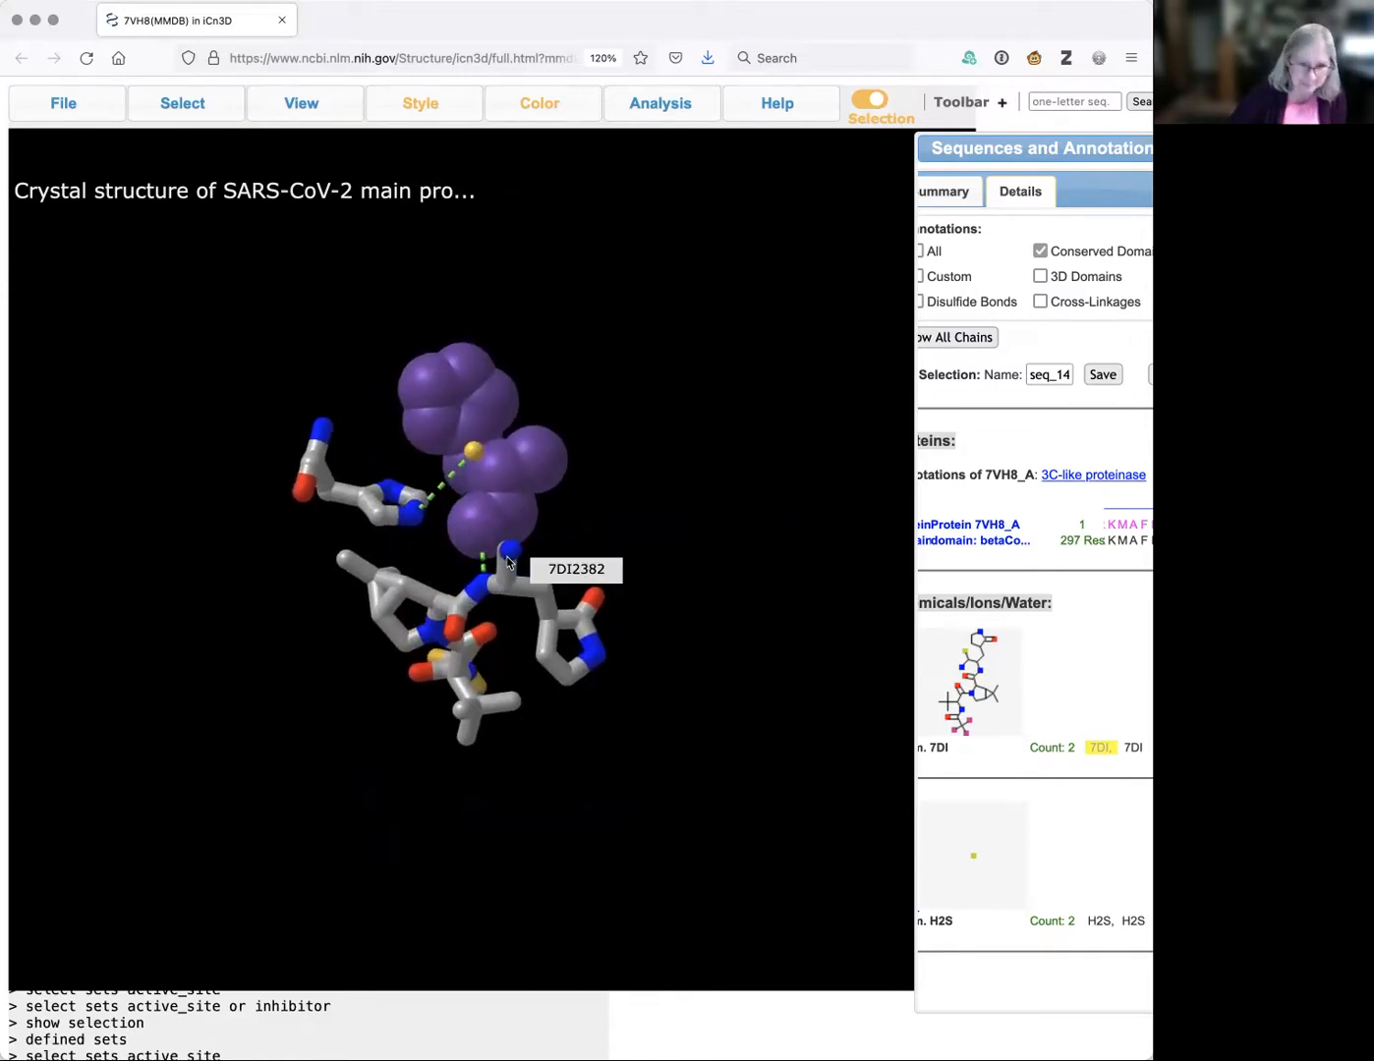
mouse_move(423, 519)
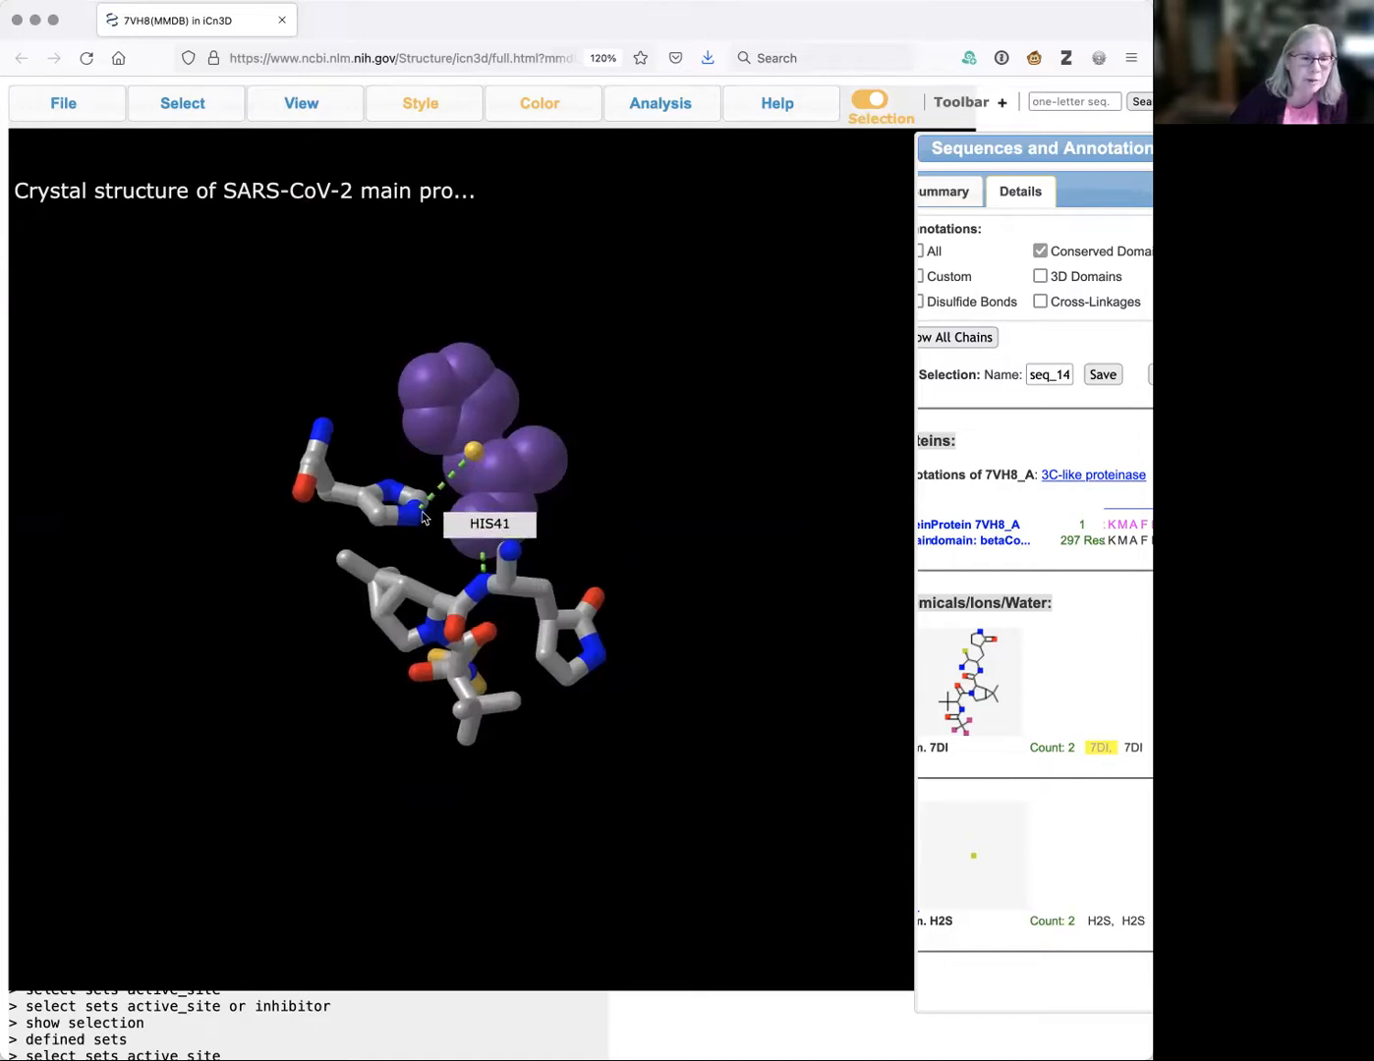
mouse_move(473, 456)
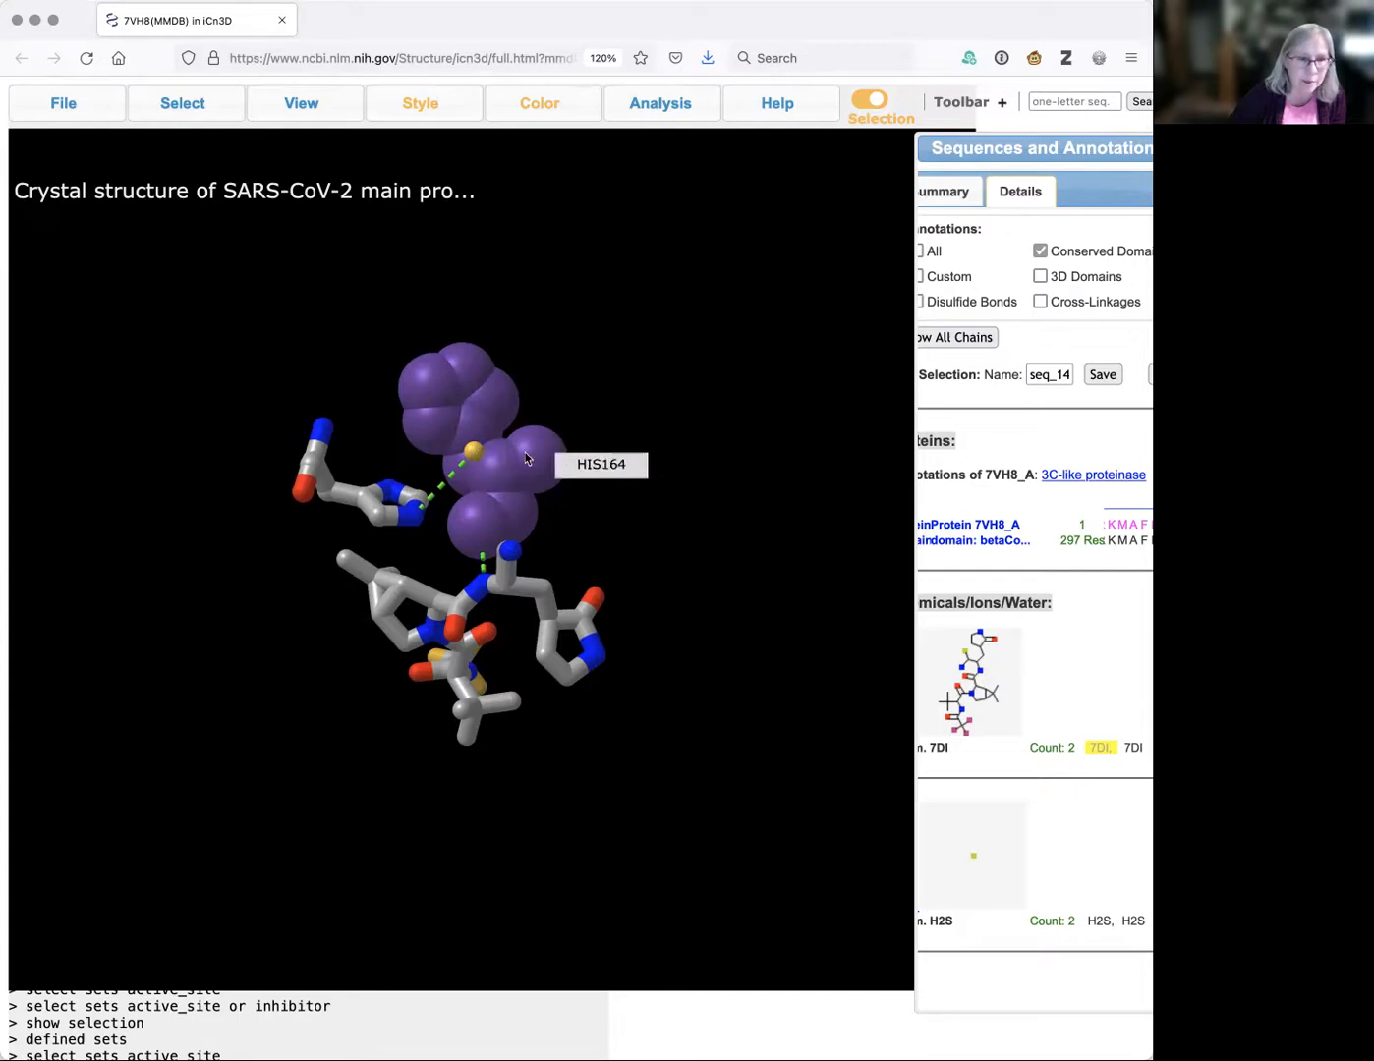
left_click_drag(510, 456, 483, 475)
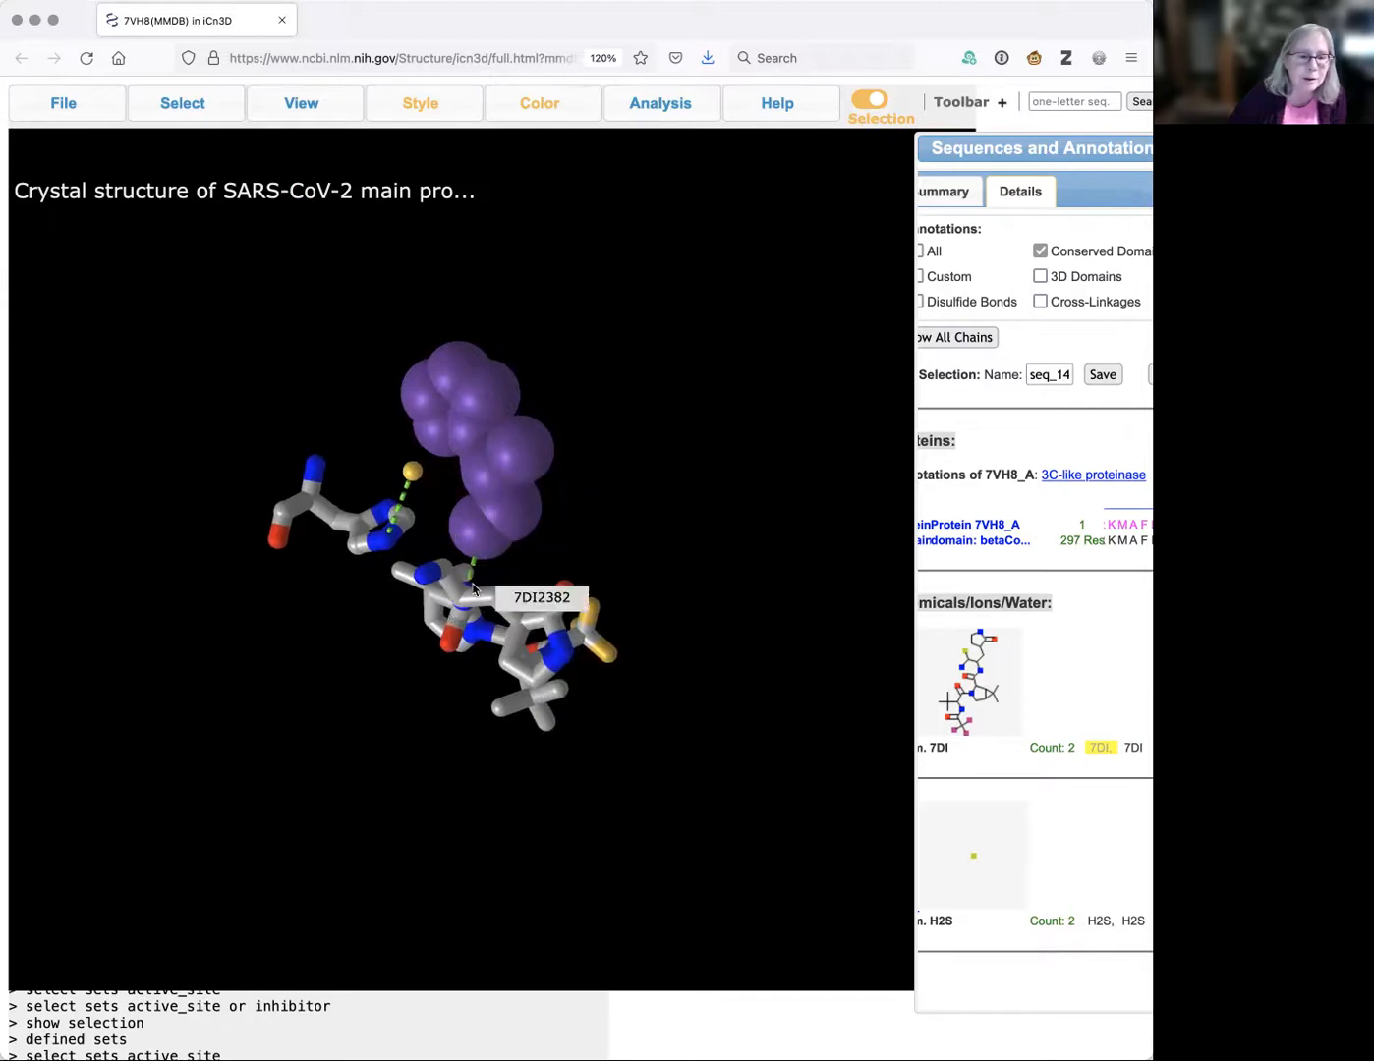
mouse_move(475, 594)
left_mouse_down()
mouse_move(470, 635)
mouse_move(471, 596)
left_mouse_up()
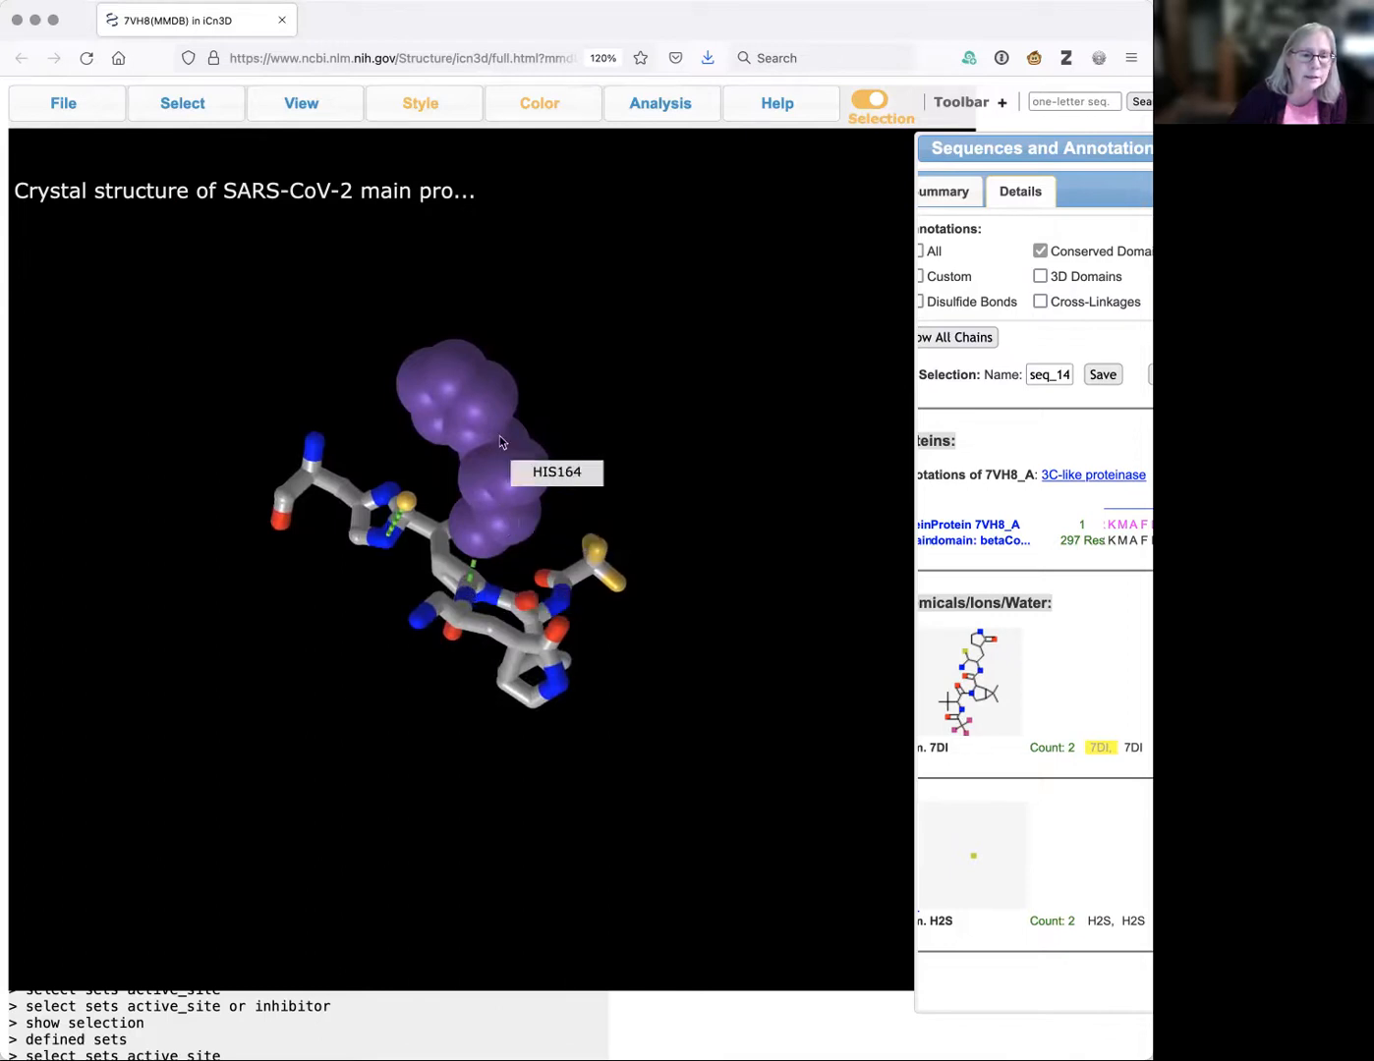
left_click_drag(501, 435, 530, 439)
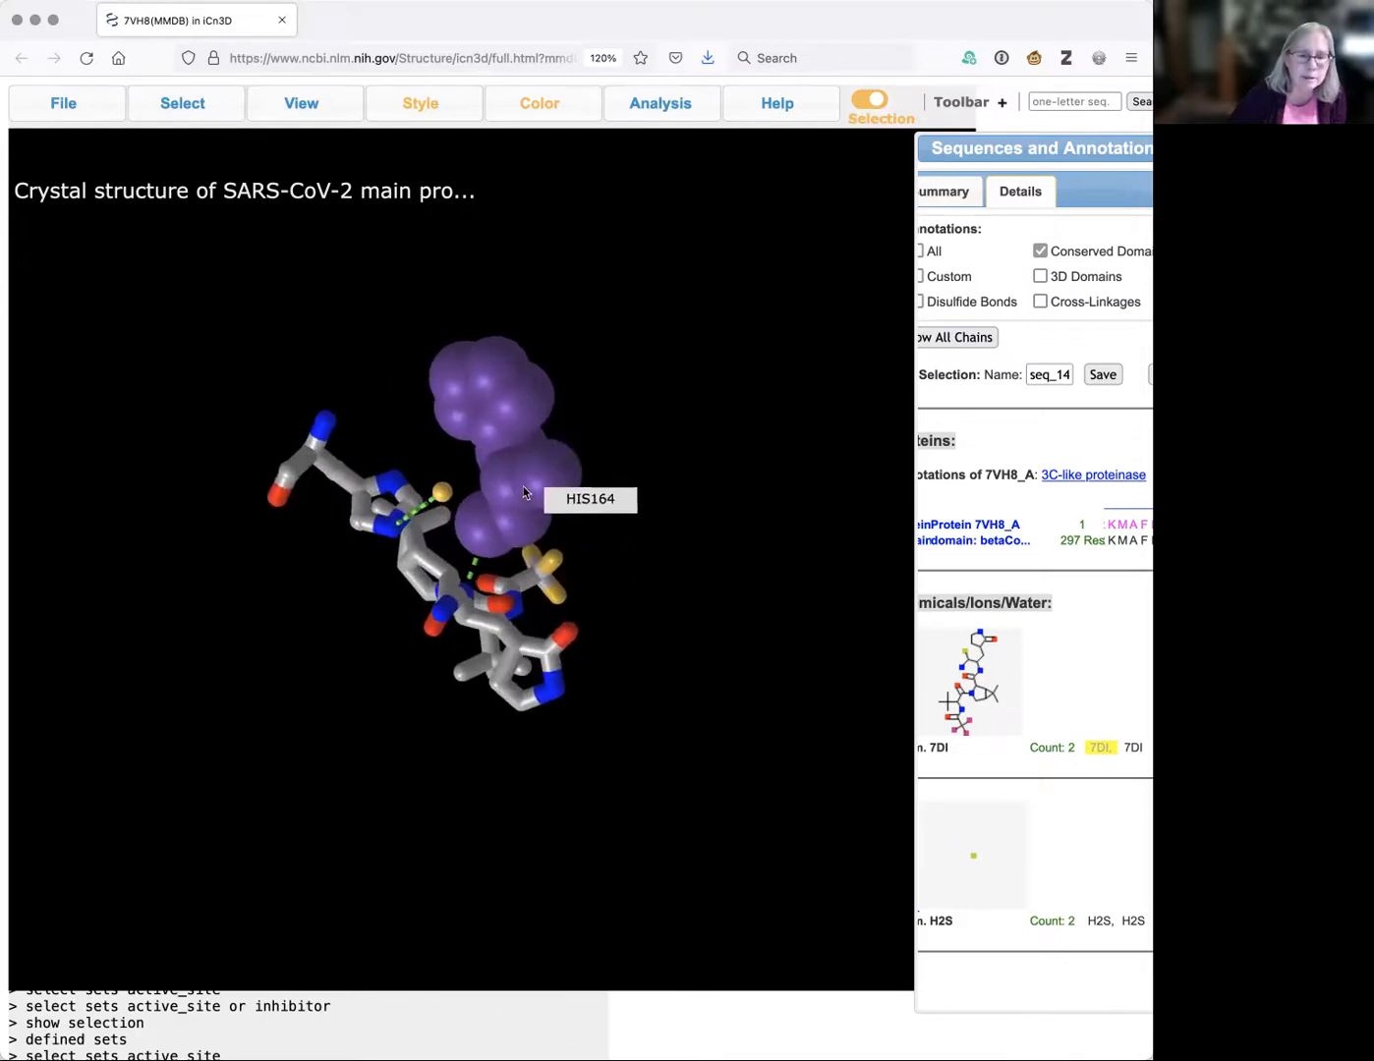
Color residue HIS164 by Atom and toggle off its selection highlight.
left_click(501, 428)
left_click(559, 111)
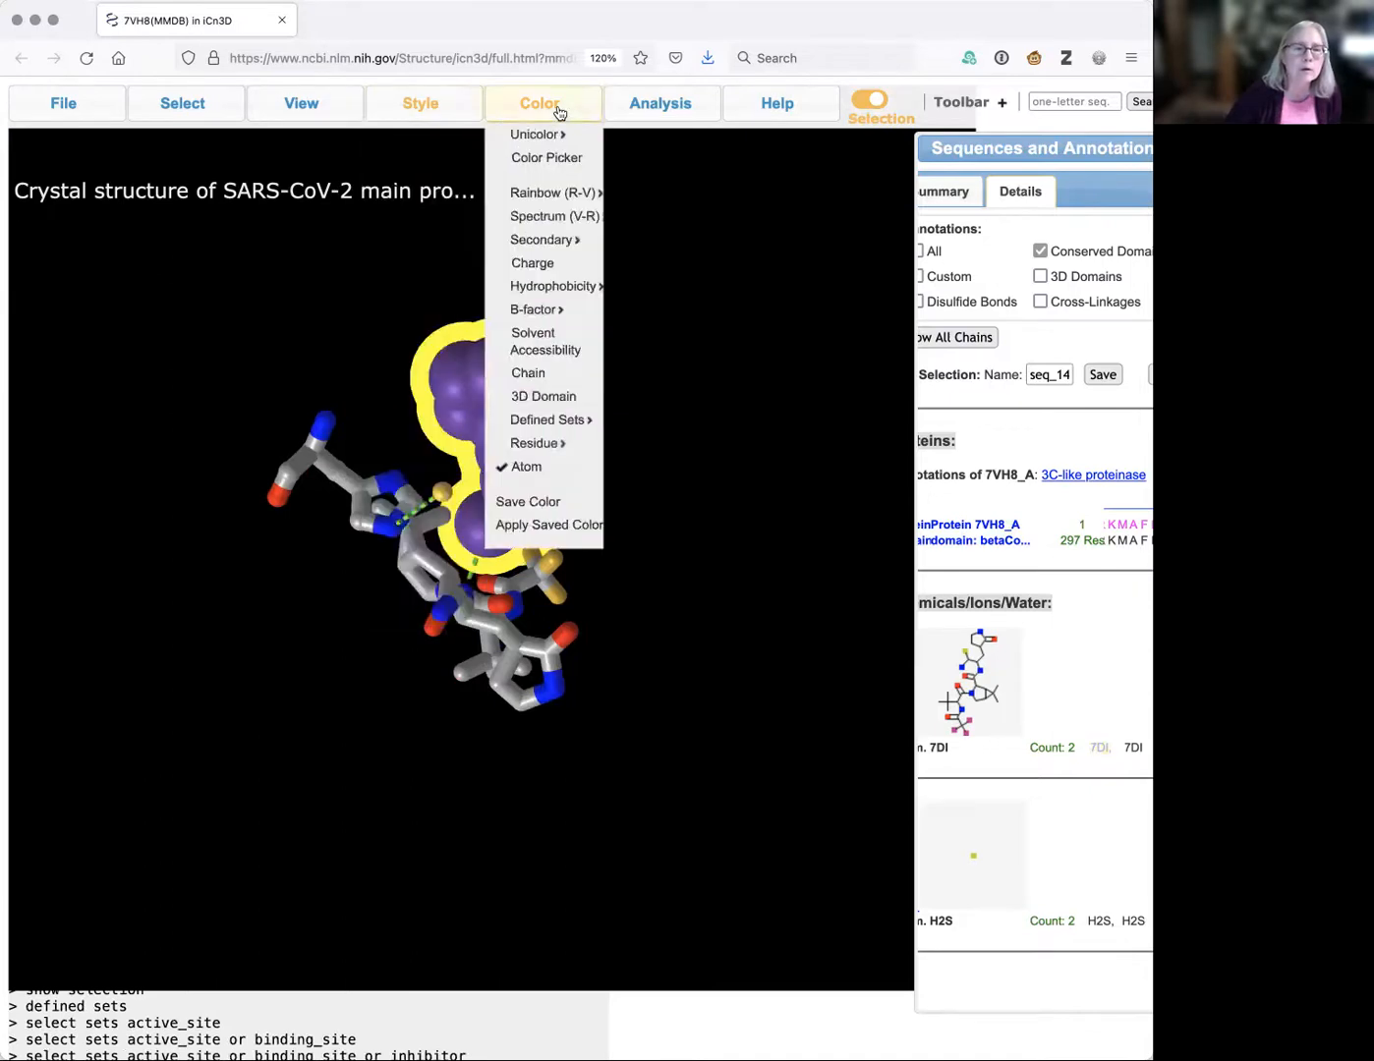
left_click(532, 468)
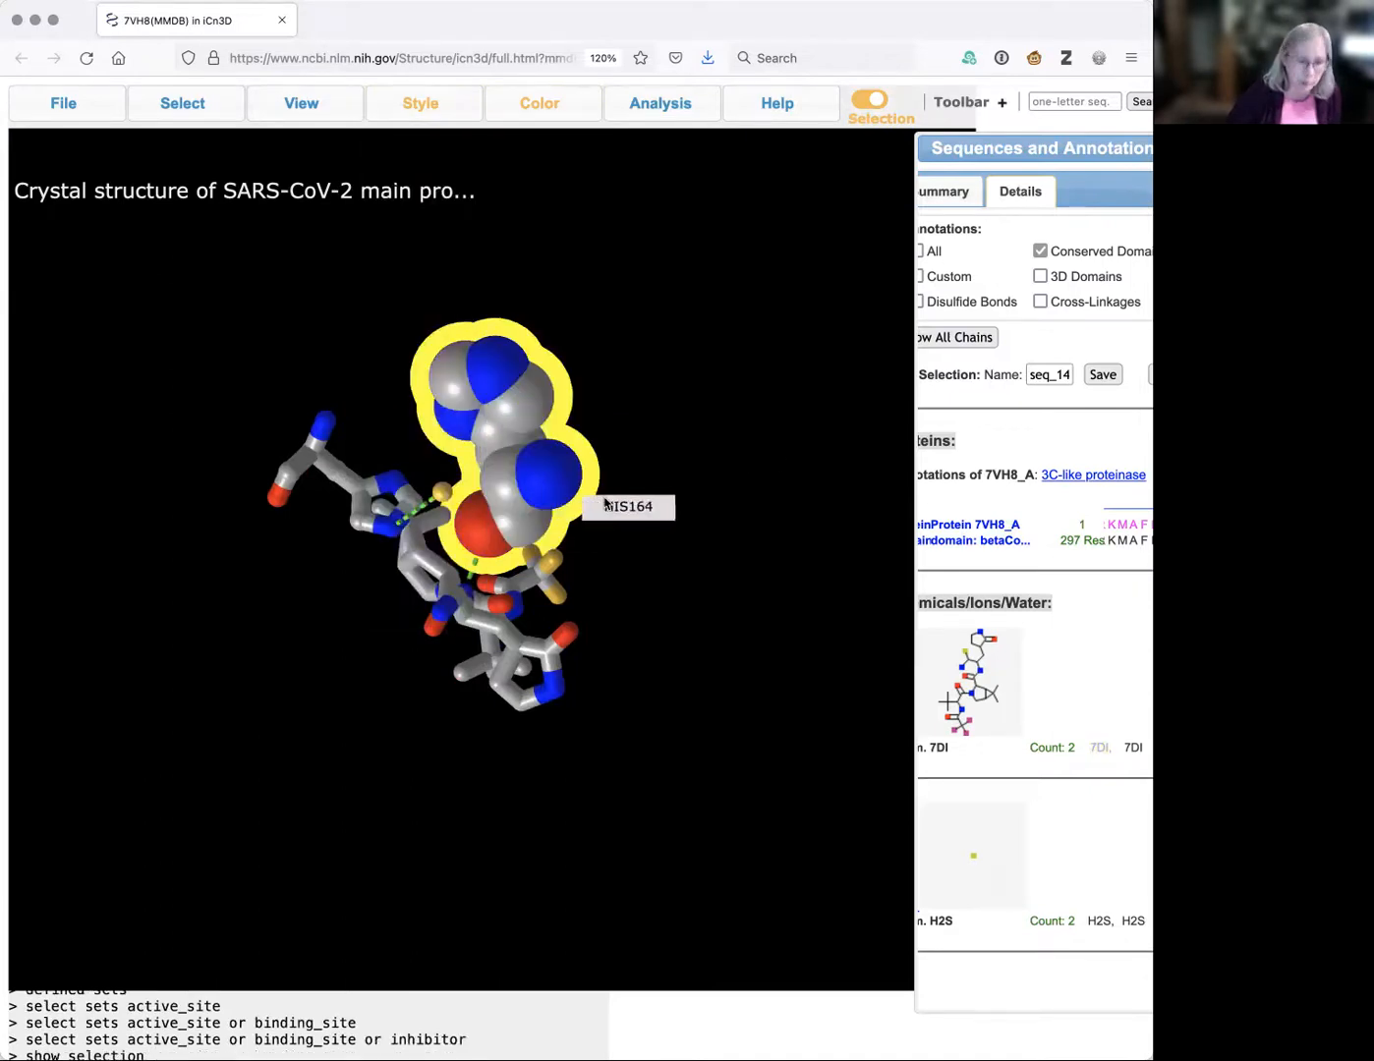
left_click(180, 103)
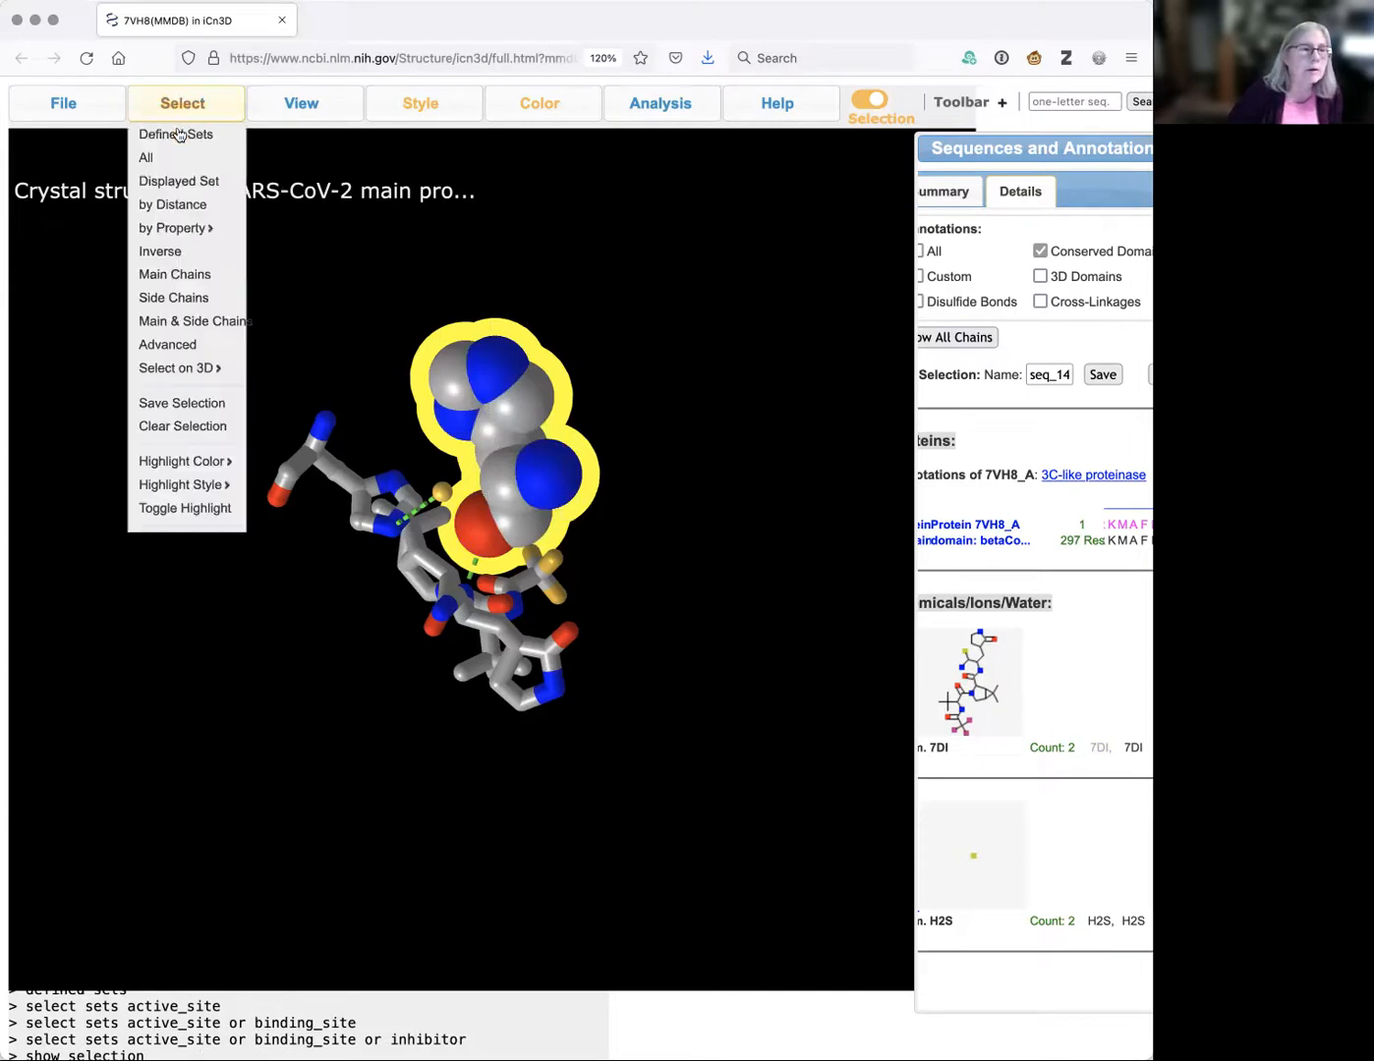
left_click(153, 511)
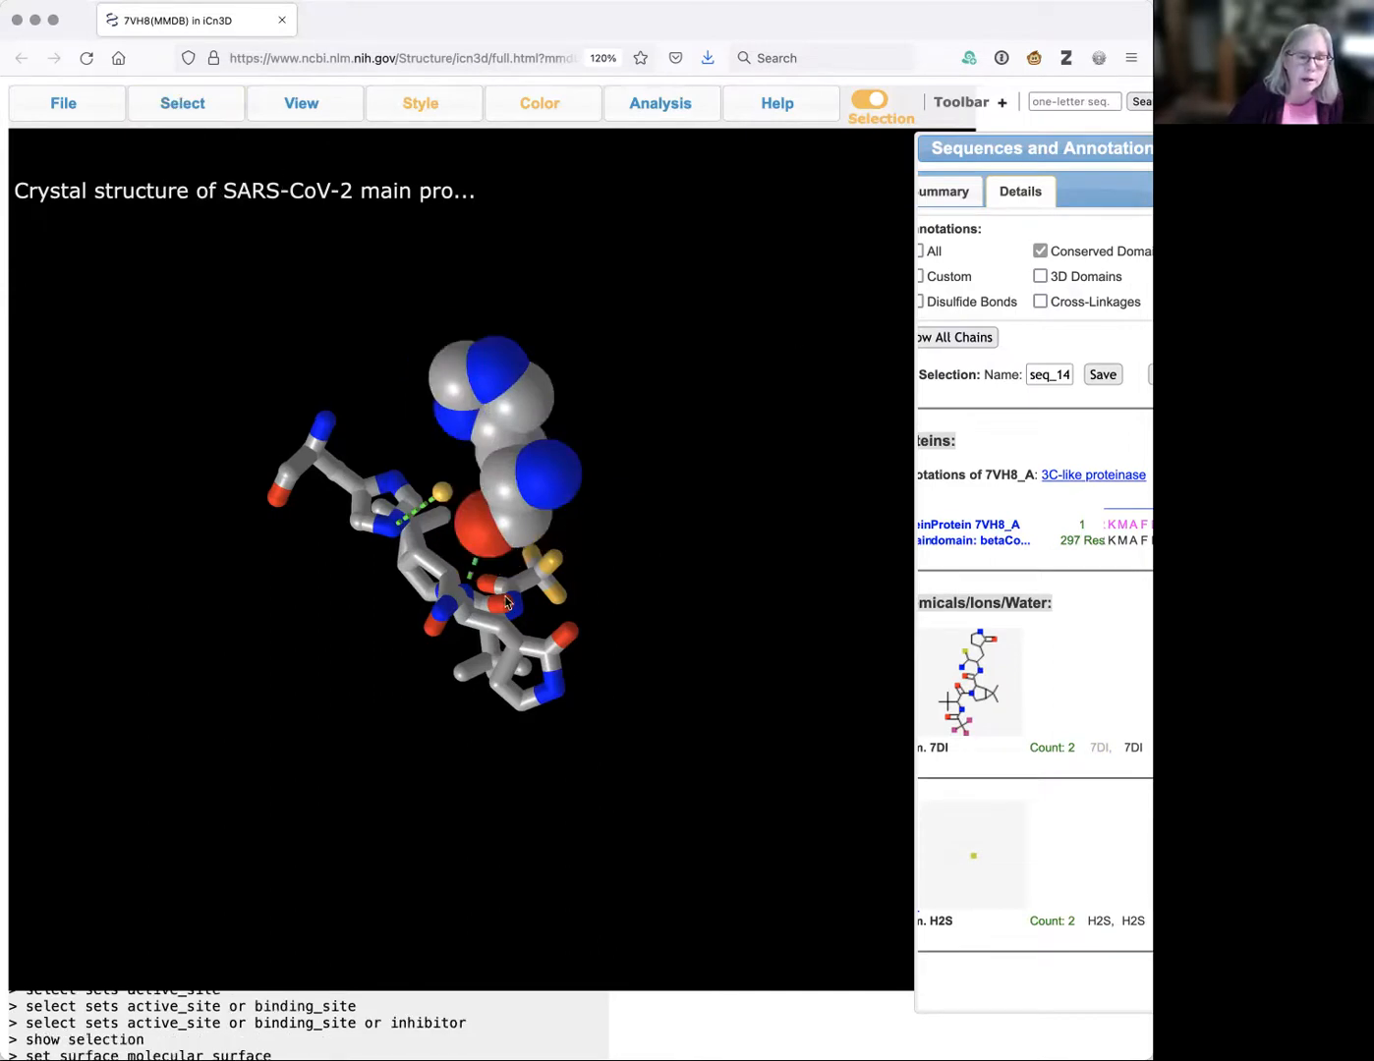
Inspect the hydrogen bond between the HIS164 oxygen and the inhibitor from different angles.
left_click_drag(453, 626, 453, 632)
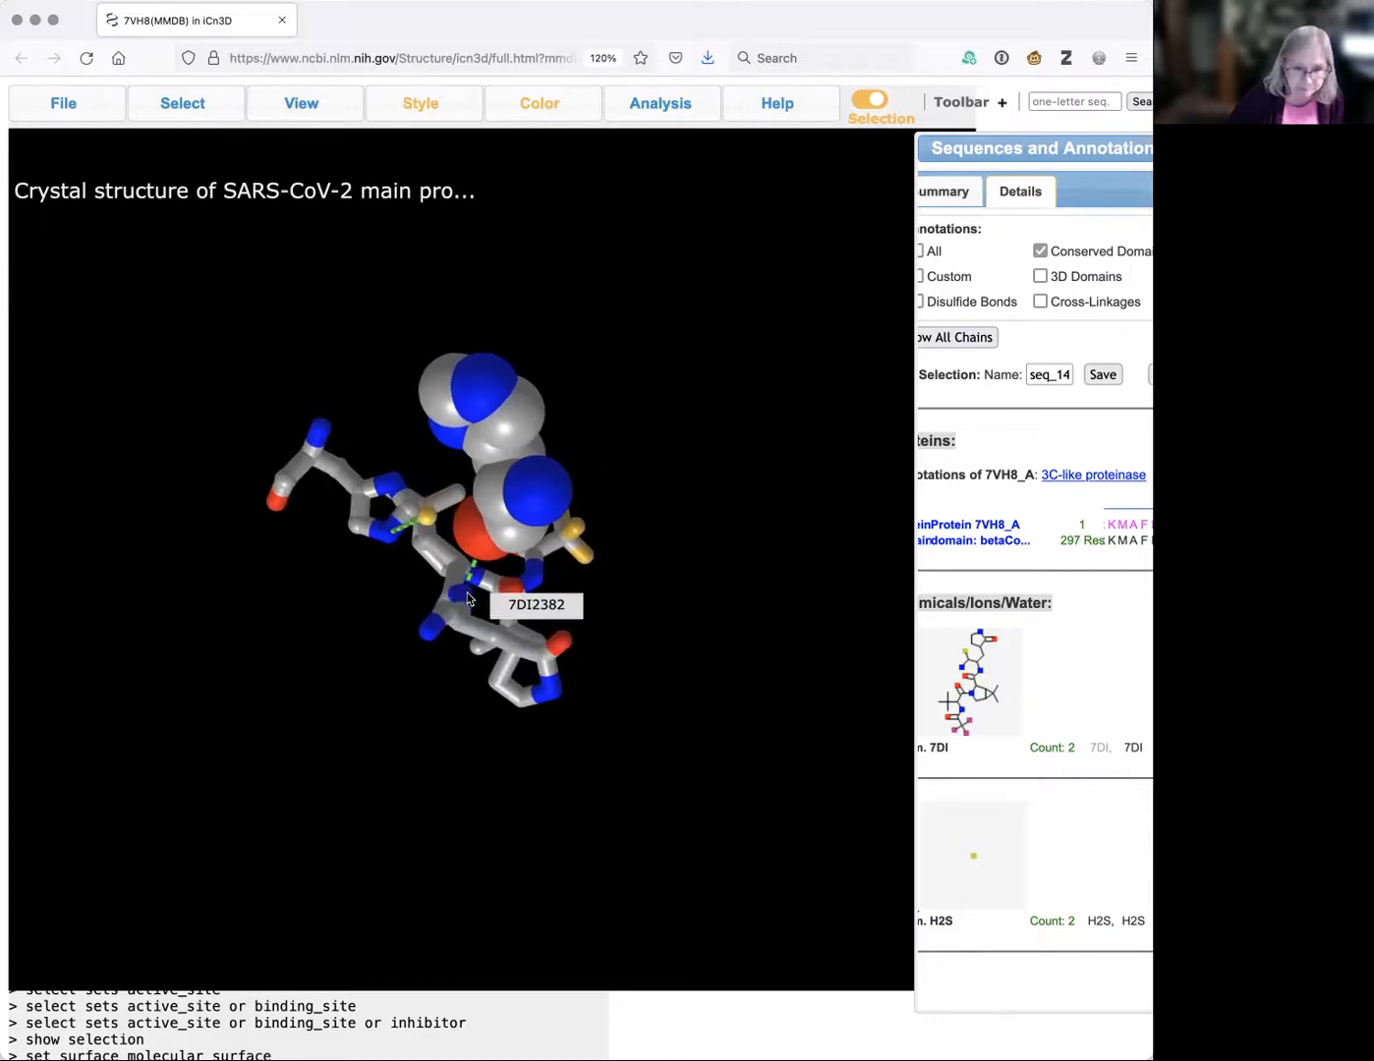
left_click_drag(468, 597, 512, 599)
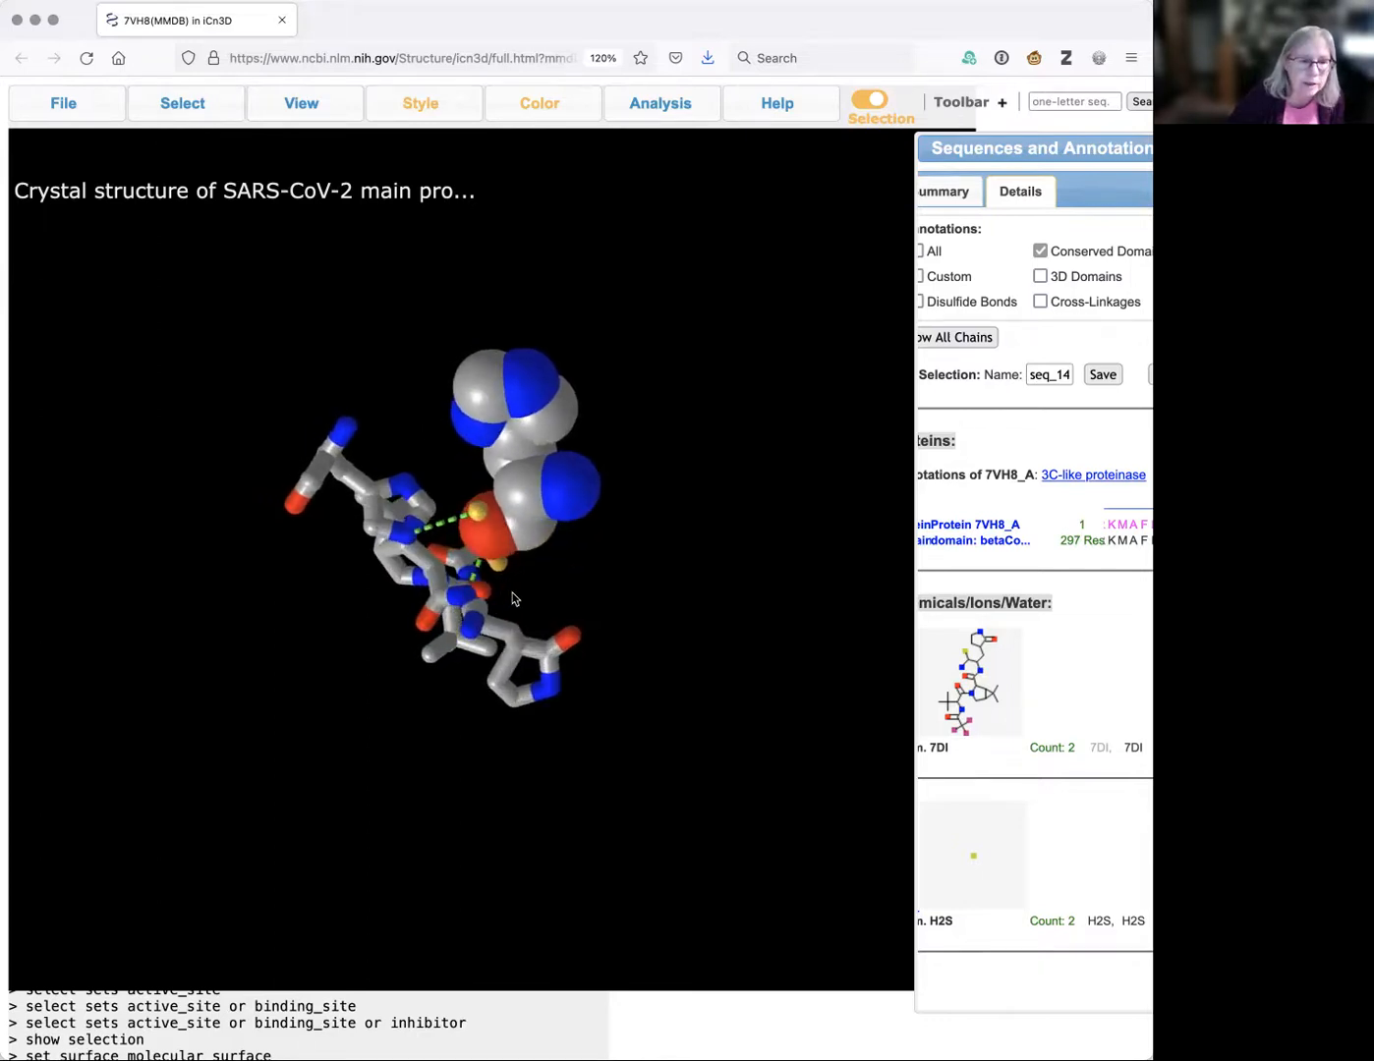
left_click_drag(555, 503, 489, 529)
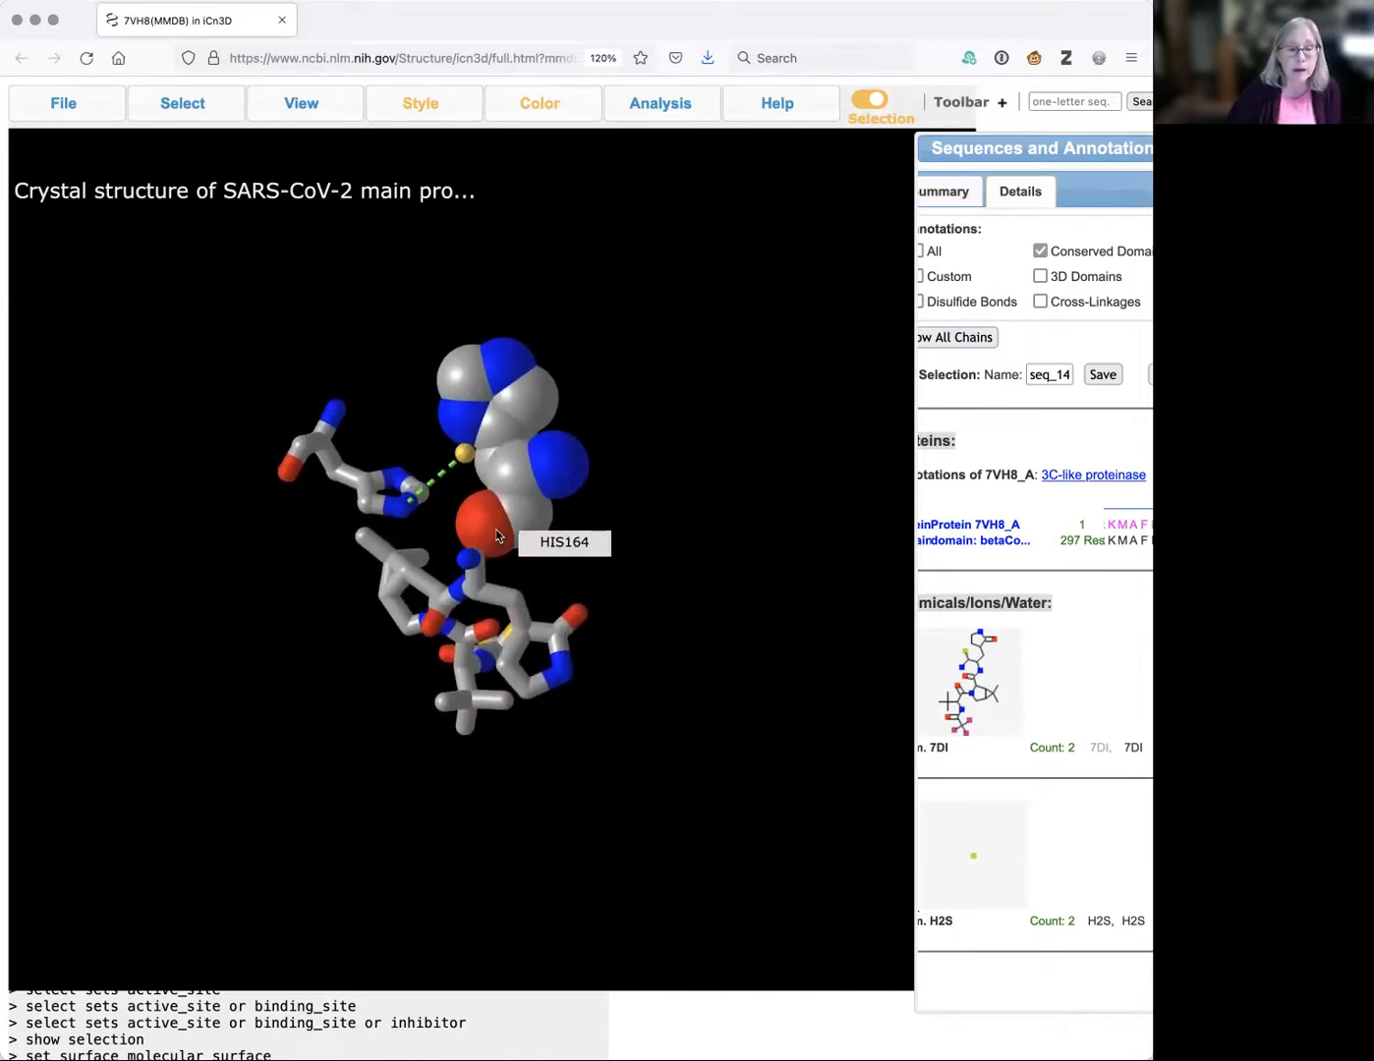